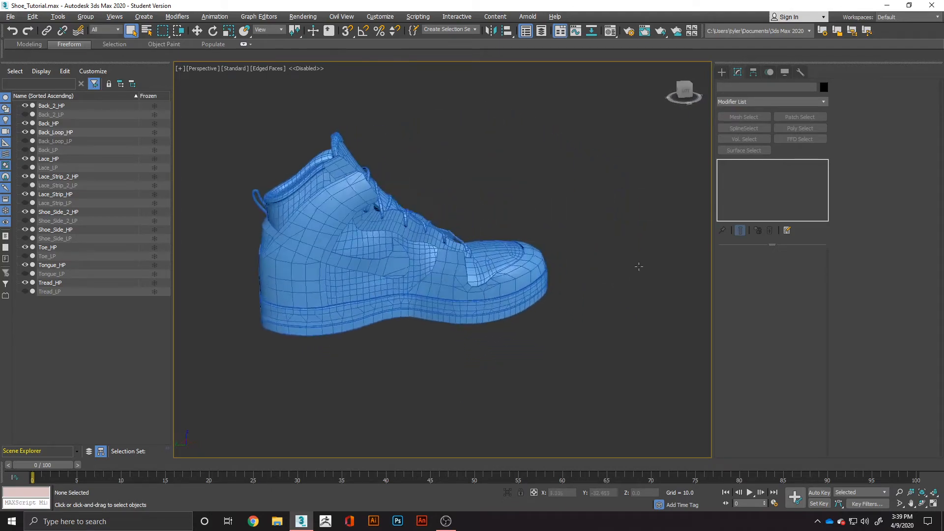
Select the Back_Loop_HP object and examine the heel loop's mesh up close, along with the whole high-poly shoe from several sides.
{"action": "middle_click_drag", "start_coordinate": [394, 295], "coordinate": [617, 294], "text": "alt"}
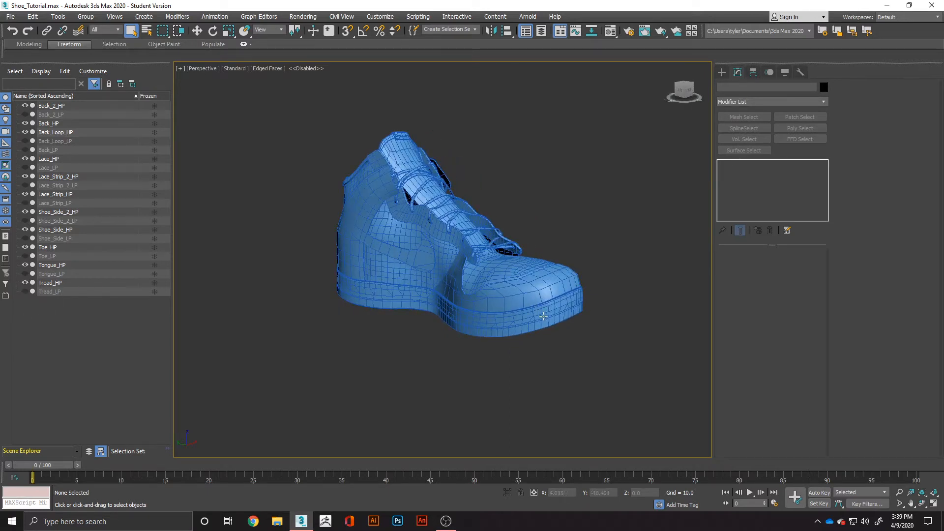
{"action": "scroll", "coordinate": [544, 315], "scroll_direction": "up", "scroll_amount": 4}
{"action": "scroll", "coordinate": [541, 317], "scroll_direction": "down", "scroll_amount": 4}
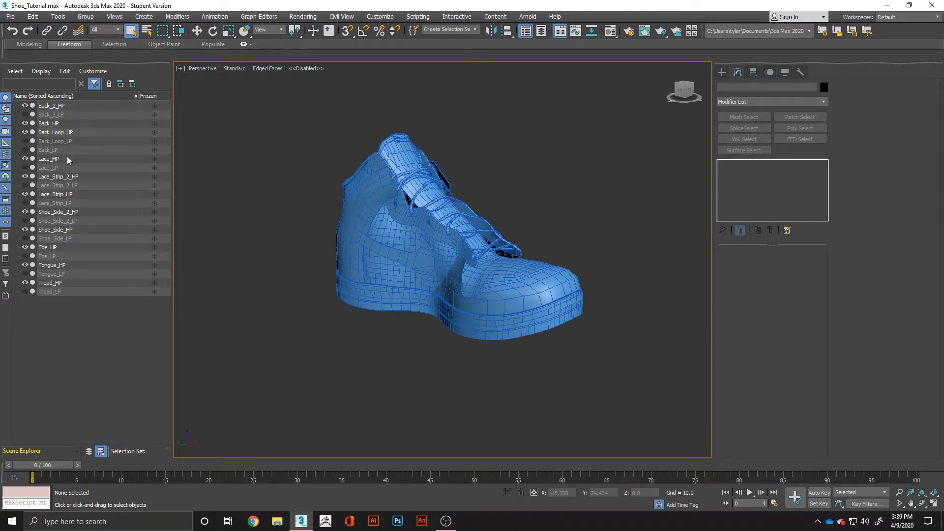
{"action": "left_click", "coordinate": [65, 142]}
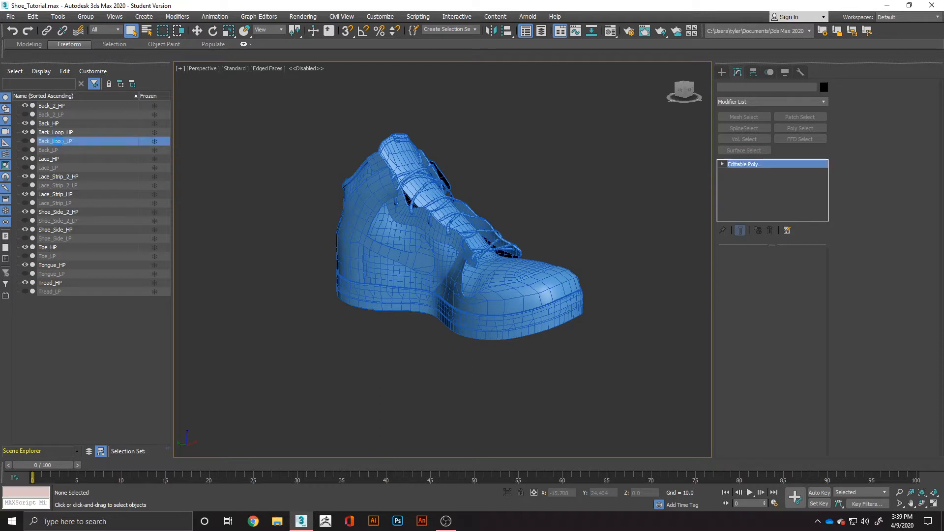
{"action": "left_click", "coordinate": [83, 130]}
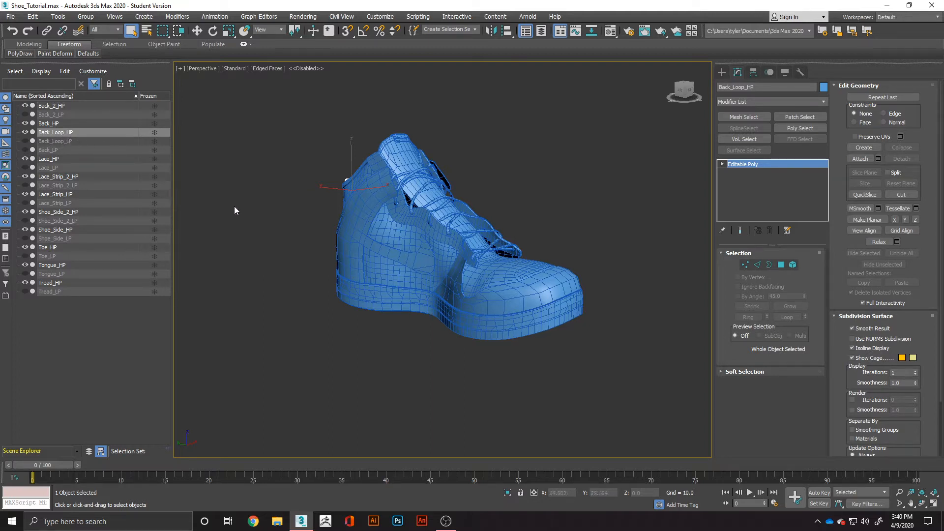
{"action": "middle_click_drag", "start_coordinate": [302, 267], "coordinate": [324, 285], "text": "alt"}
{"action": "scroll", "coordinate": [361, 221], "scroll_direction": "up", "scroll_amount": 6}
{"action": "scroll", "coordinate": [355, 246], "scroll_direction": "up", "scroll_amount": 5}
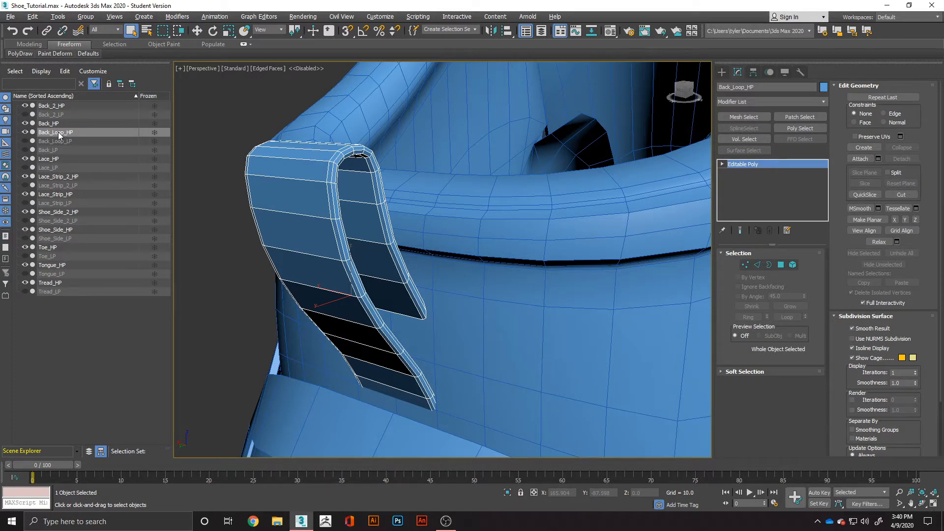
{"action": "scroll", "coordinate": [521, 267], "scroll_direction": "down", "scroll_amount": 10}
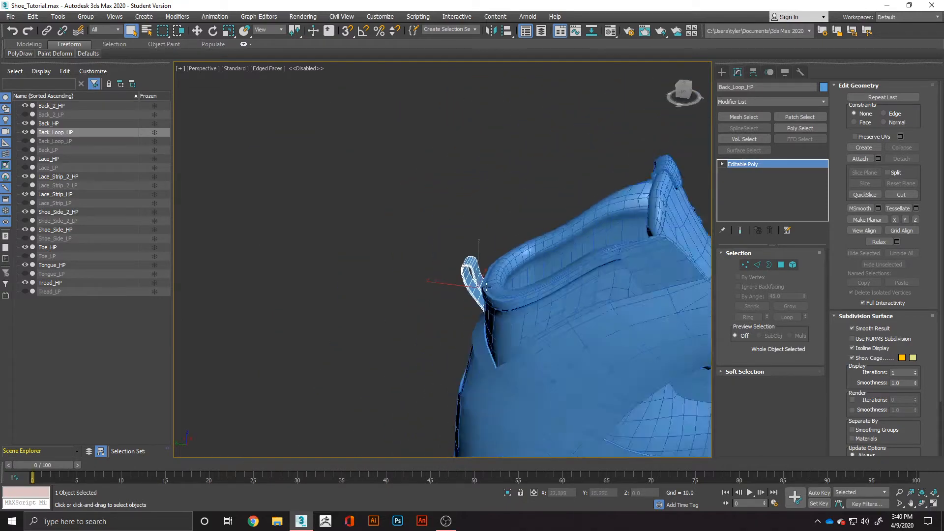
{"action": "middle_click_drag", "start_coordinate": [453, 265], "coordinate": [357, 218]}
{"action": "middle_click_drag", "start_coordinate": [357, 217], "coordinate": [262, 163], "text": "alt"}
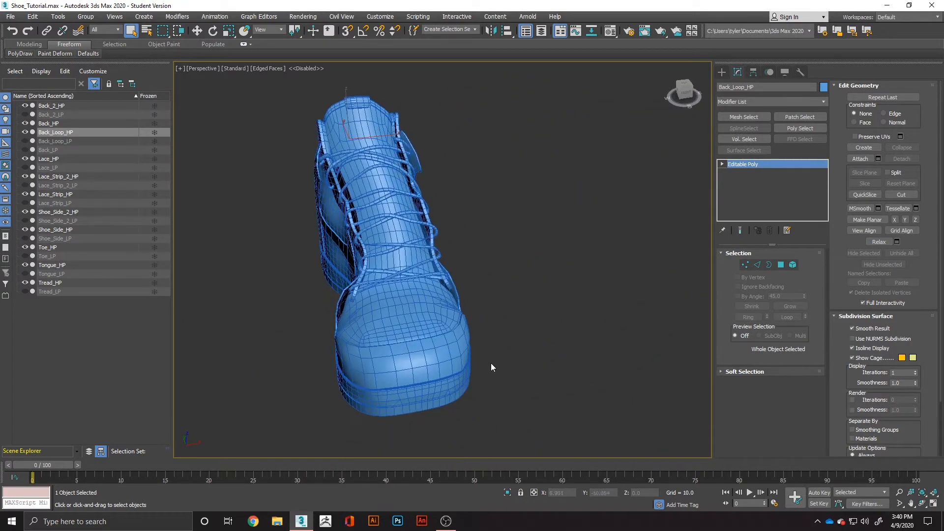
{"action": "middle_click_drag", "start_coordinate": [491, 363], "coordinate": [445, 332]}
{"action": "middle_click_drag", "start_coordinate": [445, 332], "coordinate": [525, 320], "text": "alt"}
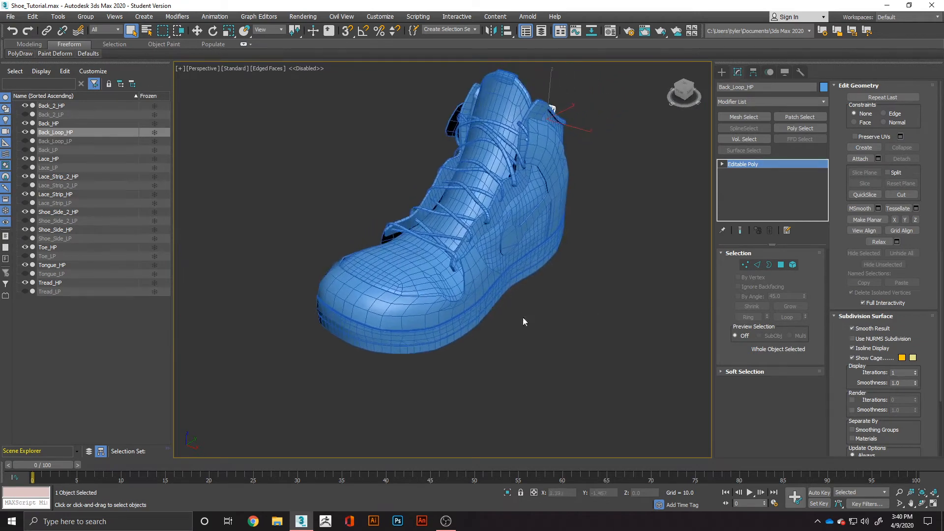
Select the Tread_HP object and switch to edge editing on it.
{"action": "scroll", "coordinate": [410, 345], "scroll_direction": "up", "scroll_amount": 2}
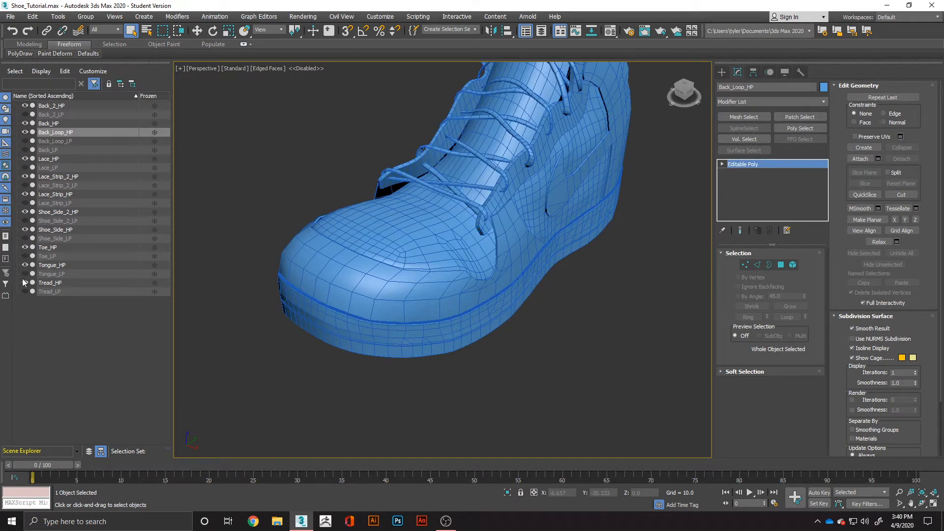
{"action": "left_click", "coordinate": [59, 283]}
{"action": "scroll", "coordinate": [434, 335], "scroll_direction": "up", "scroll_amount": 2}
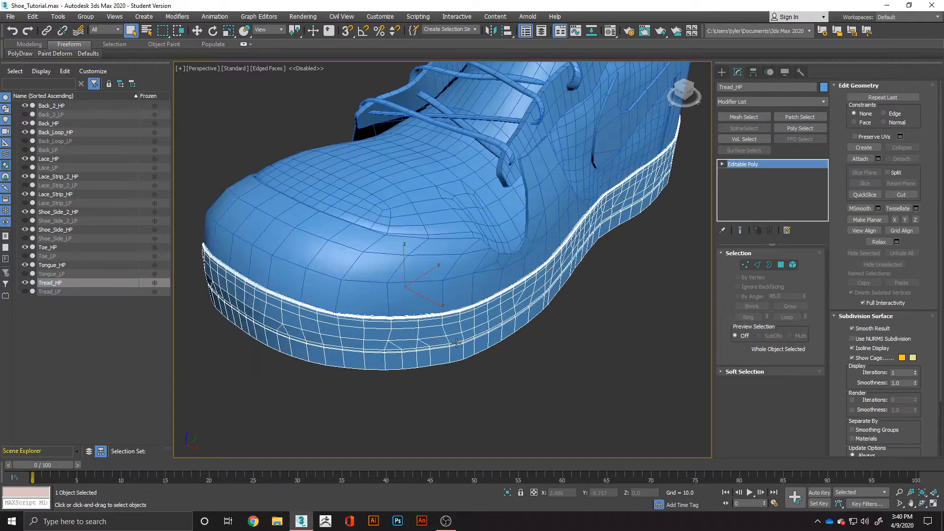
{"action": "mouse_move", "coordinate": [460, 342]}
{"action": "middle_mouse_down", "text": "alt"}
{"action": "mouse_move", "coordinate": [464, 326]}
{"action": "mouse_move", "coordinate": [522, 294]}
{"action": "mouse_move", "coordinate": [550, 297]}
{"action": "mouse_move", "coordinate": [486, 300]}
{"action": "mouse_move", "coordinate": [449, 316]}
{"action": "mouse_move", "coordinate": [453, 332]}
{"action": "middle_mouse_up", "text": "alt"}
{"action": "scroll", "coordinate": [459, 285], "scroll_direction": "up", "scroll_amount": 3}
{"action": "left_click", "coordinate": [758, 265]}
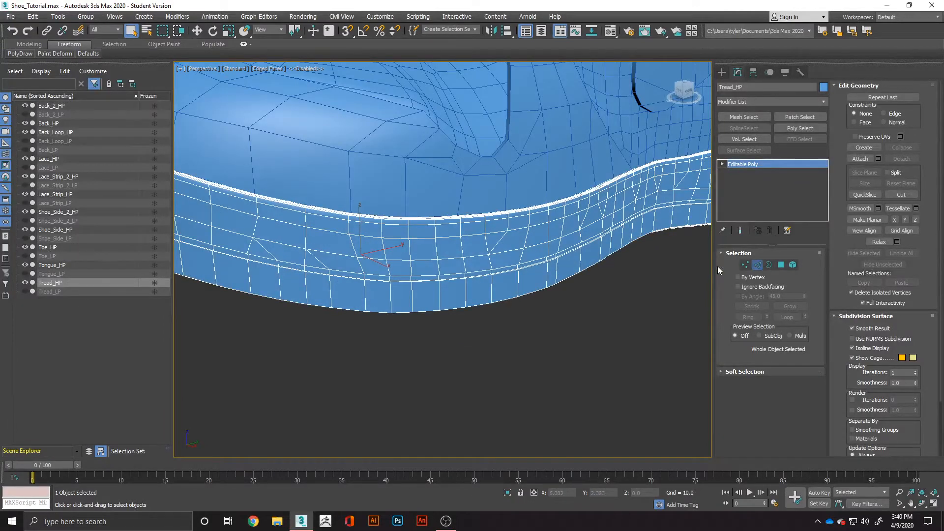
Chamfer the horizontal edge loop running around the tread's upper sidewall by 0.04 with one segment.
{"action": "double_click", "coordinate": [472, 236]}
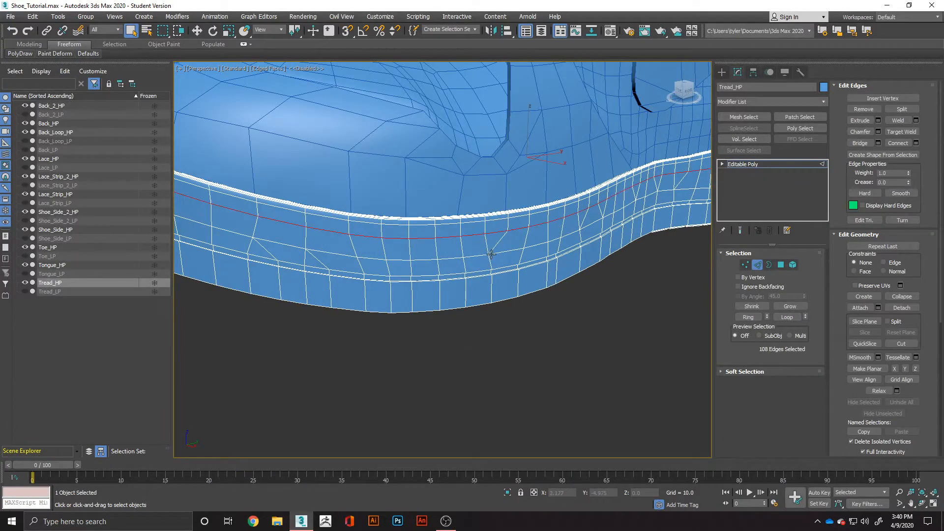
{"action": "scroll", "coordinate": [445, 251], "scroll_direction": "down", "scroll_amount": 3}
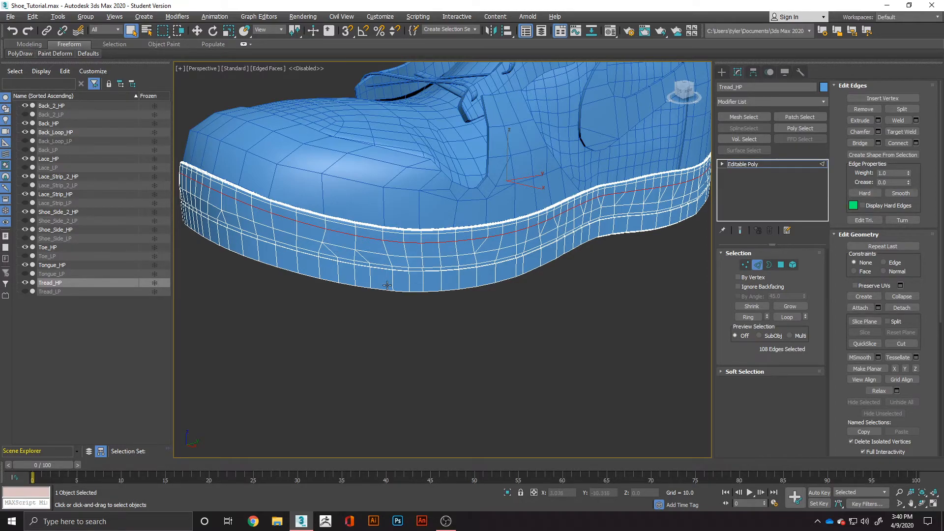
{"action": "mouse_move", "coordinate": [387, 286]}
{"action": "middle_mouse_down", "text": "alt"}
{"action": "mouse_move", "coordinate": [530, 286]}
{"action": "mouse_move", "coordinate": [379, 293]}
{"action": "middle_mouse_up", "text": "alt"}
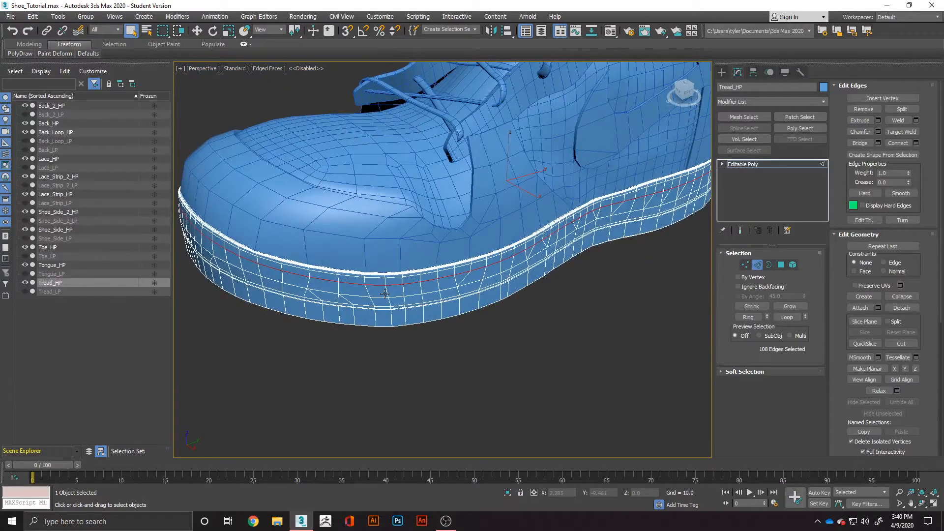
{"action": "right_click", "coordinate": [386, 297]}
{"action": "left_click", "coordinate": [303, 347]}
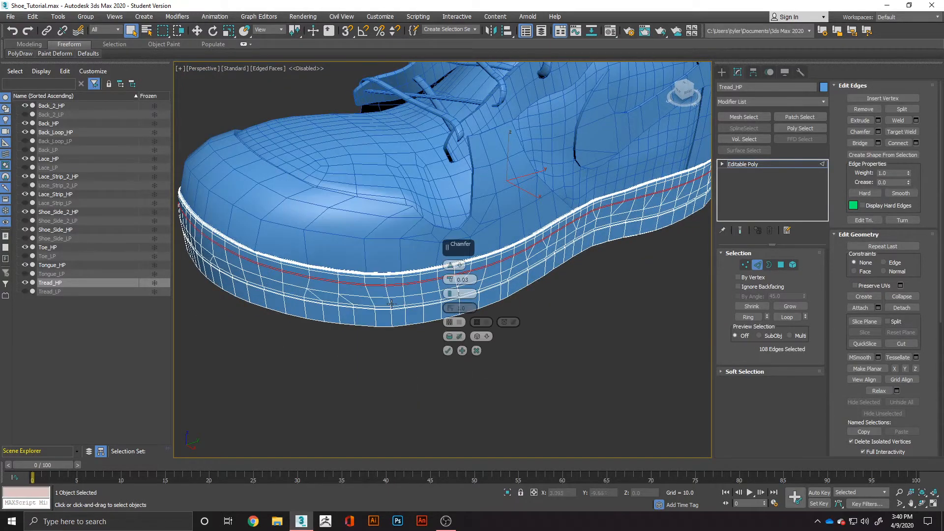
{"action": "scroll", "coordinate": [402, 298], "scroll_direction": "up", "scroll_amount": 3}
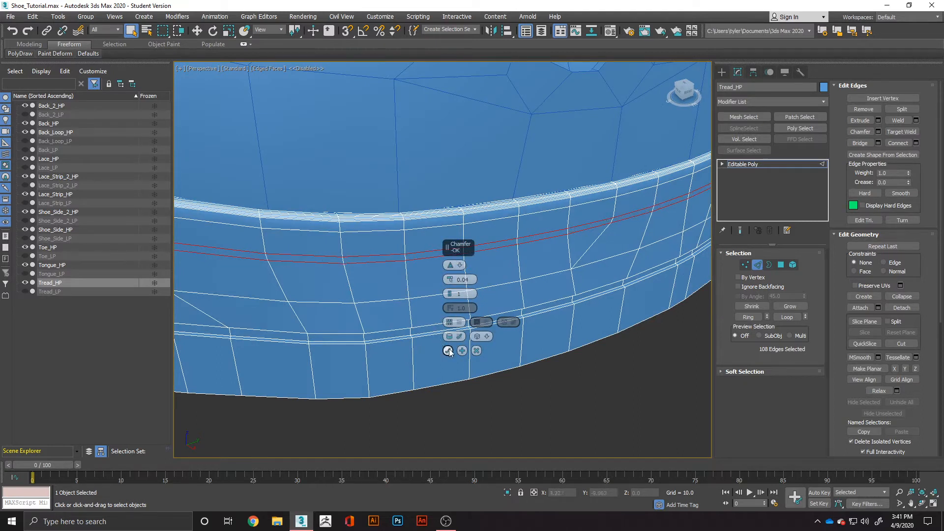
{"action": "left_click", "coordinate": [447, 351]}
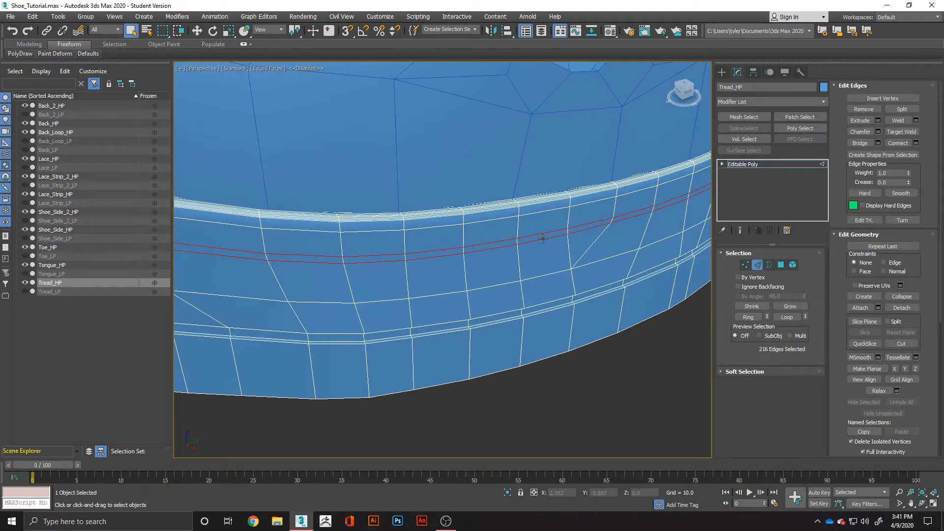
Select the full loop of narrow polygons between the two chamfered edges around the tread.
{"action": "key", "text": "4"}
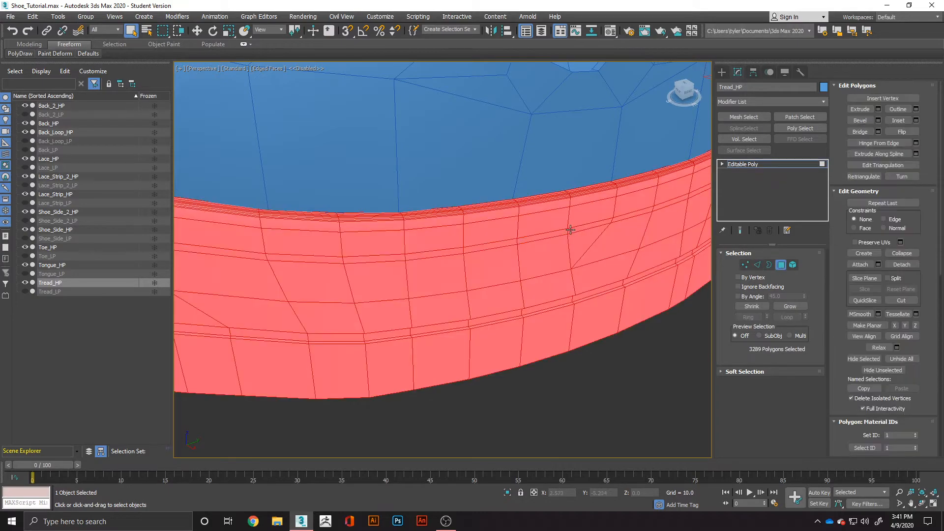
{"action": "left_click", "coordinate": [570, 228]}
{"action": "left_click", "coordinate": [556, 235], "text": "shift"}
{"action": "scroll", "coordinate": [556, 235], "scroll_direction": "down", "scroll_amount": 5}
{"action": "middle_click_drag", "start_coordinate": [556, 234], "coordinate": [513, 200], "text": "alt"}
{"action": "scroll", "coordinate": [517, 192], "scroll_direction": "up", "scroll_amount": 2}
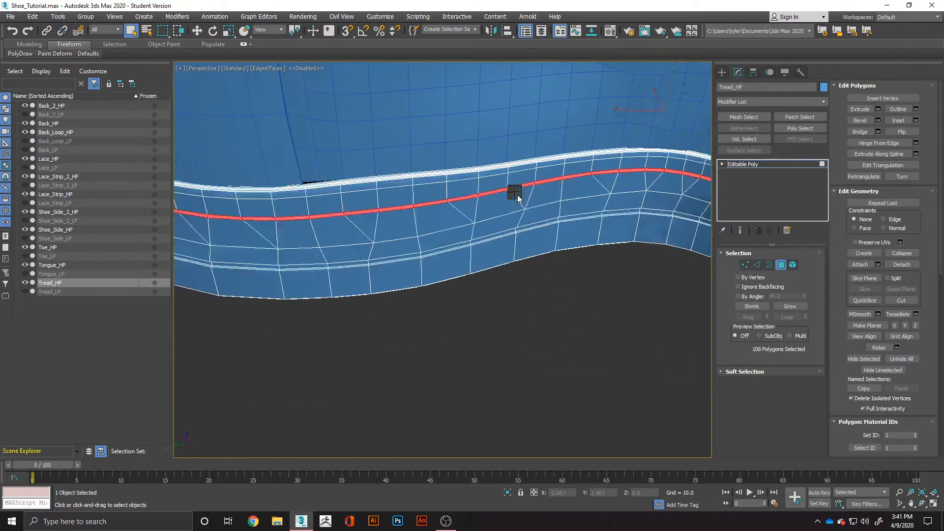
Extrude the selected polygon loop inward along its local normals with a height of -0.04 to form a groove around the tread.
{"action": "right_click", "coordinate": [514, 192]}
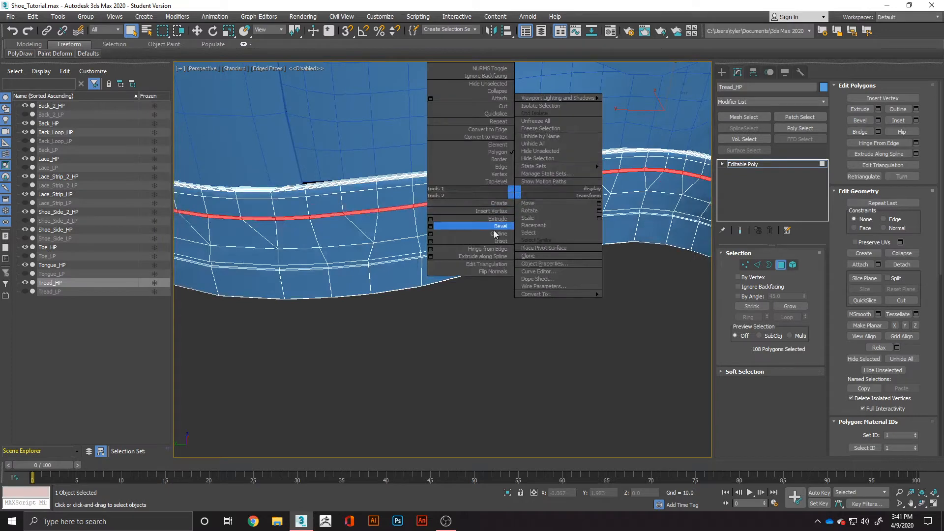
{"action": "left_click", "coordinate": [431, 218]}
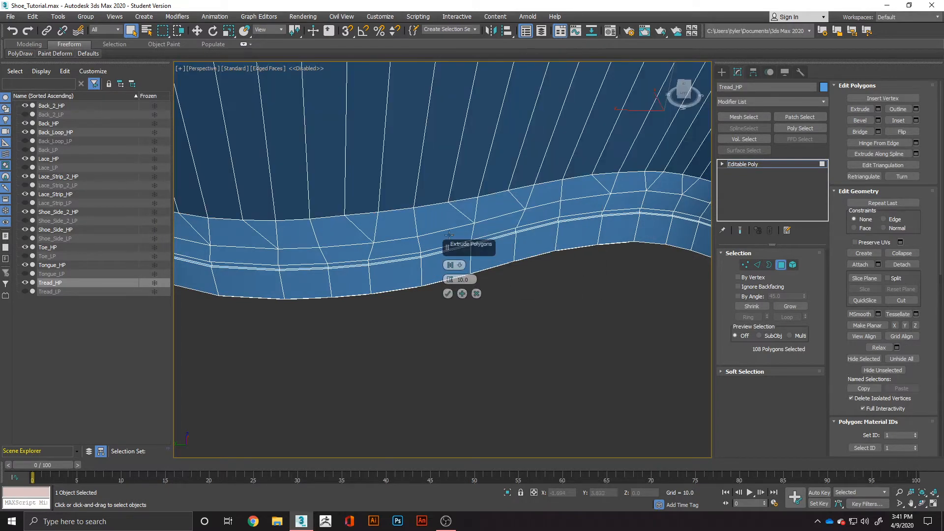
{"action": "left_click", "coordinate": [450, 264]}
{"action": "left_click", "coordinate": [470, 281]}
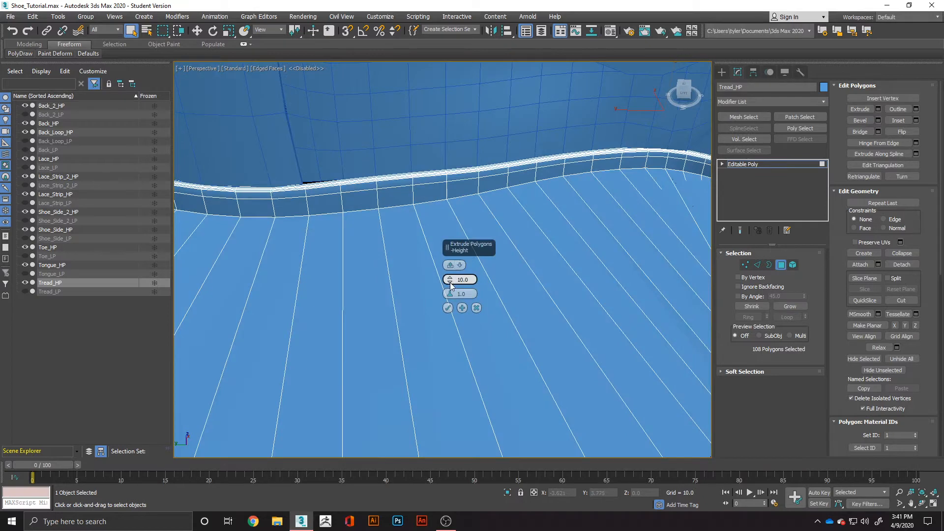
{"action": "right_click", "coordinate": [450, 282]}
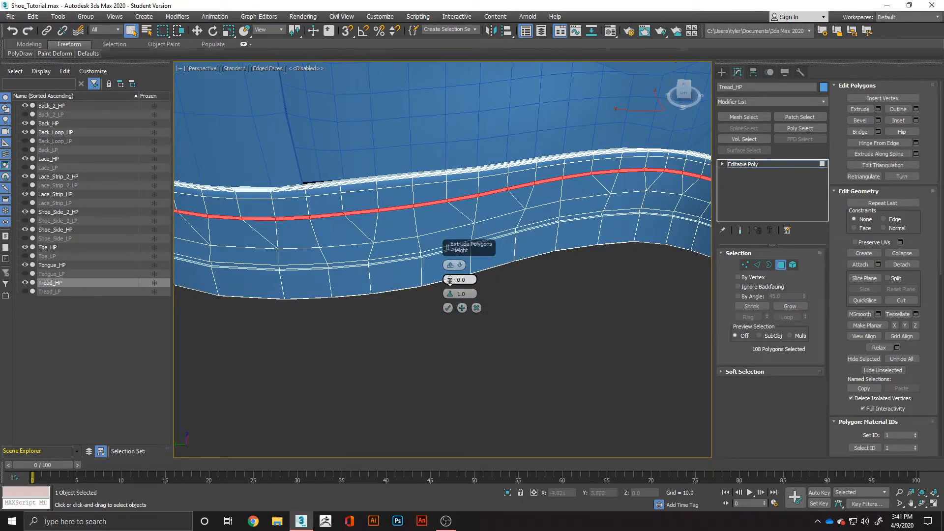
{"action": "left_click", "coordinate": [450, 282]}
{"action": "left_click", "coordinate": [450, 283]}
{"action": "left_click", "coordinate": [451, 283]}
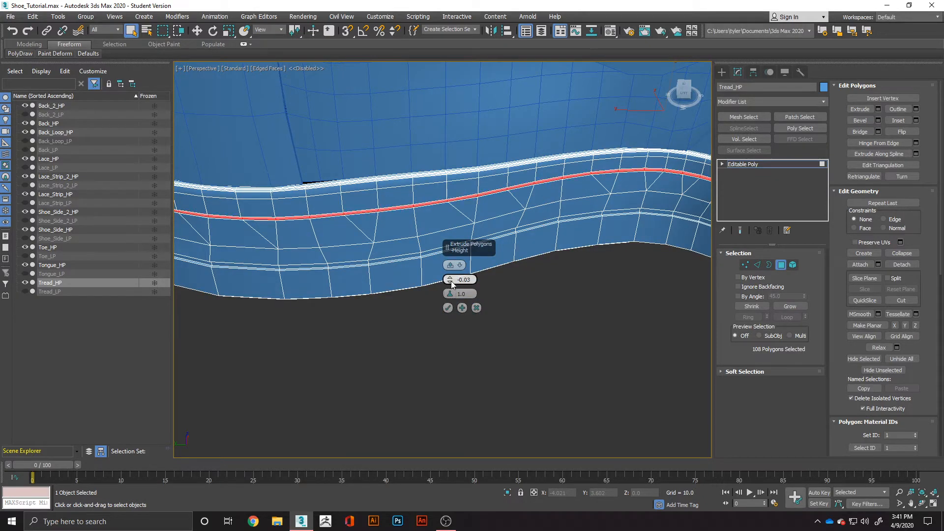
{"action": "middle_click_drag", "start_coordinate": [618, 217], "coordinate": [581, 231], "text": "alt"}
{"action": "scroll", "coordinate": [506, 186], "scroll_direction": "down", "scroll_amount": 2}
{"action": "scroll", "coordinate": [533, 189], "scroll_direction": "up", "scroll_amount": 3}
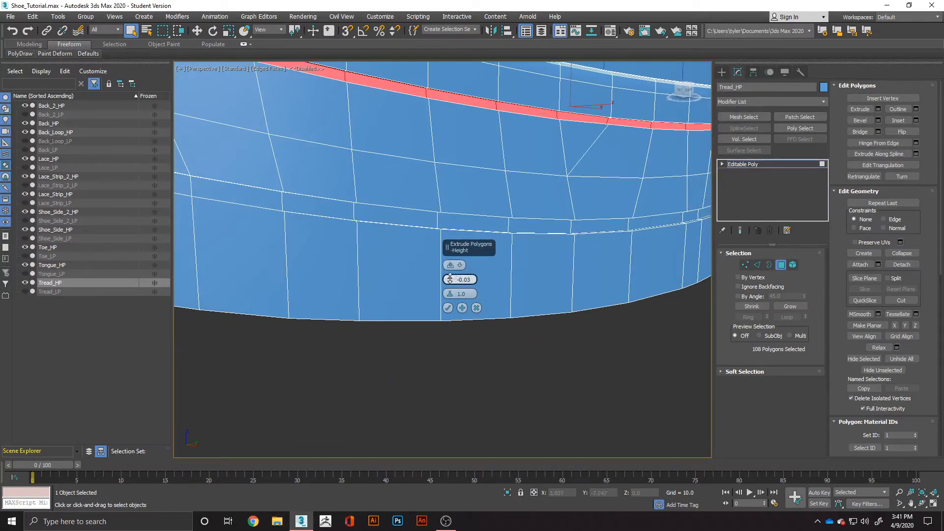
{"action": "left_click_drag", "start_coordinate": [453, 282], "coordinate": [451, 285]}
{"action": "middle_click_drag", "start_coordinate": [627, 191], "coordinate": [633, 217], "text": "alt"}
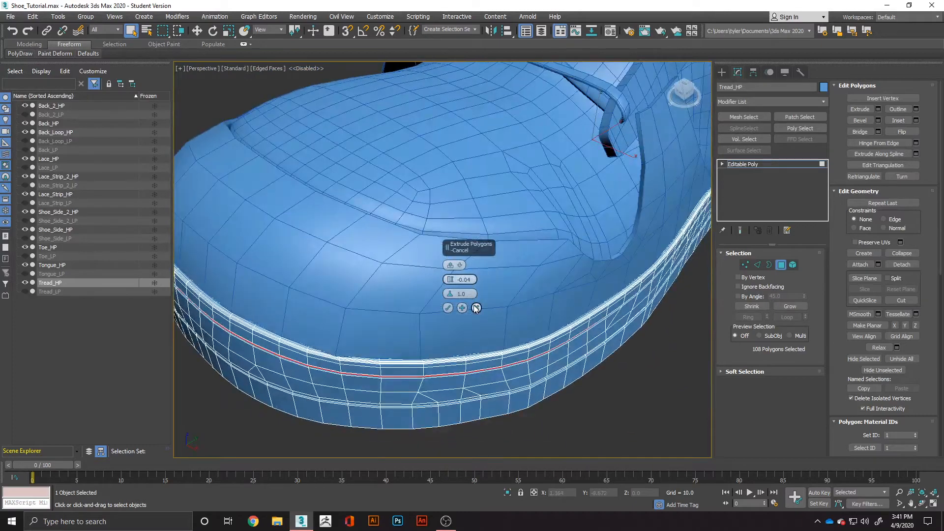
{"action": "left_click", "coordinate": [448, 308]}
Clear the polygon selection and examine the tread's groove from several angles, with edge display off and on.
{"action": "scroll", "coordinate": [453, 310], "scroll_direction": "down", "scroll_amount": 5}
{"action": "middle_click_drag", "start_coordinate": [490, 331], "coordinate": [555, 335], "text": "alt"}
{"action": "left_click", "coordinate": [555, 336]}
{"action": "middle_click_drag", "start_coordinate": [595, 308], "coordinate": [553, 309], "text": "alt"}
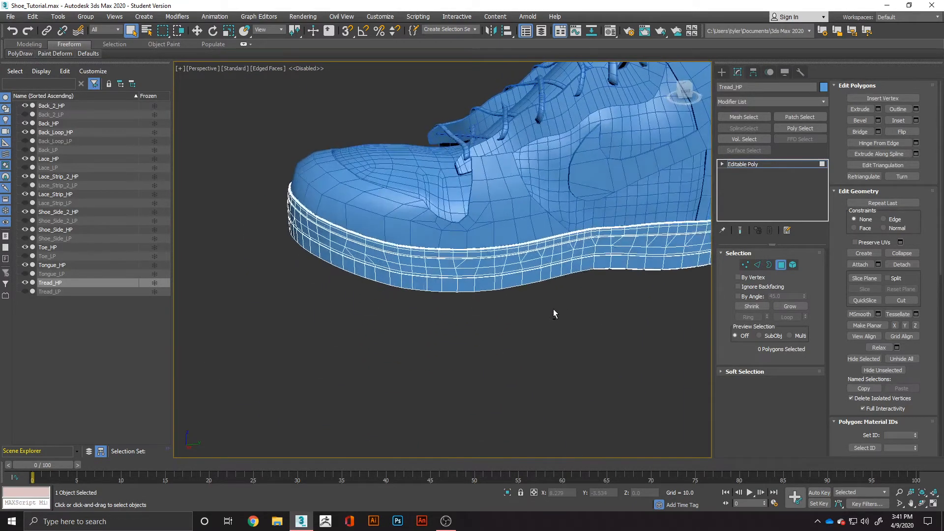
{"action": "key", "text": "F3"}
{"action": "key", "text": "F3"}
{"action": "key", "text": "F4"}
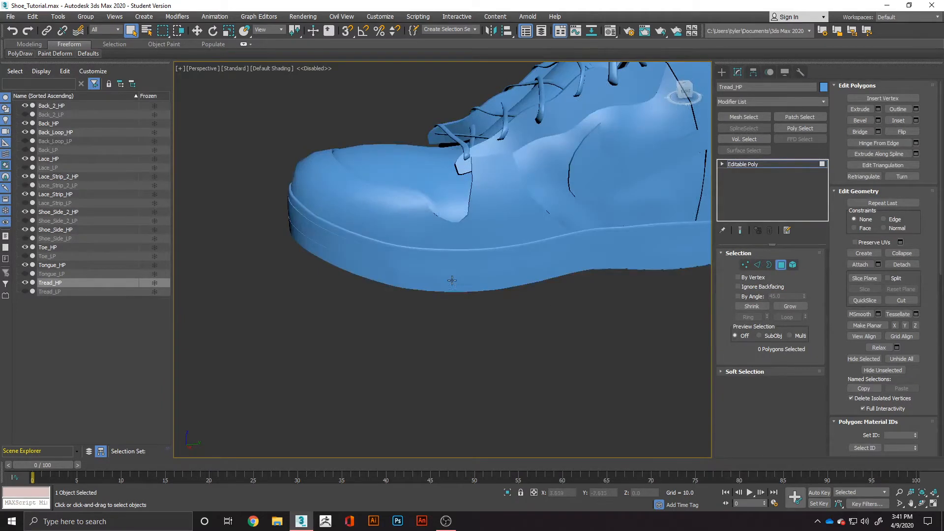
{"action": "scroll", "coordinate": [449, 276], "scroll_direction": "up", "scroll_amount": 3}
{"action": "middle_click_drag", "start_coordinate": [420, 280], "coordinate": [488, 280], "text": "alt"}
{"action": "scroll", "coordinate": [531, 197], "scroll_direction": "up", "scroll_amount": 6}
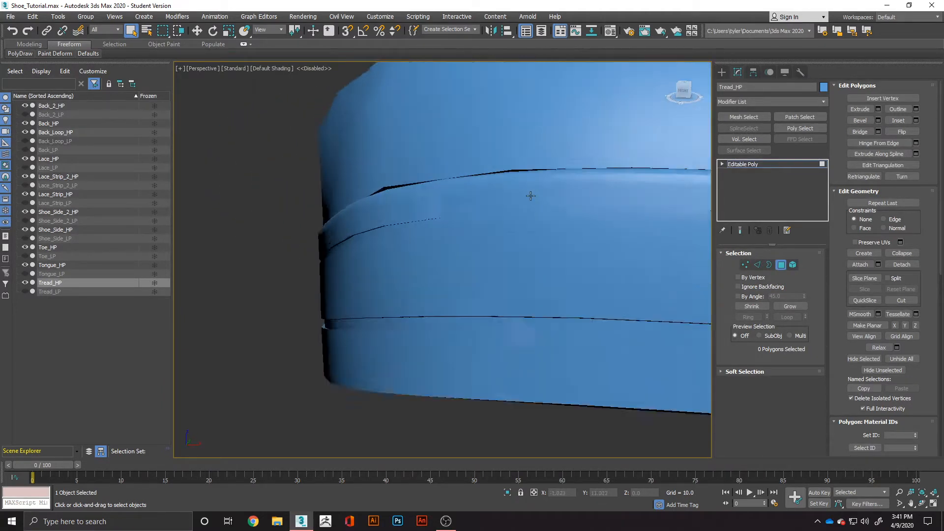
{"action": "middle_click_drag", "start_coordinate": [555, 234], "coordinate": [512, 266]}
{"action": "scroll", "coordinate": [544, 246], "scroll_direction": "down", "scroll_amount": 8}
{"action": "key", "text": "F4"}
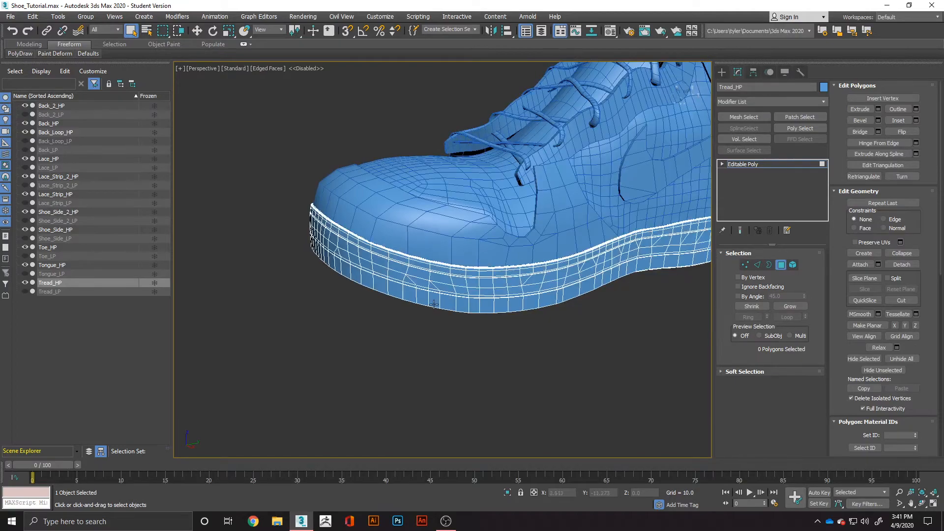
{"action": "scroll", "coordinate": [509, 268], "scroll_direction": "up", "scroll_amount": 6}
{"action": "middle_click_drag", "start_coordinate": [451, 273], "coordinate": [348, 273], "text": "alt"}
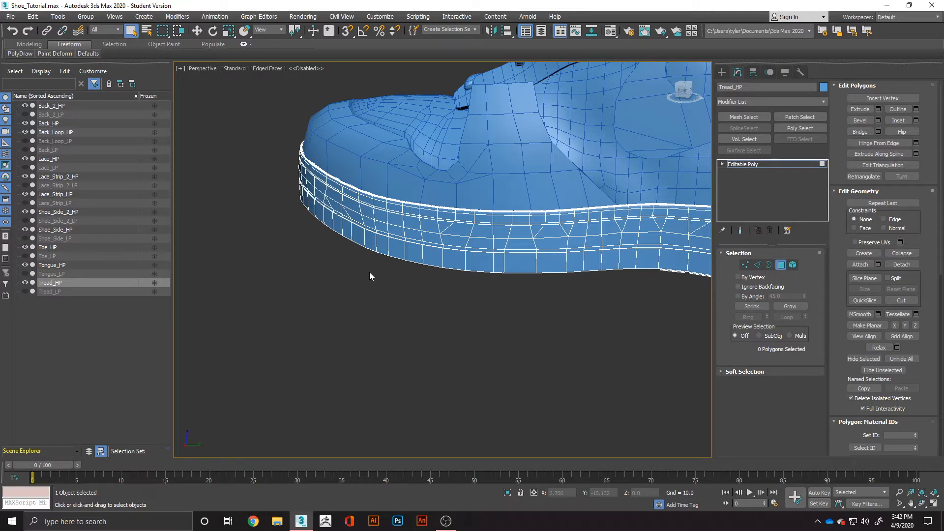
{"action": "middle_click_drag", "start_coordinate": [452, 237], "coordinate": [455, 310], "text": "alt"}
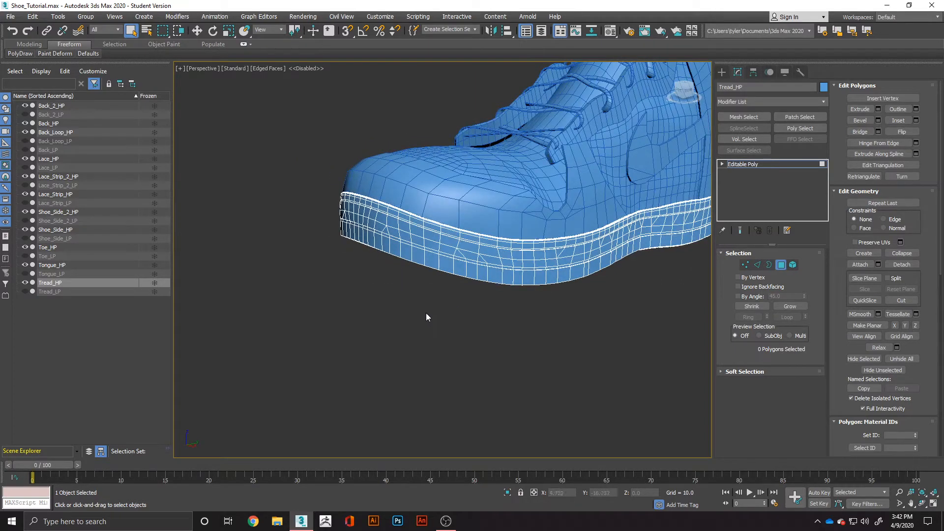
Assign the unused 05 - Default material to the Tread_HP object.
{"action": "key", "text": "m"}
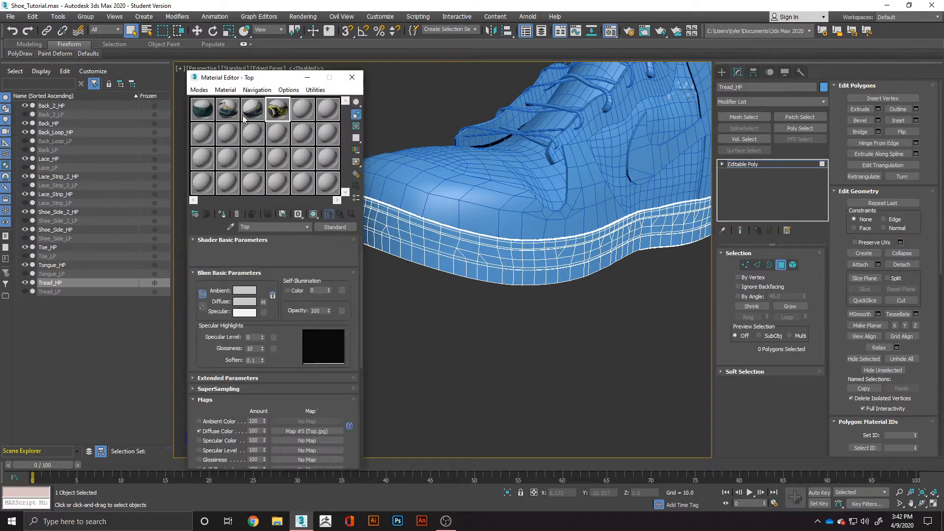
{"action": "left_click", "coordinate": [303, 117]}
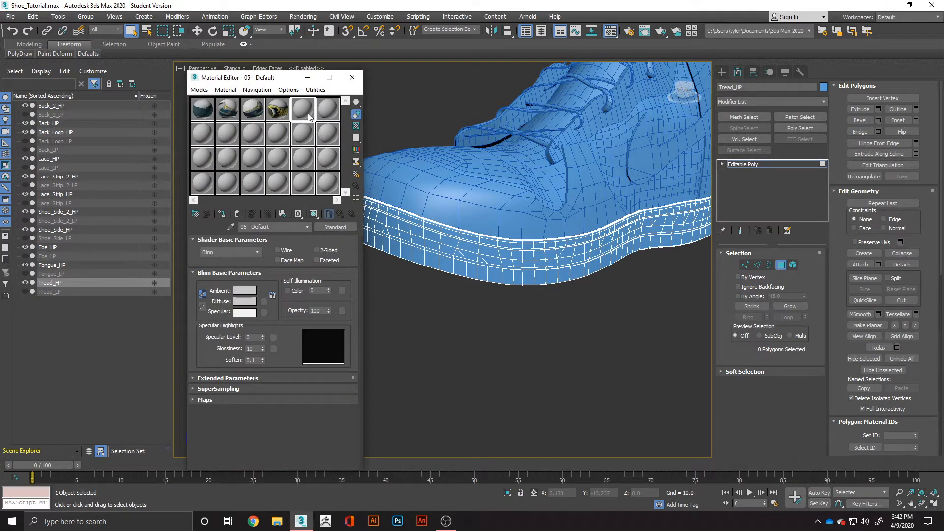
{"action": "left_click_drag", "start_coordinate": [396, 190], "coordinate": [437, 242]}
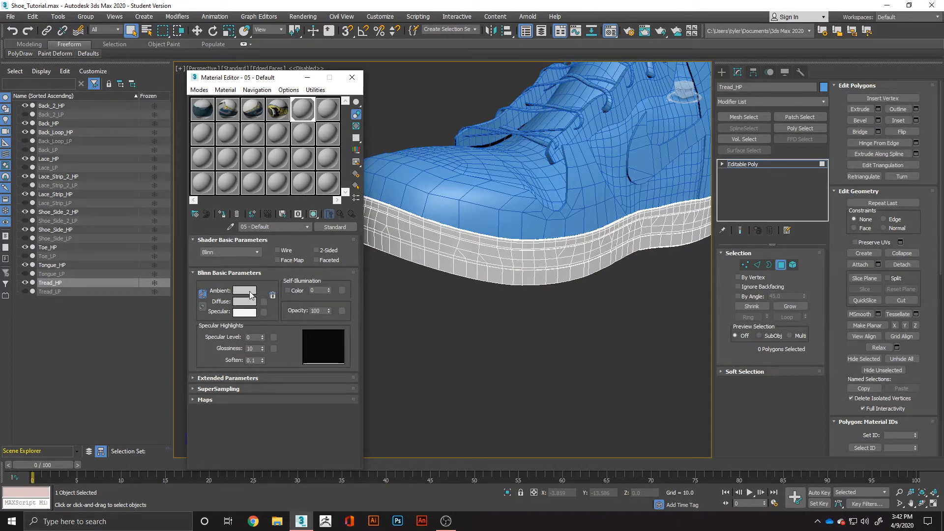
Set the ambient and diffuse colour of the unused 06 - Default material to a saturated bright pink.
{"action": "left_click", "coordinate": [323, 118]}
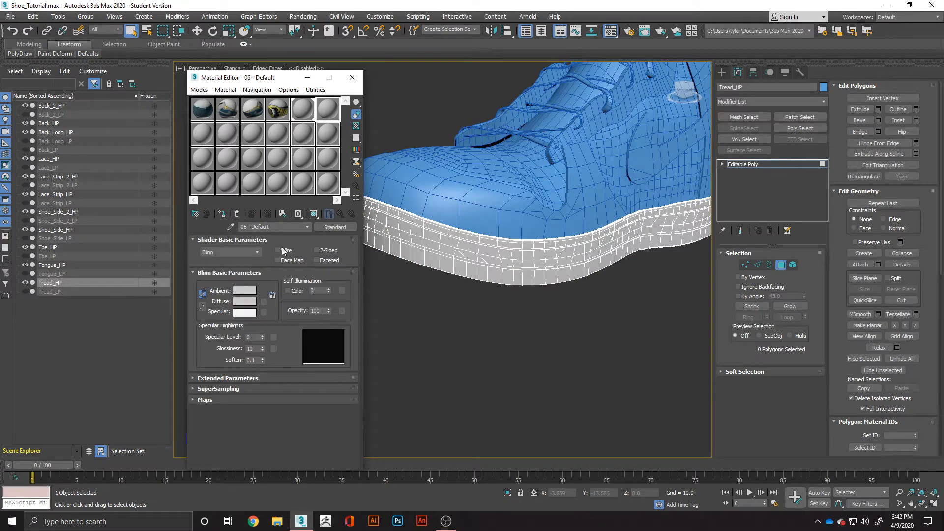
{"action": "left_click", "coordinate": [241, 290]}
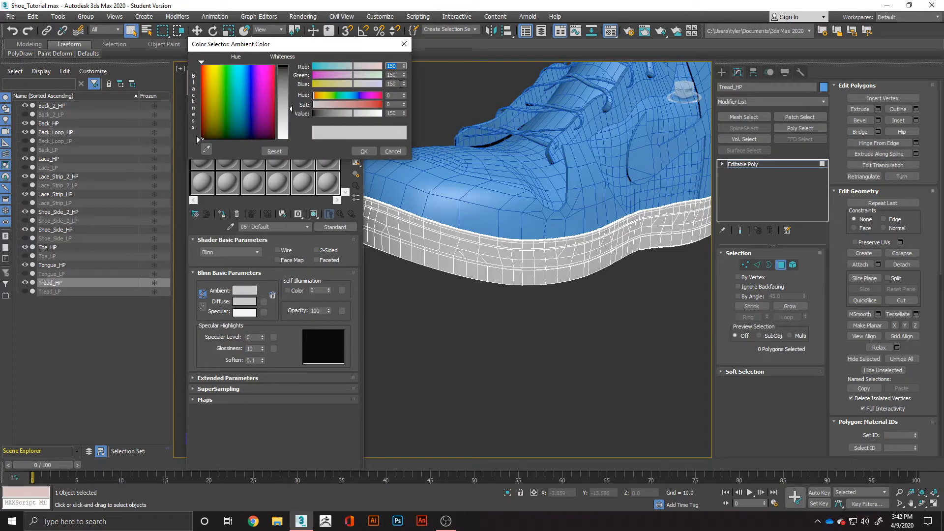
{"action": "left_click", "coordinate": [246, 104]}
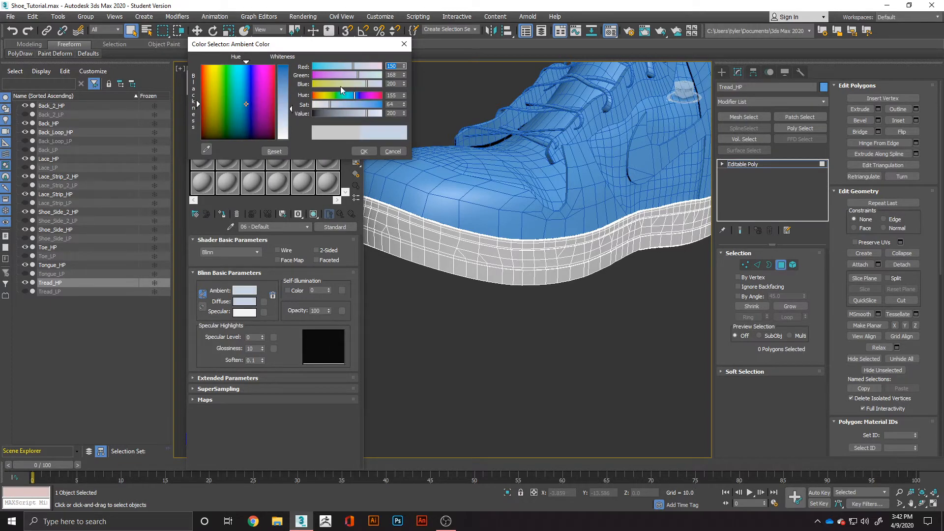
{"action": "left_click", "coordinate": [367, 95]}
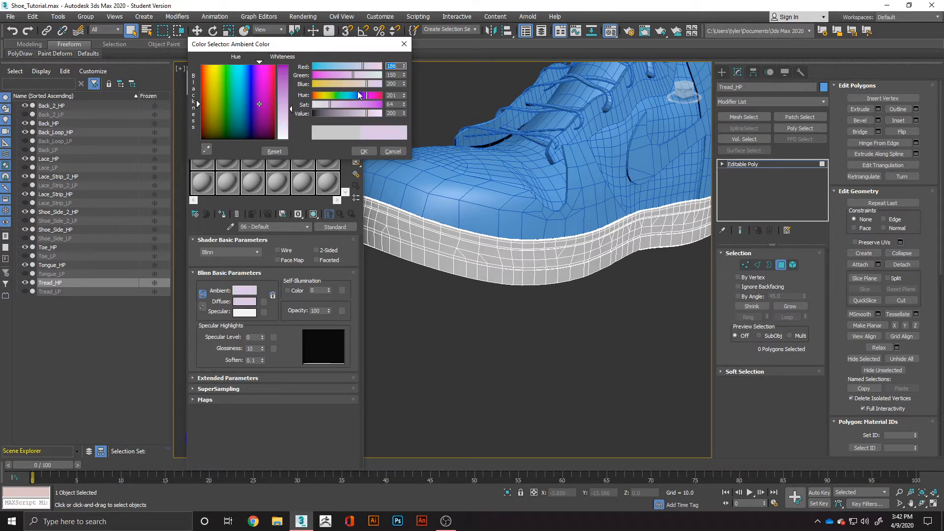
{"action": "left_click_drag", "start_coordinate": [268, 82], "coordinate": [267, 74]}
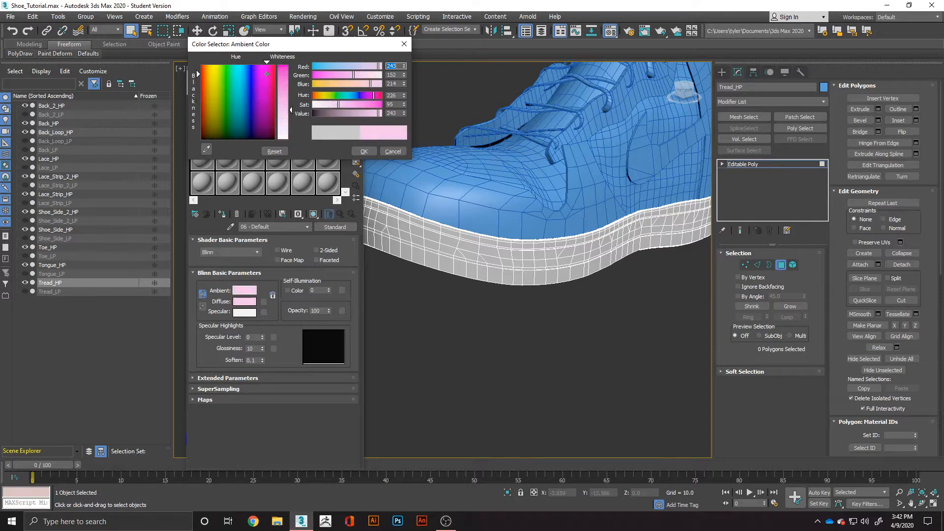
{"action": "left_click_drag", "start_coordinate": [364, 103], "coordinate": [374, 108]}
{"action": "left_click", "coordinate": [364, 151]}
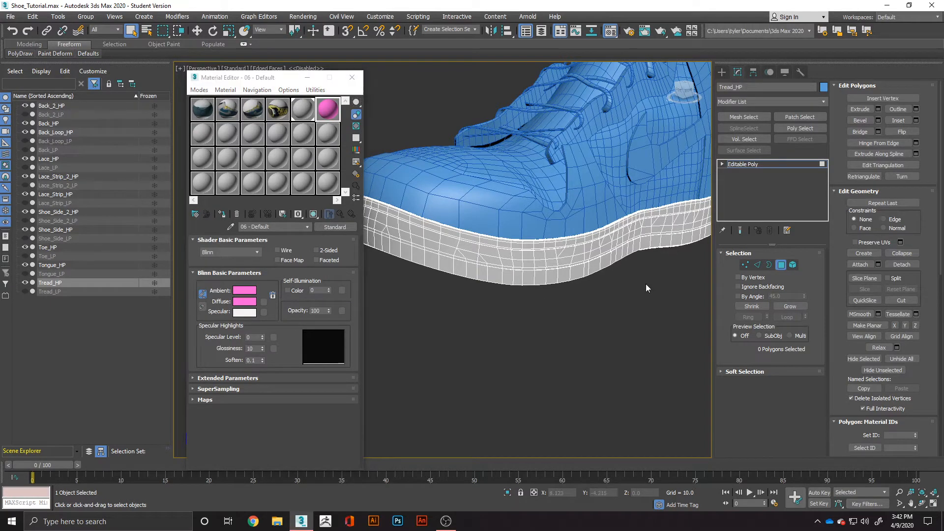
Select the tread's upper rim polygon loop, grow it down to the groove, and invert the selection to get the lower band and sole.
{"action": "key", "text": "f"}
{"action": "scroll", "coordinate": [436, 258], "scroll_direction": "up", "scroll_amount": 2}
{"action": "middle_click_drag", "start_coordinate": [438, 260], "coordinate": [591, 258], "text": "alt"}
{"action": "scroll", "coordinate": [457, 265], "scroll_direction": "up", "scroll_amount": 5}
{"action": "scroll", "coordinate": [592, 256], "scroll_direction": "up", "scroll_amount": 4}
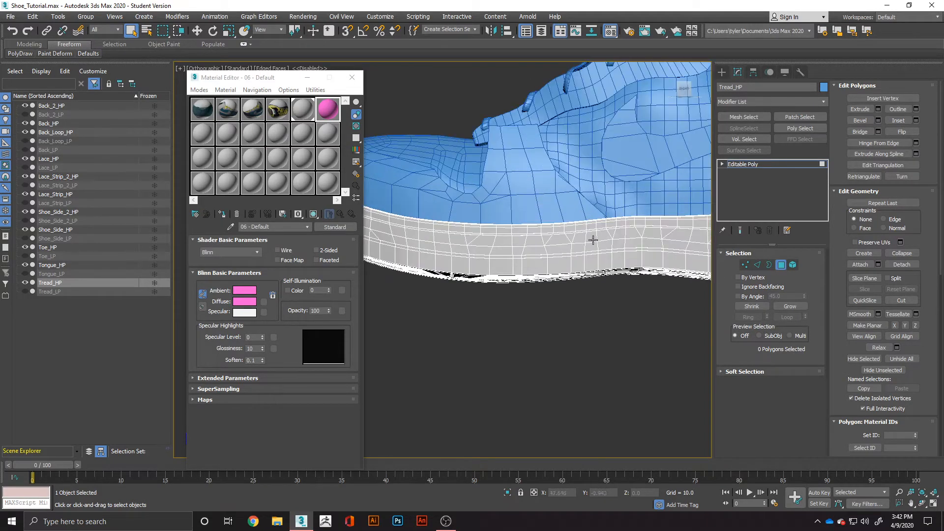
{"action": "left_click", "coordinate": [642, 217]}
{"action": "left_click", "coordinate": [651, 217], "text": "shift"}
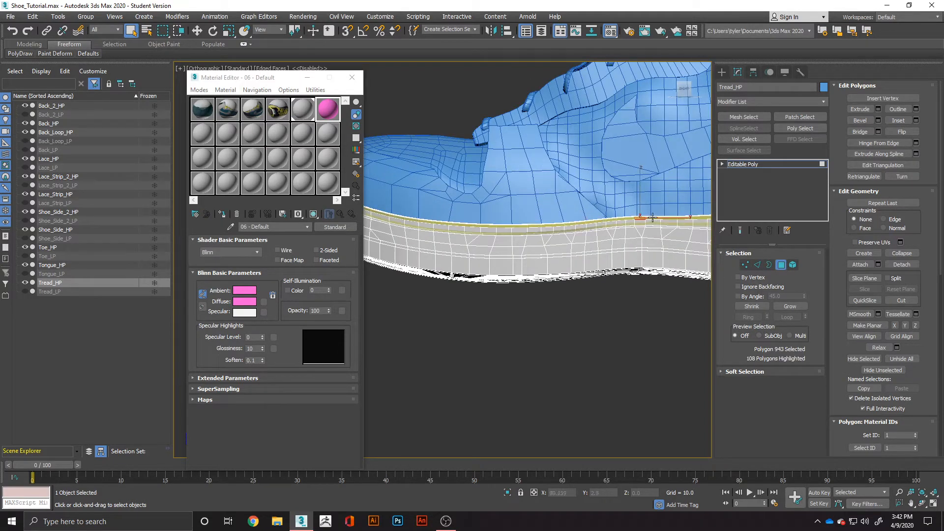
{"action": "left_click", "coordinate": [783, 307]}
{"action": "left_click", "coordinate": [782, 308]}
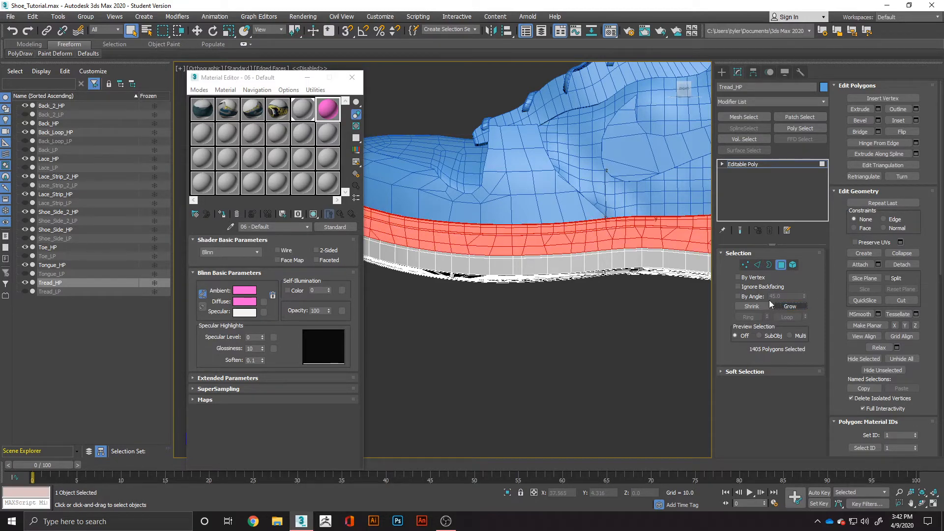
{"action": "middle_click_drag", "start_coordinate": [454, 294], "coordinate": [585, 268], "text": "alt"}
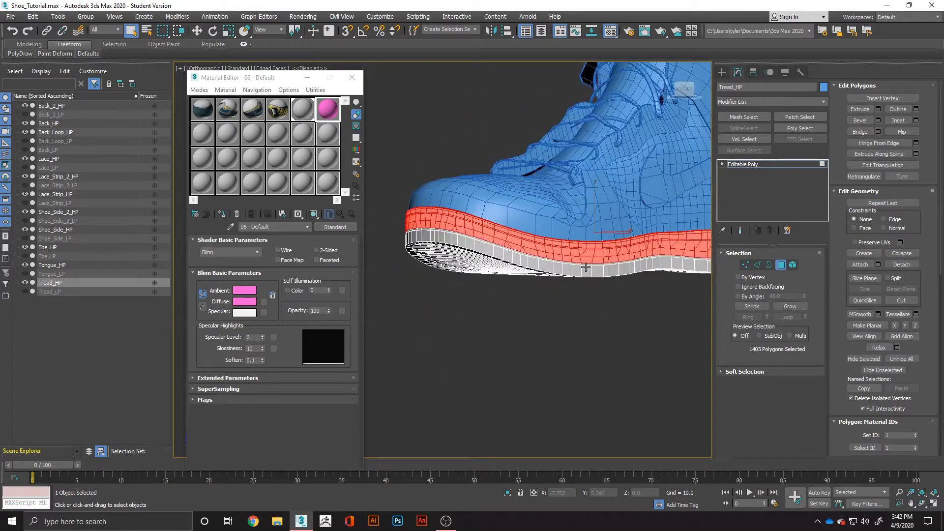
{"action": "key", "text": "ctrl+i"}
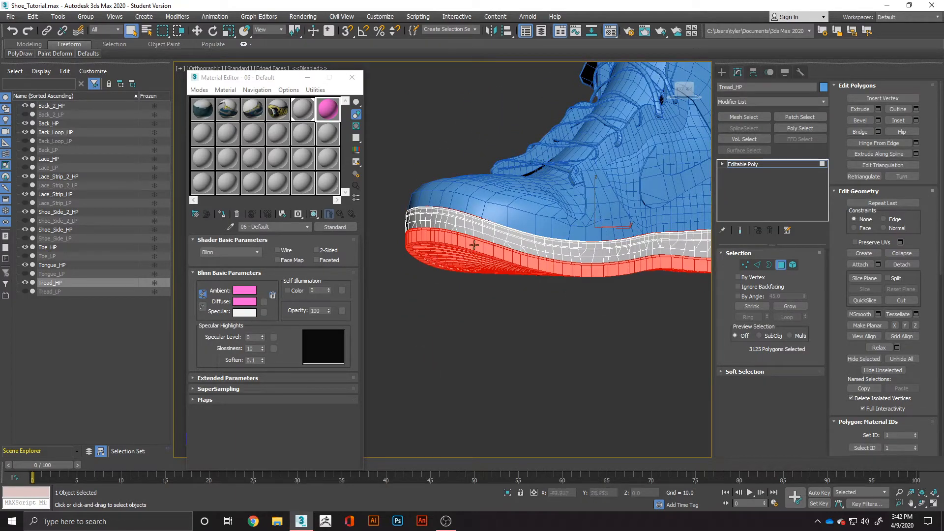
Assign the pink 06 - Default material to the selected lower tread polygons and clear the selection.
{"action": "middle_click_drag", "start_coordinate": [484, 240], "coordinate": [501, 347], "text": "alt"}
{"action": "scroll", "coordinate": [499, 351], "scroll_direction": "up", "scroll_amount": 5}
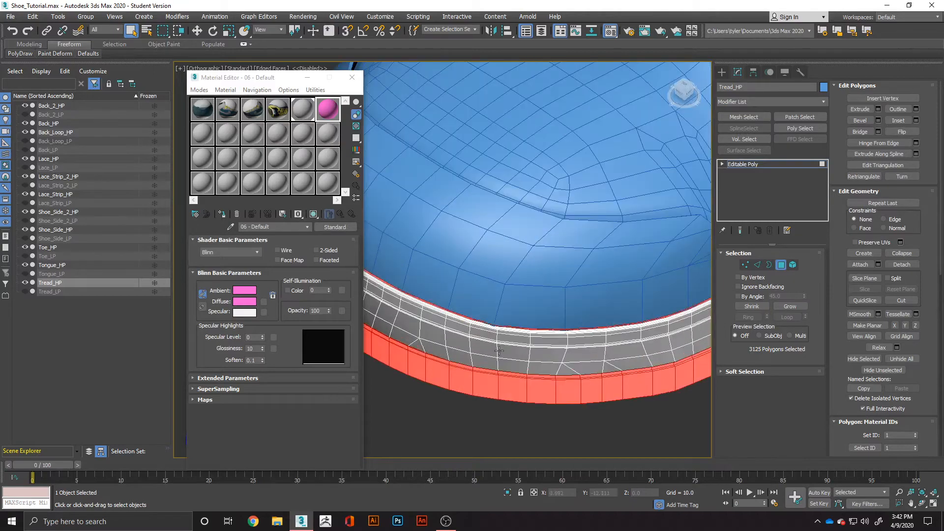
{"action": "scroll", "coordinate": [543, 353], "scroll_direction": "down", "scroll_amount": 4}
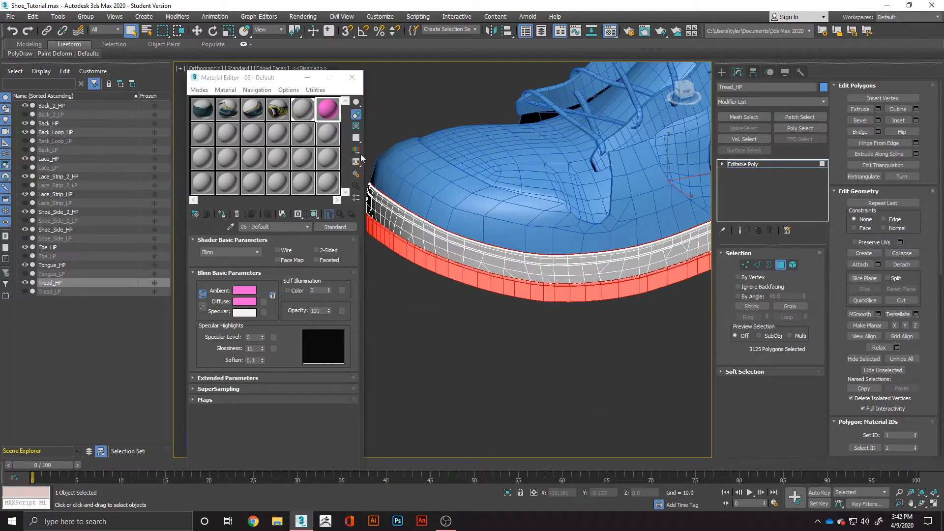
{"action": "left_click_drag", "start_coordinate": [331, 110], "coordinate": [386, 204]}
{"action": "left_click_drag", "start_coordinate": [440, 265], "coordinate": [441, 265]}
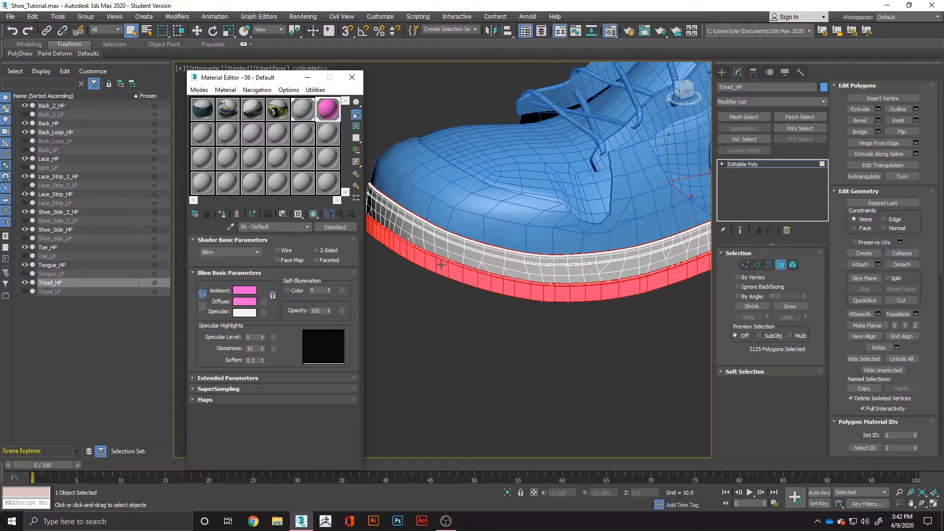
{"action": "left_click", "coordinate": [528, 323]}
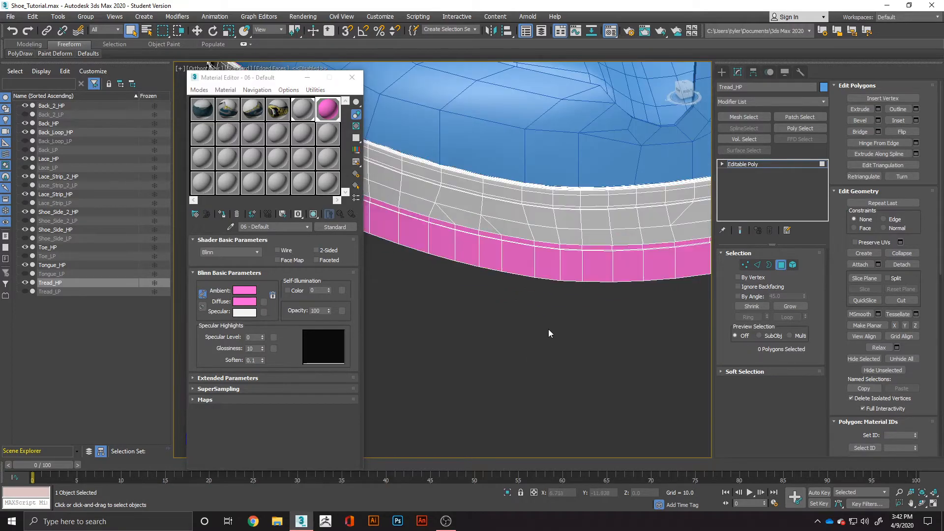
Compare the two-coloured high-poly tread with its low-poly version by switching the visibility of Tread_LP and Tread_HP.
{"action": "middle_click_drag", "start_coordinate": [548, 329], "coordinate": [581, 318], "text": "alt"}
{"action": "scroll", "coordinate": [539, 336], "scroll_direction": "down", "scroll_amount": 4}
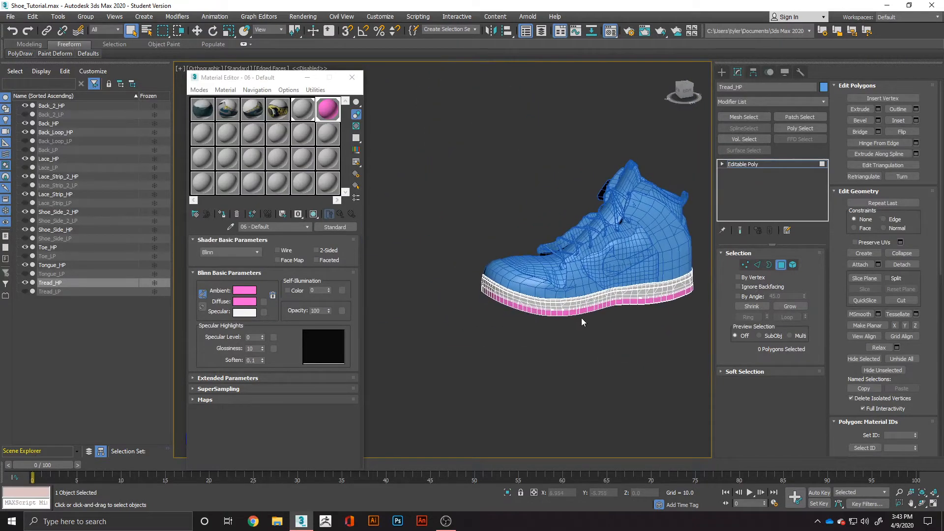
{"action": "scroll", "coordinate": [581, 318], "scroll_direction": "up", "scroll_amount": 5}
{"action": "left_click", "coordinate": [25, 291]}
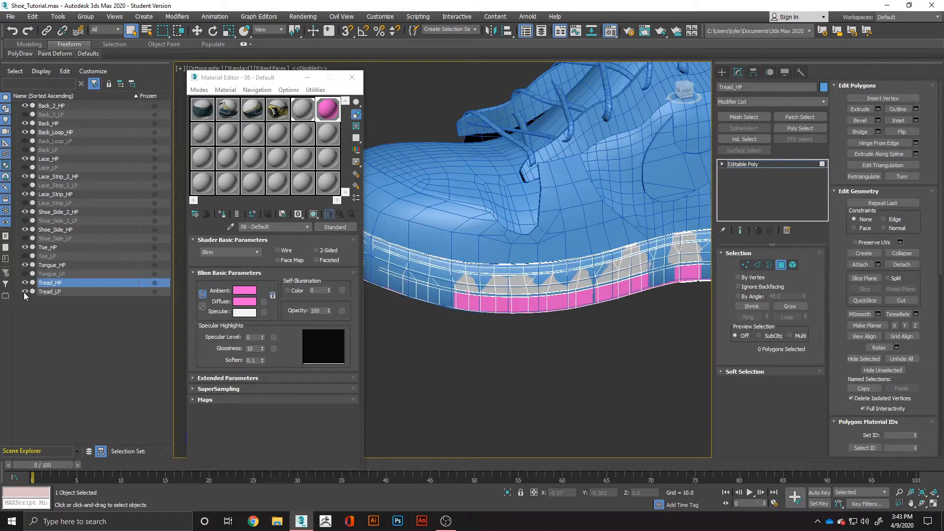
{"action": "left_click", "coordinate": [25, 283]}
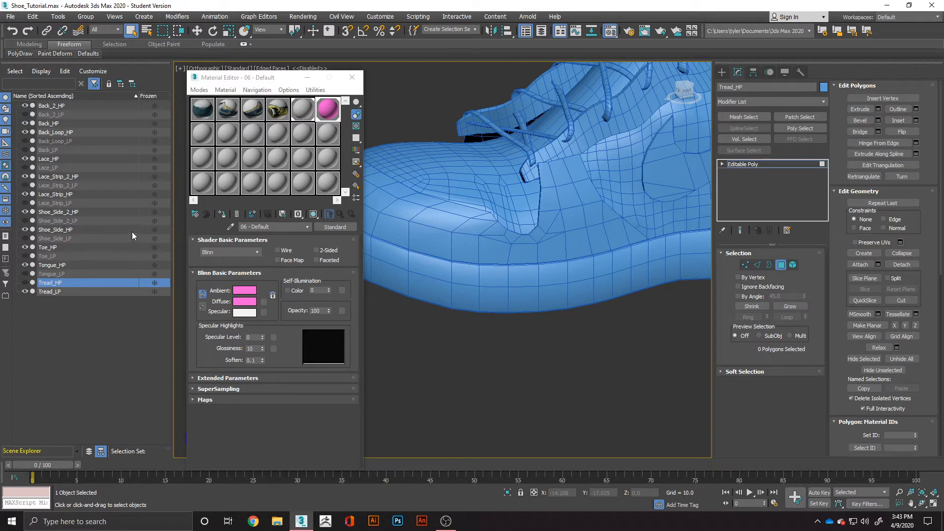
{"action": "left_click", "coordinate": [26, 283]}
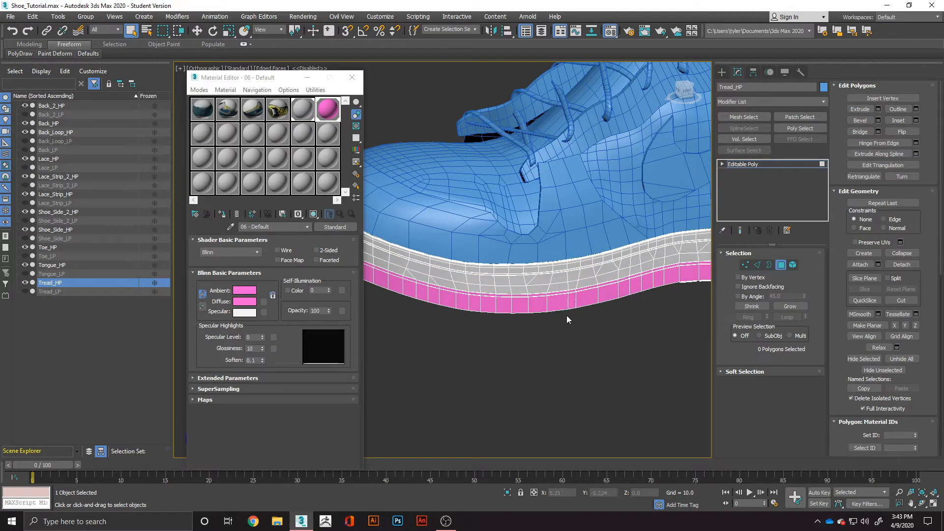
Close the Material Editor and hide the Tread_HP object.
{"action": "left_click", "coordinate": [352, 80]}
{"action": "scroll", "coordinate": [481, 222], "scroll_direction": "down", "scroll_amount": 5}
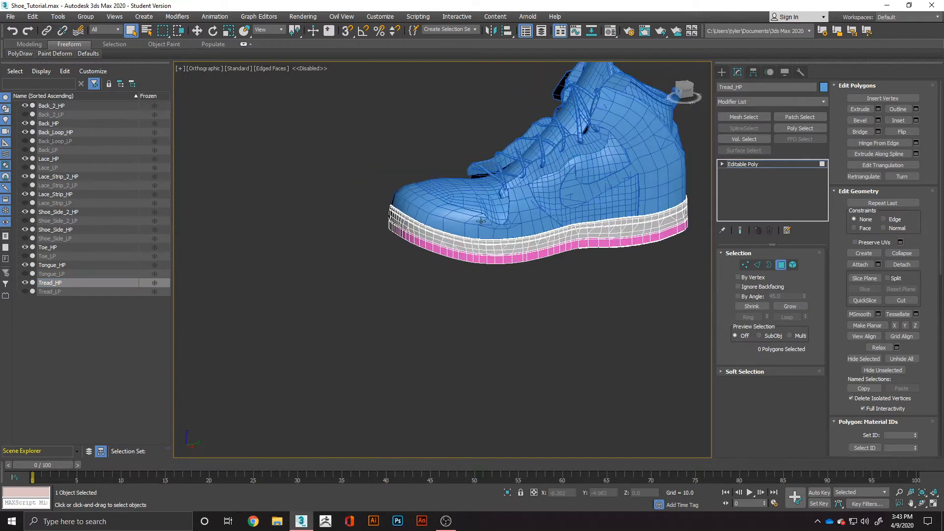
{"action": "mouse_move", "coordinate": [551, 243]}
{"action": "middle_mouse_down", "text": "alt"}
{"action": "mouse_move", "coordinate": [548, 276]}
{"action": "mouse_move", "coordinate": [547, 240]}
{"action": "middle_mouse_up", "text": "alt"}
{"action": "scroll", "coordinate": [547, 240], "scroll_direction": "up", "scroll_amount": 3}
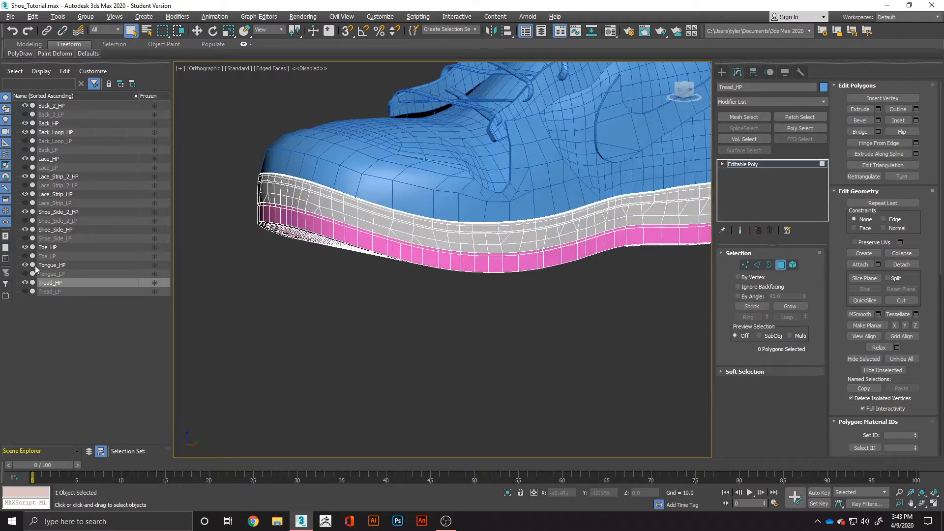
{"action": "left_click", "coordinate": [25, 282]}
Leave polygon editing on the hidden tread and select the Toe_HP object.
{"action": "middle_click_drag", "start_coordinate": [571, 237], "coordinate": [339, 270], "text": "alt"}
{"action": "scroll", "coordinate": [441, 245], "scroll_direction": "up", "scroll_amount": 3}
{"action": "scroll", "coordinate": [441, 245], "scroll_direction": "up", "scroll_amount": 2}
{"action": "scroll", "coordinate": [495, 237], "scroll_direction": "down", "scroll_amount": 5}
{"action": "scroll", "coordinate": [411, 304], "scroll_direction": "up", "scroll_amount": 3}
{"action": "left_click", "coordinate": [423, 314]}
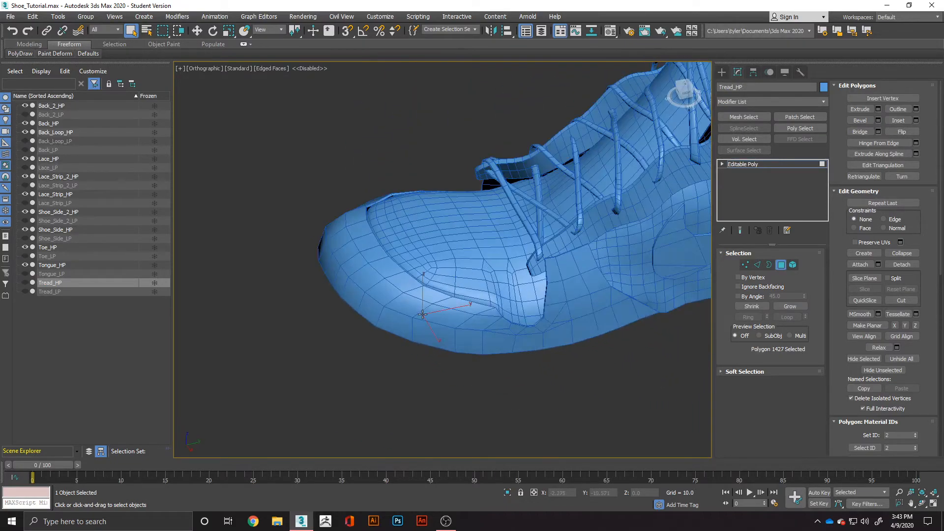
{"action": "left_click", "coordinate": [781, 264]}
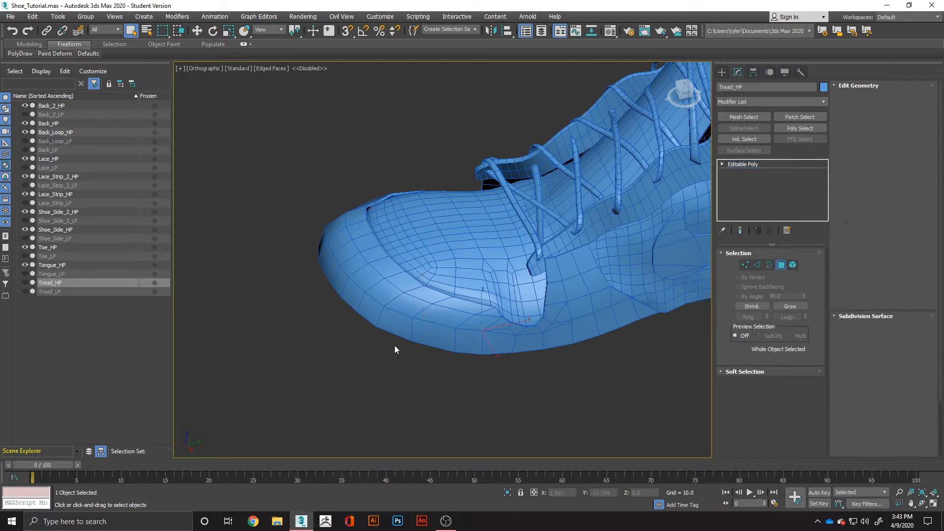
{"action": "left_click", "coordinate": [417, 313]}
Add an OpenSubdiv modifier to the Toe_HP object.
{"action": "middle_click_drag", "start_coordinate": [439, 338], "coordinate": [546, 236], "text": "alt"}
{"action": "scroll", "coordinate": [441, 296], "scroll_direction": "up", "scroll_amount": 3}
{"action": "scroll", "coordinate": [509, 290], "scroll_direction": "down", "scroll_amount": 1}
{"action": "middle_click_drag", "start_coordinate": [509, 291], "coordinate": [454, 305], "text": "alt"}
{"action": "scroll", "coordinate": [330, 179], "scroll_direction": "up", "scroll_amount": 2}
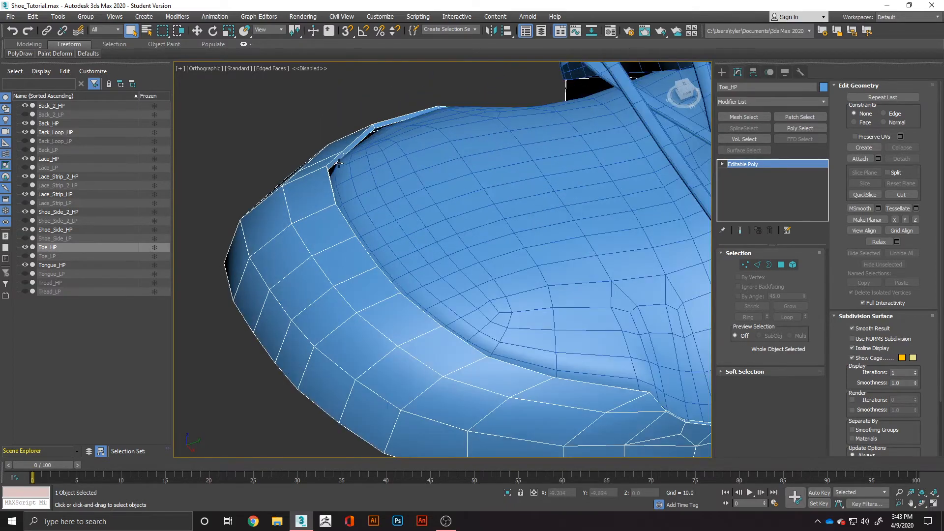
{"action": "middle_click_drag", "start_coordinate": [321, 170], "coordinate": [353, 222], "text": "alt"}
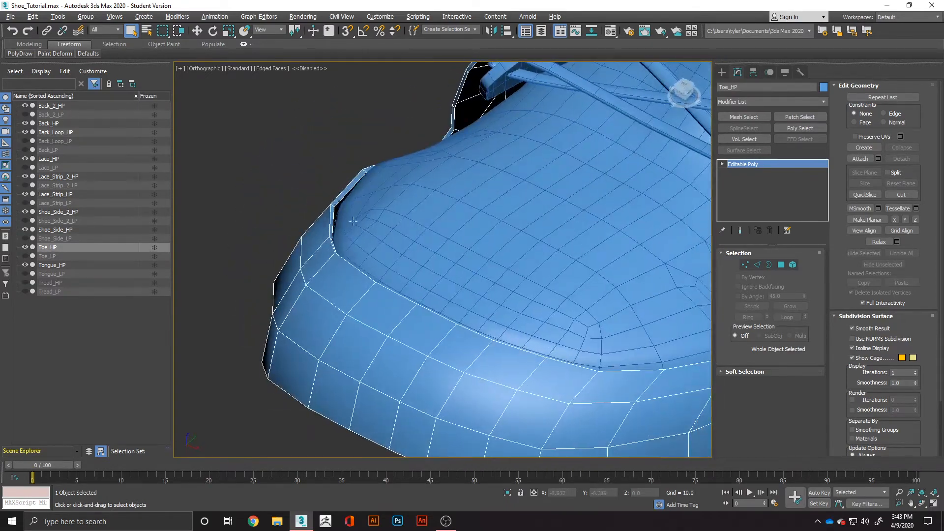
{"action": "left_click", "coordinate": [778, 101]}
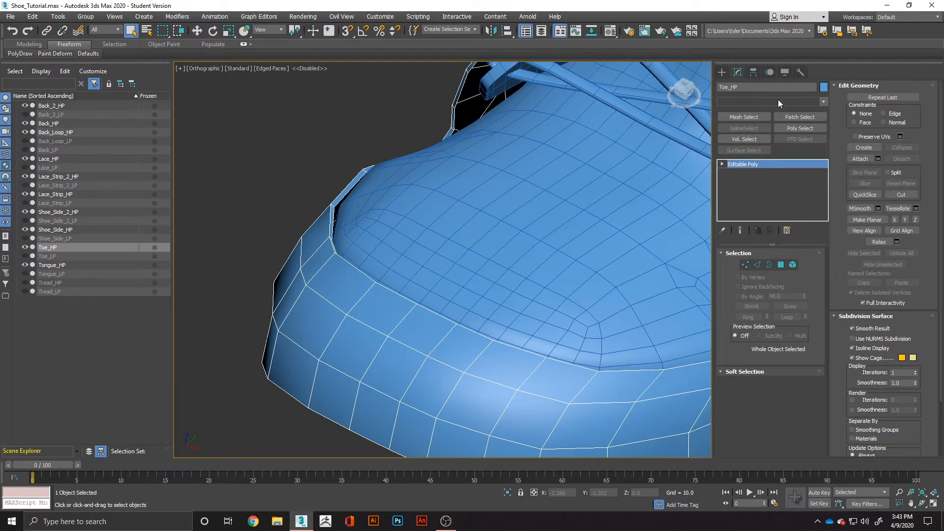
{"action": "type", "text": "op"}
{"action": "key", "text": "Return"}
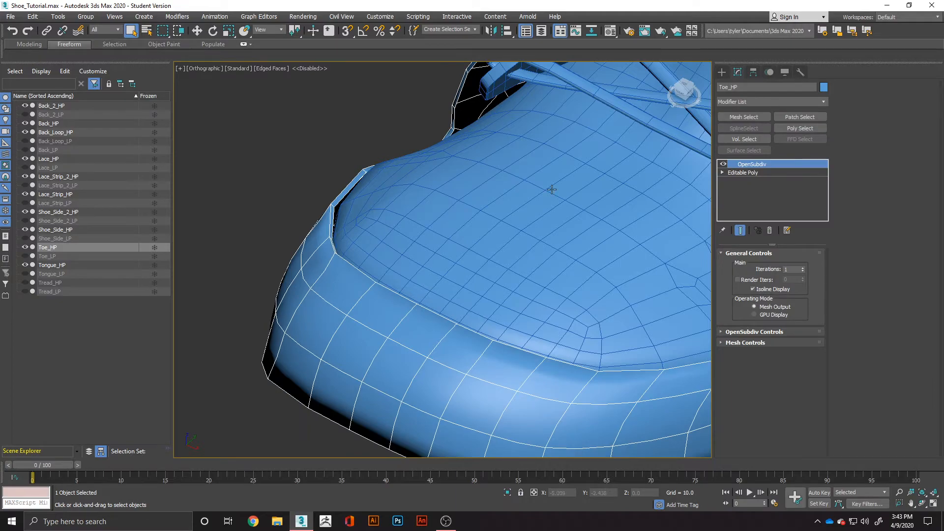
Examine the subdivided toe piece's edges and corners from several angles and compare it with the unsmoothed Editable Poly level.
{"action": "middle_click_drag", "start_coordinate": [391, 229], "coordinate": [487, 208], "text": "alt"}
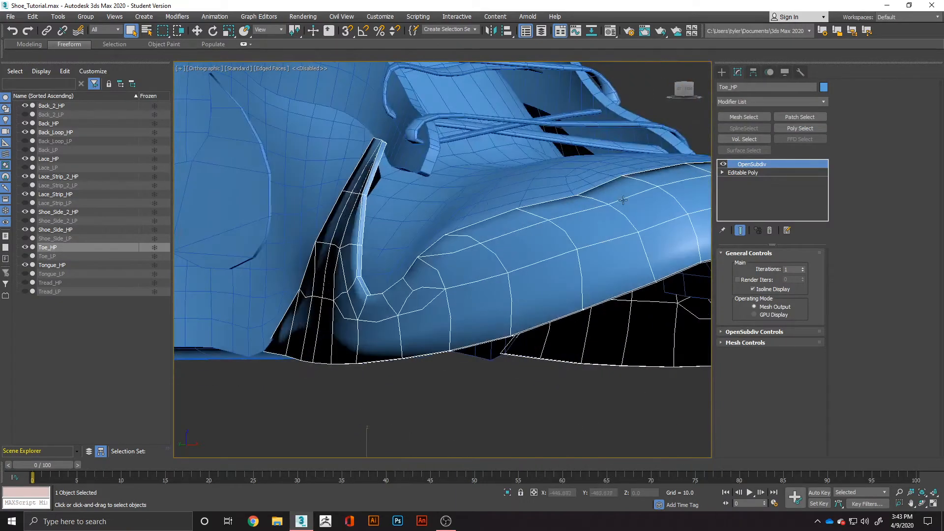
{"action": "middle_click_drag", "start_coordinate": [490, 256], "coordinate": [514, 272], "text": "alt"}
{"action": "middle_click_drag", "start_coordinate": [464, 333], "coordinate": [391, 311], "text": "alt"}
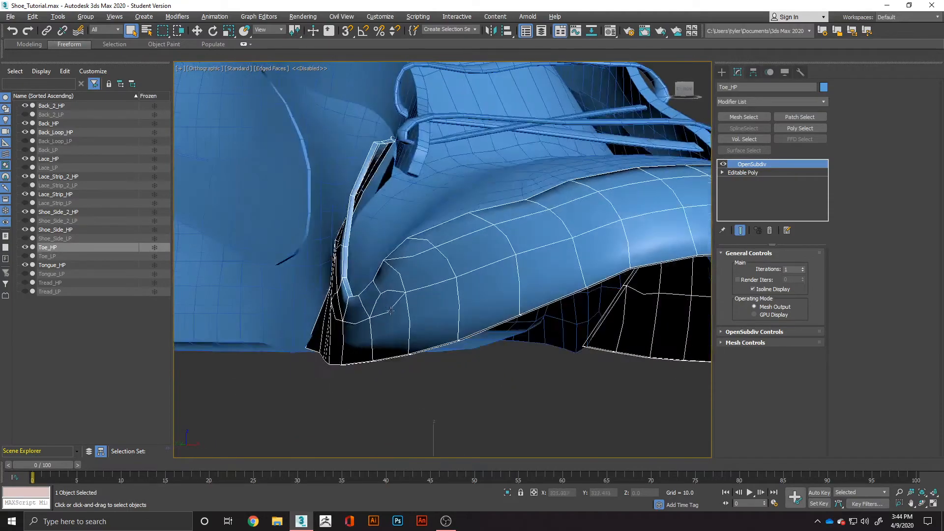
{"action": "middle_click_drag", "start_coordinate": [339, 207], "coordinate": [565, 222], "text": "alt"}
{"action": "left_click", "coordinate": [753, 172]}
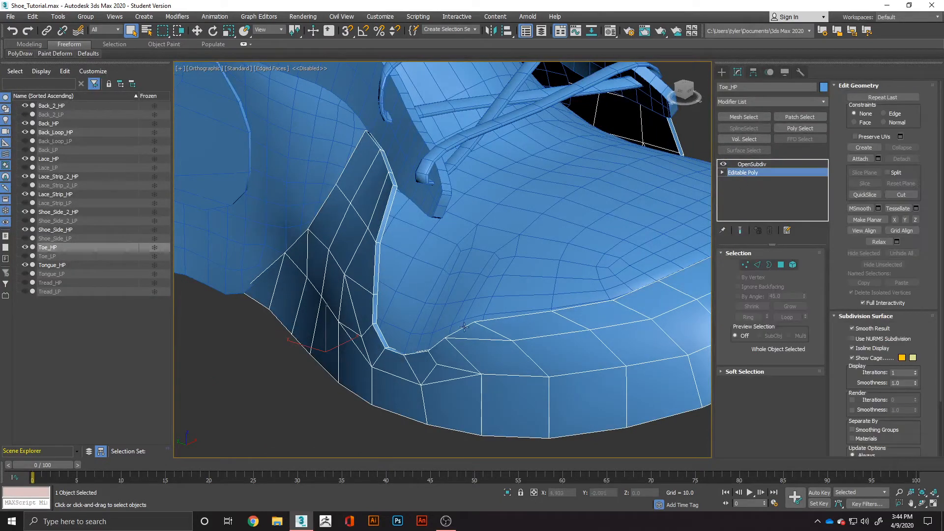
{"action": "scroll", "coordinate": [479, 343], "scroll_direction": "down", "scroll_amount": 2}
{"action": "middle_click_drag", "start_coordinate": [564, 349], "coordinate": [545, 307]}
{"action": "left_click", "coordinate": [745, 164]}
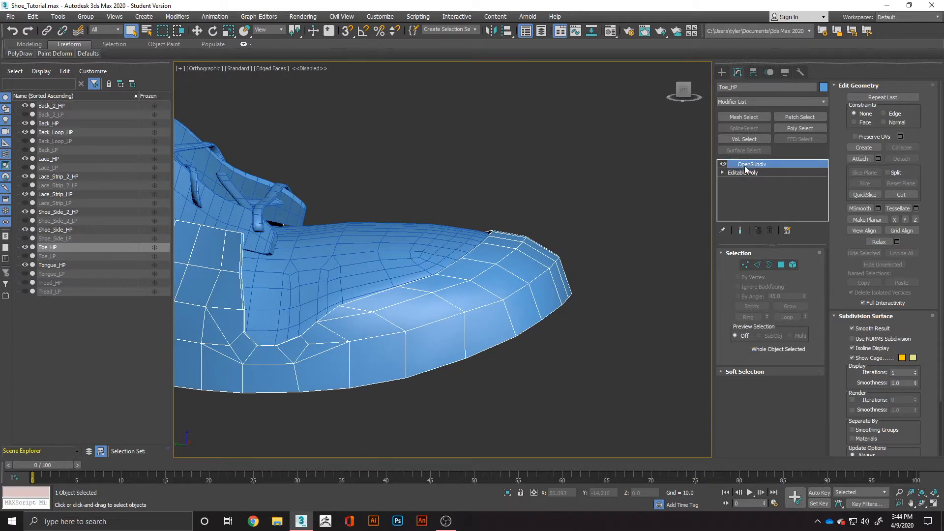
Preview Swift Loop placements around the toe piece's outer band and side flap at the Editable Poly level, without inserting a loop.
{"action": "left_click", "coordinate": [755, 173]}
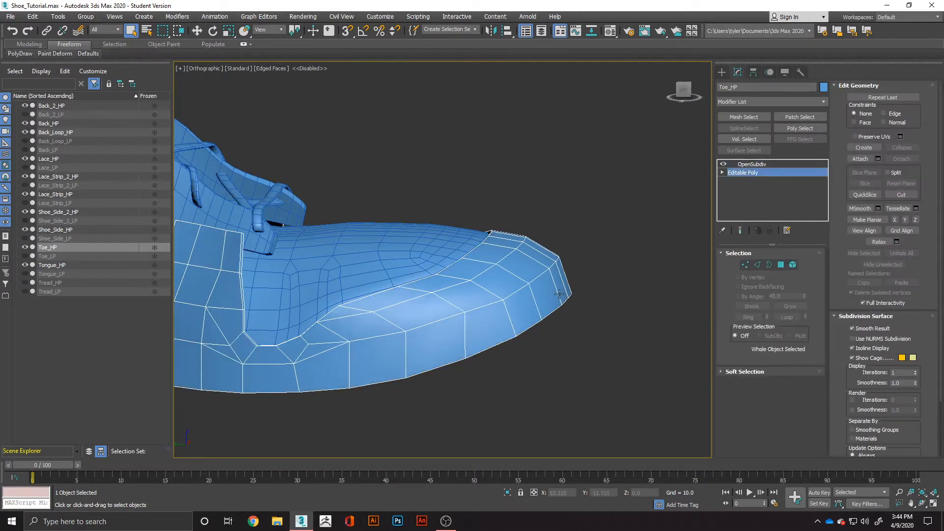
{"action": "key", "text": "alt+1"}
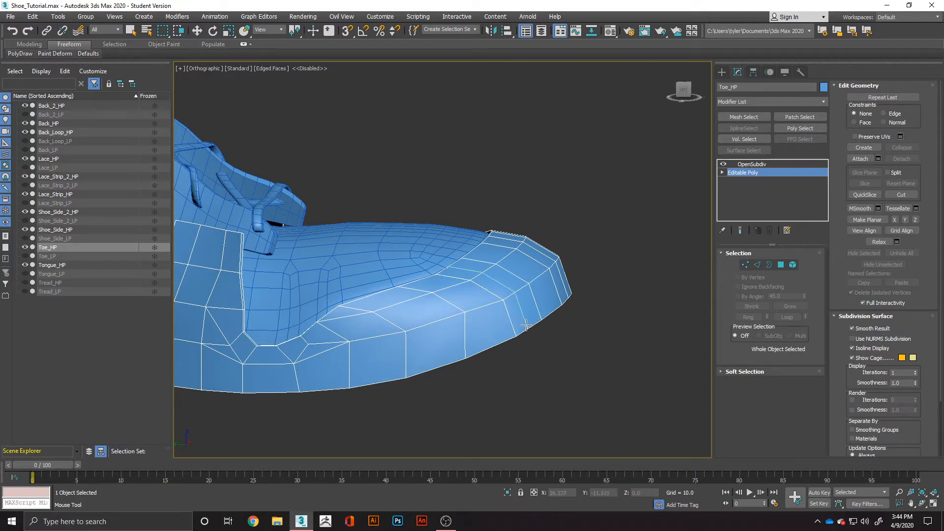
{"action": "scroll", "coordinate": [516, 335], "scroll_direction": "up", "scroll_amount": 4}
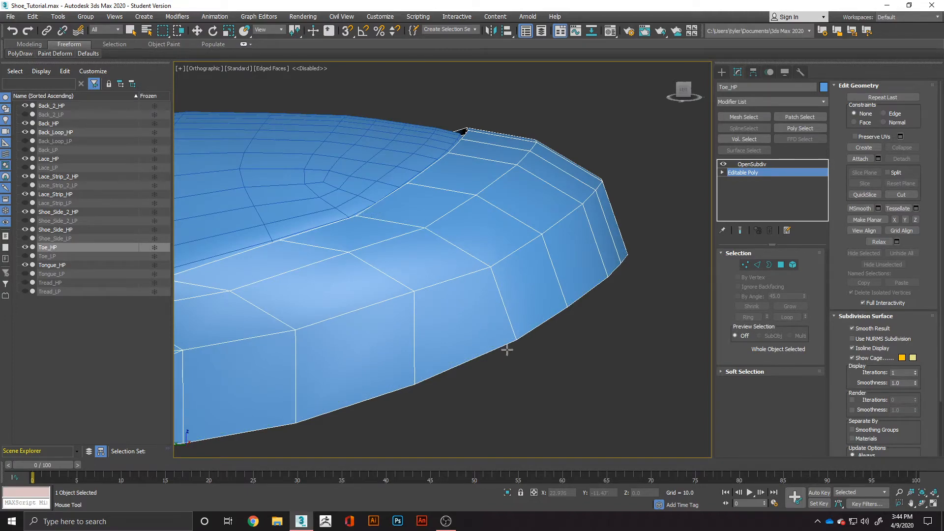
{"action": "scroll", "coordinate": [515, 337], "scroll_direction": "down", "scroll_amount": 4}
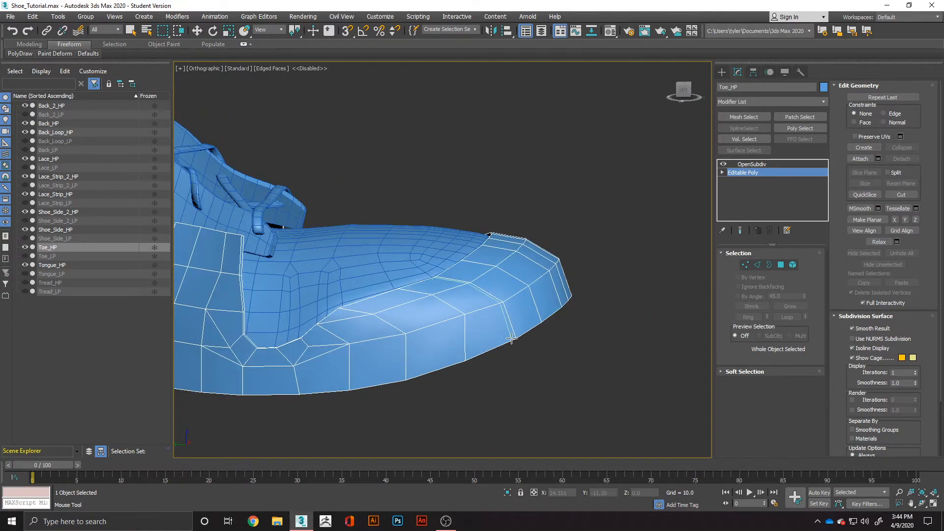
{"action": "middle_click_drag", "start_coordinate": [511, 338], "coordinate": [370, 359], "text": "alt"}
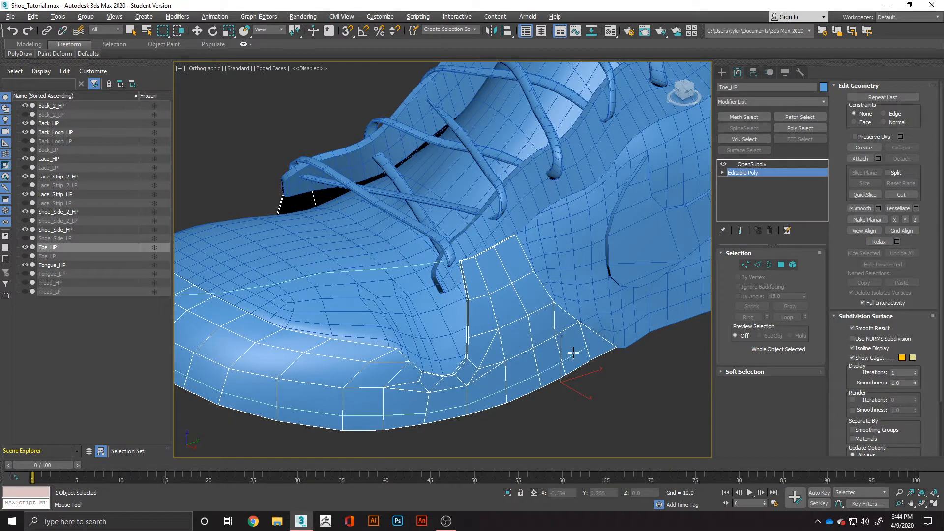
{"action": "right_click", "coordinate": [585, 384]}
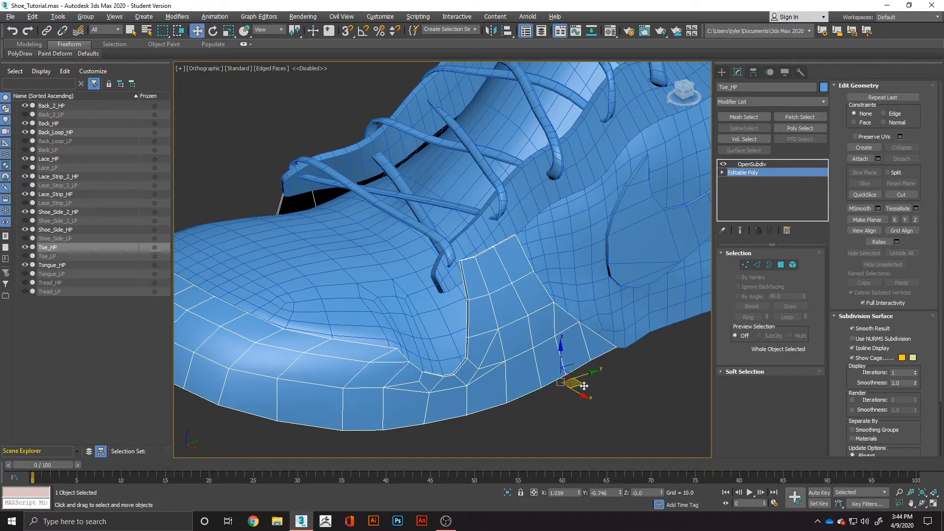
Open the keyboard shortcut customization and locate the Swift Loop action in the Main UI command list.
{"action": "left_click", "coordinate": [375, 18]}
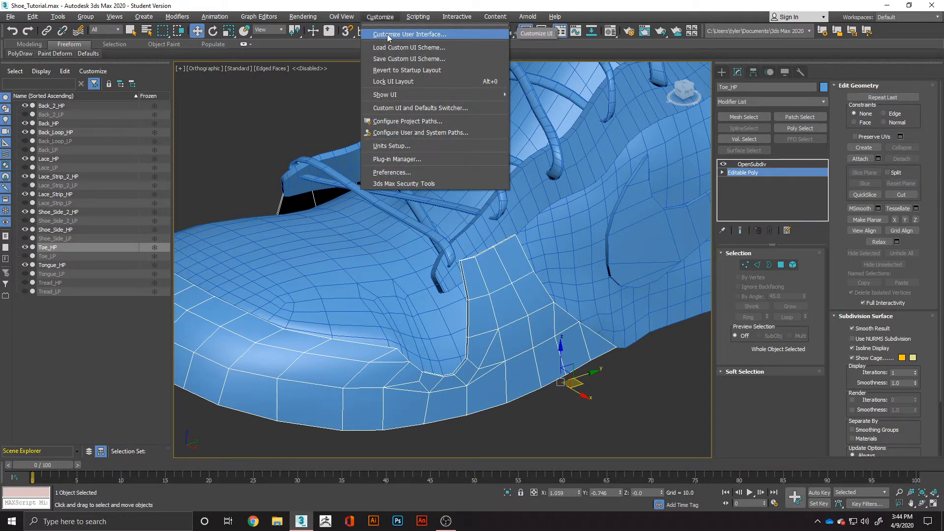
{"action": "left_click", "coordinate": [388, 34]}
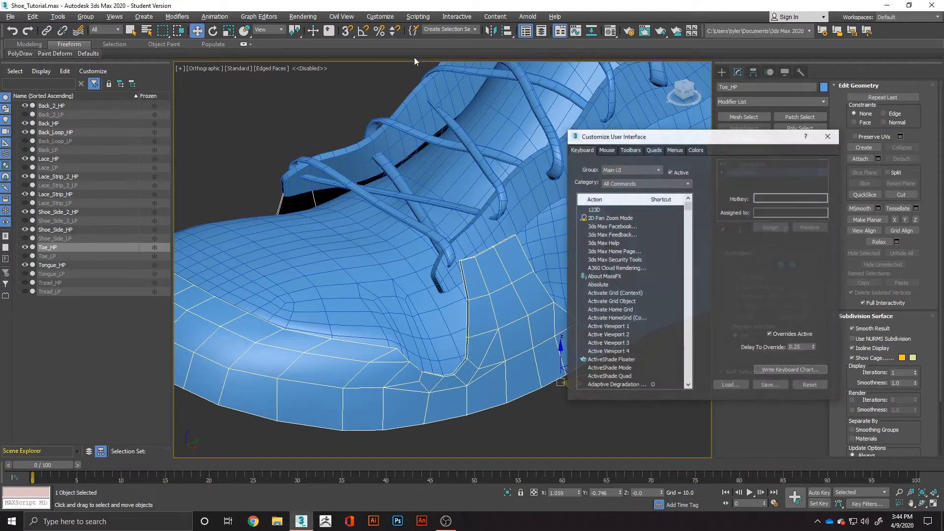
{"action": "left_click", "coordinate": [829, 136]}
{"action": "left_click", "coordinate": [377, 17]}
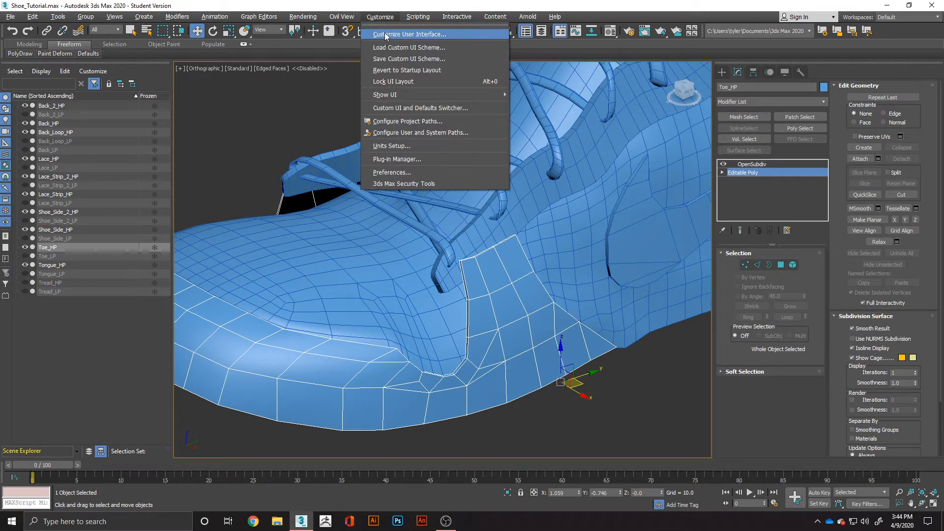
{"action": "left_click", "coordinate": [386, 35]}
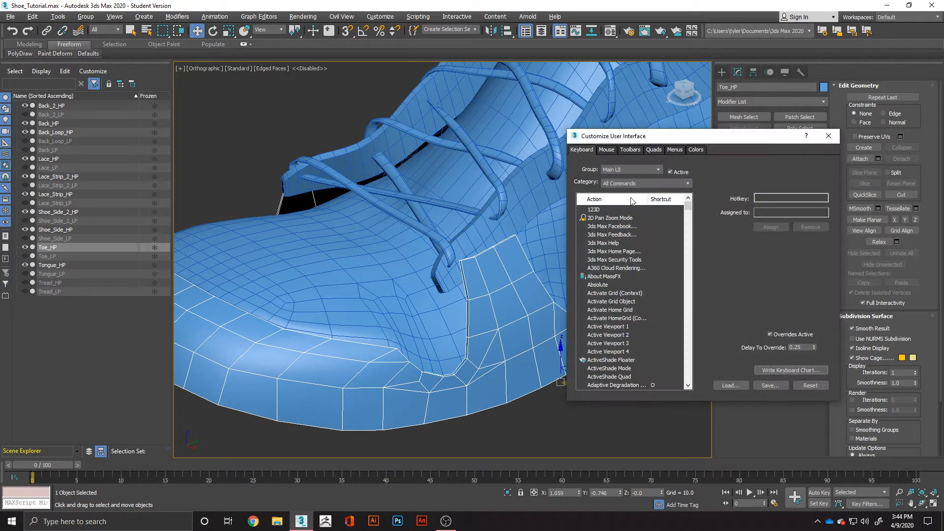
{"action": "key", "text": "s"}
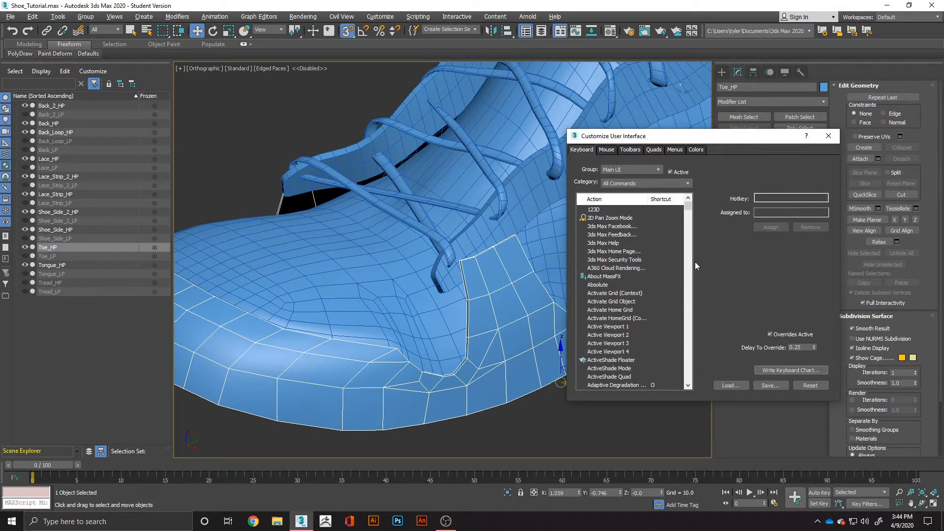
{"action": "left_click", "coordinate": [660, 285]}
{"action": "type", "text": "sw"}
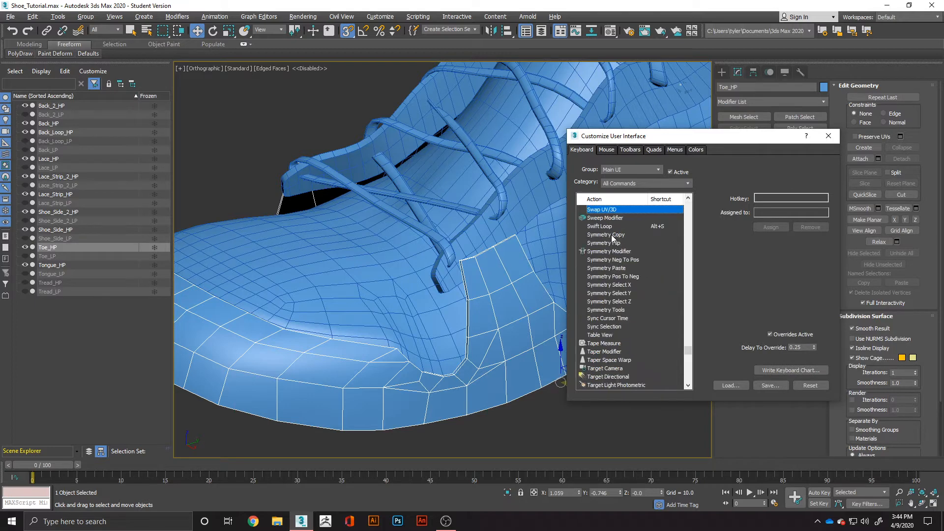
{"action": "left_click", "coordinate": [610, 227]}
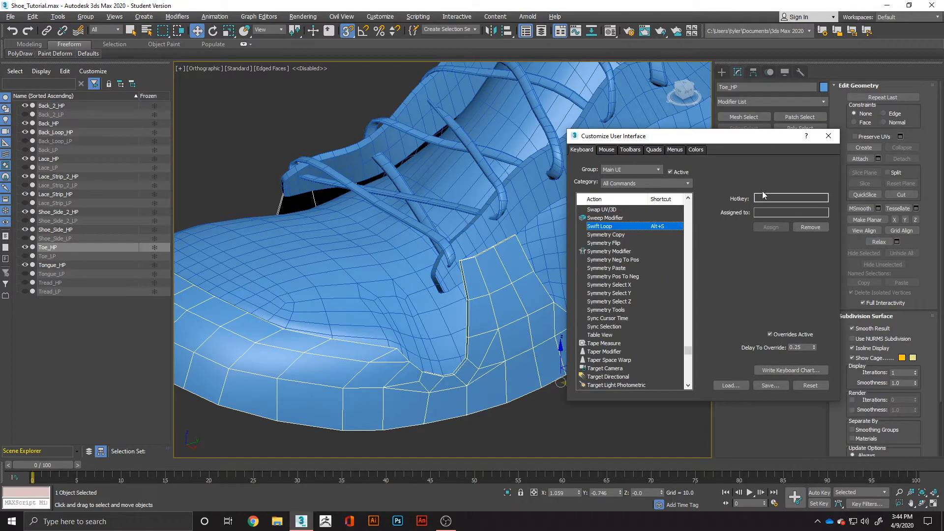
Try to assign an Alt-based hotkey to the Swift Loop action and close the Customize User Interface dialog.
{"action": "left_click", "coordinate": [763, 196]}
{"action": "left_click", "coordinate": [773, 198]}
{"action": "key", "text": "alt+s"}
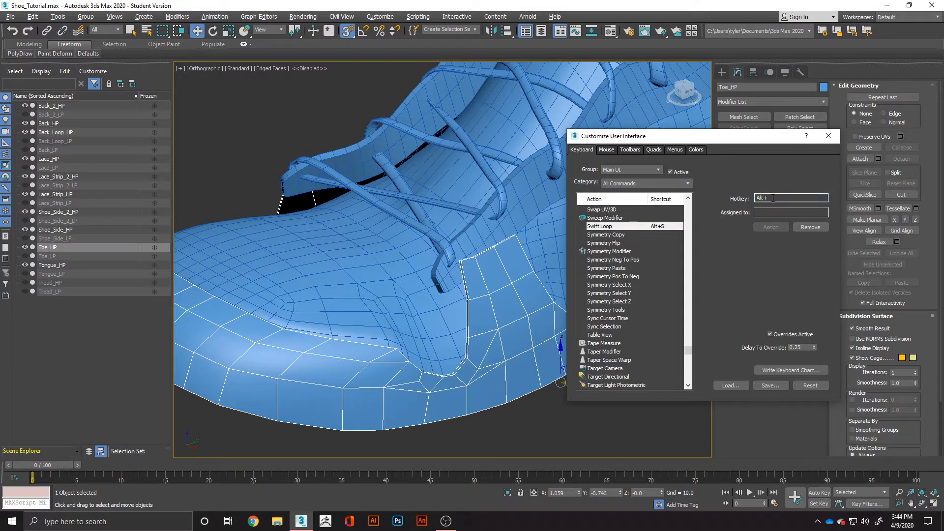
{"action": "left_click", "coordinate": [774, 227]}
{"action": "left_click", "coordinate": [774, 227]}
{"action": "left_click", "coordinate": [780, 227]}
{"action": "left_click", "coordinate": [828, 136]}
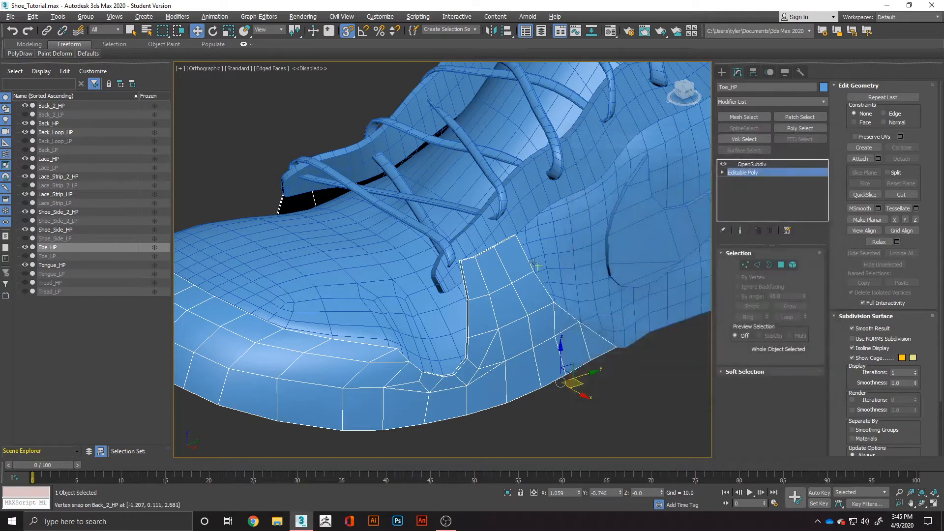
Reselect the Toe_HP object and activate Swift Loop at its Editable Poly level.
{"action": "left_click", "coordinate": [492, 430]}
{"action": "key", "text": "alt+s"}
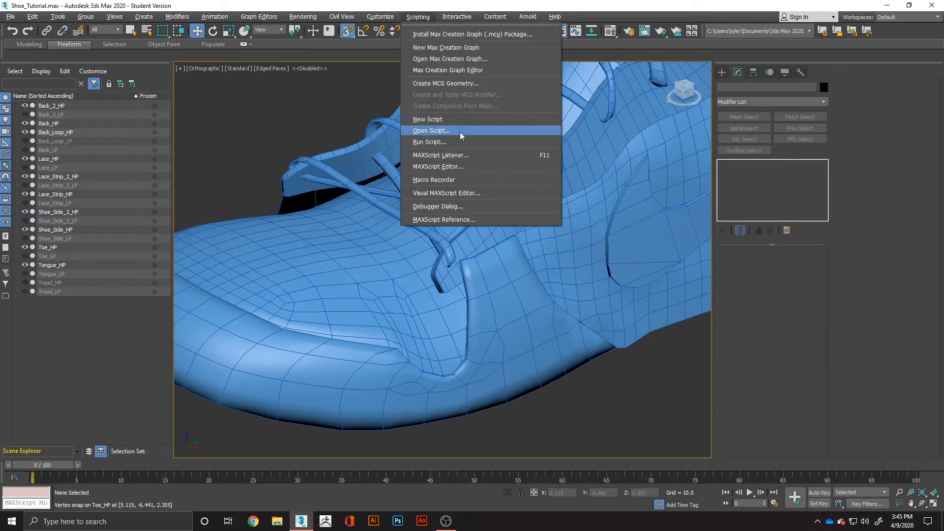
{"action": "left_click", "coordinate": [592, 362]}
{"action": "left_click", "coordinate": [502, 391]}
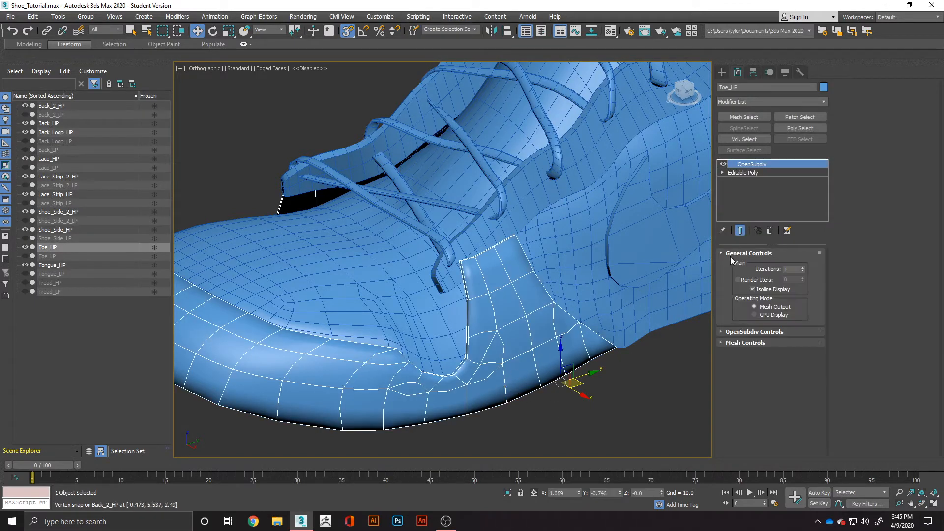
{"action": "key", "text": "alt+s"}
{"action": "left_click", "coordinate": [759, 175]}
{"action": "left_click", "coordinate": [755, 173]}
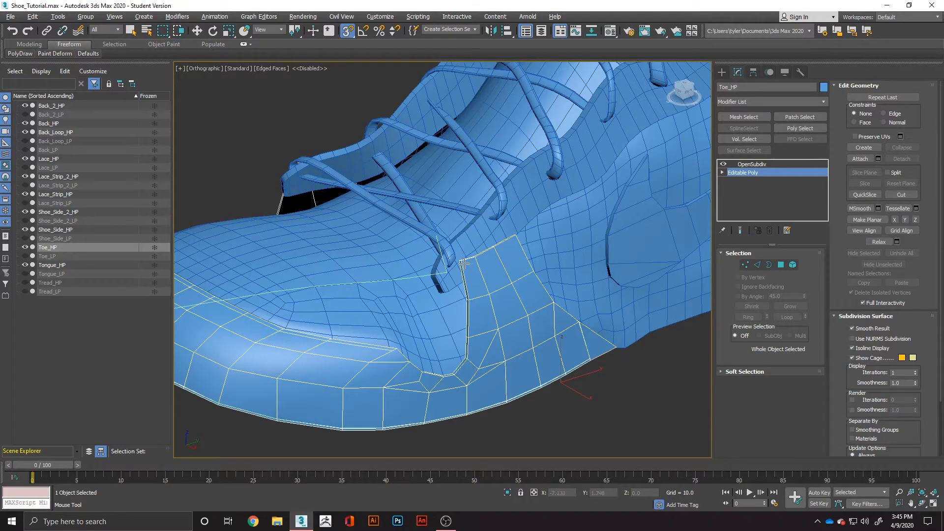
Insert Swift Loop support edges close to the upper, inner and rear edges of the toe piece's side flap.
{"action": "scroll", "coordinate": [463, 264], "scroll_direction": "up", "scroll_amount": 5}
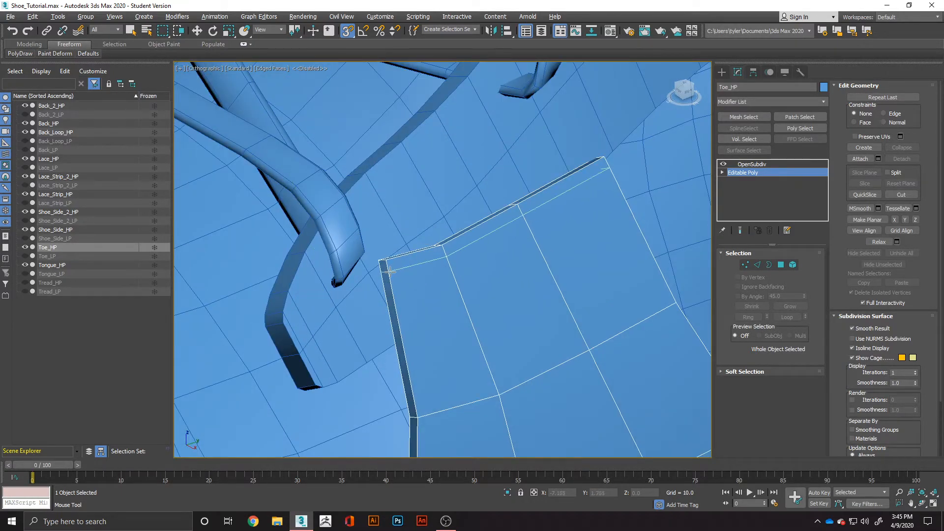
{"action": "left_click", "coordinate": [760, 165]}
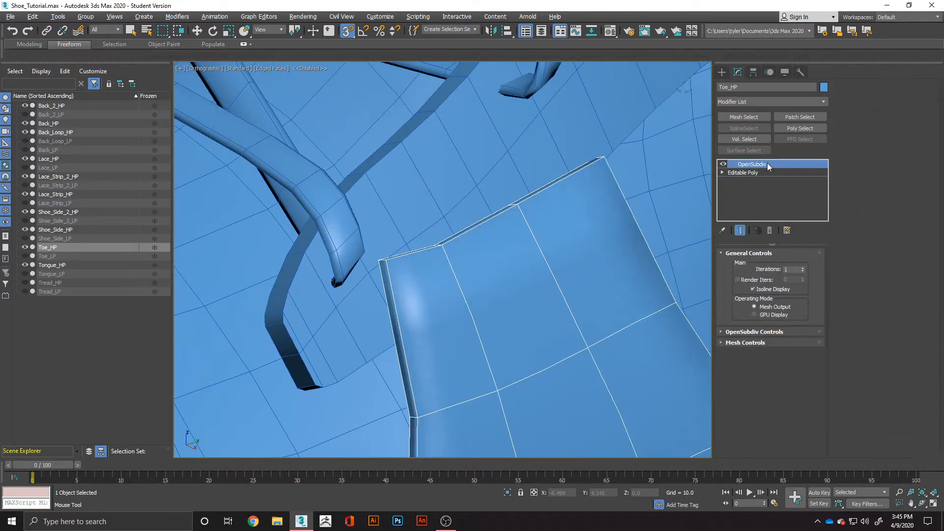
{"action": "key", "text": "w"}
{"action": "middle_click_drag", "start_coordinate": [397, 291], "coordinate": [427, 279], "text": "alt"}
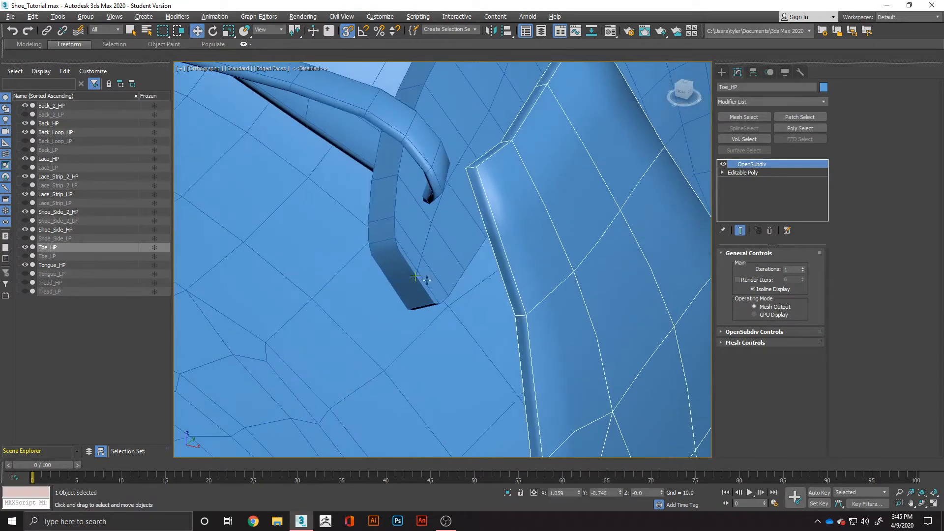
{"action": "left_click", "coordinate": [750, 175]}
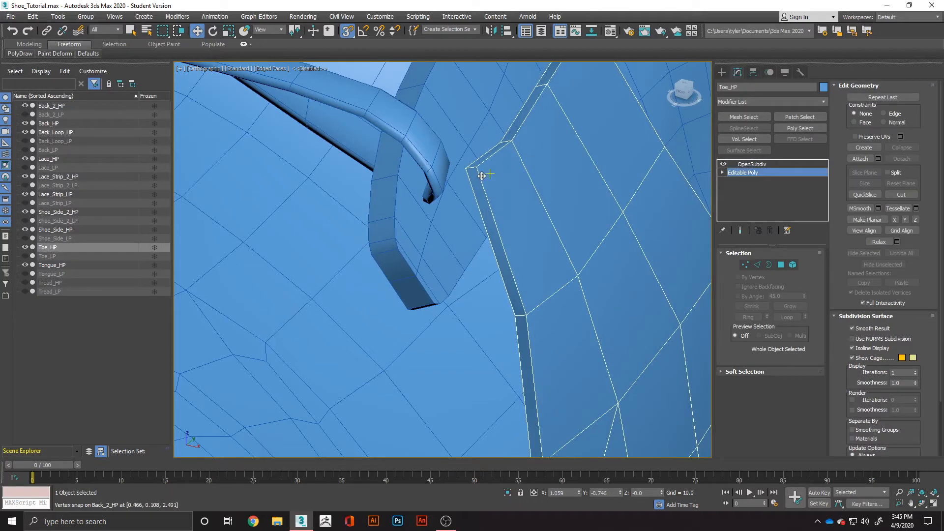
{"action": "left_click", "coordinate": [758, 265]}
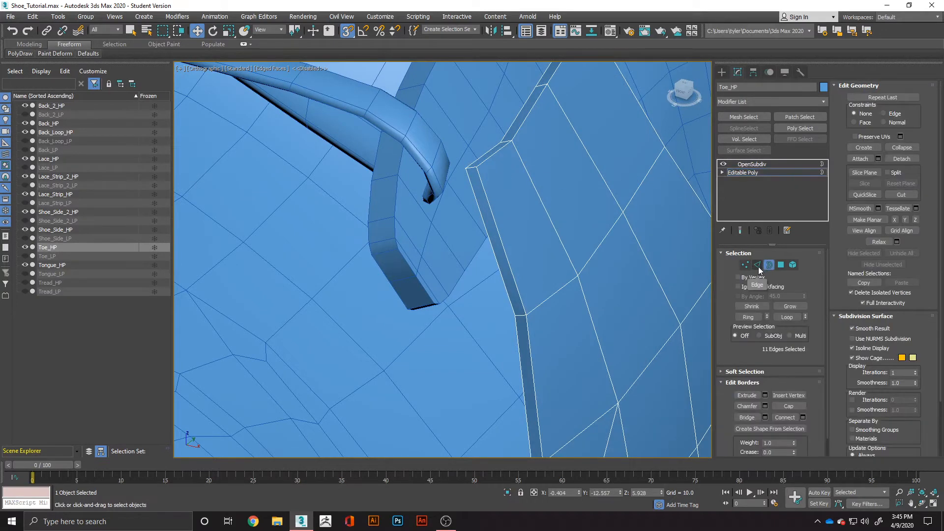
{"action": "key", "text": "alt+1"}
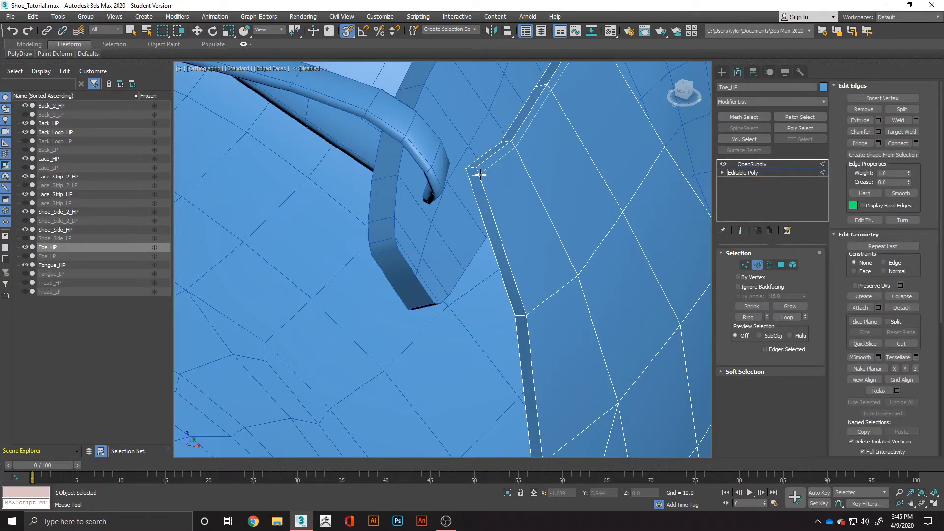
{"action": "left_click", "coordinate": [479, 173]}
{"action": "scroll", "coordinate": [489, 185], "scroll_direction": "down", "scroll_amount": 3}
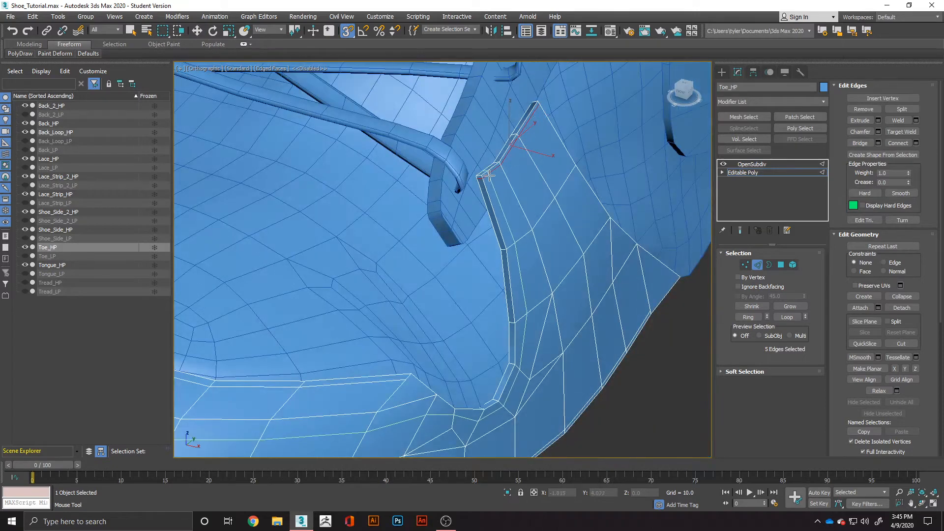
{"action": "left_click", "coordinate": [485, 174]}
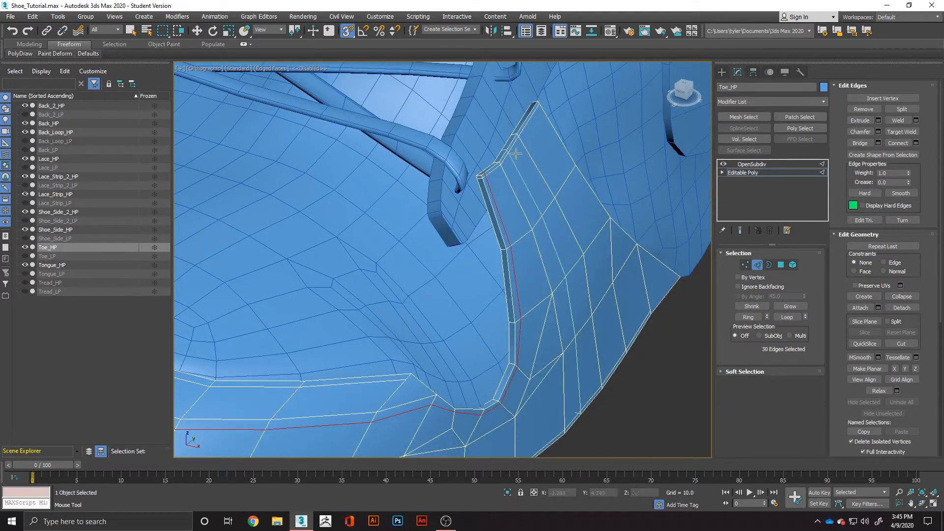
{"action": "left_click", "coordinate": [537, 111]}
Insert matching support loops along the upper and rear edges of the opposite side flap and check the toe piece at the OpenSubdiv level.
{"action": "scroll", "coordinate": [533, 178], "scroll_direction": "down", "scroll_amount": 3}
{"action": "middle_click_drag", "start_coordinate": [500, 222], "coordinate": [551, 246], "text": "alt"}
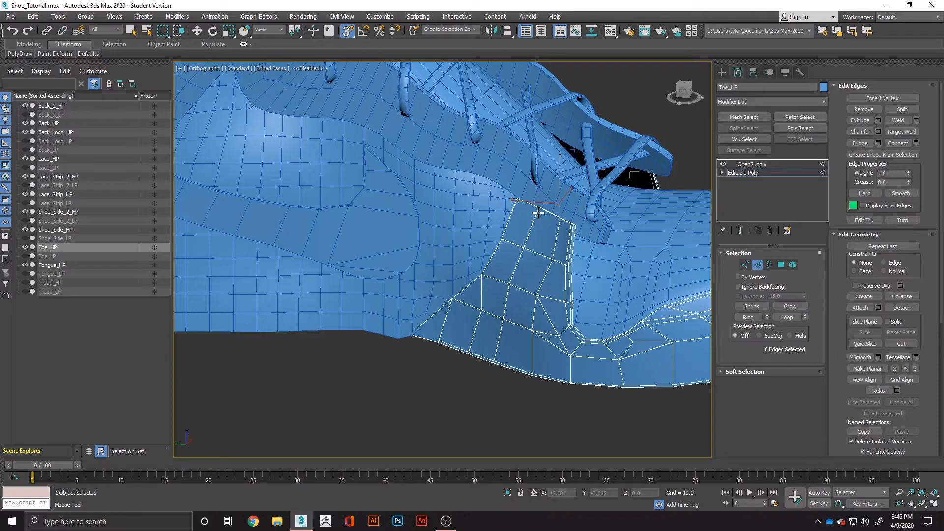
{"action": "scroll", "coordinate": [560, 216], "scroll_direction": "up", "scroll_amount": 3}
{"action": "left_click", "coordinate": [561, 215]}
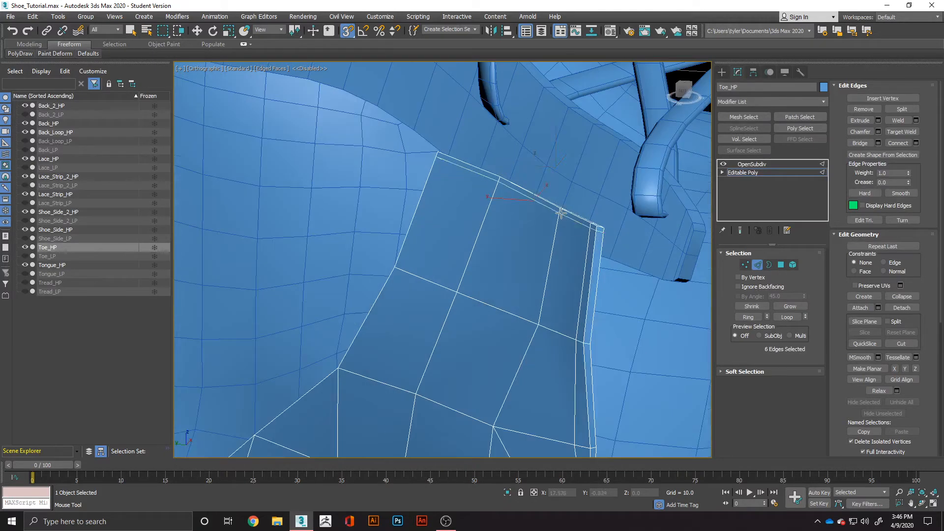
{"action": "scroll", "coordinate": [465, 207], "scroll_direction": "down", "scroll_amount": 5}
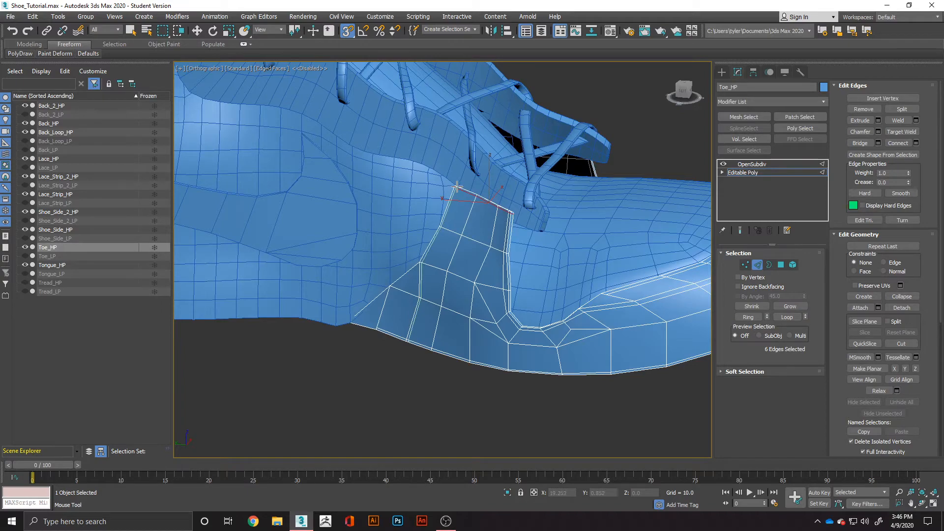
{"action": "left_click", "coordinate": [456, 189], "text": "ctrl"}
{"action": "left_click", "coordinate": [760, 167]}
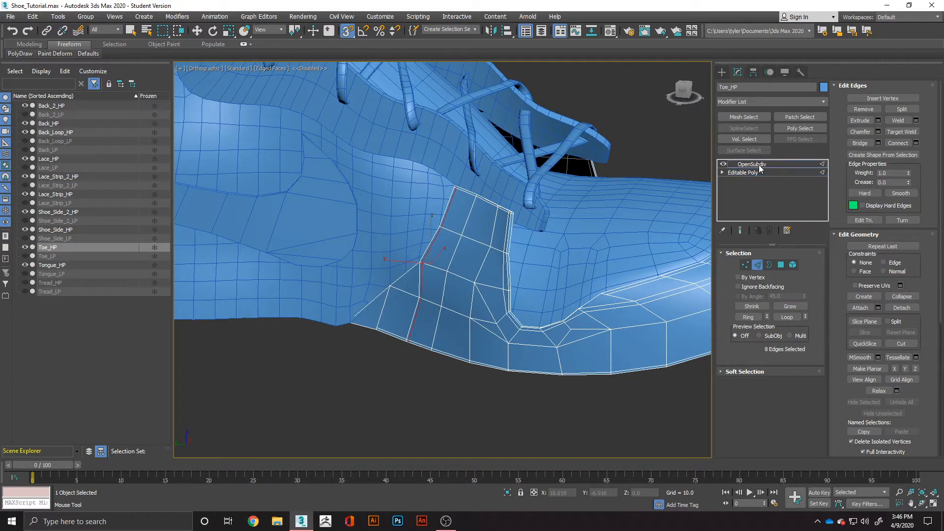
{"action": "key", "text": "w"}
{"action": "middle_click_drag", "start_coordinate": [506, 337], "coordinate": [351, 345], "text": "alt"}
{"action": "scroll", "coordinate": [509, 339], "scroll_direction": "down", "scroll_amount": 8}
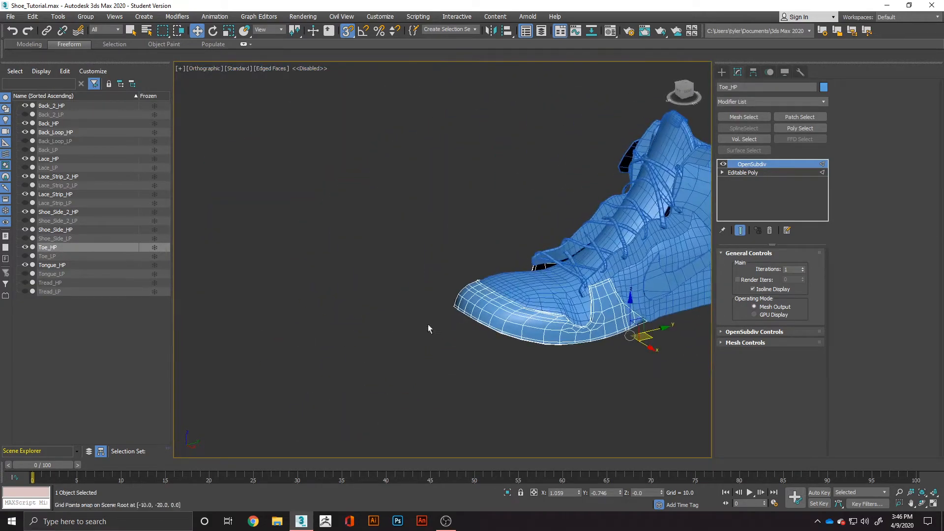
Select all polygons of the toe piece at the Editable Poly level, clear their smoothing groups, and deselect them.
{"action": "left_click", "coordinate": [751, 173]}
{"action": "key", "text": "2"}
{"action": "mouse_move", "coordinate": [521, 302]}
{"action": "middle_mouse_down", "text": "alt"}
{"action": "mouse_move", "coordinate": [627, 299]}
{"action": "mouse_move", "coordinate": [532, 304]}
{"action": "middle_mouse_up", "text": "alt"}
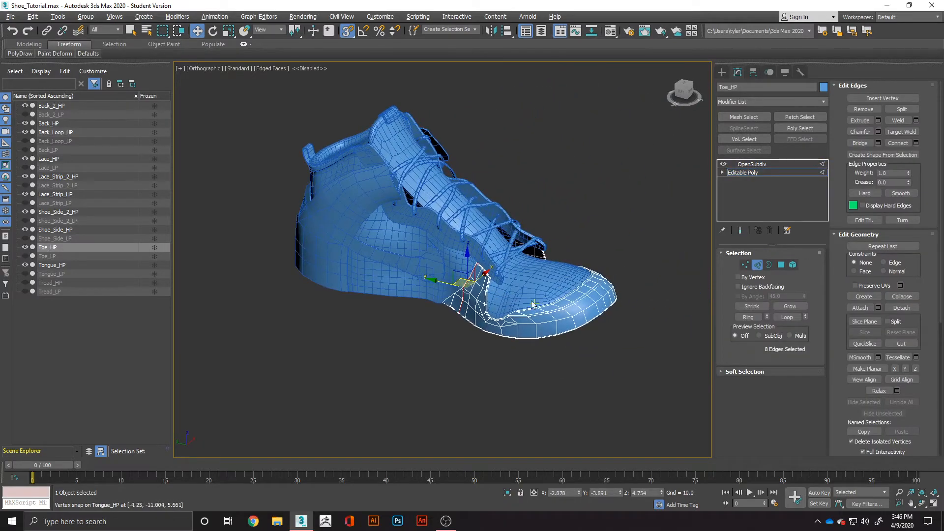
{"action": "left_click", "coordinate": [781, 265]}
{"action": "scroll", "coordinate": [869, 401], "scroll_direction": "down", "scroll_amount": 5}
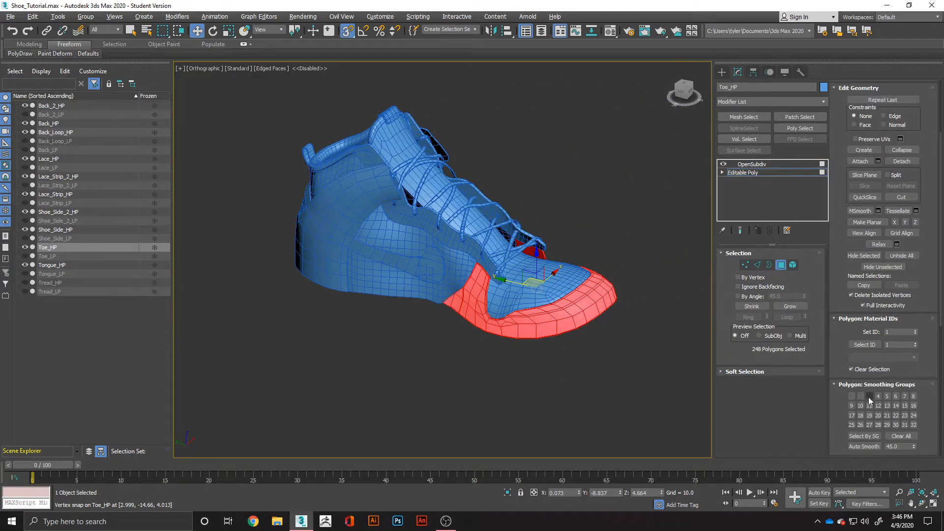
{"action": "scroll", "coordinate": [869, 400], "scroll_direction": "down", "scroll_amount": 1}
{"action": "scroll", "coordinate": [875, 431], "scroll_direction": "down", "scroll_amount": 1}
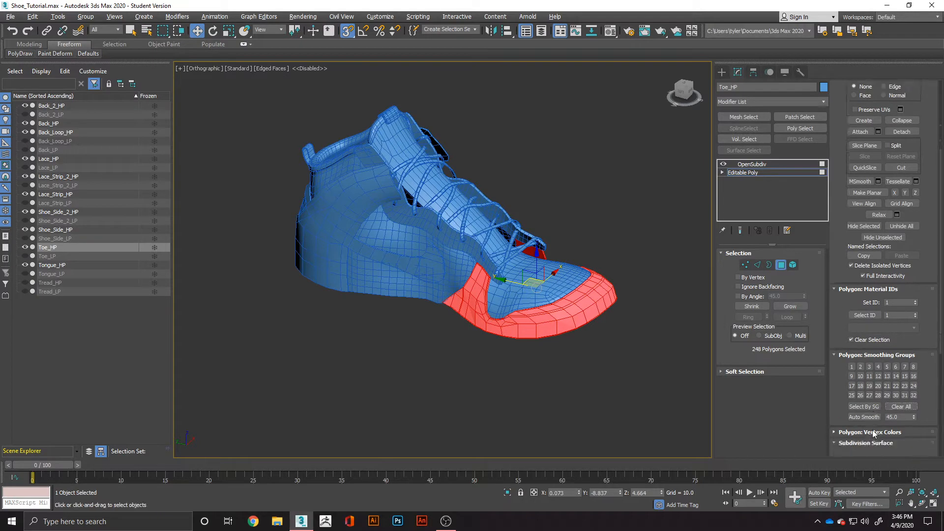
{"action": "left_click", "coordinate": [662, 374]}
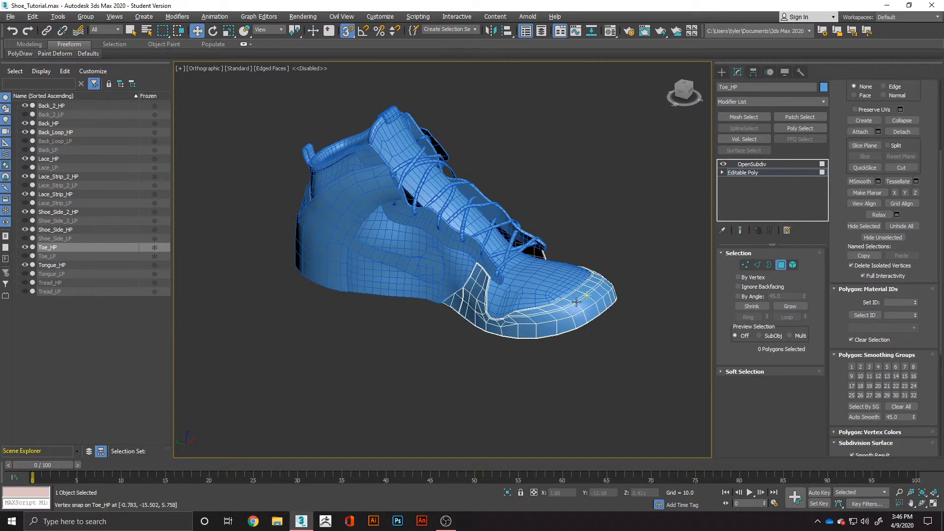
Return to the OpenSubdiv level of the toe piece and examine its side flap and upper inner edge.
{"action": "scroll", "coordinate": [553, 305], "scroll_direction": "up", "scroll_amount": 5}
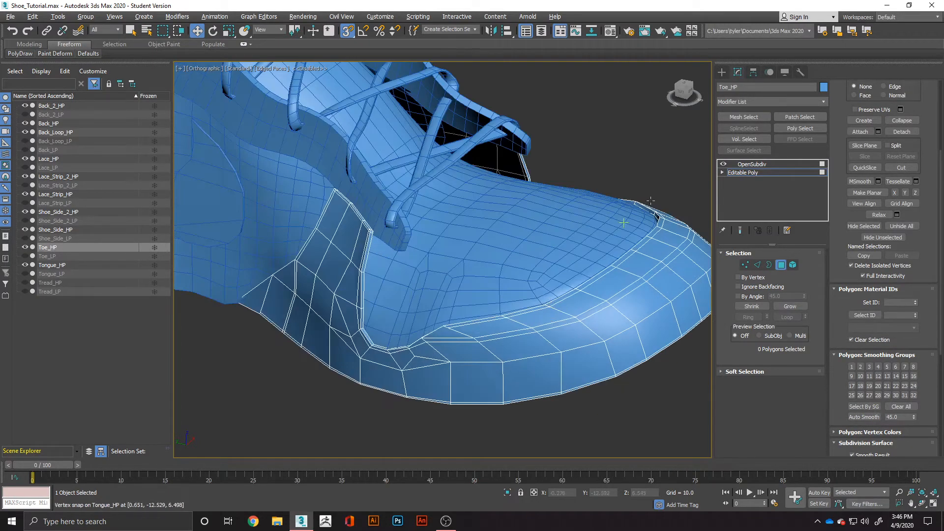
{"action": "left_click", "coordinate": [761, 163]}
{"action": "middle_click_drag", "start_coordinate": [471, 320], "coordinate": [434, 322], "text": "alt"}
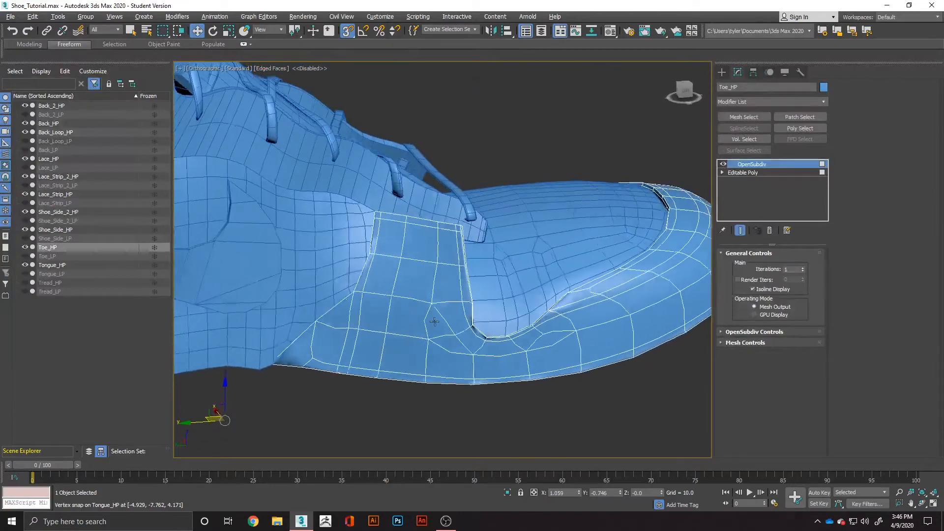
{"action": "scroll", "coordinate": [506, 337], "scroll_direction": "up", "scroll_amount": 10}
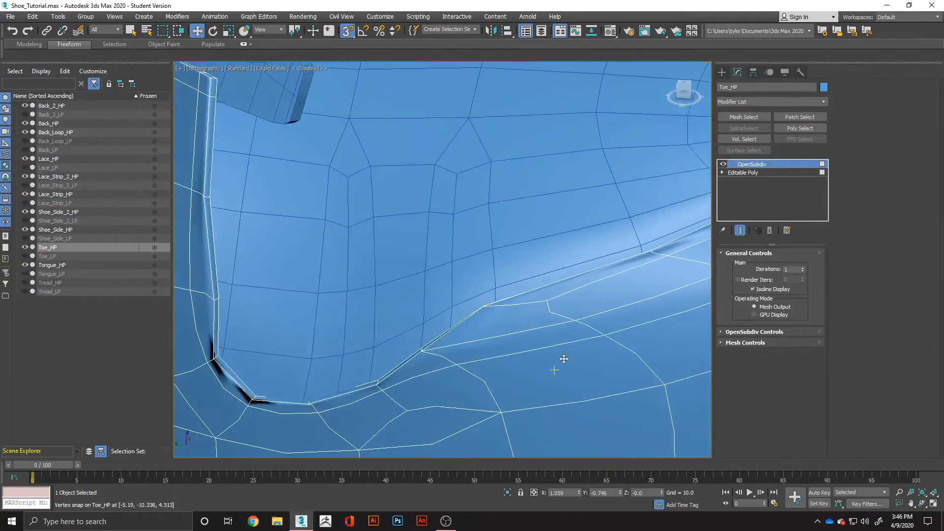
With the end result shown, select all toe polygons, set the Auto Smooth threshold to 60, assign smoothing group 1, and deselect them.
{"action": "left_click", "coordinate": [759, 172]}
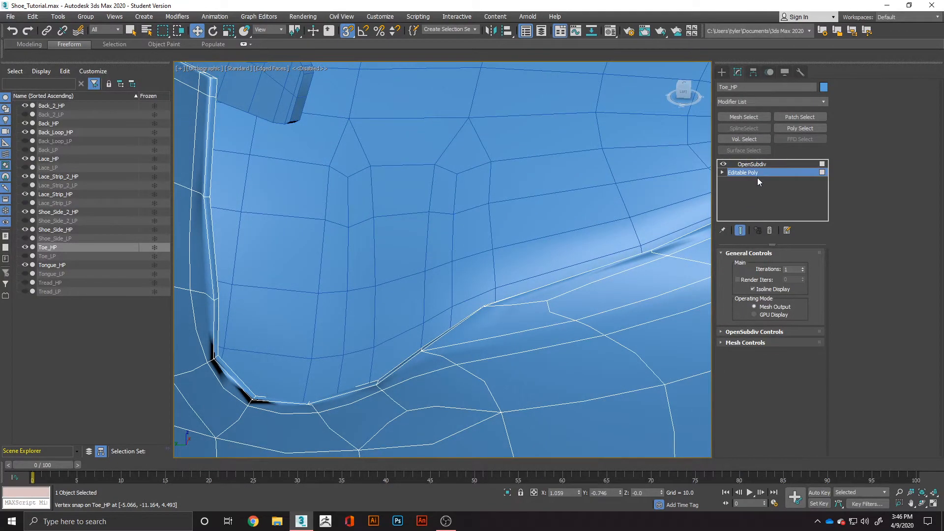
{"action": "key", "text": "4"}
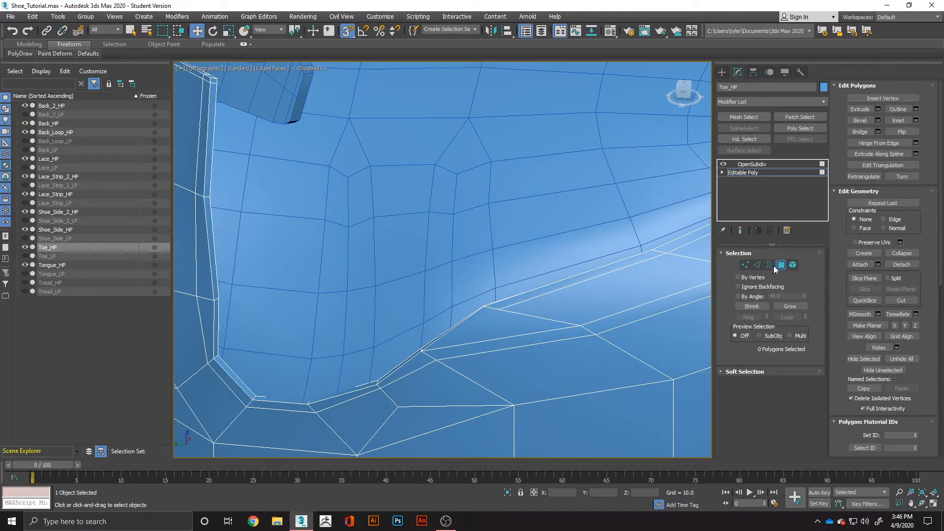
{"action": "left_click", "coordinate": [741, 230]}
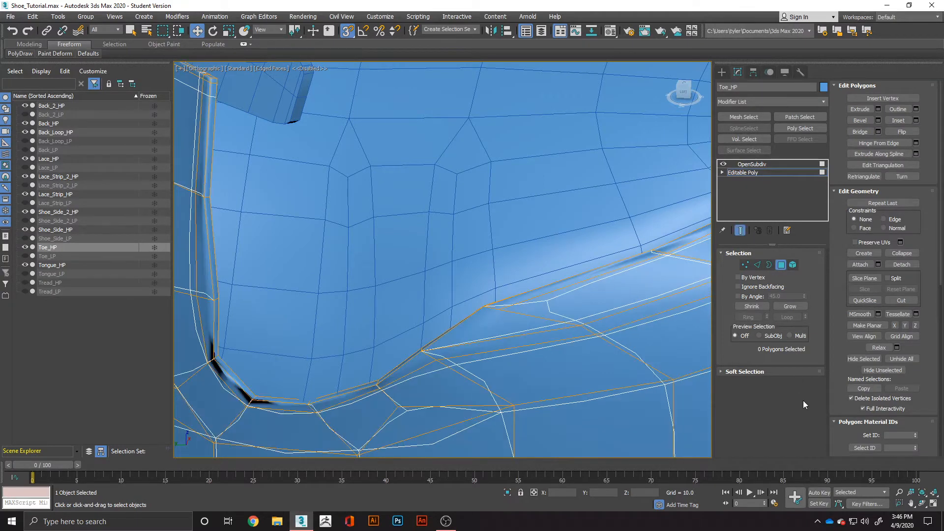
{"action": "key", "text": "ctrl+a"}
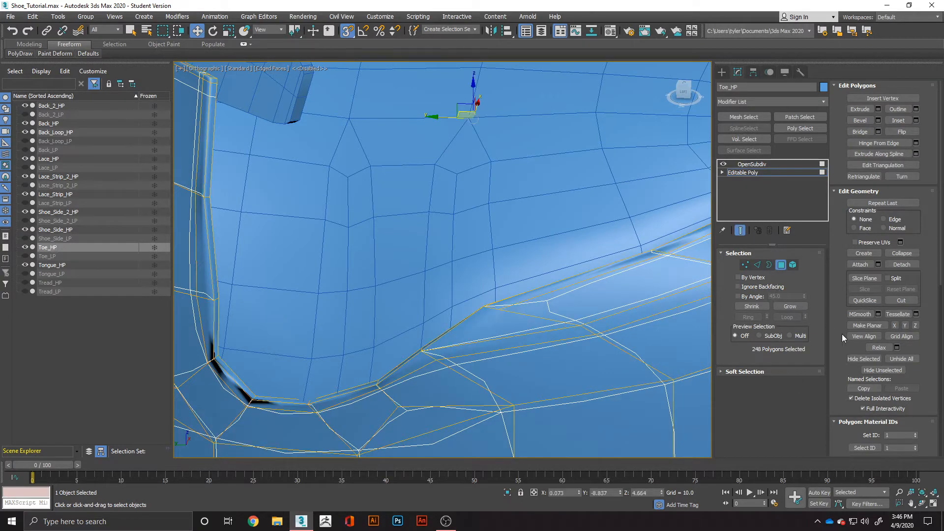
{"action": "scroll", "coordinate": [883, 377], "scroll_direction": "down", "scroll_amount": 5}
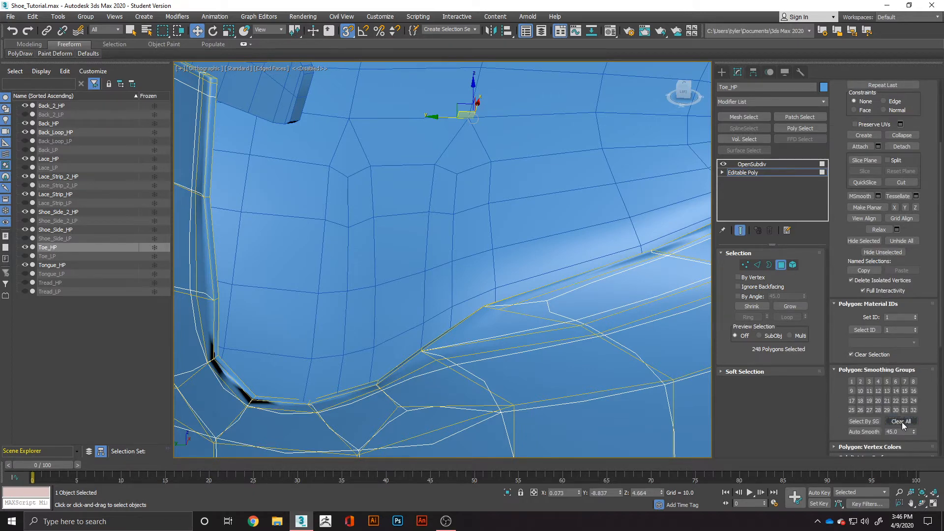
{"action": "double_click", "coordinate": [901, 432]}
{"action": "left_click", "coordinate": [852, 382]}
{"action": "scroll", "coordinate": [595, 412], "scroll_direction": "down", "scroll_amount": 6}
{"action": "left_click", "coordinate": [473, 440]}
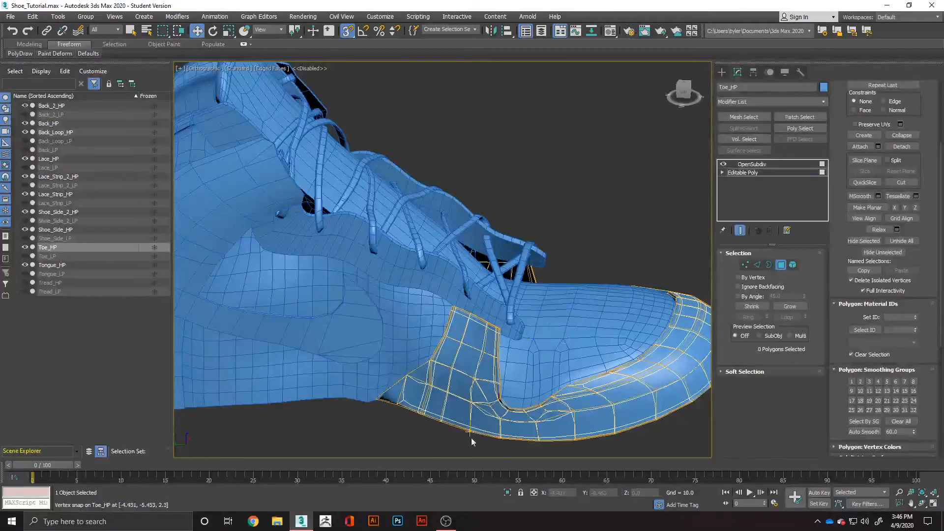
Convert the toe piece with its OpenSubdiv smoothing to an Editable Poly and deselect it.
{"action": "middle_click_drag", "start_coordinate": [496, 435], "coordinate": [381, 435], "text": "alt"}
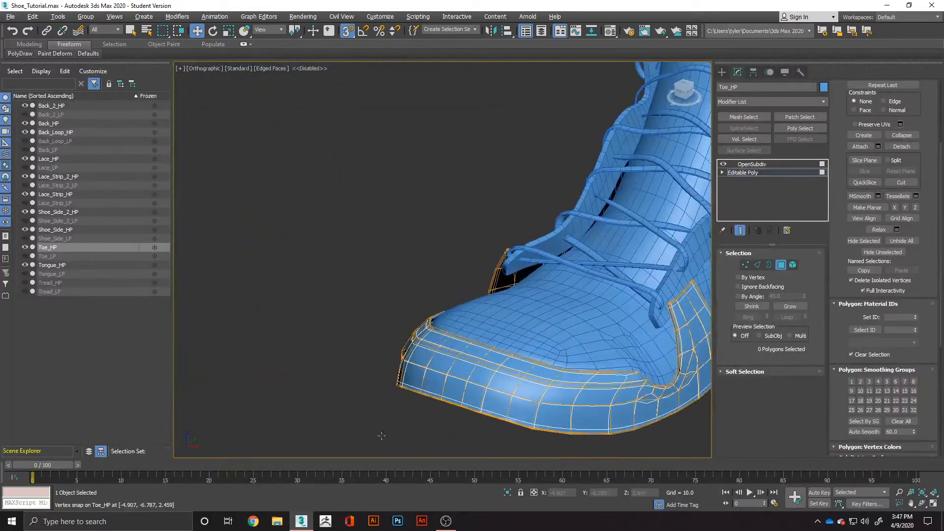
{"action": "right_click", "coordinate": [498, 376]}
{"action": "mouse_move", "coordinate": [527, 476]}
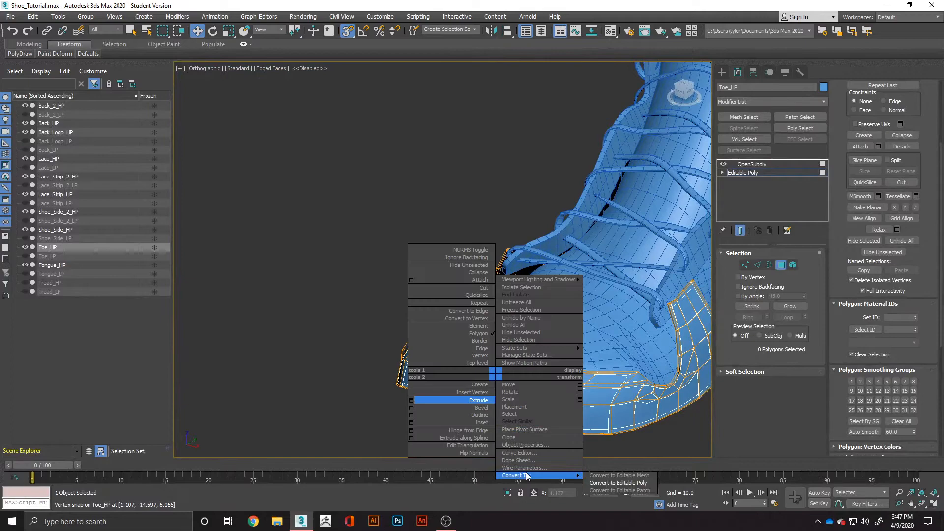
{"action": "left_click", "coordinate": [601, 484]}
{"action": "left_click", "coordinate": [421, 425]}
Inspect the converted toe piece around its flap corner and front, and hide Toe_HP.
{"action": "middle_click_drag", "start_coordinate": [436, 418], "coordinate": [633, 402], "text": "alt"}
{"action": "scroll", "coordinate": [470, 329], "scroll_direction": "up", "scroll_amount": 7}
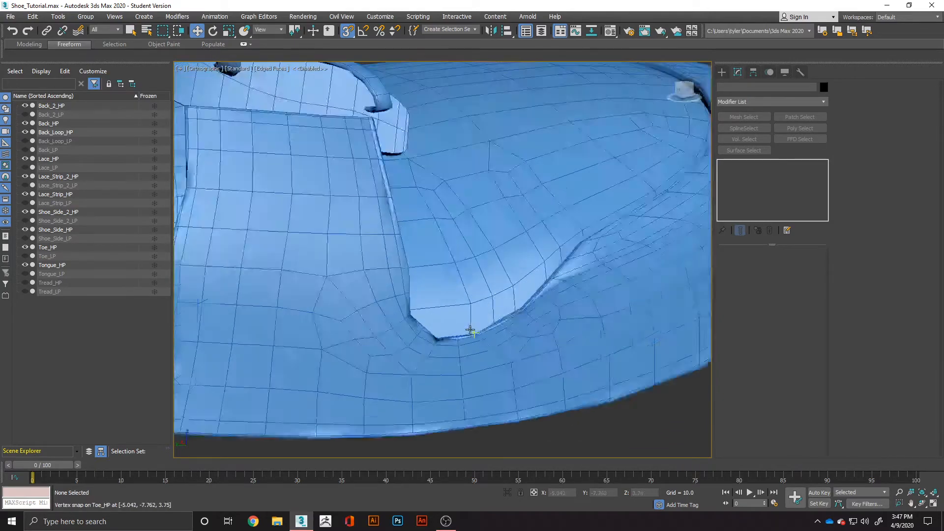
{"action": "middle_click_drag", "start_coordinate": [443, 340], "coordinate": [362, 356], "text": "alt"}
{"action": "scroll", "coordinate": [364, 355], "scroll_direction": "down", "scroll_amount": 5}
{"action": "middle_click_drag", "start_coordinate": [496, 344], "coordinate": [516, 384]}
{"action": "scroll", "coordinate": [417, 388], "scroll_direction": "down", "scroll_amount": 3}
{"action": "middle_click_drag", "start_coordinate": [416, 387], "coordinate": [555, 358]}
{"action": "left_click", "coordinate": [555, 359]}
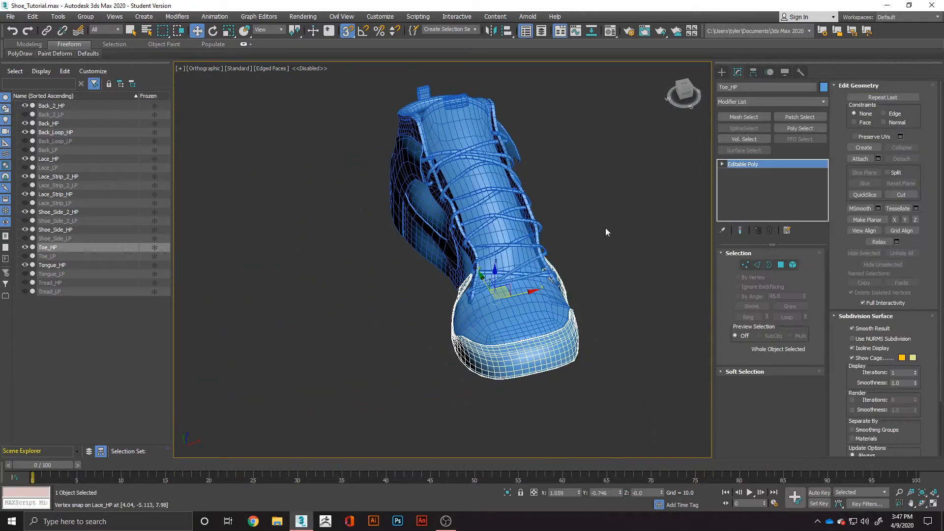
{"action": "left_click", "coordinate": [25, 247]}
{"action": "scroll", "coordinate": [555, 312], "scroll_direction": "up", "scroll_amount": 2}
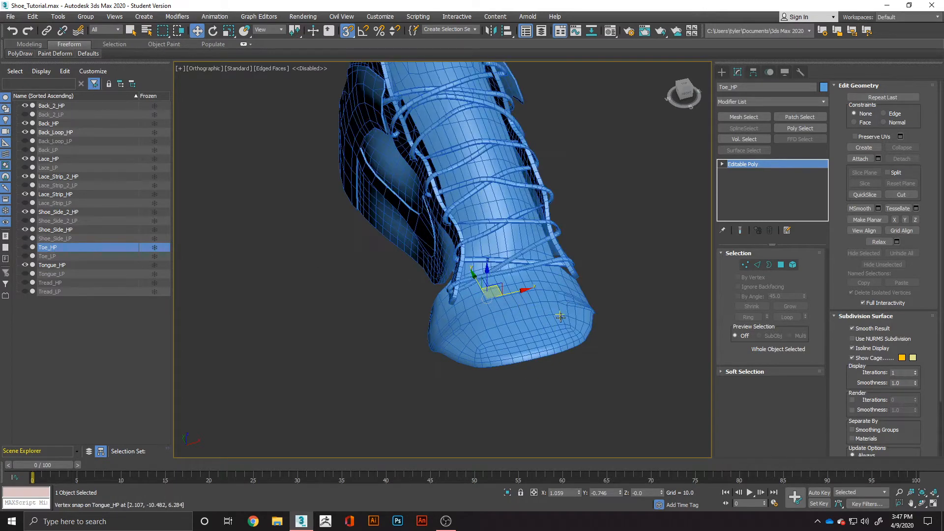
Look over the tongue and heel, select the Back_HP object, and activate Swift Loop on it.
{"action": "left_click", "coordinate": [546, 342]}
{"action": "middle_click_drag", "start_coordinate": [546, 341], "coordinate": [477, 364], "text": "alt"}
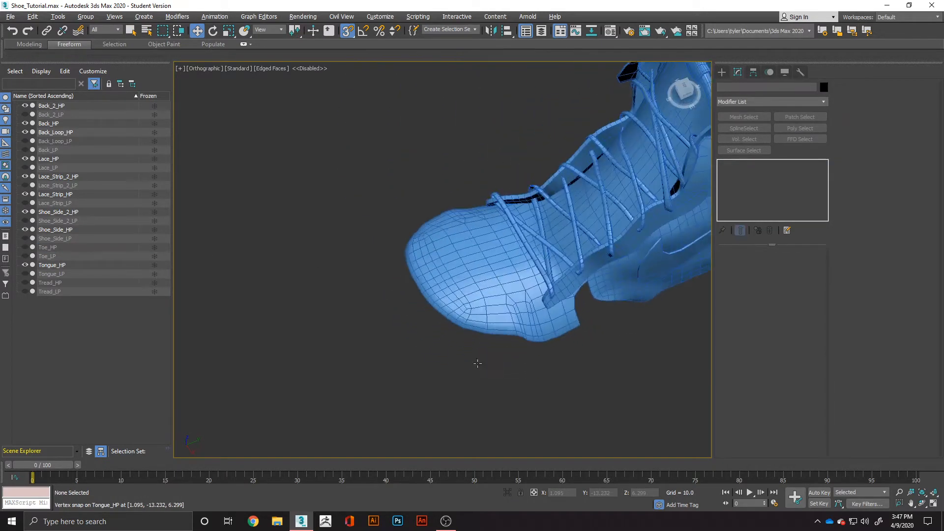
{"action": "left_click", "coordinate": [476, 312]}
{"action": "middle_click_drag", "start_coordinate": [493, 279], "coordinate": [361, 351]}
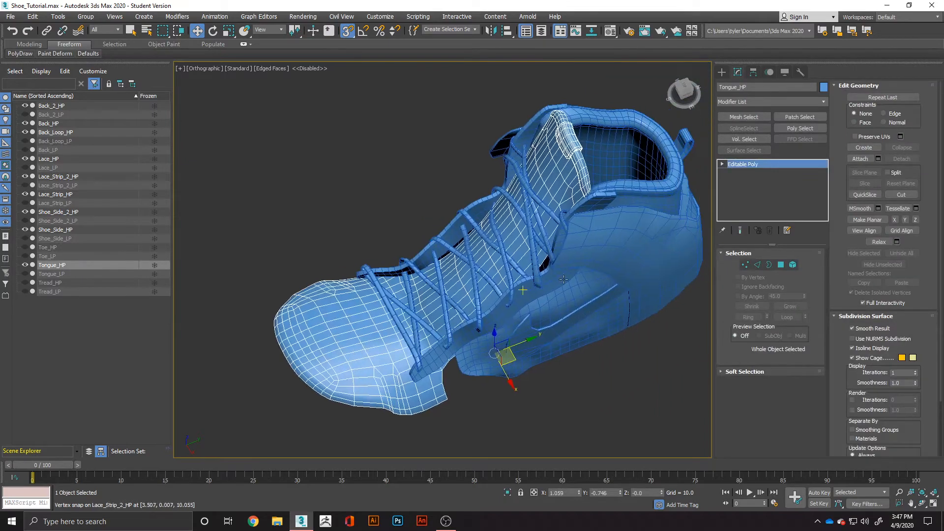
{"action": "left_click", "coordinate": [647, 248]}
{"action": "middle_click_drag", "start_coordinate": [647, 247], "coordinate": [460, 252], "text": "alt"}
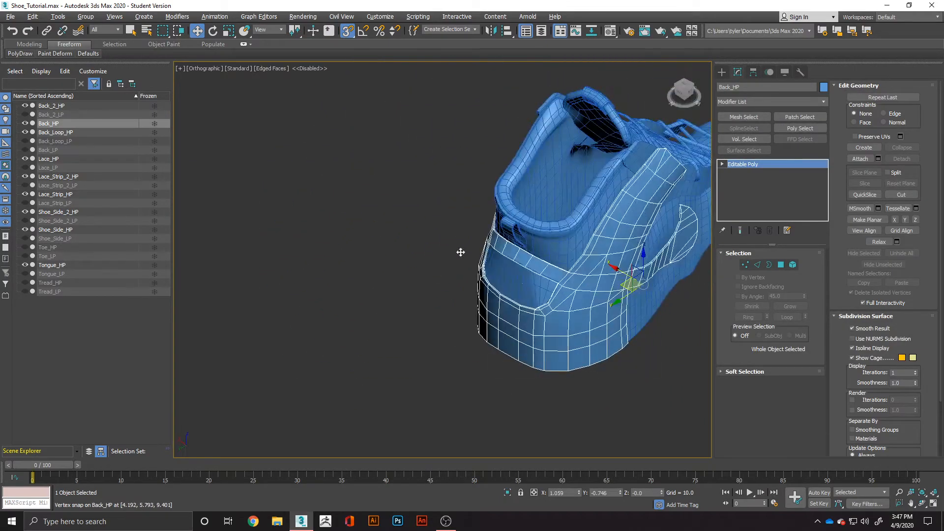
{"action": "scroll", "coordinate": [585, 318], "scroll_direction": "up", "scroll_amount": 8}
{"action": "key", "text": "alt+1"}
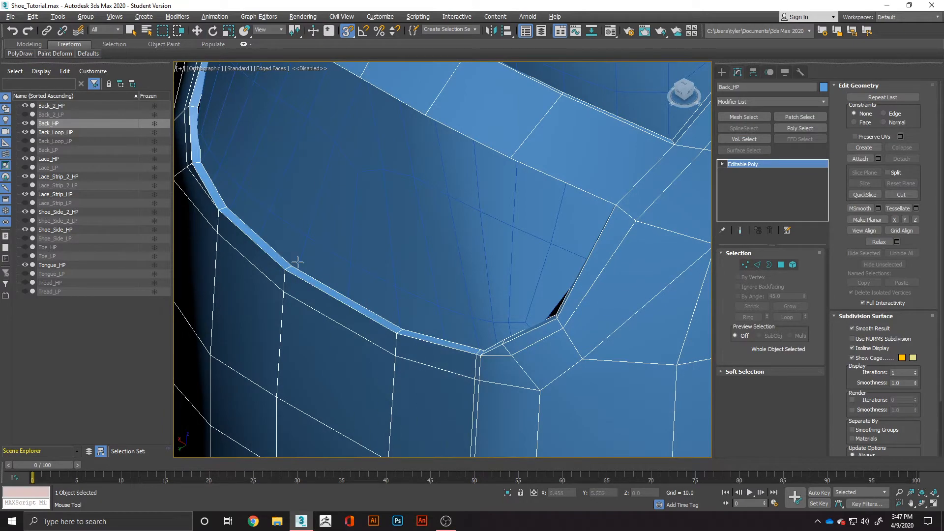
Insert Swift Loop support edges around the heel cutout of the back piece and near its strap corners.
{"action": "middle_click_drag", "start_coordinate": [212, 201], "coordinate": [403, 351], "text": "alt"}
{"action": "scroll", "coordinate": [511, 371], "scroll_direction": "down", "scroll_amount": 5}
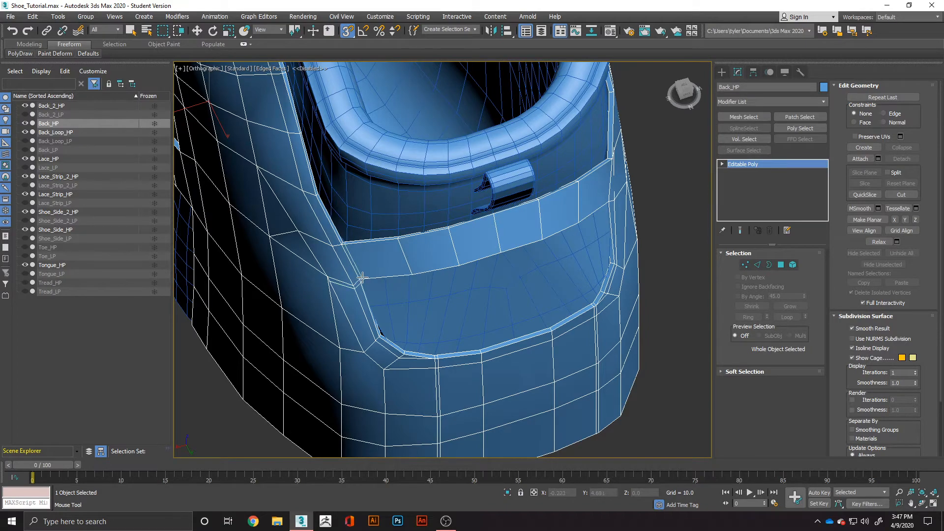
{"action": "middle_click_drag", "start_coordinate": [593, 227], "coordinate": [422, 309], "text": "alt"}
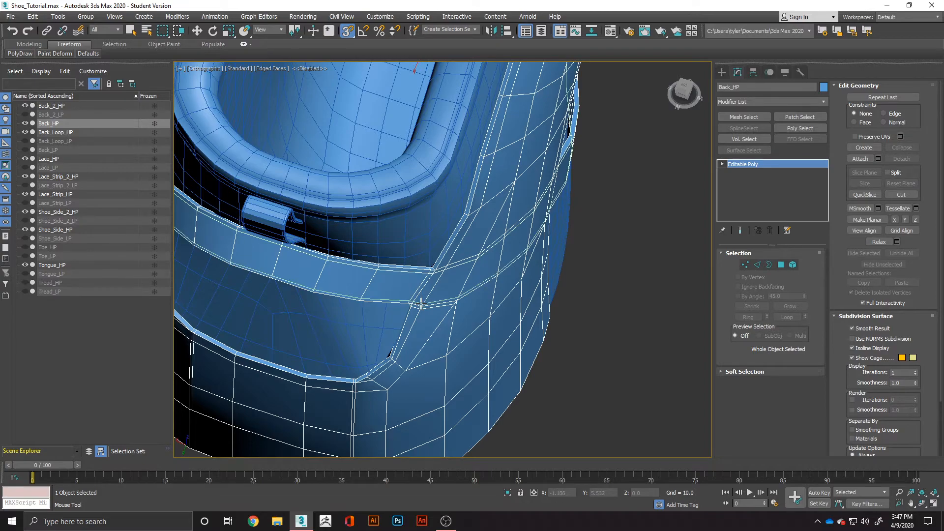
{"action": "scroll", "coordinate": [421, 303], "scroll_direction": "down", "scroll_amount": 5}
{"action": "middle_click_drag", "start_coordinate": [412, 303], "coordinate": [501, 259], "text": "alt"}
{"action": "scroll", "coordinate": [433, 241], "scroll_direction": "up", "scroll_amount": 10}
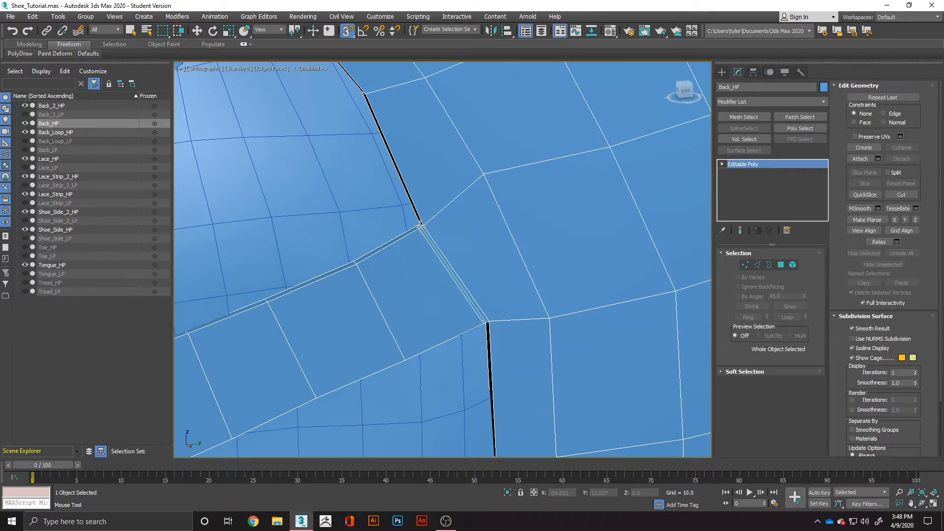
Insert support loops along the heel strap's upper and lower edges and beside its joint with the side panel.
{"action": "scroll", "coordinate": [420, 226], "scroll_direction": "down", "scroll_amount": 5}
{"action": "scroll", "coordinate": [423, 254], "scroll_direction": "up", "scroll_amount": 5}
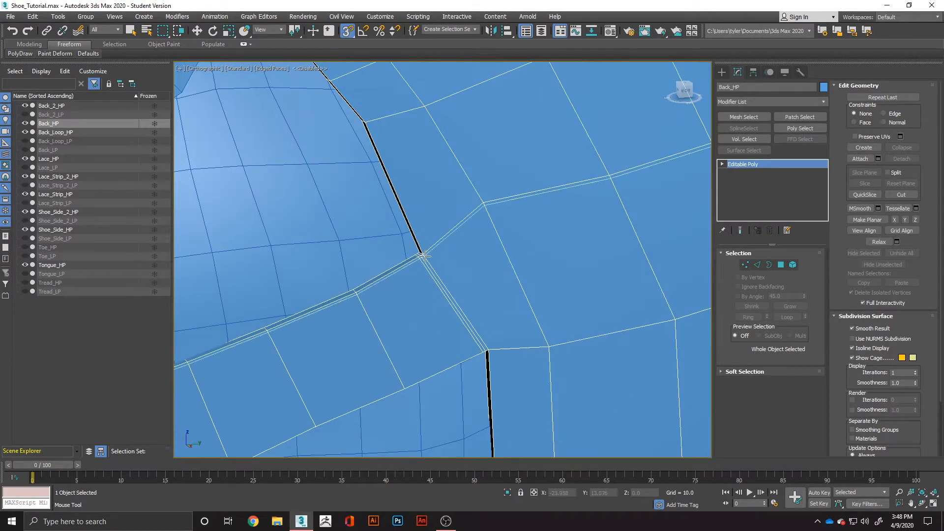
{"action": "left_click", "coordinate": [484, 348]}
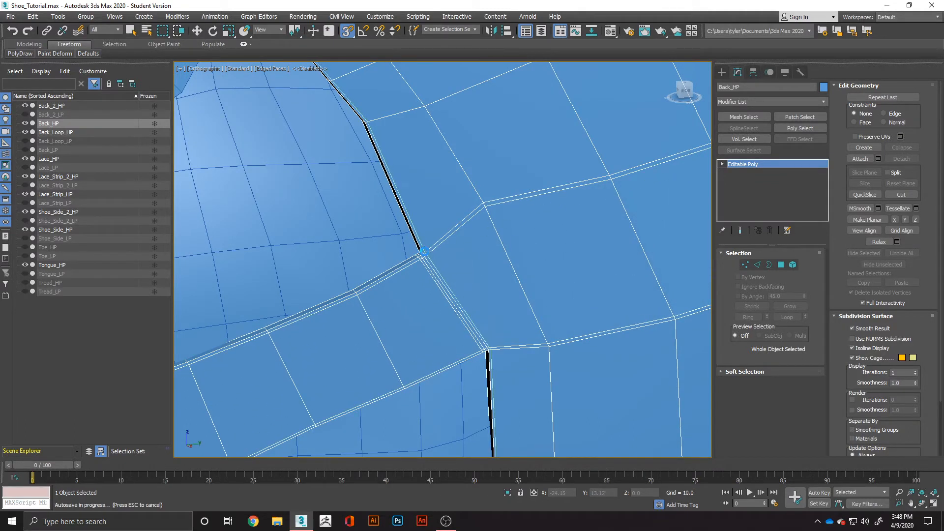
{"action": "left_click", "coordinate": [426, 252]}
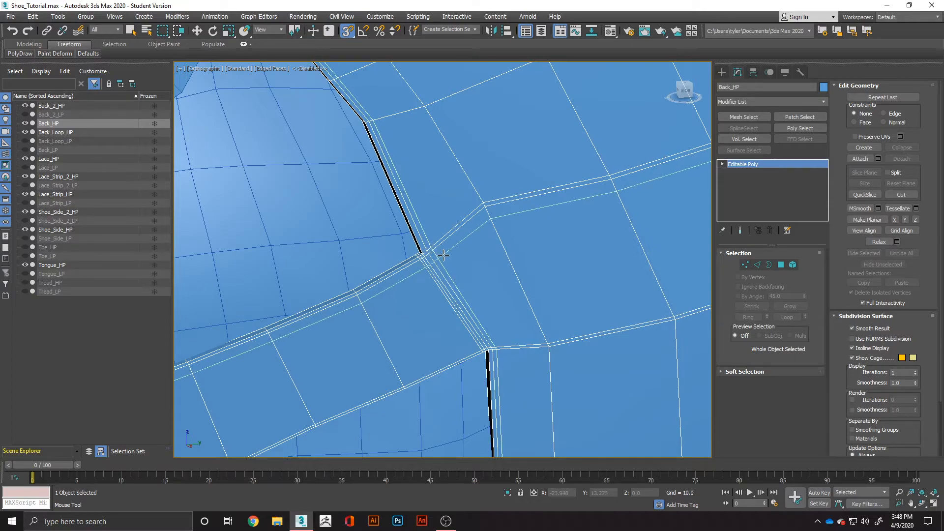
Insert support loops beside the edge where the curved side strip meets the rear panel and along the strip's long edges.
{"action": "scroll", "coordinate": [443, 260], "scroll_direction": "down", "scroll_amount": 3}
{"action": "middle_click_drag", "start_coordinate": [452, 267], "coordinate": [286, 301], "text": "alt"}
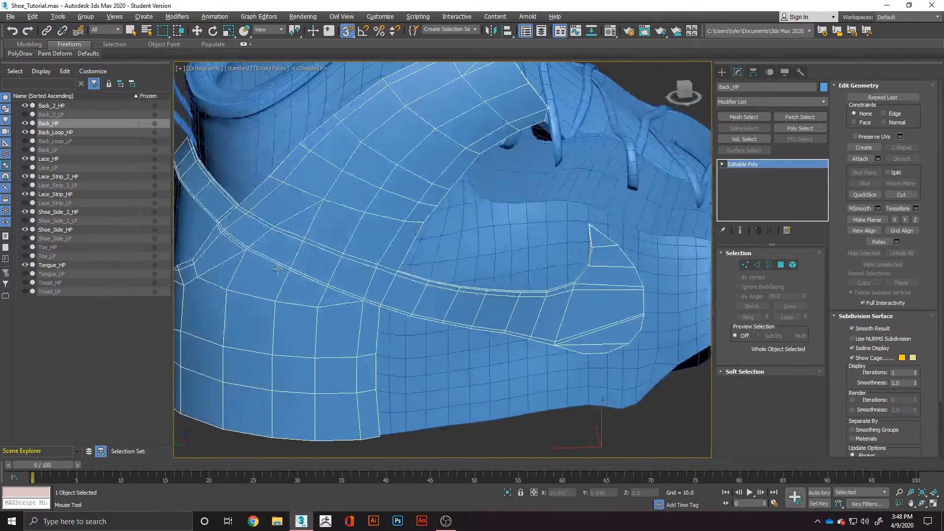
{"action": "scroll", "coordinate": [344, 300], "scroll_direction": "up", "scroll_amount": 4}
{"action": "scroll", "coordinate": [374, 298], "scroll_direction": "up", "scroll_amount": 5}
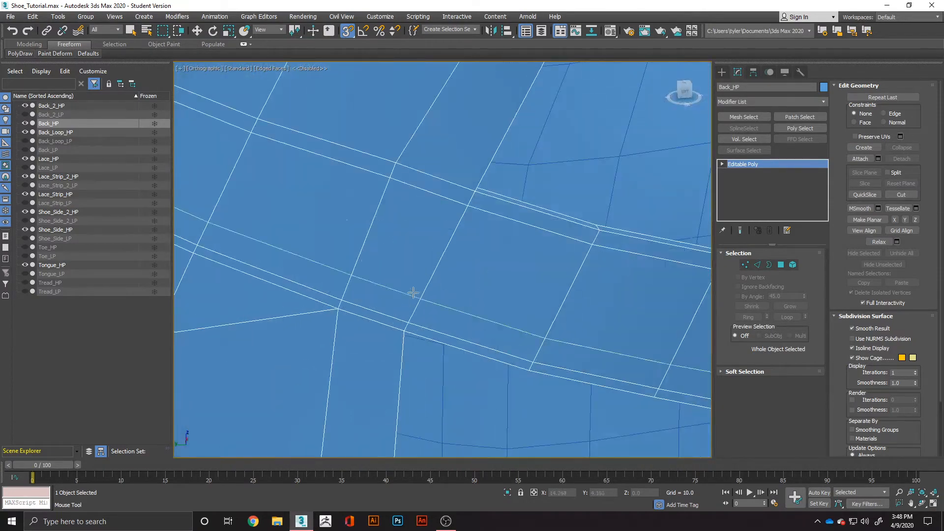
{"action": "left_click", "coordinate": [481, 190]}
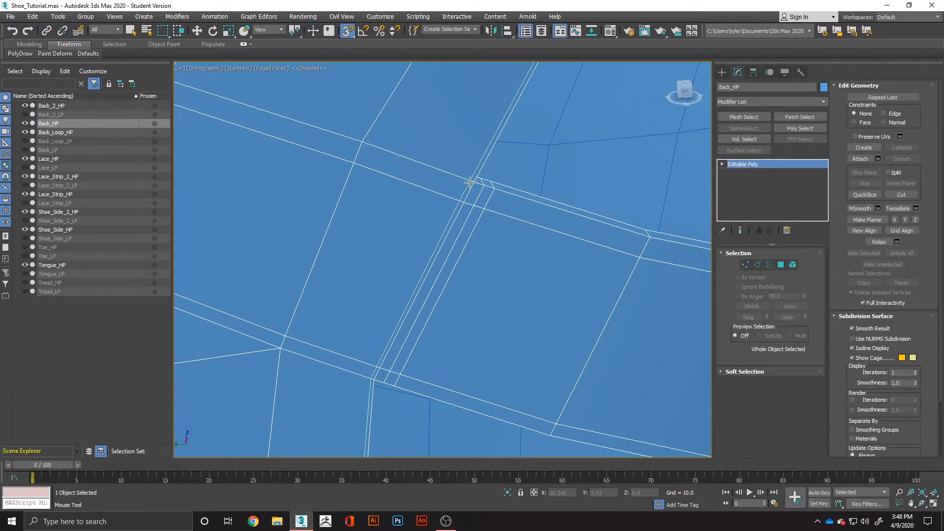
{"action": "left_click", "coordinate": [471, 181]}
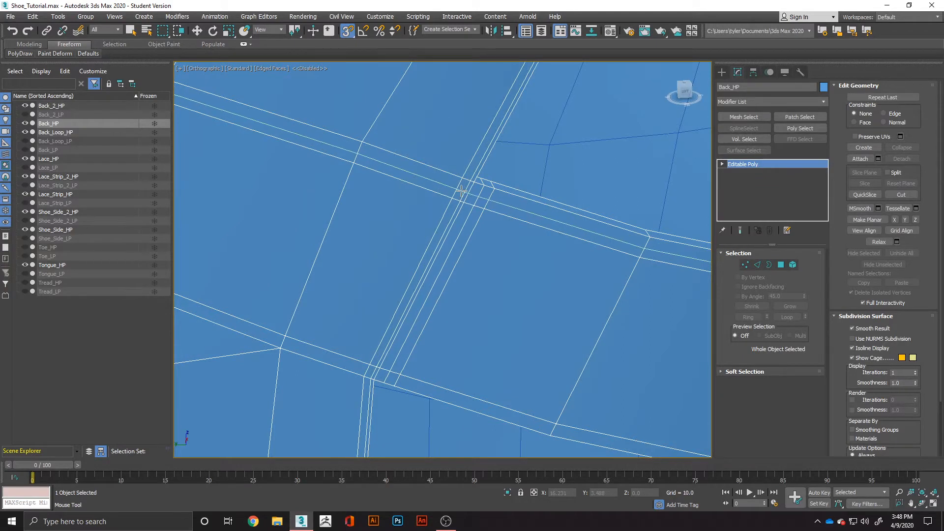
{"action": "left_click", "coordinate": [457, 193]}
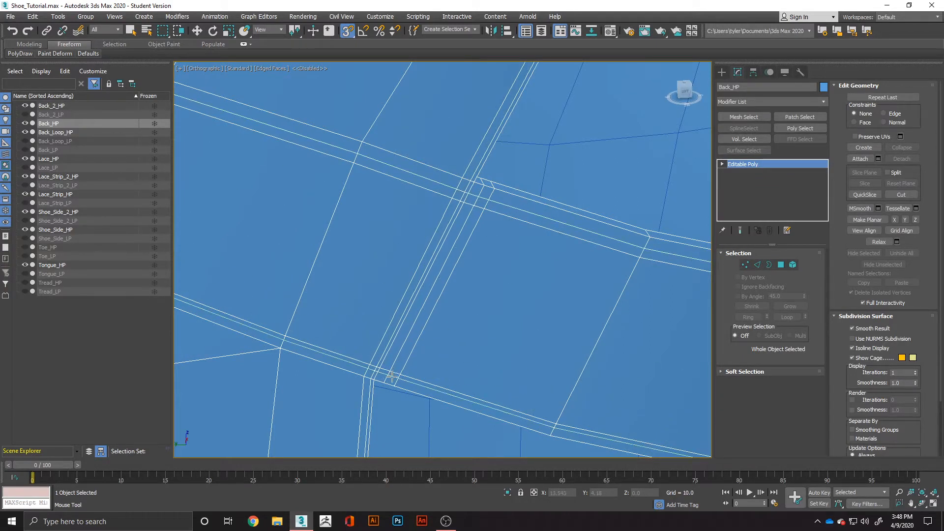
Apply an OpenSubdiv modifier to the back piece, leave Swift Loop, and check the smoothing at the heel cutout and side strip.
{"action": "scroll", "coordinate": [392, 379], "scroll_direction": "down", "scroll_amount": 10}
{"action": "scroll", "coordinate": [432, 312], "scroll_direction": "up", "scroll_amount": 8}
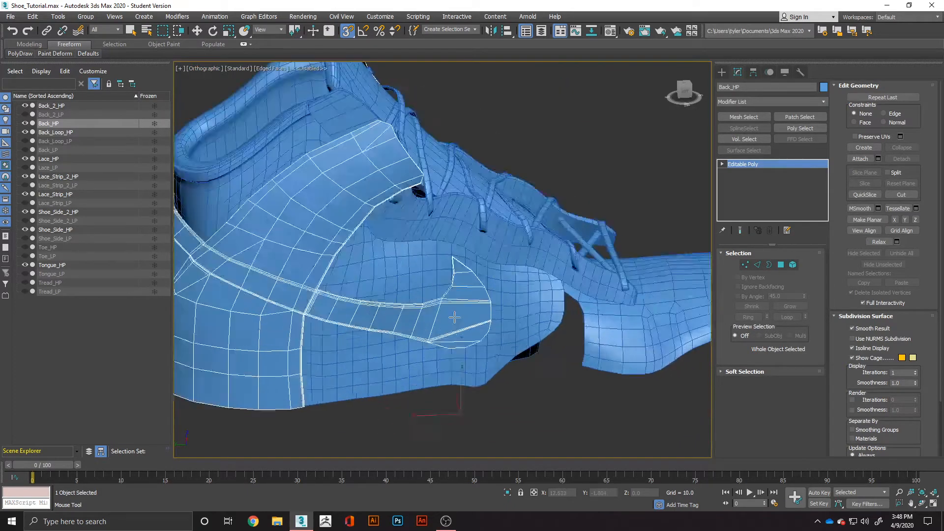
{"action": "scroll", "coordinate": [465, 306], "scroll_direction": "down", "scroll_amount": 3}
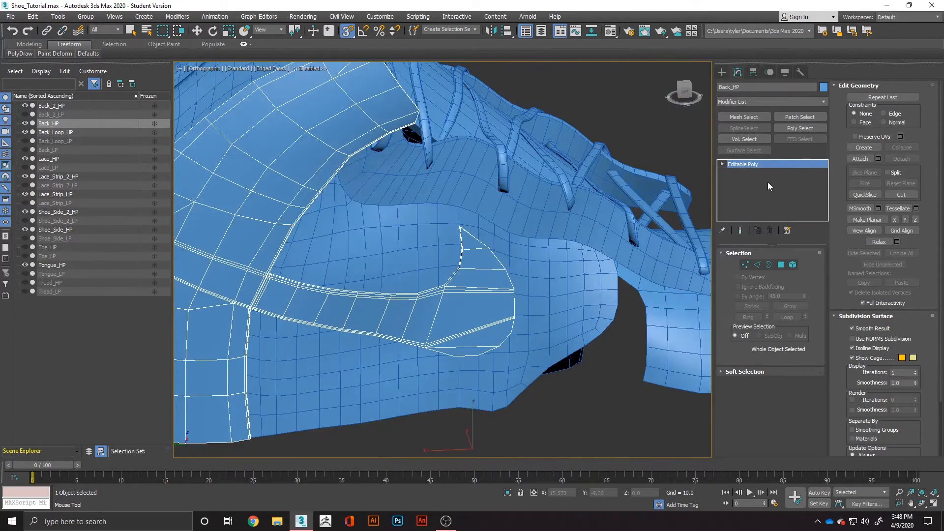
{"action": "left_click", "coordinate": [781, 99]}
{"action": "type", "text": "o"}
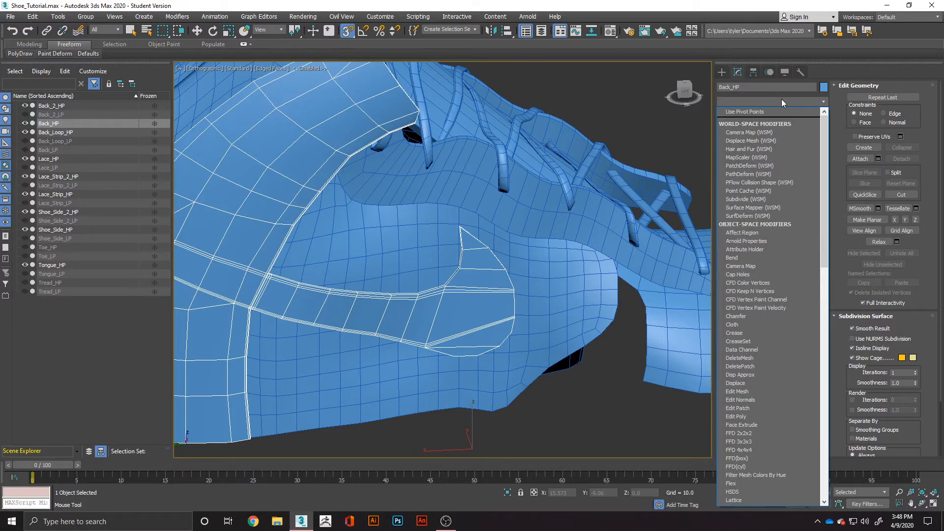
{"action": "key", "text": "Return"}
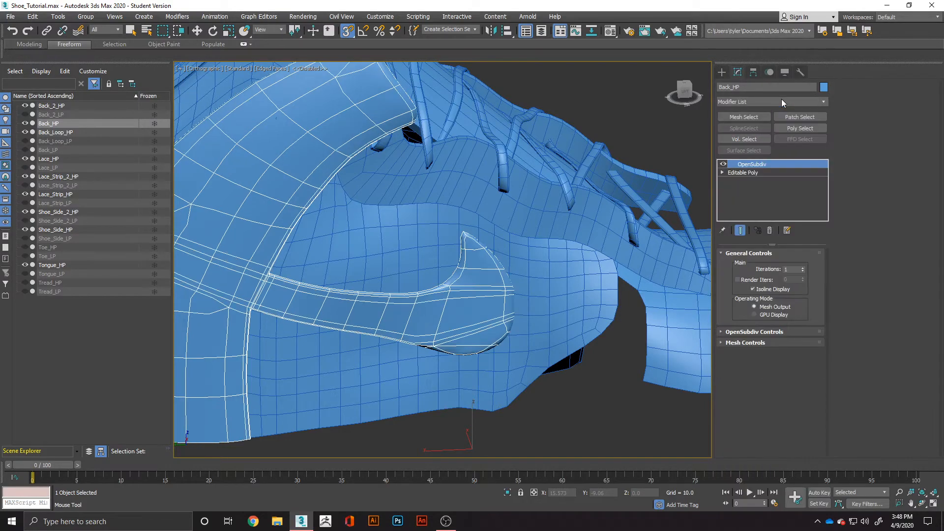
{"action": "key", "text": "w"}
{"action": "scroll", "coordinate": [242, 276], "scroll_direction": "down", "scroll_amount": 2}
{"action": "middle_click_drag", "start_coordinate": [306, 251], "coordinate": [383, 243], "text": "alt"}
{"action": "scroll", "coordinate": [209, 238], "scroll_direction": "up", "scroll_amount": 4}
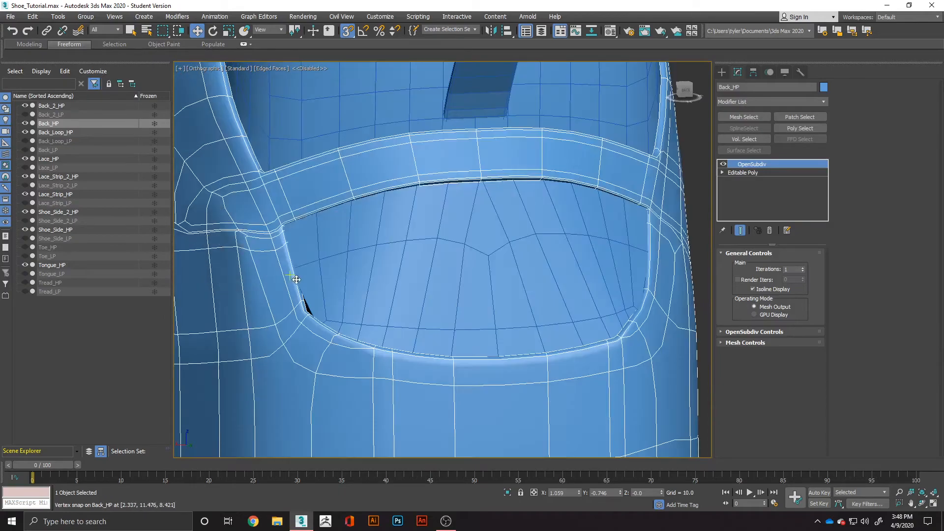
{"action": "scroll", "coordinate": [443, 202], "scroll_direction": "down", "scroll_amount": 2}
{"action": "middle_click_drag", "start_coordinate": [526, 230], "coordinate": [436, 239], "text": "alt"}
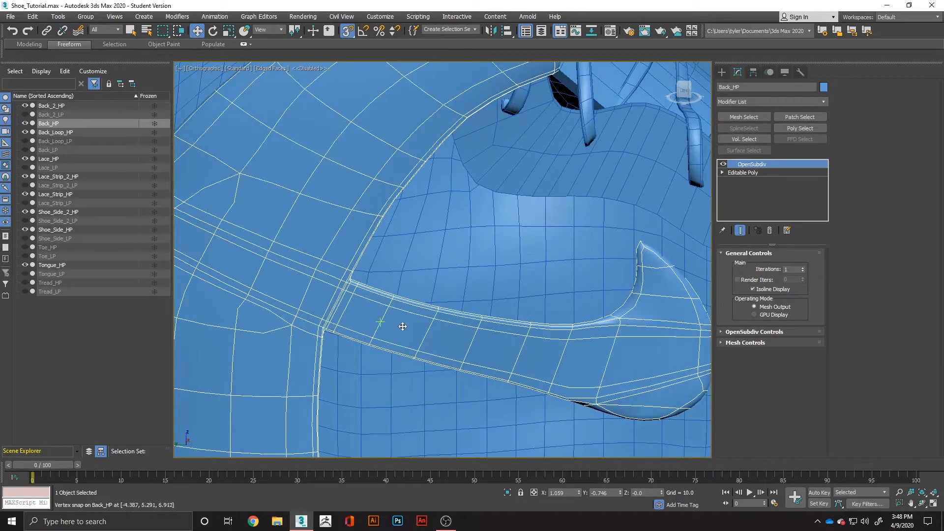
Try adding Swift Loop support edges near the back piece's upper front corner and across the side strip's pointed tip.
{"action": "scroll", "coordinate": [535, 339], "scroll_direction": "down", "scroll_amount": 3}
{"action": "middle_click_drag", "start_coordinate": [536, 340], "coordinate": [474, 354]}
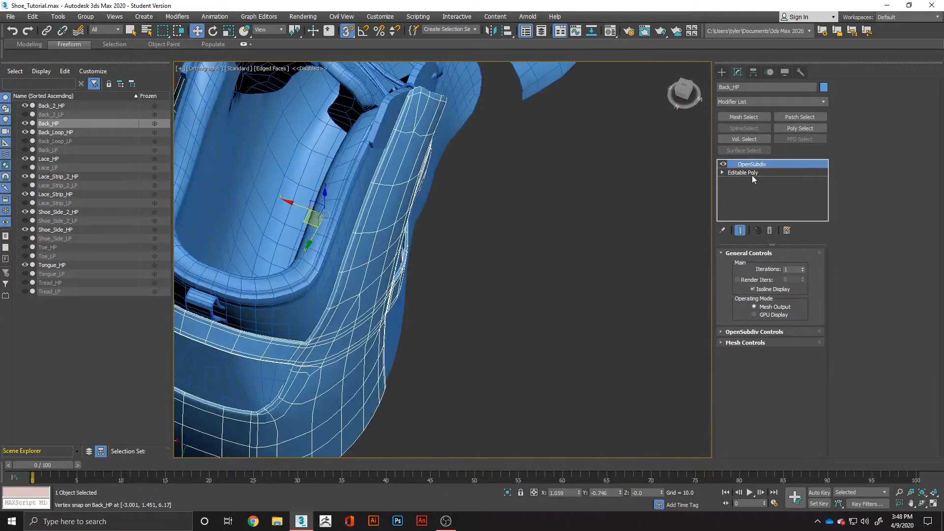
{"action": "left_click", "coordinate": [752, 174]}
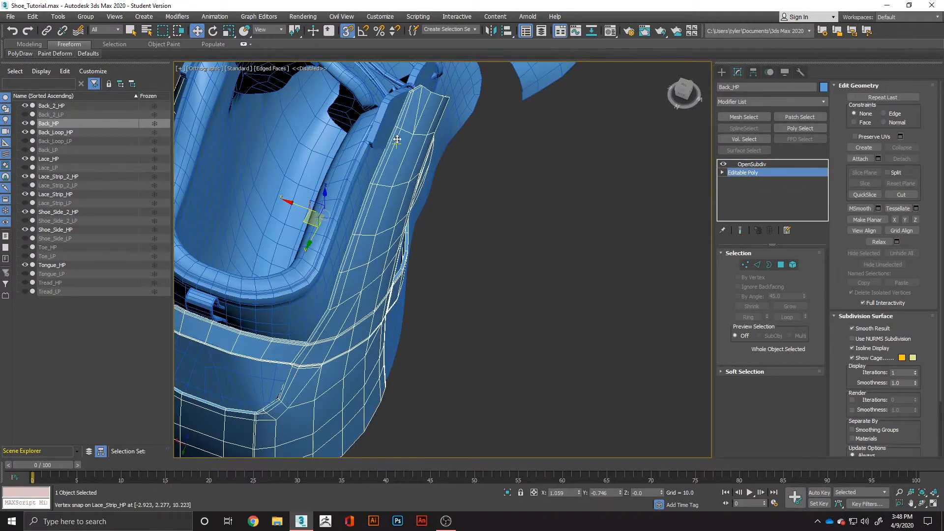
{"action": "middle_click_drag", "start_coordinate": [398, 140], "coordinate": [360, 160], "text": "alt"}
{"action": "scroll", "coordinate": [354, 165], "scroll_direction": "up", "scroll_amount": 4}
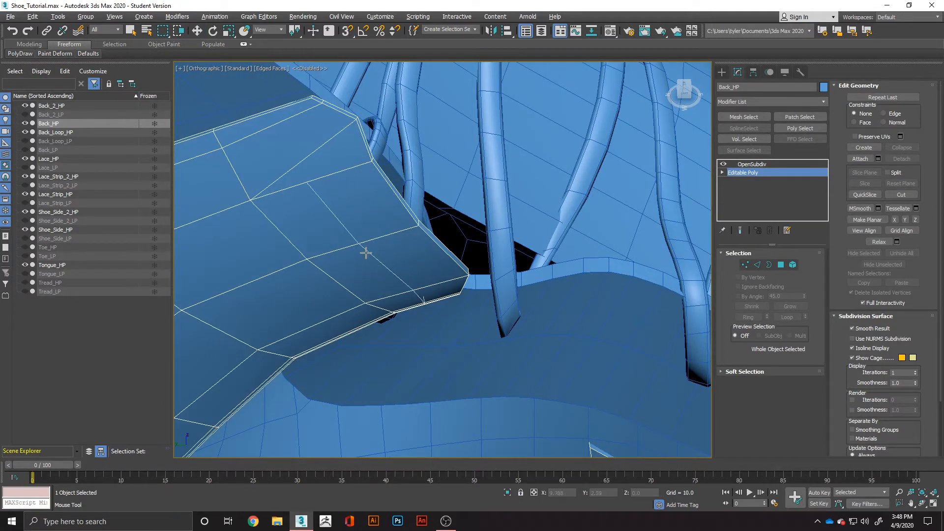
{"action": "middle_click_drag", "start_coordinate": [320, 112], "coordinate": [509, 162], "text": "alt"}
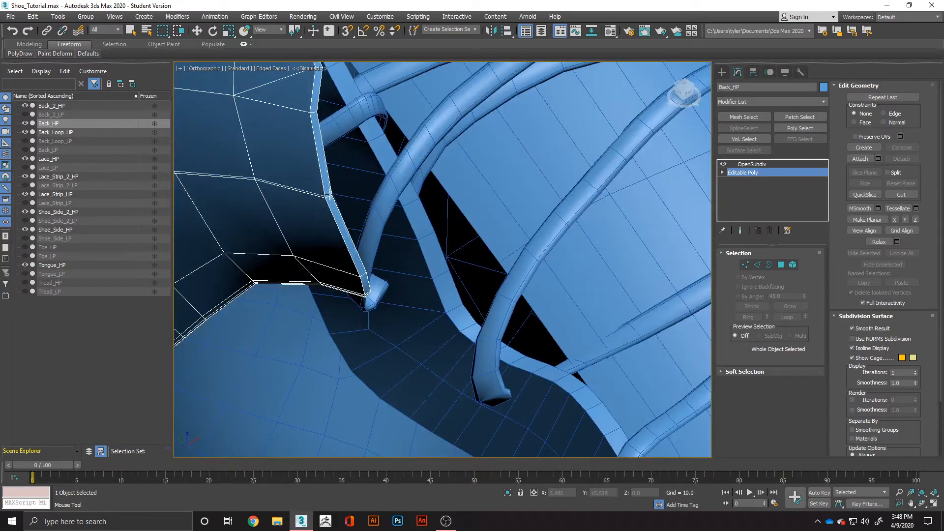
{"action": "scroll", "coordinate": [299, 226], "scroll_direction": "down", "scroll_amount": 5}
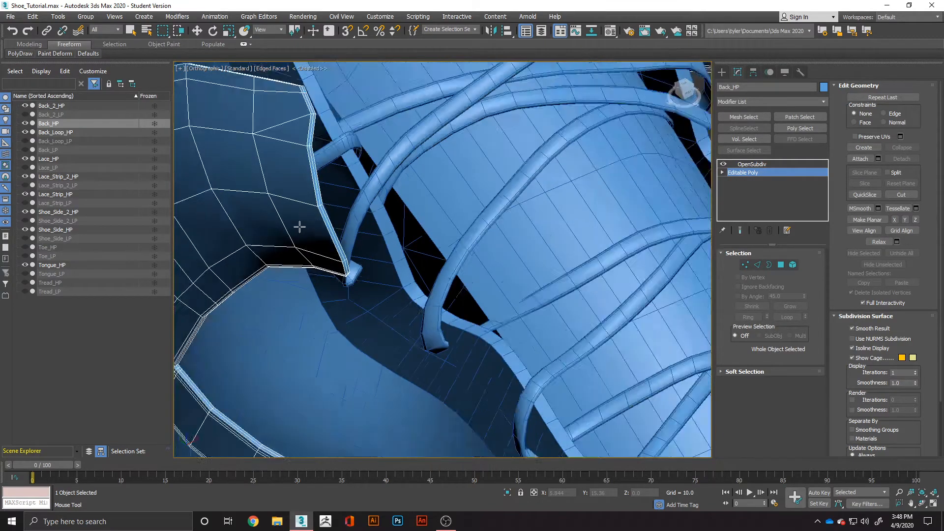
{"action": "scroll", "coordinate": [393, 359], "scroll_direction": "up", "scroll_amount": 5}
{"action": "scroll", "coordinate": [401, 376], "scroll_direction": "up", "scroll_amount": 2}
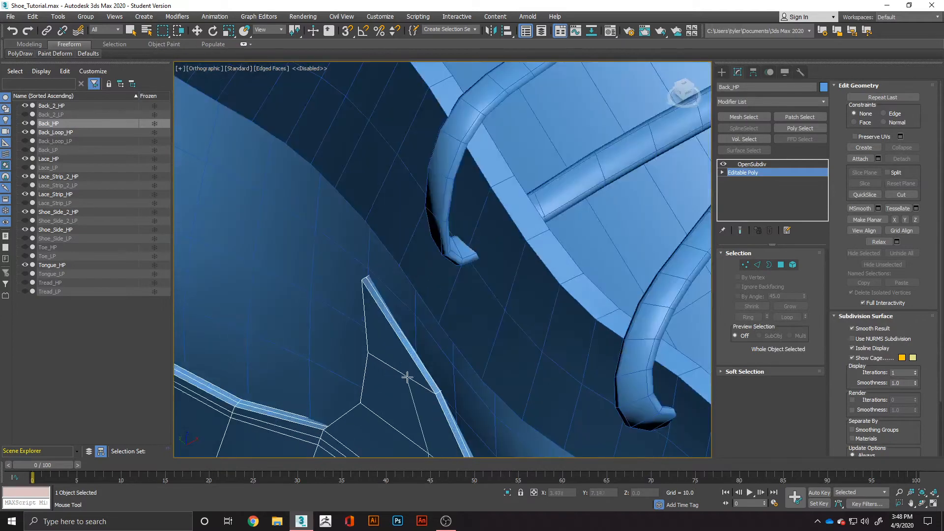
{"action": "middle_click_drag", "start_coordinate": [392, 372], "coordinate": [390, 222]}
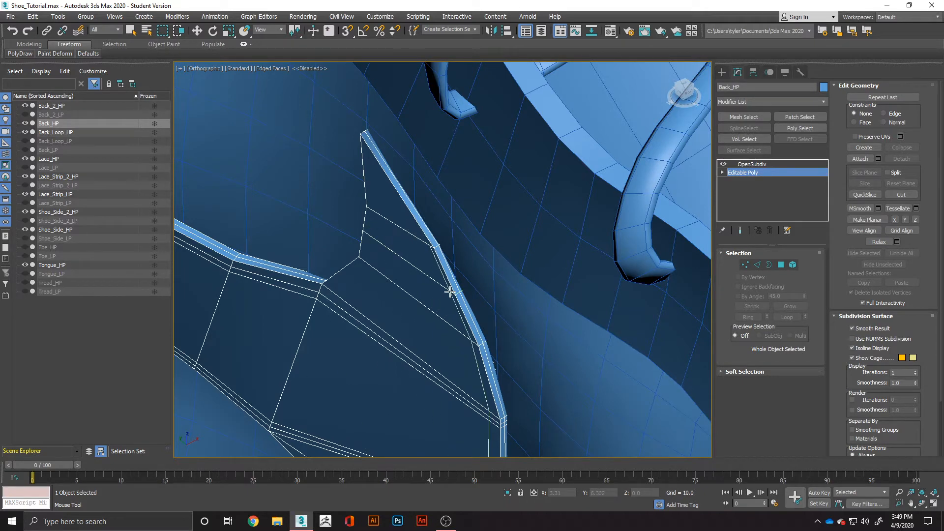
{"action": "scroll", "coordinate": [379, 302], "scroll_direction": "down", "scroll_amount": 6}
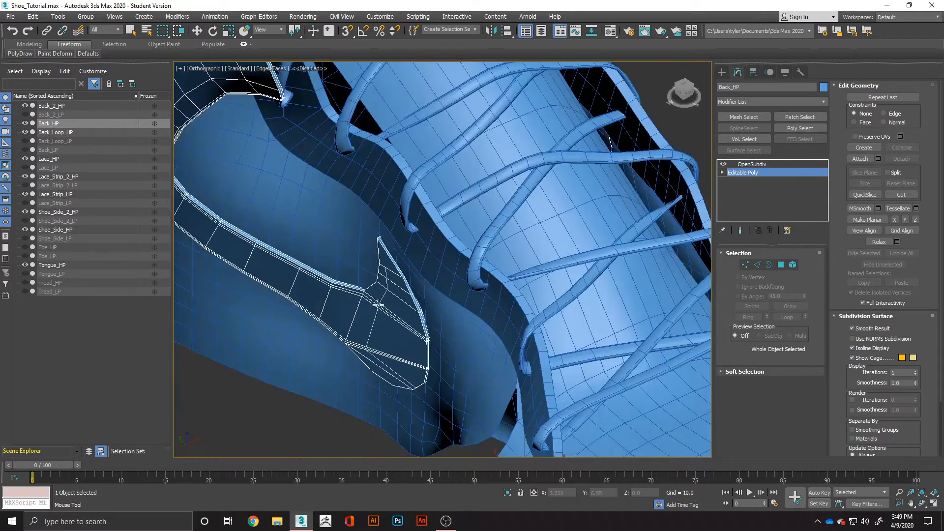
{"action": "middle_click_drag", "start_coordinate": [379, 302], "coordinate": [452, 299], "text": "alt"}
Undo the back piece's latest support loops and its OpenSubdiv modifier, and check the strip and rear panel edges.
{"action": "key", "text": "ctrl+z"}
{"action": "key", "text": "ctrl+z"}
{"action": "key", "text": "ctrl+z"}
{"action": "key", "text": "ctrl+z"}
{"action": "key", "text": "ctrl+z"}
{"action": "key", "text": "ctrl+z"}
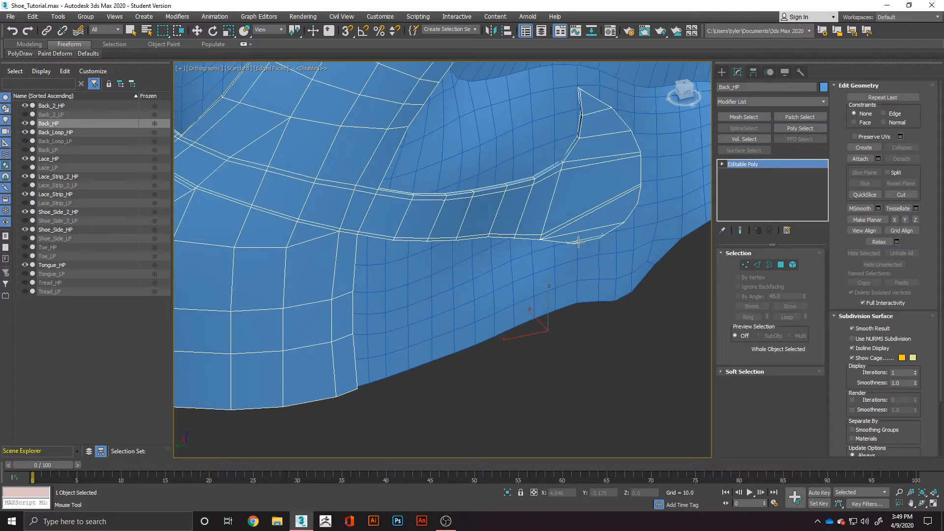
{"action": "scroll", "coordinate": [361, 249], "scroll_direction": "down", "scroll_amount": 5}
{"action": "middle_click_drag", "start_coordinate": [361, 250], "coordinate": [500, 257], "text": "alt"}
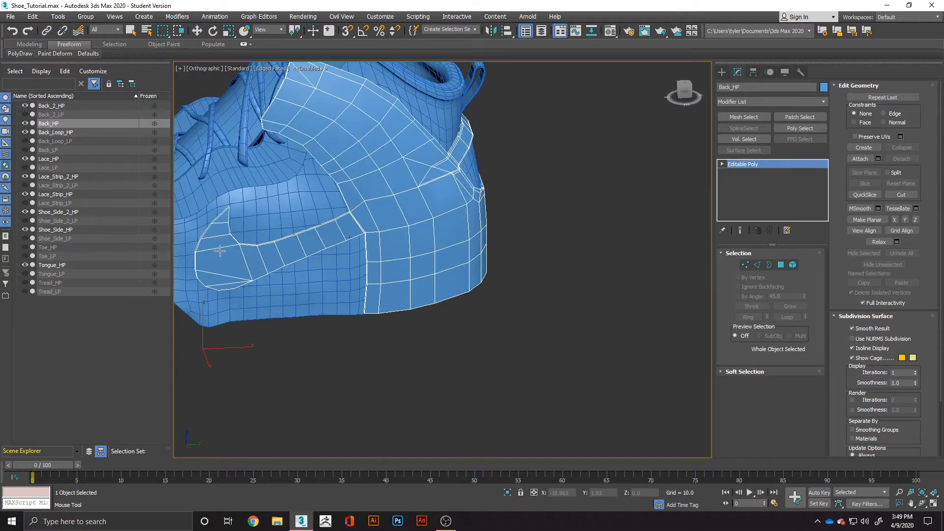
{"action": "scroll", "coordinate": [229, 250], "scroll_direction": "up", "scroll_amount": 3}
{"action": "middle_click_drag", "start_coordinate": [629, 197], "coordinate": [534, 218]}
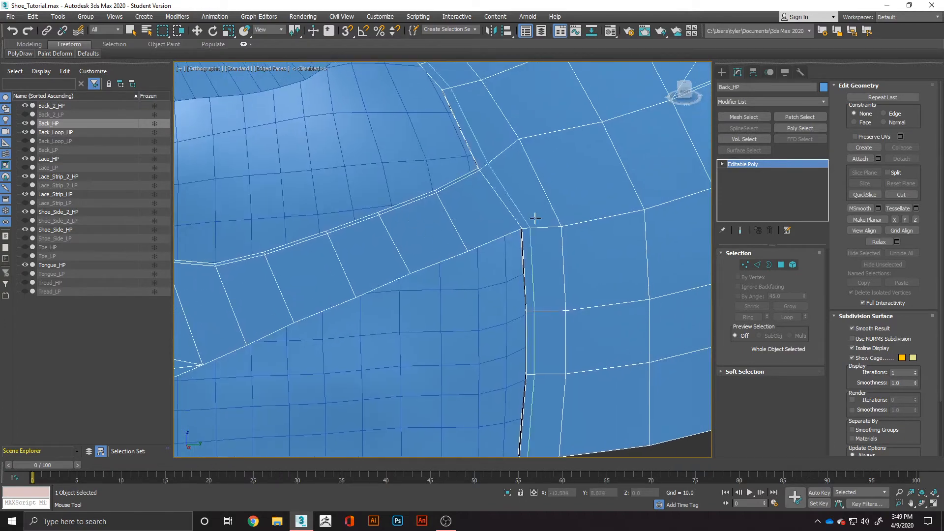
{"action": "scroll", "coordinate": [452, 209], "scroll_direction": "down", "scroll_amount": 2}
{"action": "middle_click_drag", "start_coordinate": [482, 204], "coordinate": [456, 287], "text": "alt"}
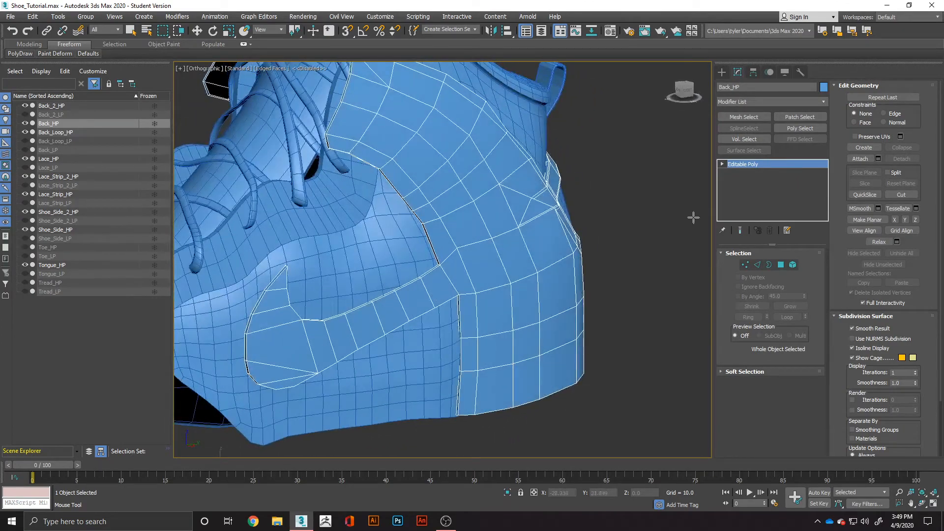
Select the polygons of one curved side strip on the back piece, from the pointed tip to the rear panel.
{"action": "left_click", "coordinate": [781, 265]}
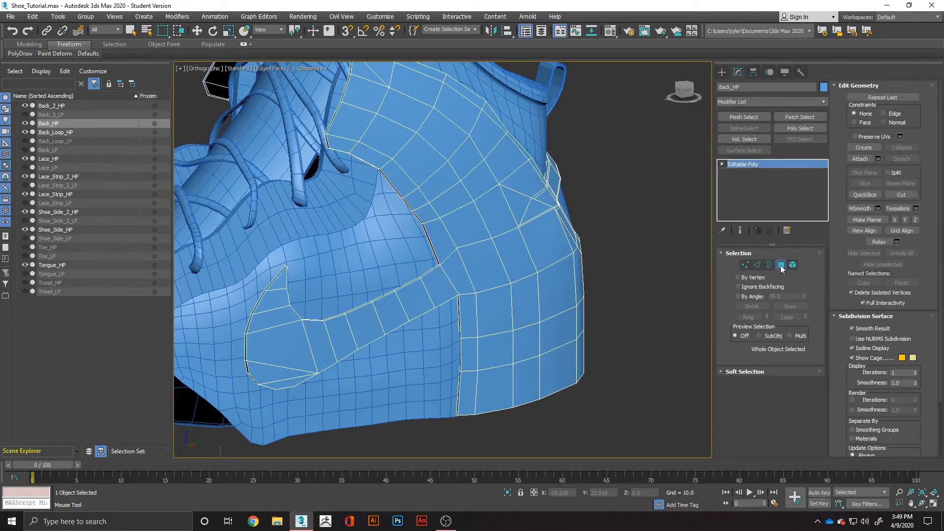
{"action": "key", "text": "w"}
{"action": "left_click", "coordinate": [282, 285]}
{"action": "left_click", "coordinate": [270, 302], "text": "ctrl"}
{"action": "left_click", "coordinate": [269, 319], "text": "ctrl"}
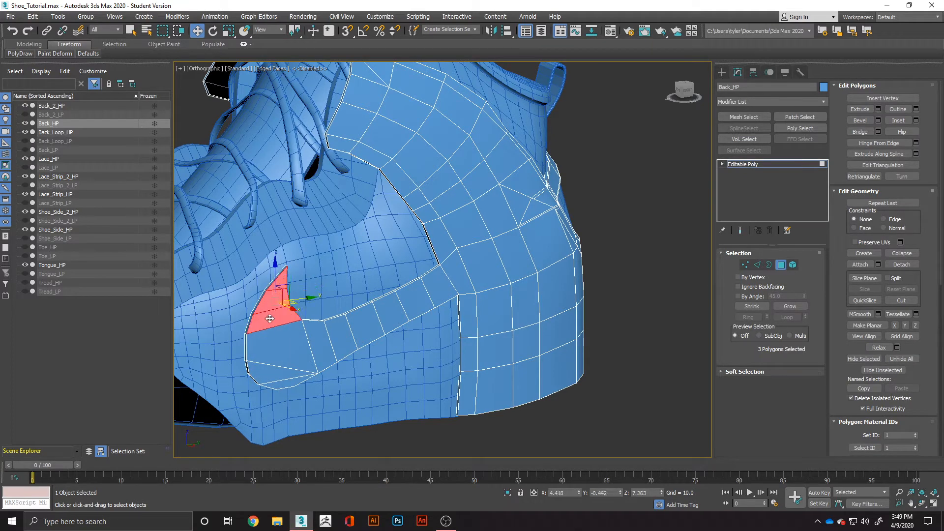
{"action": "left_click", "coordinate": [270, 342], "text": "ctrl"}
{"action": "left_click", "coordinate": [272, 368], "text": "ctrl"}
{"action": "left_click", "coordinate": [277, 384], "text": "ctrl"}
{"action": "left_click", "coordinate": [329, 355], "text": "ctrl"}
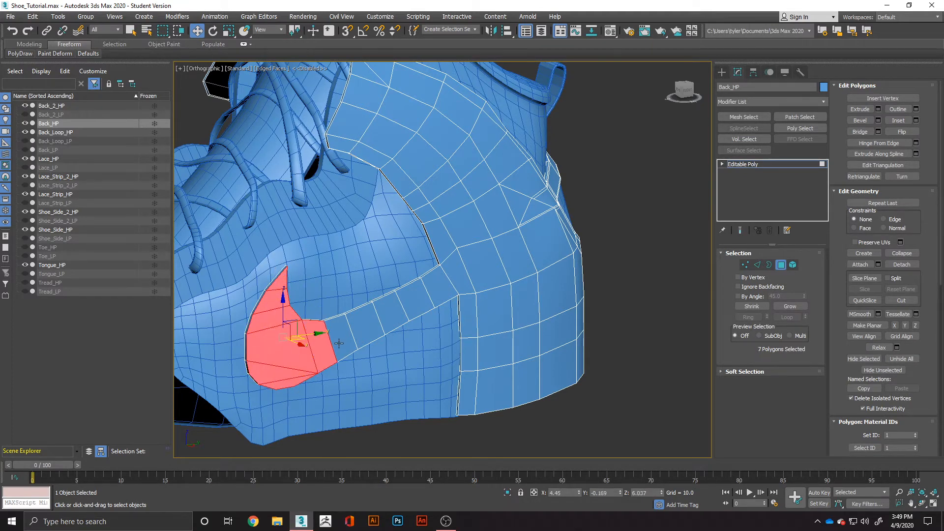
{"action": "left_click", "coordinate": [339, 343], "text": "ctrl"}
{"action": "left_click", "coordinate": [363, 323], "text": "ctrl"}
{"action": "left_click", "coordinate": [387, 310], "text": "ctrl"}
{"action": "left_click", "coordinate": [418, 298], "text": "ctrl"}
{"action": "left_click", "coordinate": [434, 287], "text": "ctrl"}
{"action": "scroll", "coordinate": [378, 315], "scroll_direction": "down", "scroll_amount": 3}
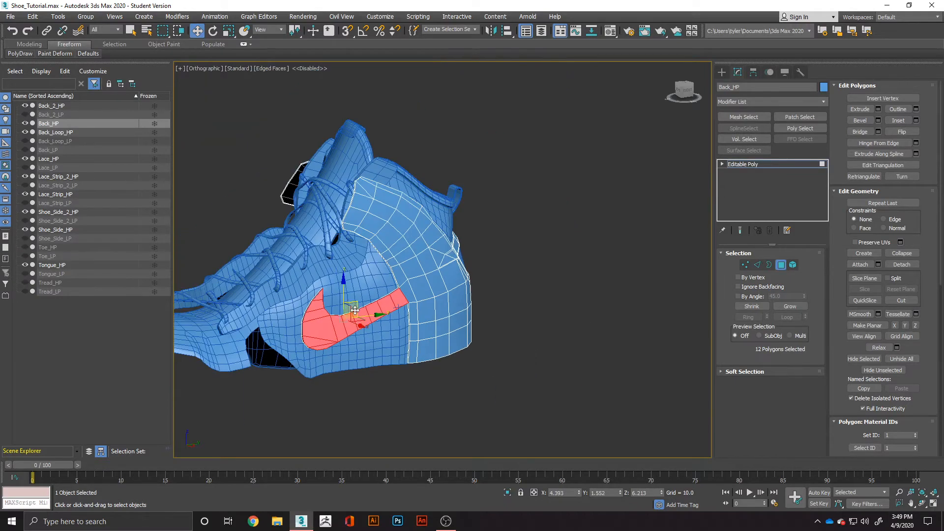
Add the polygons of the opposite side strip's wide curved end, from tip to lower edge, to the selection.
{"action": "middle_click_drag", "start_coordinate": [278, 307], "coordinate": [458, 277], "text": "alt"}
{"action": "scroll", "coordinate": [362, 305], "scroll_direction": "up", "scroll_amount": 4}
{"action": "scroll", "coordinate": [459, 276], "scroll_direction": "up", "scroll_amount": 2}
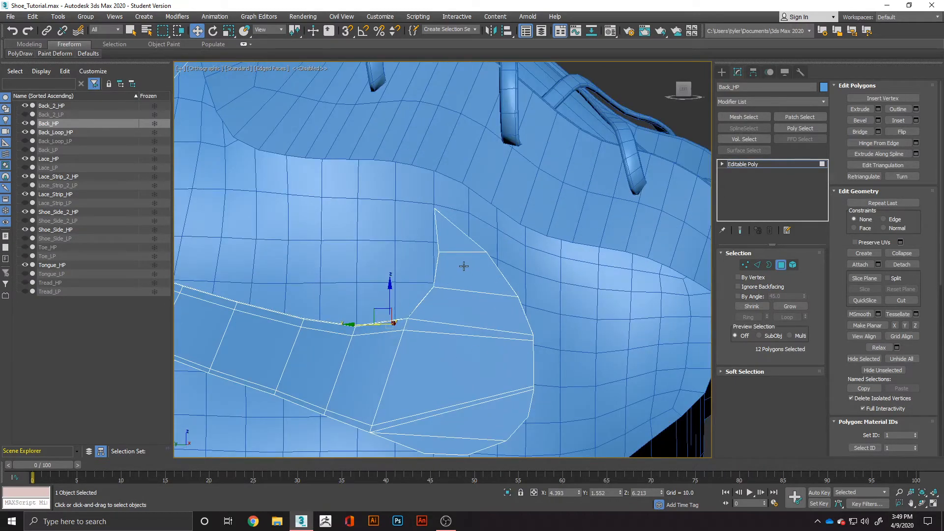
{"action": "left_click", "coordinate": [452, 243], "text": "ctrl"}
{"action": "left_click", "coordinate": [457, 275], "text": "ctrl"}
{"action": "left_click", "coordinate": [460, 309], "text": "ctrl"}
{"action": "left_click", "coordinate": [461, 330], "text": "ctrl"}
{"action": "left_click", "coordinate": [458, 354], "text": "ctrl"}
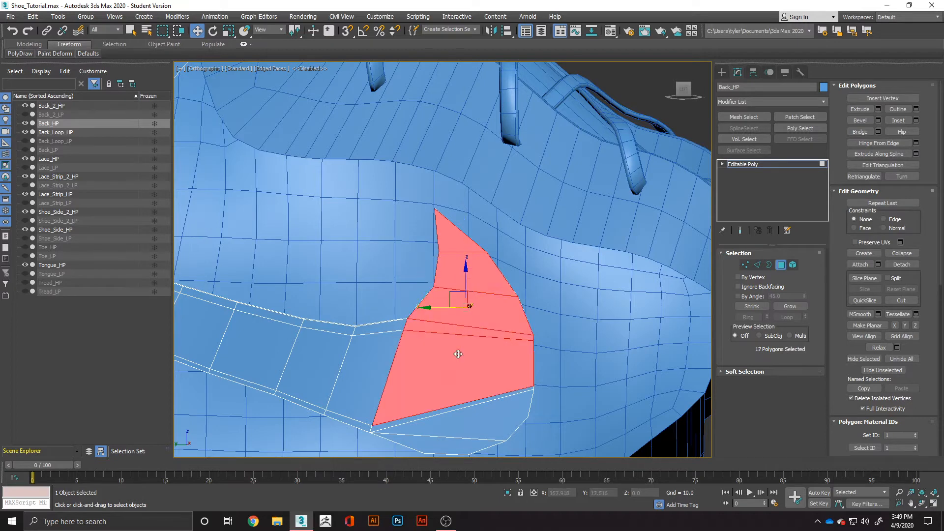
{"action": "left_click", "coordinate": [454, 414], "text": "ctrl"}
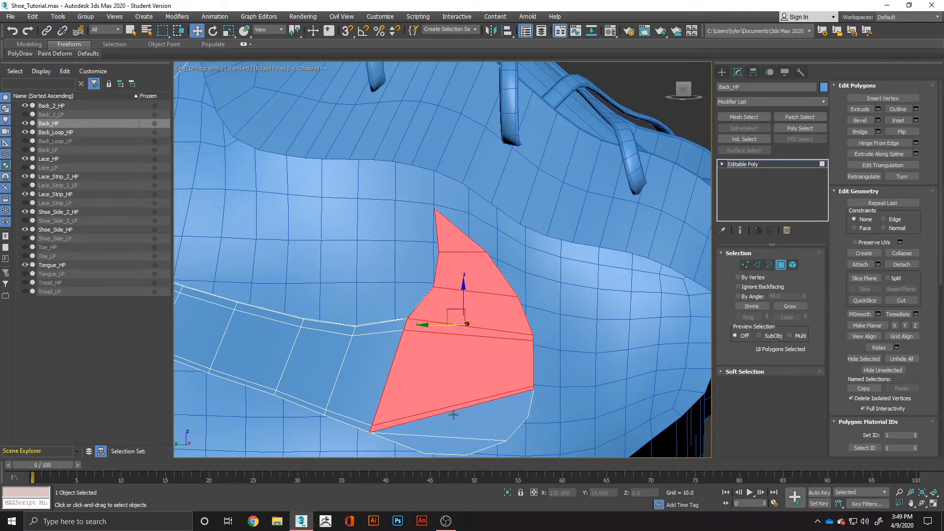
{"action": "key", "text": "q"}
{"action": "left_click", "coordinate": [443, 442], "text": "ctrl"}
{"action": "left_click", "coordinate": [444, 423], "text": "ctrl"}
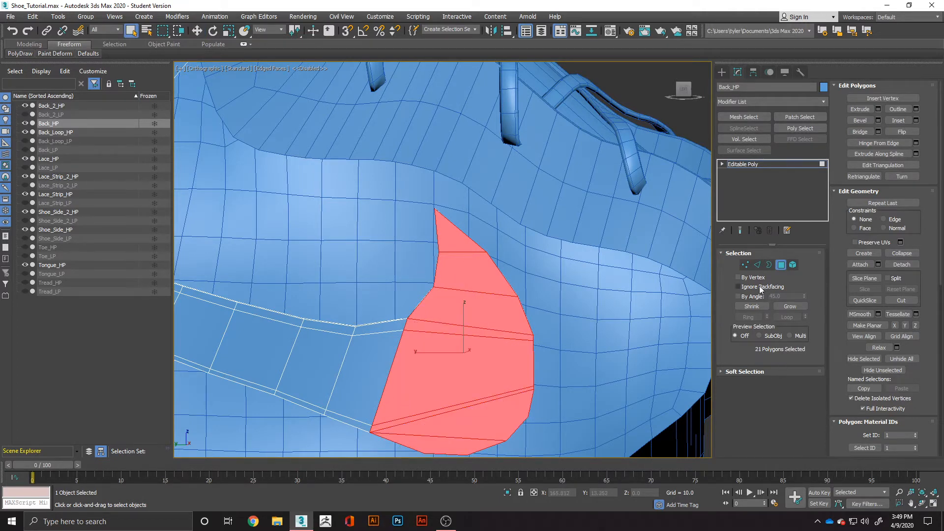
Turn on Ignore Backfacing and extend the selection over the neighbouring strip polygons, including the narrow faces along both long edges.
{"action": "left_click_drag", "start_coordinate": [290, 352], "coordinate": [337, 373], "text": "ctrl"}
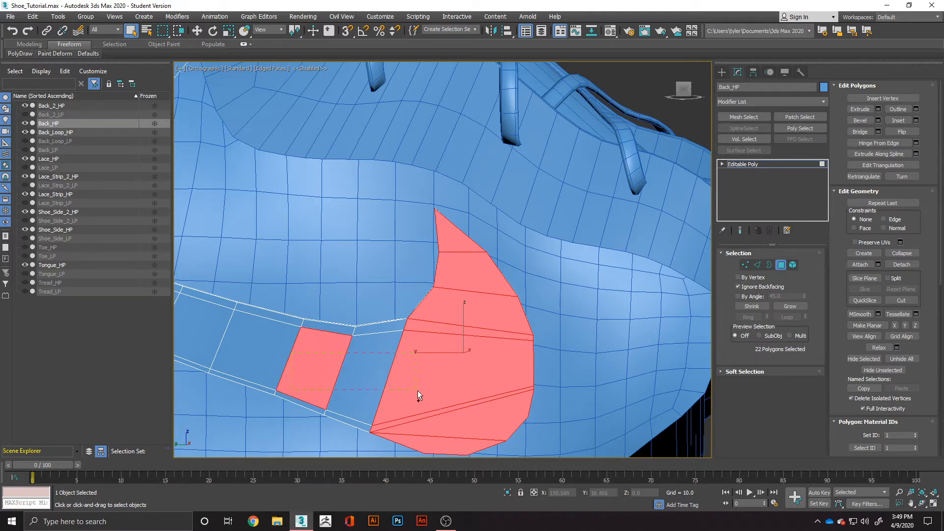
{"action": "left_click_drag", "start_coordinate": [426, 402], "coordinate": [429, 399], "text": "ctrl"}
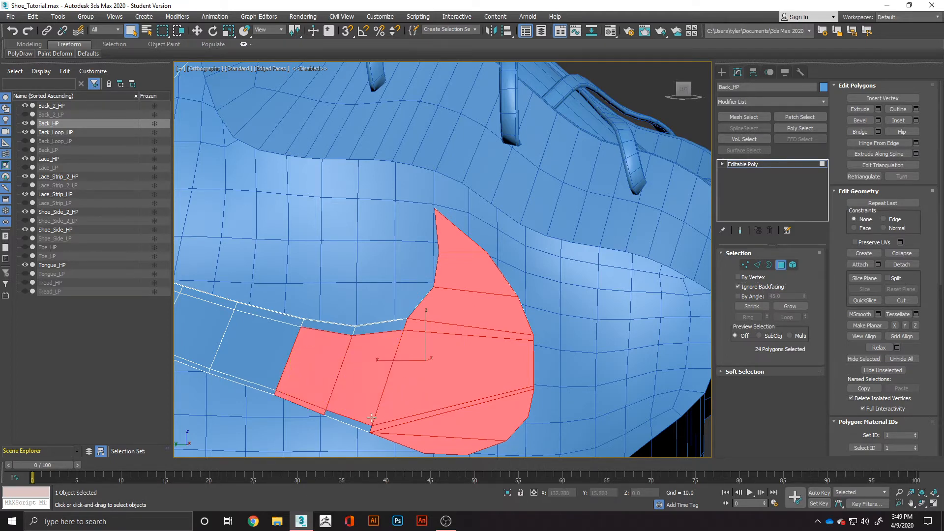
{"action": "left_click", "coordinate": [378, 328], "text": "ctrl"}
{"action": "scroll", "coordinate": [329, 334], "scroll_direction": "down", "scroll_amount": 3}
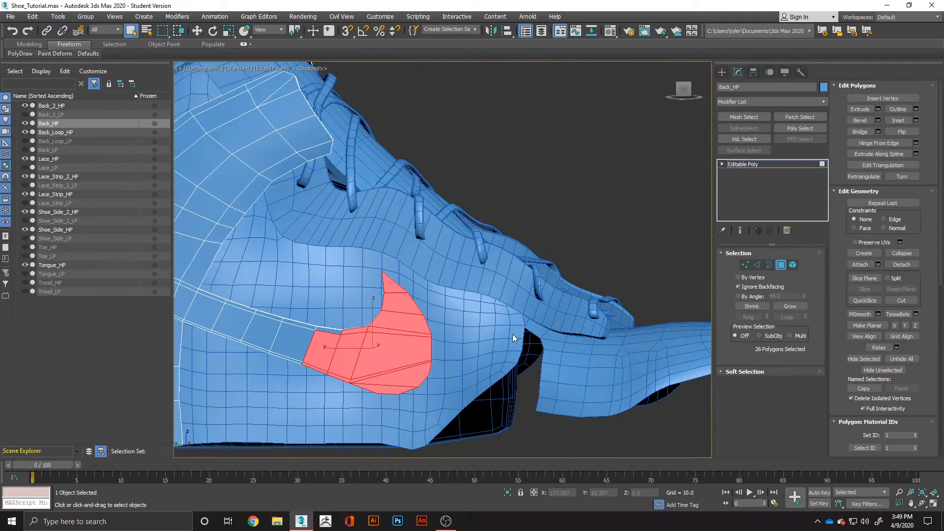
{"action": "middle_click_drag", "start_coordinate": [514, 338], "coordinate": [442, 344], "text": "alt"}
{"action": "scroll", "coordinate": [421, 298], "scroll_direction": "up", "scroll_amount": 3}
{"action": "left_click", "coordinate": [418, 293], "text": "alt"}
{"action": "scroll", "coordinate": [418, 293], "scroll_direction": "down", "scroll_amount": 3}
{"action": "scroll", "coordinate": [438, 337], "scroll_direction": "up", "scroll_amount": 5}
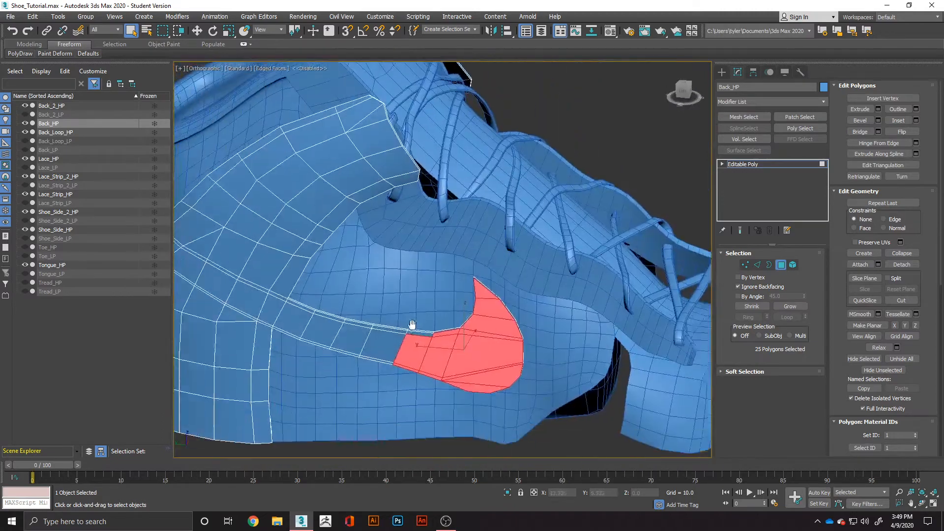
{"action": "left_click", "coordinate": [414, 325], "text": "ctrl"}
{"action": "left_click", "coordinate": [402, 320], "text": "ctrl"}
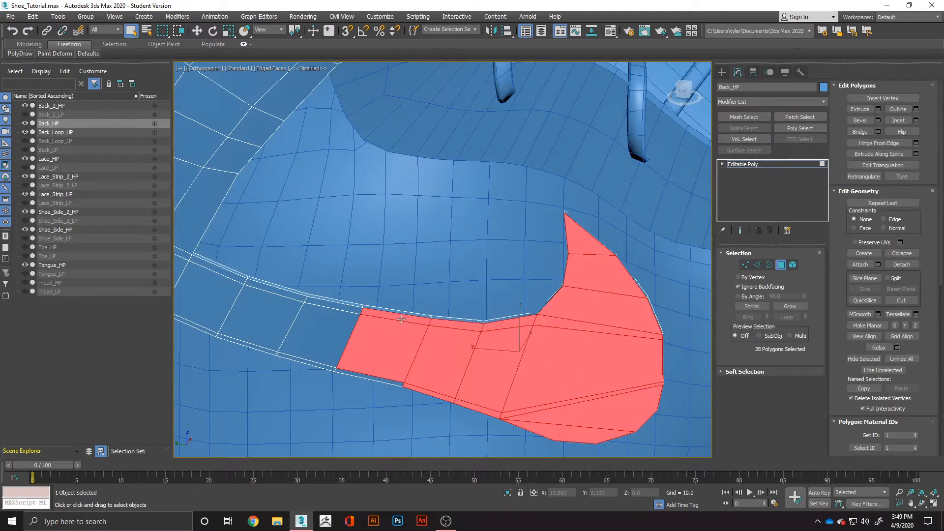
{"action": "left_click", "coordinate": [375, 376], "text": "ctrl"}
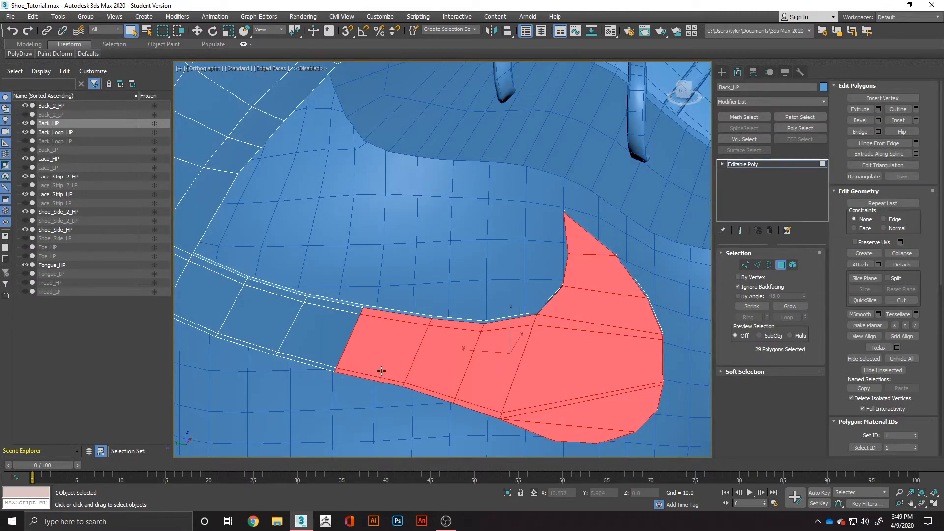
Add the remaining polygons of the side strip up to the rear panel to the selection.
{"action": "middle_click_drag", "start_coordinate": [381, 371], "coordinate": [512, 379]}
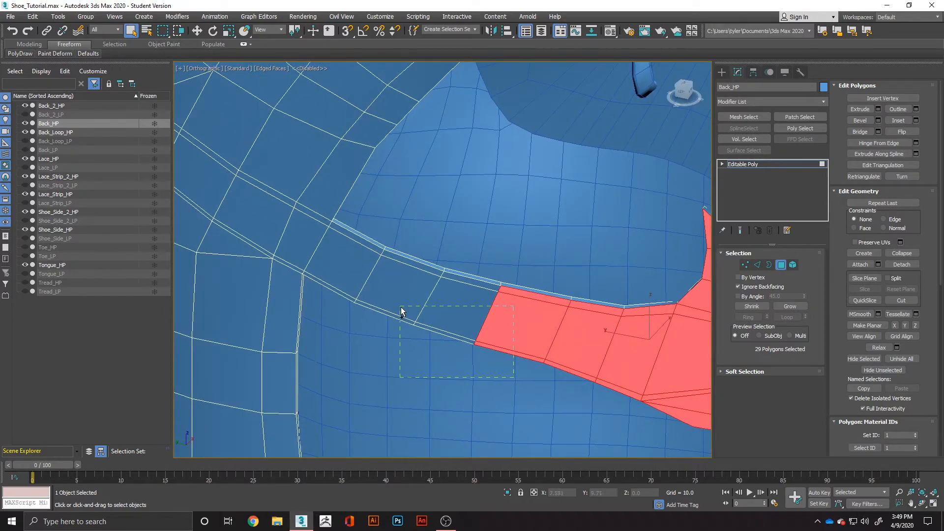
{"action": "left_click_drag", "start_coordinate": [392, 295], "coordinate": [389, 291], "text": "ctrl"}
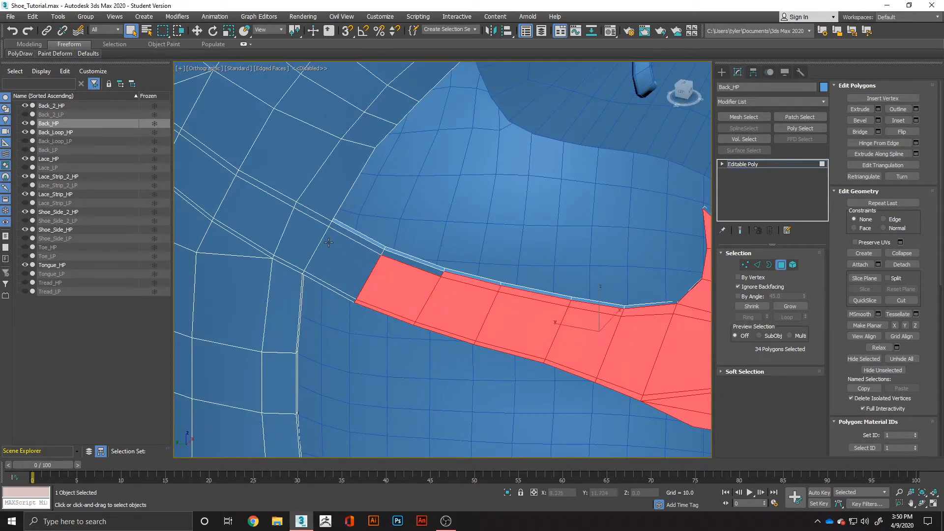
{"action": "left_click", "coordinate": [344, 256], "text": "ctrl"}
{"action": "left_click", "coordinate": [340, 293], "text": "ctrl"}
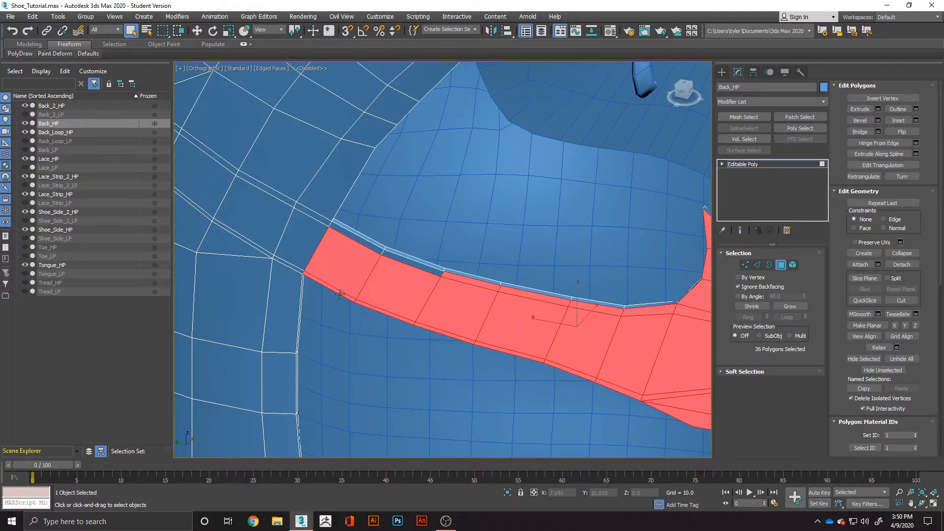
{"action": "left_click", "coordinate": [369, 246], "text": "ctrl"}
{"action": "left_click", "coordinate": [396, 255], "text": "ctrl"}
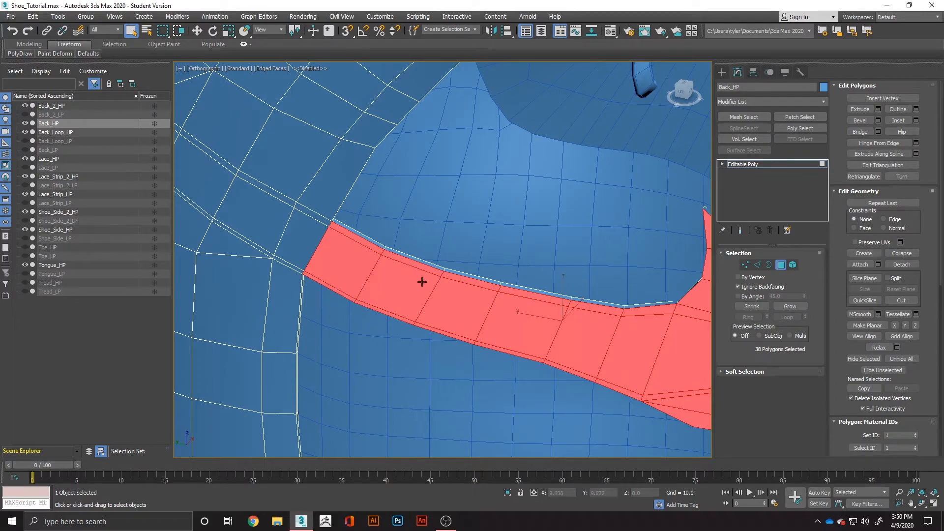
Try to inset the selected side strip polygons as a group, adjusting the inset amount.
{"action": "middle_click_drag", "start_coordinate": [396, 255], "coordinate": [444, 254], "text": "alt"}
{"action": "right_click", "coordinate": [444, 253]}
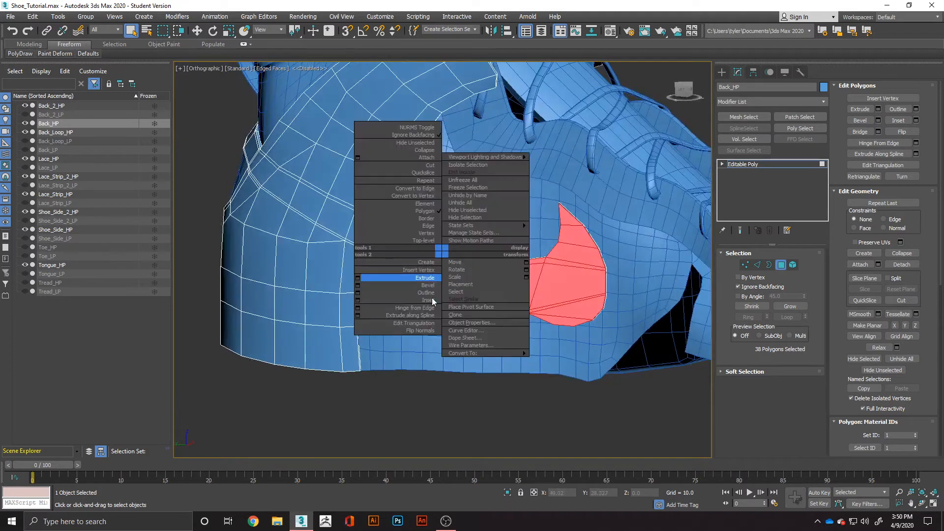
{"action": "left_click", "coordinate": [360, 306]}
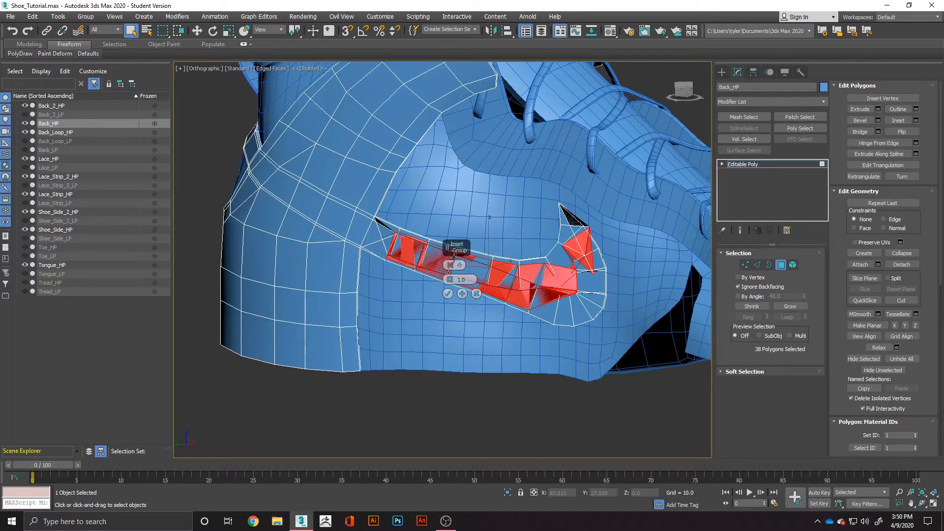
{"action": "left_click", "coordinate": [450, 264]}
{"action": "left_click", "coordinate": [476, 274]}
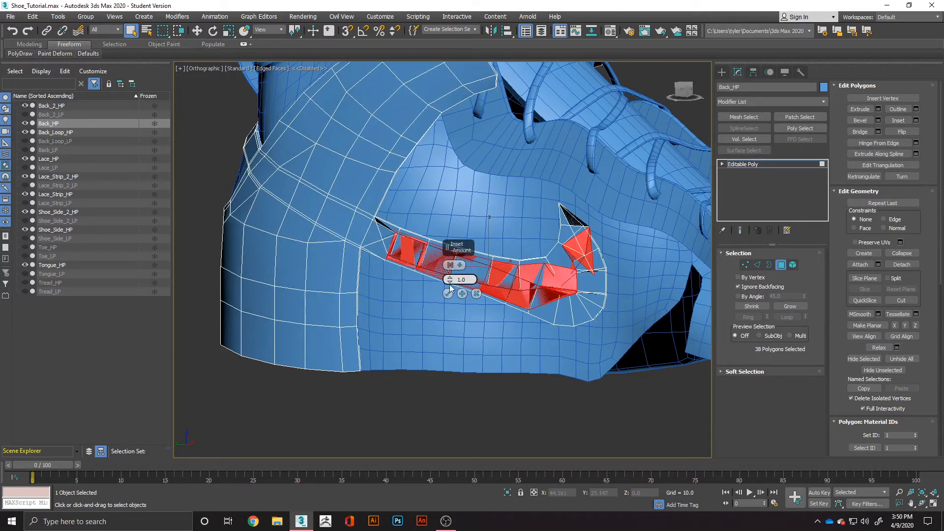
{"action": "left_click_drag", "start_coordinate": [449, 276], "coordinate": [463, 314]}
Undo the latest polygon selection changes, cancel the inset, and clear the polygon selection on the back piece.
{"action": "key", "text": "ctrl+z"}
{"action": "key", "text": "ctrl+z"}
{"action": "key", "text": "ctrl+z"}
{"action": "key", "text": "ctrl+z"}
{"action": "key", "text": "ctrl+z"}
{"action": "key", "text": "ctrl+z"}
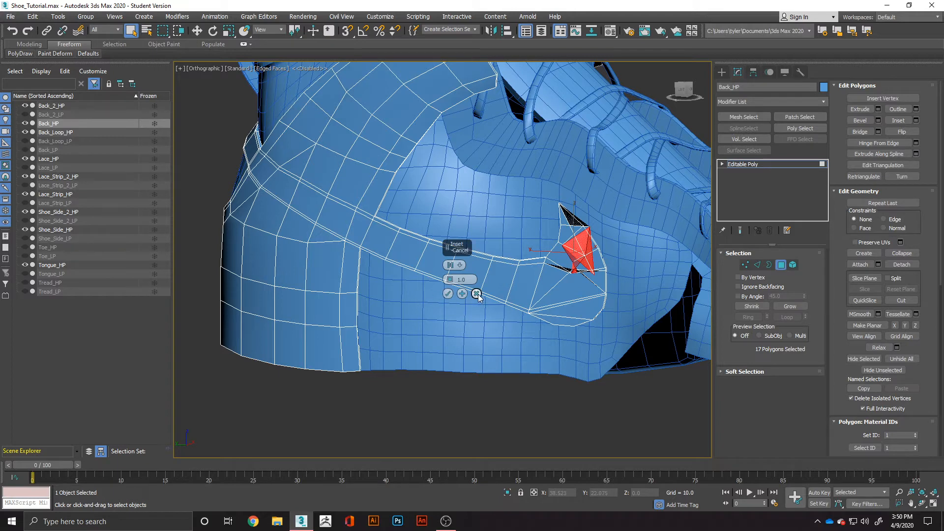
{"action": "left_click", "coordinate": [477, 294]}
{"action": "key", "text": "ctrl+d"}
{"action": "scroll", "coordinate": [529, 296], "scroll_direction": "up", "scroll_amount": 5}
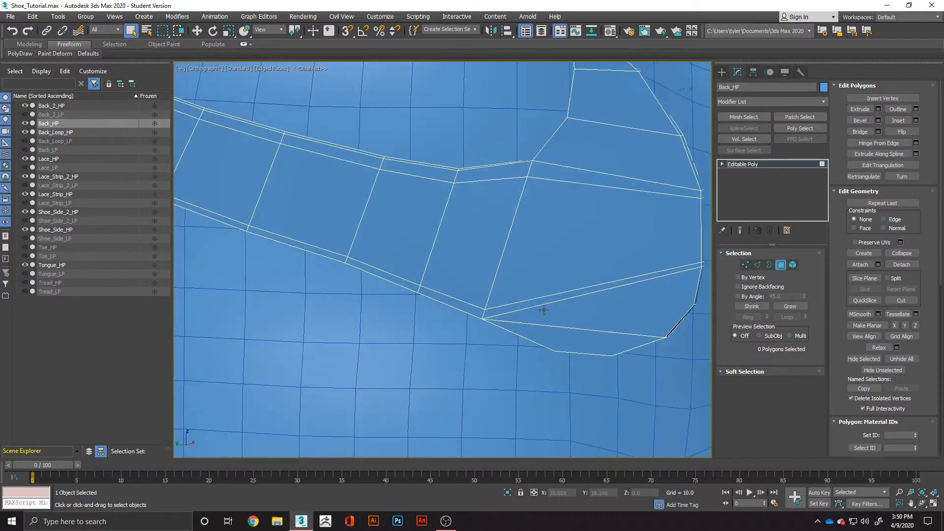
Remove the support edge loops running along the upper and lower borders of the swoosh-shaped side strip, and clear the edge selection.
{"action": "left_click", "coordinate": [757, 265]}
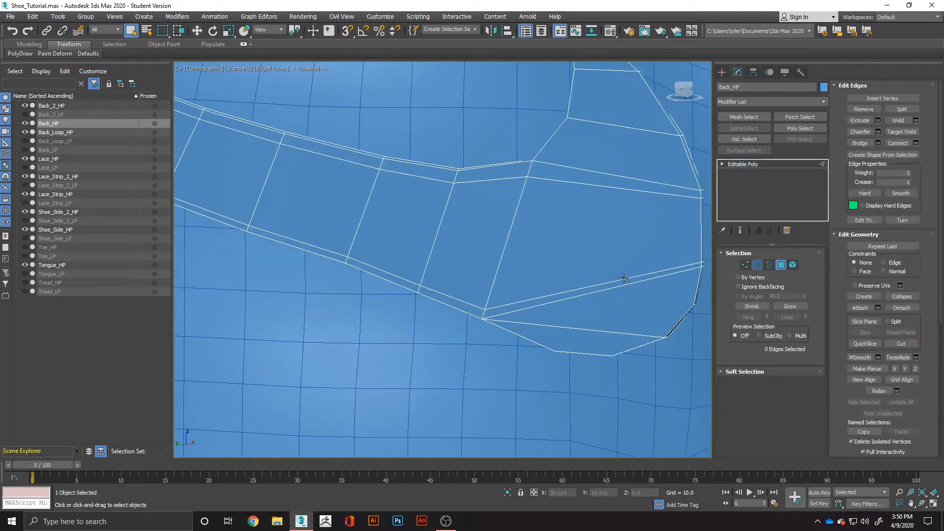
{"action": "double_click", "coordinate": [620, 280]}
{"action": "scroll", "coordinate": [620, 279], "scroll_direction": "down", "scroll_amount": 5}
{"action": "scroll", "coordinate": [615, 253], "scroll_direction": "up", "scroll_amount": 2}
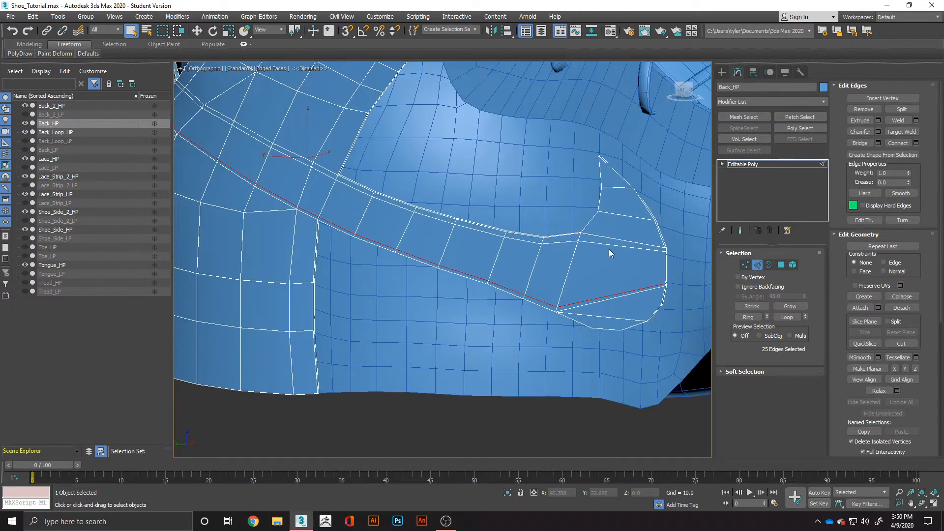
{"action": "double_click", "coordinate": [609, 245], "text": "ctrl"}
{"action": "key", "text": "ctrl+d"}
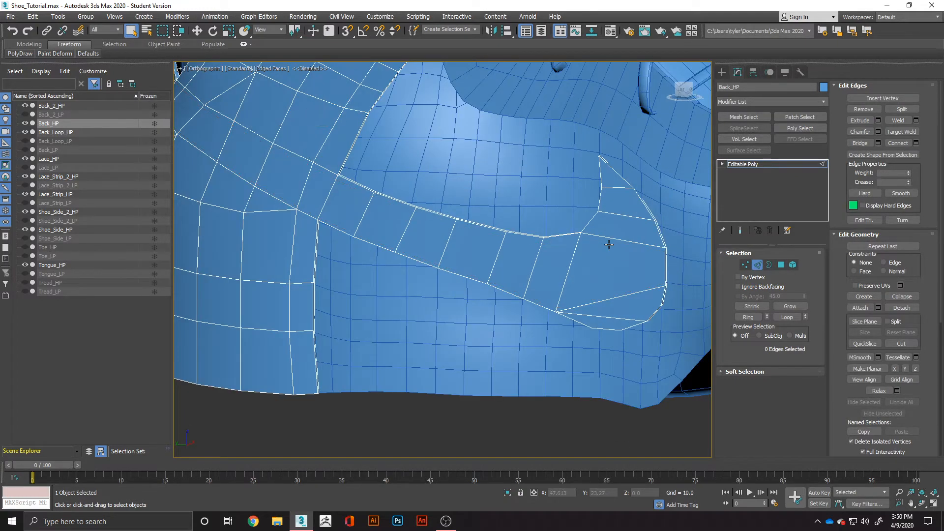
Select all polygons of the swoosh strip on one side of the shoe, from its pointed tip back to the rear panel.
{"action": "scroll", "coordinate": [600, 248], "scroll_direction": "down", "scroll_amount": 3}
{"action": "mouse_move", "coordinate": [600, 249]}
{"action": "middle_mouse_down", "text": "alt"}
{"action": "mouse_move", "coordinate": [506, 296]}
{"action": "mouse_move", "coordinate": [419, 243]}
{"action": "mouse_move", "coordinate": [422, 268]}
{"action": "mouse_move", "coordinate": [423, 241]}
{"action": "mouse_move", "coordinate": [443, 231]}
{"action": "middle_mouse_up", "text": "alt"}
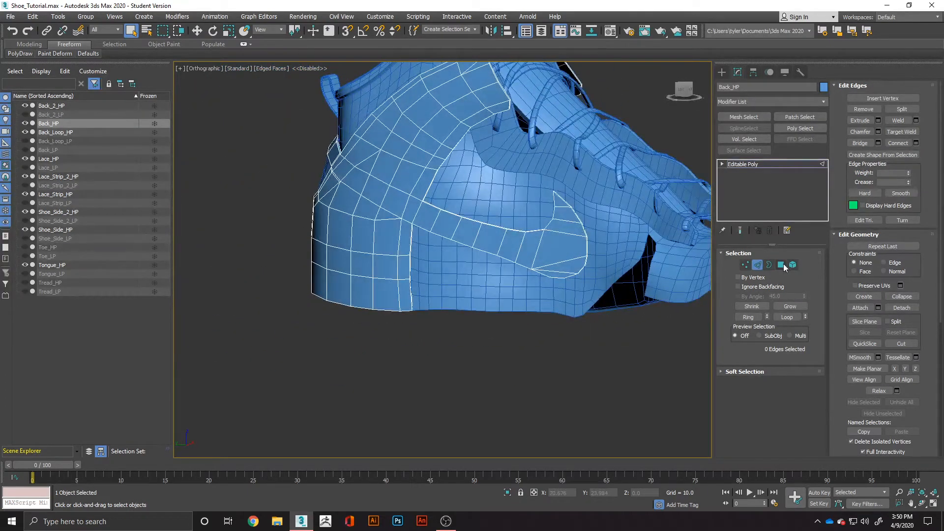
{"action": "left_click", "coordinate": [782, 266]}
{"action": "left_click", "coordinate": [559, 203]}
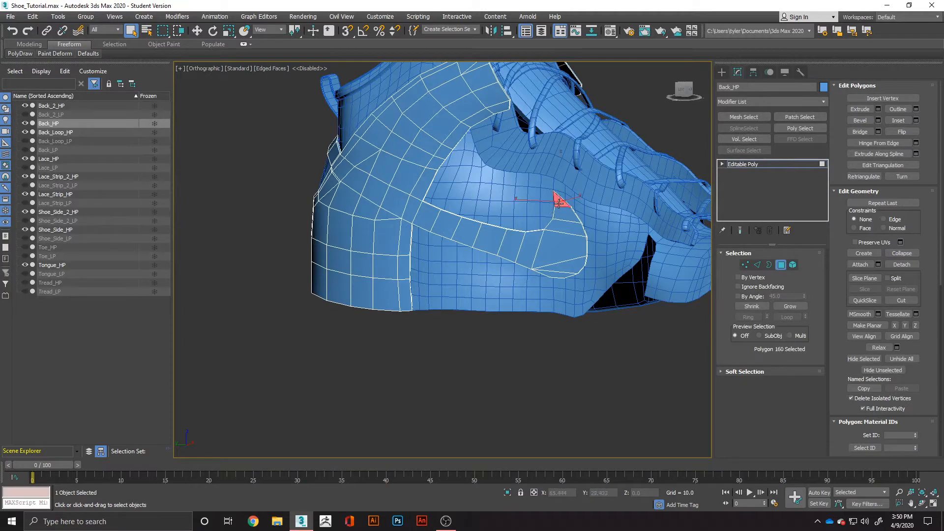
{"action": "left_click", "coordinate": [562, 213], "text": "ctrl"}
{"action": "left_click", "coordinate": [563, 225], "text": "ctrl"}
{"action": "left_click", "coordinate": [557, 250], "text": "ctrl"}
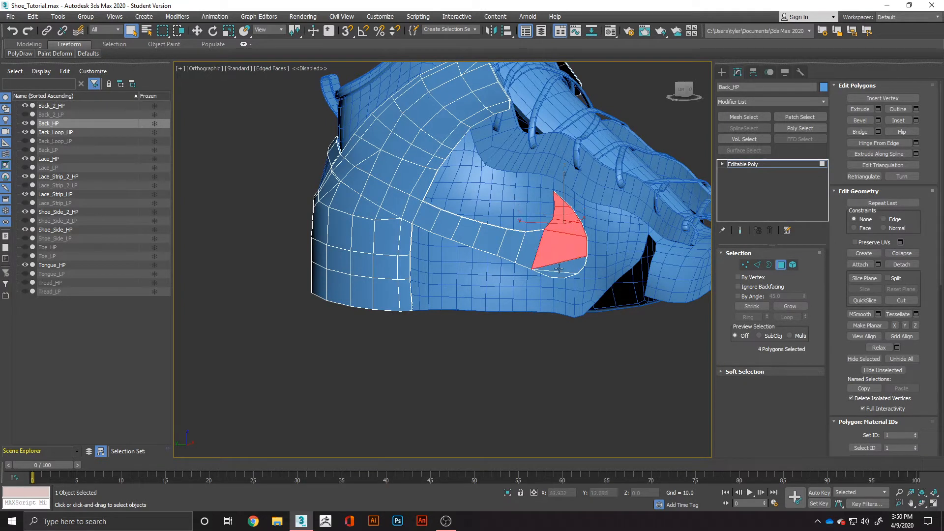
{"action": "left_click", "coordinate": [557, 267], "text": "ctrl"}
{"action": "left_click", "coordinate": [557, 276], "text": "ctrl"}
{"action": "left_click", "coordinate": [534, 255], "text": "ctrl"}
{"action": "left_click", "coordinate": [514, 247], "text": "ctrl"}
{"action": "left_click", "coordinate": [490, 239], "text": "ctrl"}
{"action": "left_click", "coordinate": [467, 232], "text": "ctrl"}
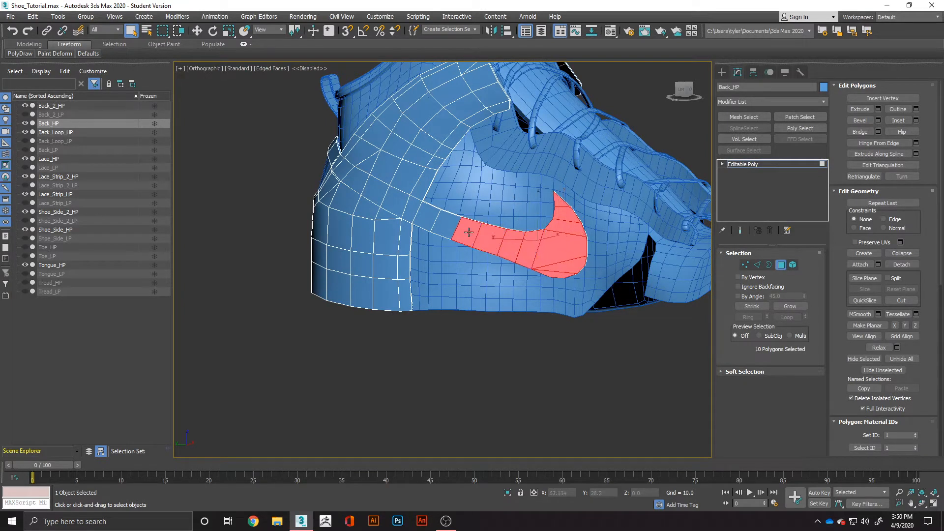
{"action": "left_click", "coordinate": [437, 221], "text": "ctrl"}
{"action": "left_click", "coordinate": [433, 220], "text": "ctrl"}
Add the matching swoosh strip polygons on the opposite side of the shoe to the selection, up to the rear panel.
{"action": "middle_click_drag", "start_coordinate": [434, 220], "coordinate": [537, 207], "text": "alt"}
{"action": "left_click", "coordinate": [535, 205], "text": "ctrl"}
{"action": "left_click", "coordinate": [524, 230], "text": "ctrl"}
{"action": "left_click", "coordinate": [521, 257], "text": "ctrl"}
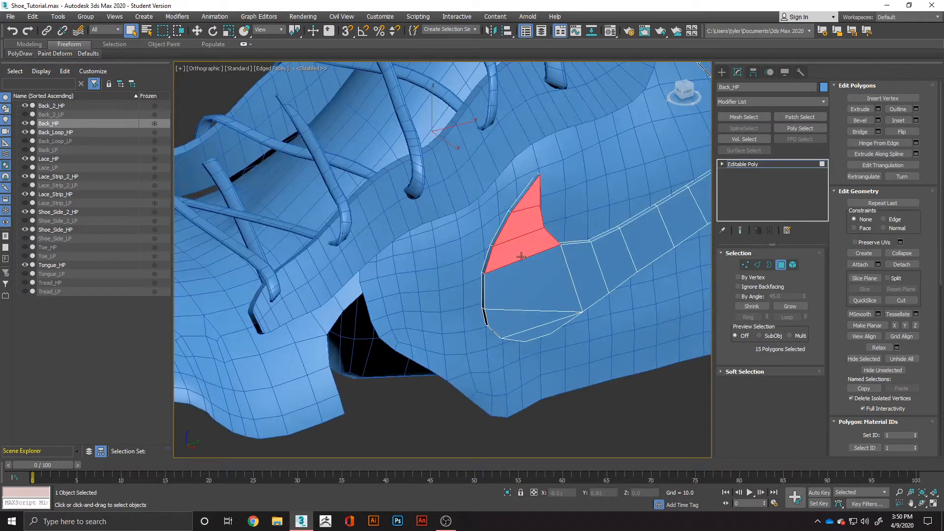
{"action": "left_click", "coordinate": [523, 295], "text": "ctrl"}
{"action": "left_click", "coordinate": [521, 323], "text": "ctrl"}
{"action": "left_click", "coordinate": [537, 326], "text": "ctrl"}
{"action": "left_click", "coordinate": [585, 287], "text": "ctrl"}
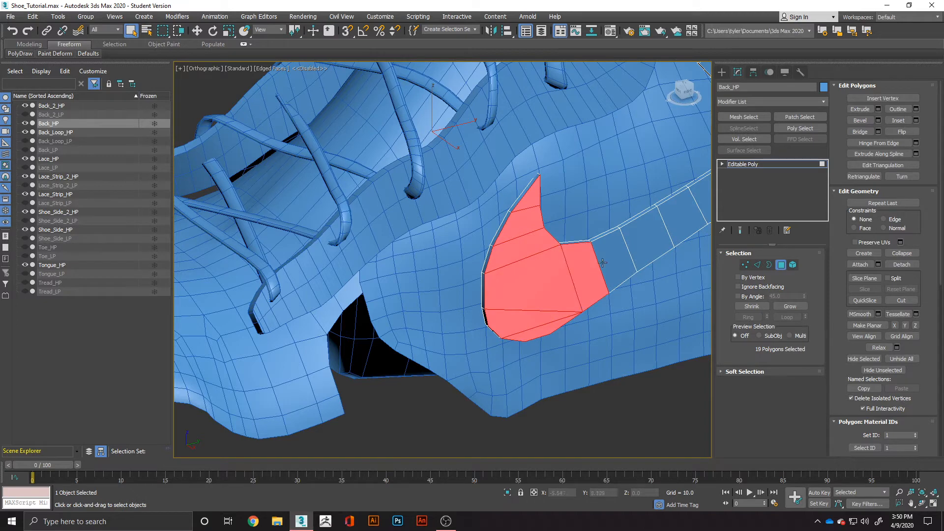
{"action": "left_click", "coordinate": [611, 257], "text": "ctrl"}
{"action": "left_click", "coordinate": [639, 238], "text": "ctrl"}
{"action": "left_click", "coordinate": [674, 220], "text": "ctrl"}
{"action": "middle_click_drag", "start_coordinate": [674, 221], "coordinate": [585, 236], "text": "alt"}
{"action": "left_click", "coordinate": [614, 213], "text": "ctrl"}
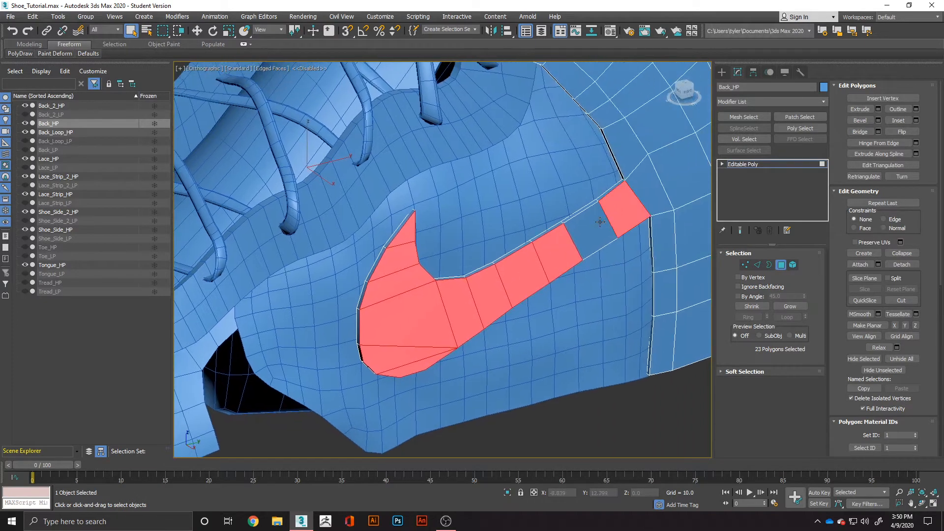
{"action": "left_click", "coordinate": [593, 227], "text": "ctrl"}
Inset the selected swoosh polygons on both sides twice, using an amount of 0.024.
{"action": "right_click", "coordinate": [593, 226]}
{"action": "left_click", "coordinate": [511, 275]}
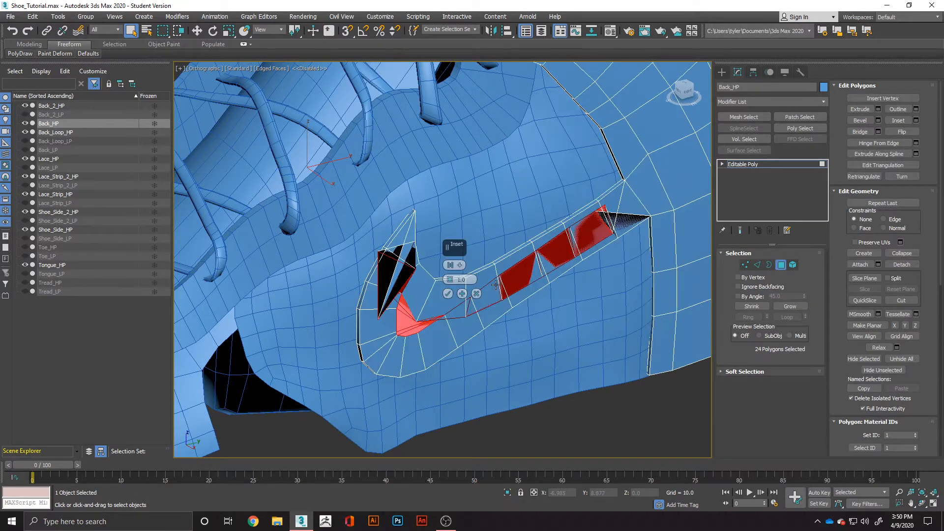
{"action": "left_click_drag", "start_coordinate": [451, 282], "coordinate": [451, 273]}
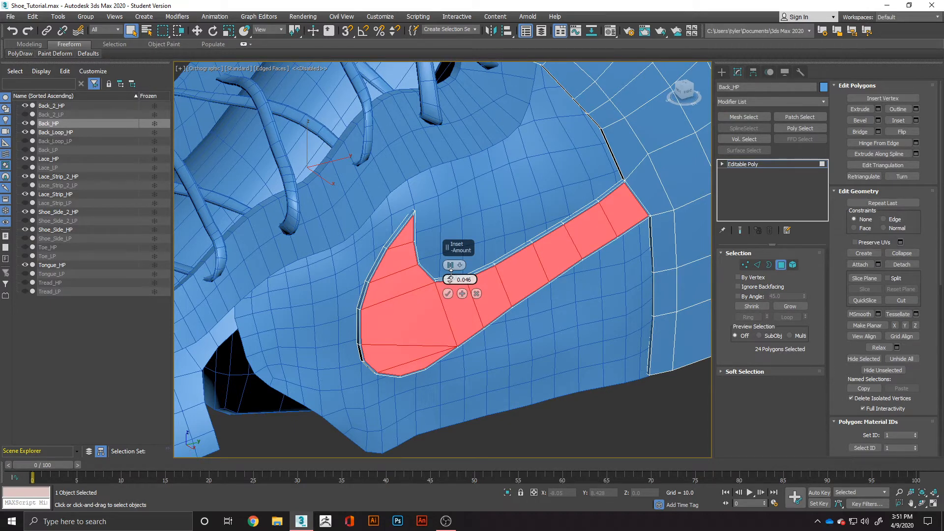
{"action": "left_click_drag", "start_coordinate": [451, 273], "coordinate": [453, 273]}
{"action": "scroll", "coordinate": [415, 227], "scroll_direction": "up", "scroll_amount": 5}
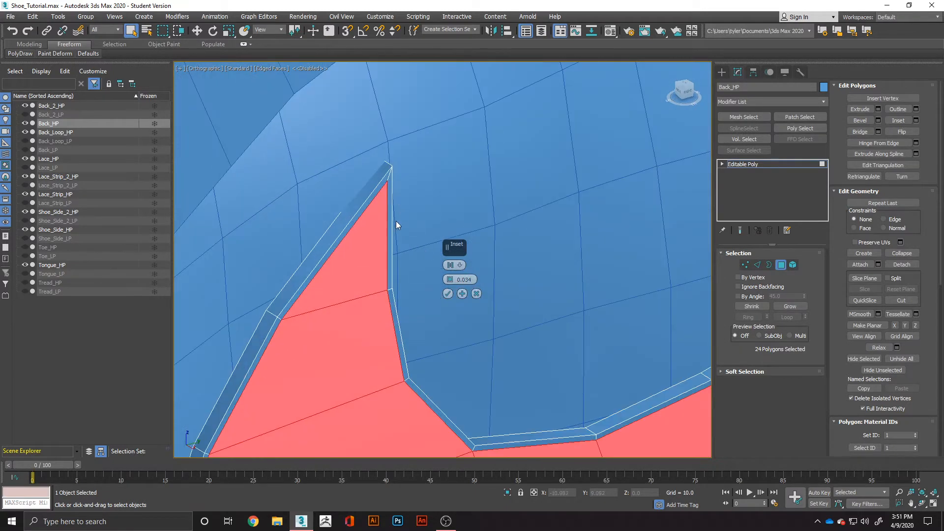
{"action": "left_click_drag", "start_coordinate": [450, 282], "coordinate": [450, 282]}
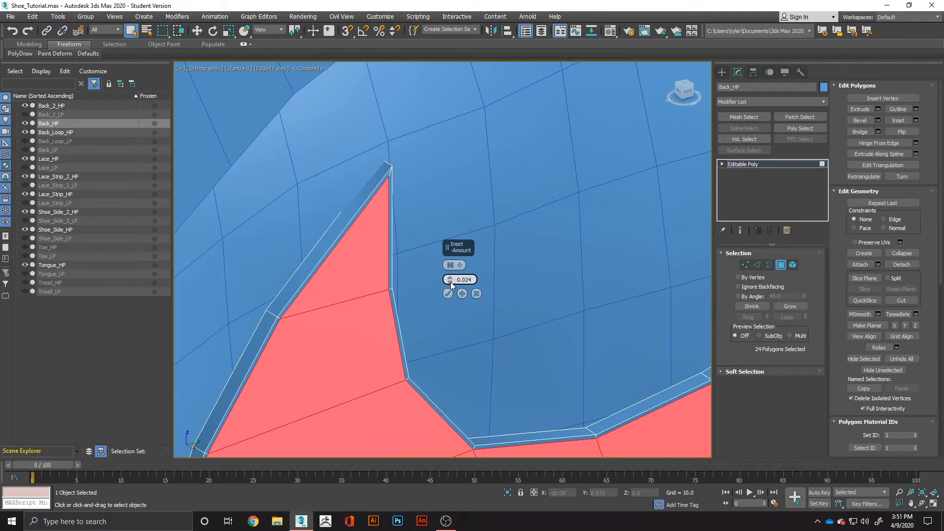
{"action": "left_click", "coordinate": [448, 293]}
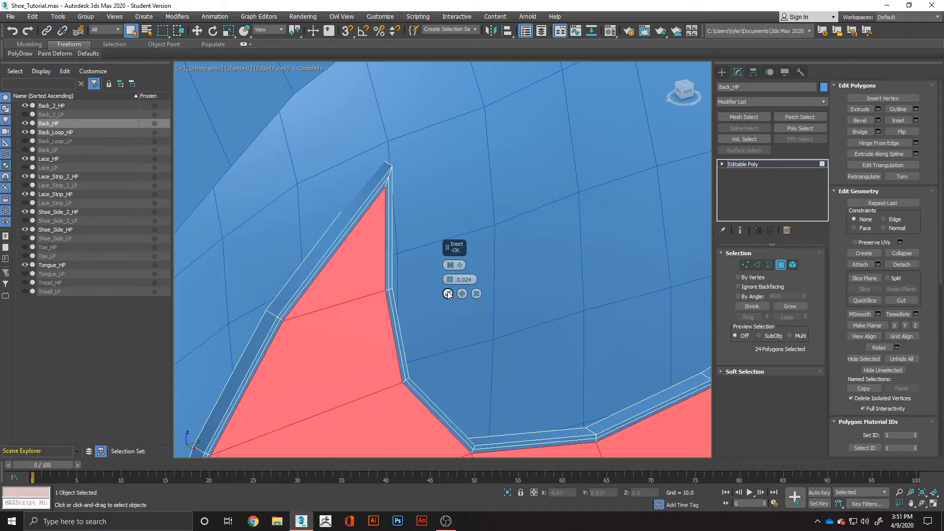
Add support edge loops with SwiftLoop along the rear panel's front edges beside the swoosh strips, and clear the polygon selection.
{"action": "scroll", "coordinate": [447, 295], "scroll_direction": "down", "scroll_amount": 5}
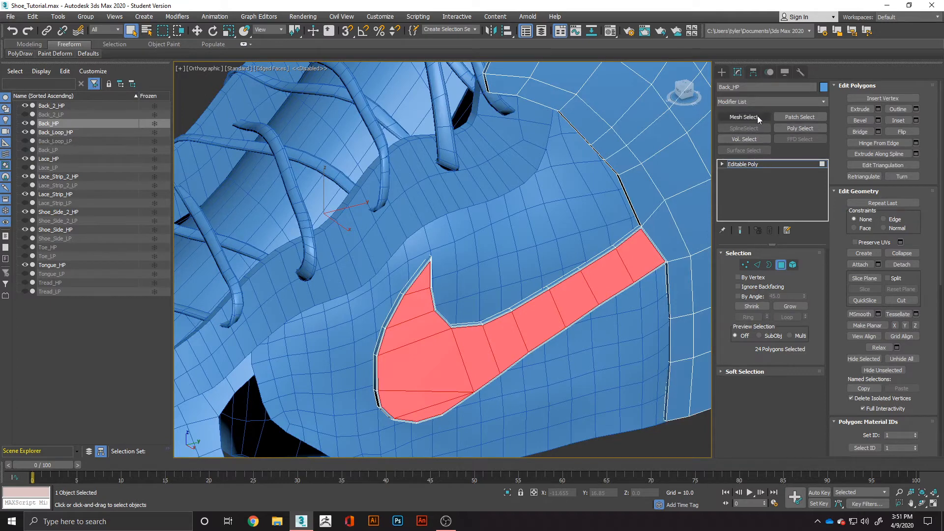
{"action": "scroll", "coordinate": [518, 256], "scroll_direction": "up", "scroll_amount": 4}
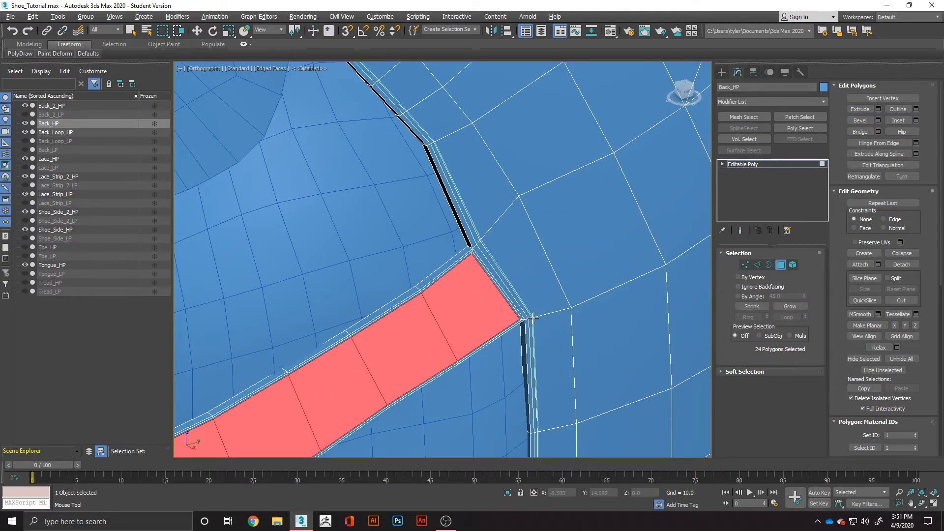
{"action": "scroll", "coordinate": [533, 317], "scroll_direction": "down", "scroll_amount": 5}
{"action": "middle_click_drag", "start_coordinate": [533, 318], "coordinate": [666, 273], "text": "alt"}
{"action": "scroll", "coordinate": [320, 297], "scroll_direction": "up", "scroll_amount": 4}
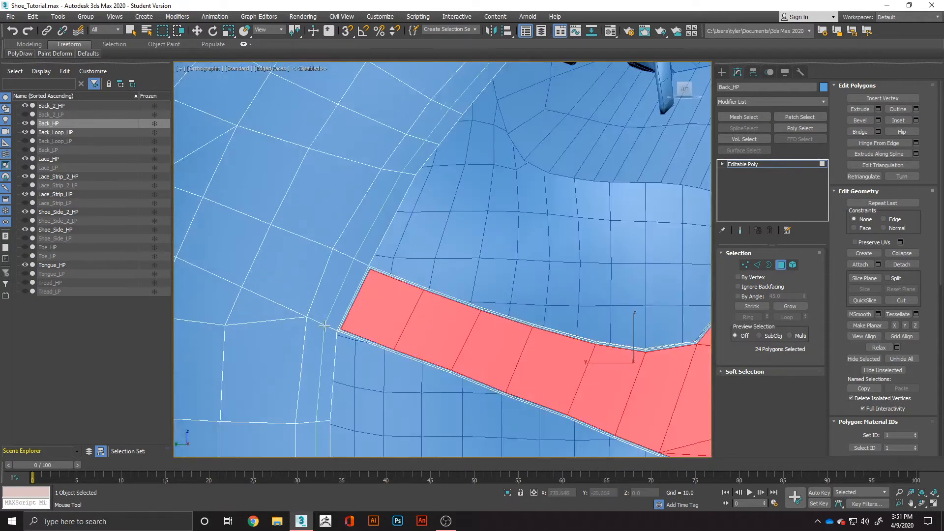
{"action": "left_click_drag", "start_coordinate": [324, 326], "coordinate": [333, 333]}
{"action": "left_click", "coordinate": [328, 421]}
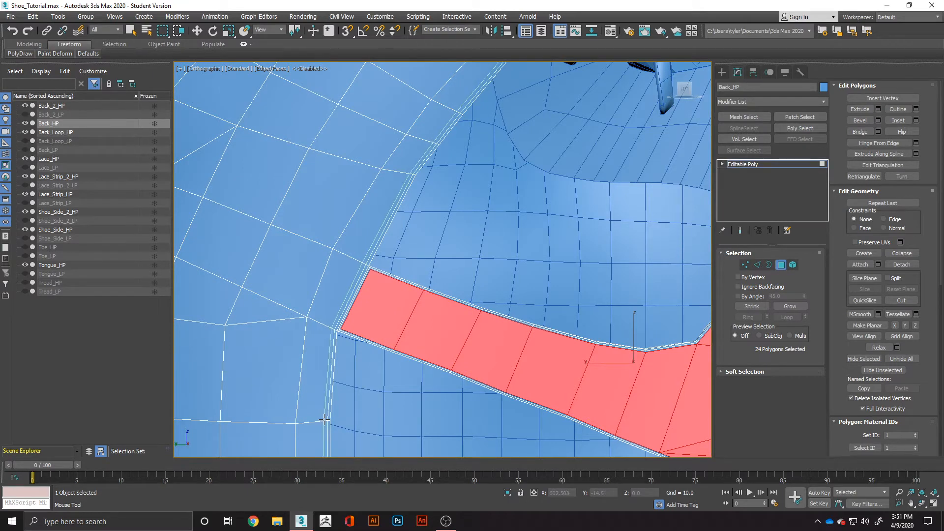
{"action": "right_click", "coordinate": [360, 412]}
{"action": "scroll", "coordinate": [462, 364], "scroll_direction": "down", "scroll_amount": 7}
{"action": "left_click", "coordinate": [309, 404]}
Apply an OpenSubdiv modifier to the back piece and inspect the smoothing where the swoosh strip meets the rear panel.
{"action": "middle_click_drag", "start_coordinate": [496, 390], "coordinate": [455, 404], "text": "alt"}
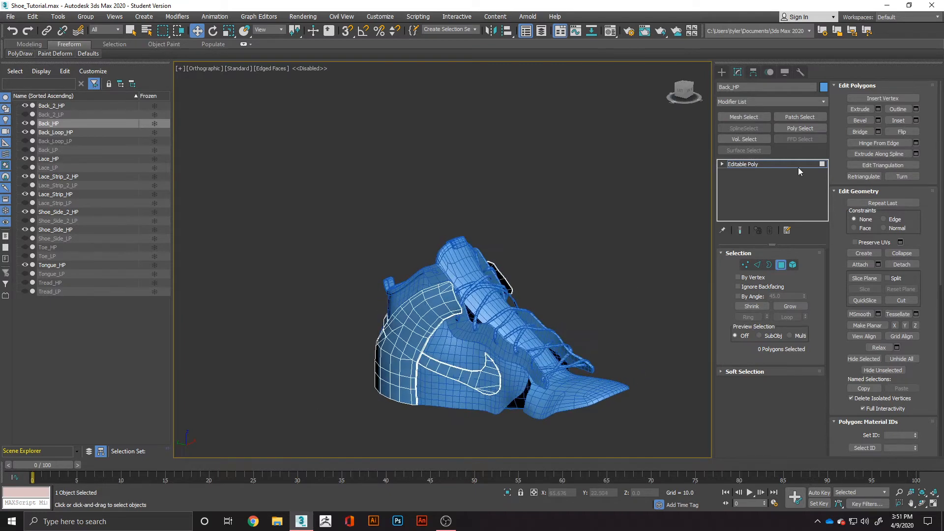
{"action": "left_click", "coordinate": [789, 103]}
{"action": "type", "text": "o"}
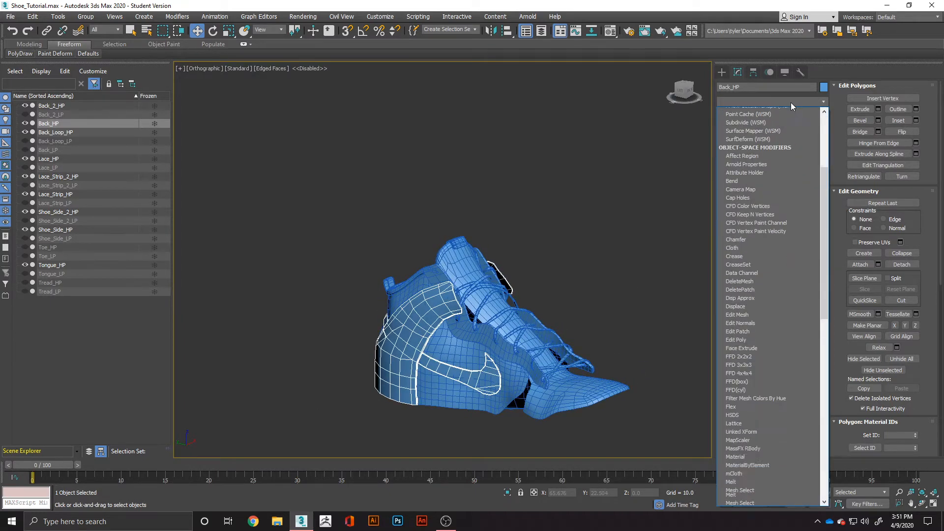
{"action": "key", "text": "Return"}
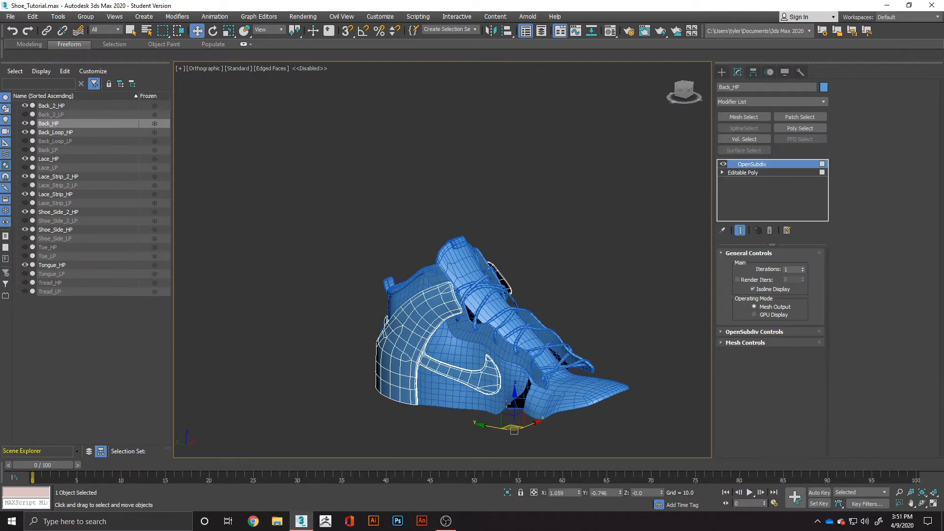
{"action": "scroll", "coordinate": [480, 417], "scroll_direction": "up", "scroll_amount": 5}
{"action": "scroll", "coordinate": [446, 239], "scroll_direction": "up", "scroll_amount": 3}
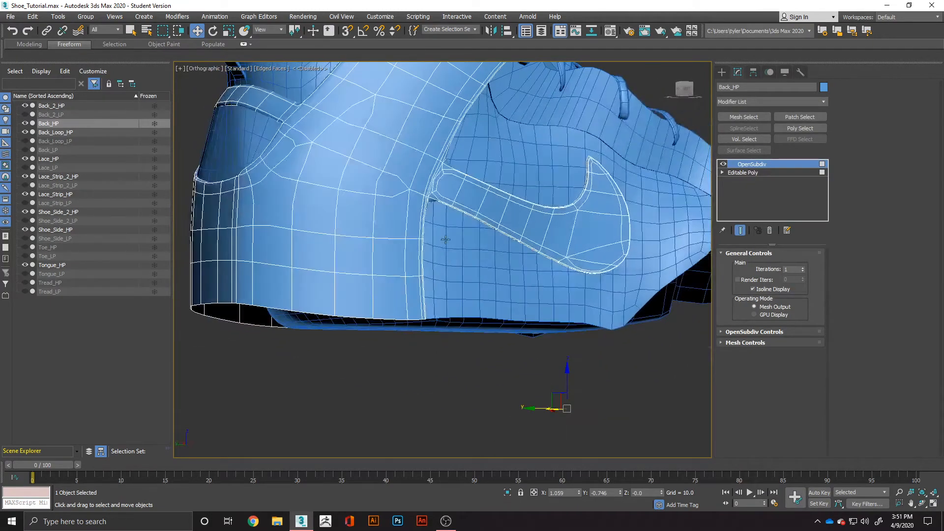
{"action": "scroll", "coordinate": [445, 240], "scroll_direction": "up", "scroll_amount": 5}
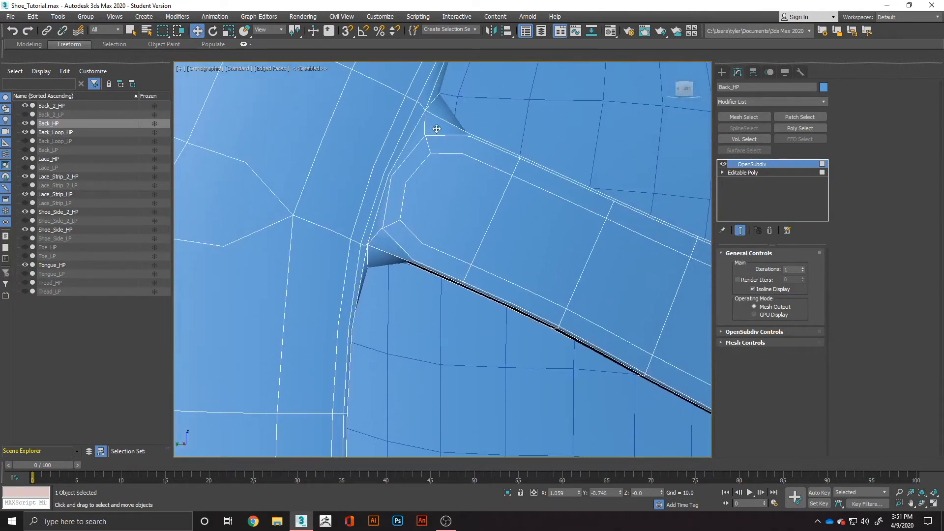
{"action": "scroll", "coordinate": [418, 226], "scroll_direction": "down", "scroll_amount": 6}
{"action": "middle_click_drag", "start_coordinate": [497, 211], "coordinate": [364, 246], "text": "alt"}
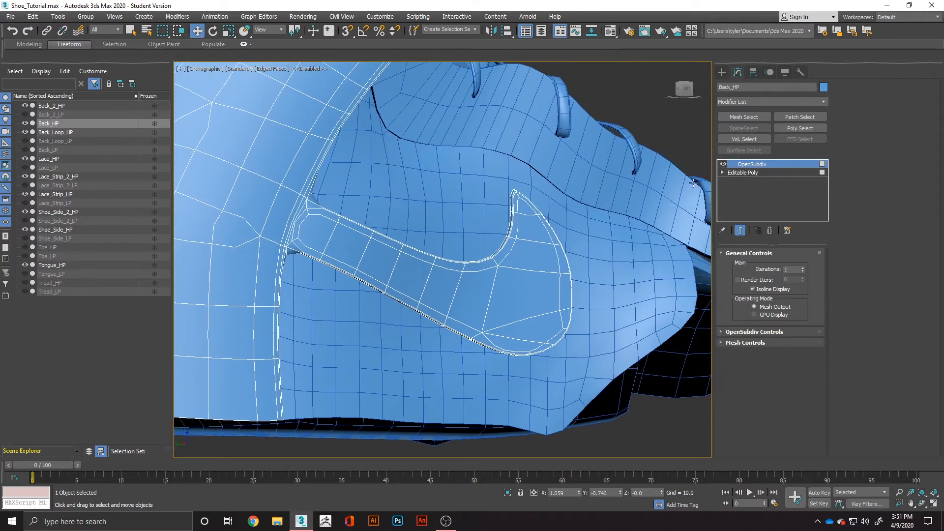
Add support loops with SwiftLoop on the base mesh where the swoosh meets the rear panel, and recheck the OpenSubdiv smoothing.
{"action": "left_click", "coordinate": [751, 173]}
{"action": "key", "text": "4"}
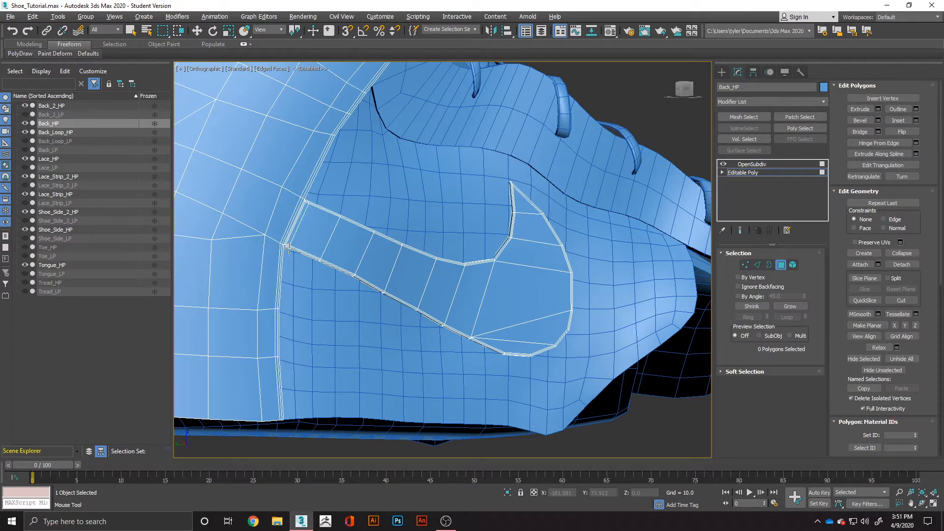
{"action": "middle_click_drag", "start_coordinate": [294, 251], "coordinate": [306, 314], "text": "alt"}
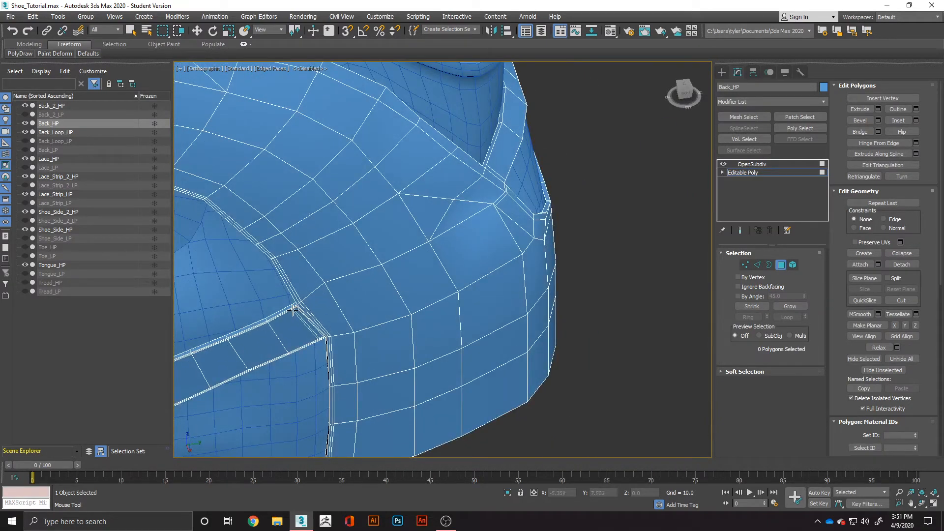
{"action": "left_click", "coordinate": [765, 166]}
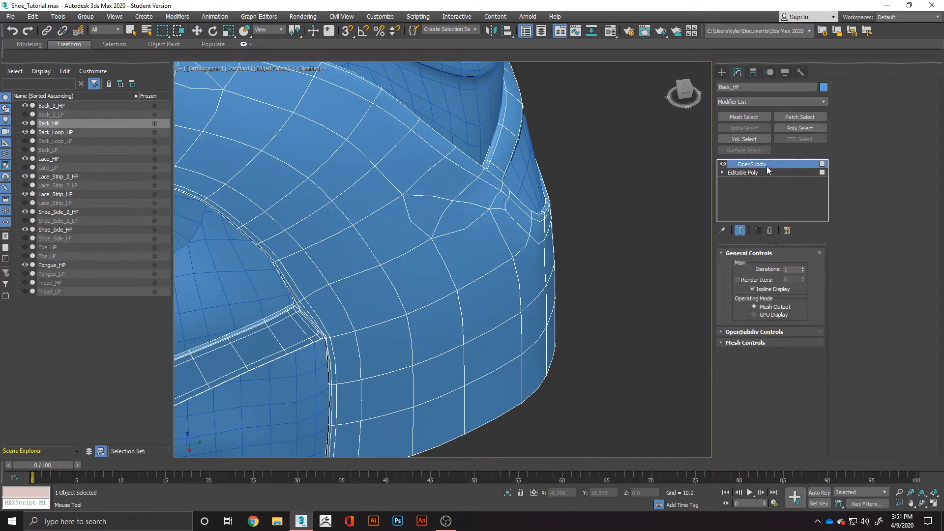
{"action": "key", "text": "w"}
{"action": "scroll", "coordinate": [306, 360], "scroll_direction": "down", "scroll_amount": 6}
{"action": "middle_click_drag", "start_coordinate": [306, 359], "coordinate": [369, 344], "text": "alt"}
{"action": "scroll", "coordinate": [369, 327], "scroll_direction": "up", "scroll_amount": 5}
{"action": "scroll", "coordinate": [369, 327], "scroll_direction": "up", "scroll_amount": 2}
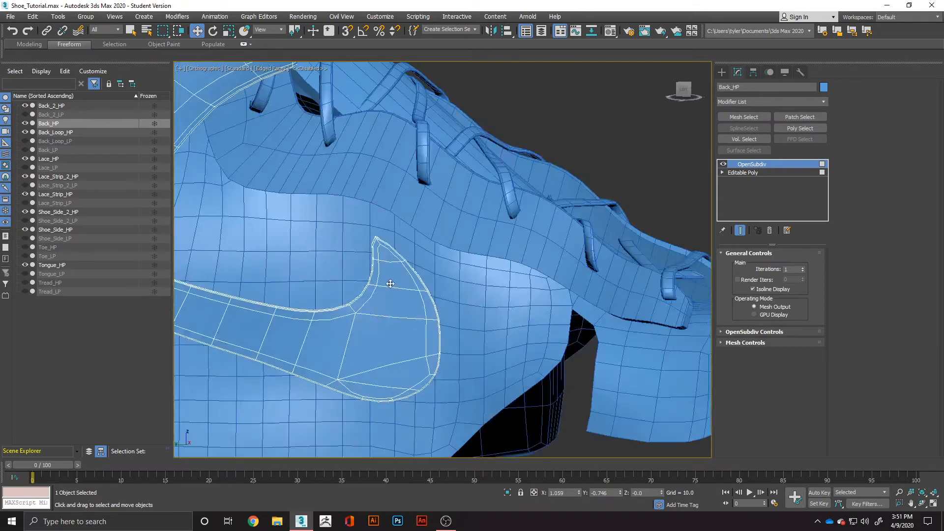
Enable Ignore Backfacing and chamfer the short edges at one swoosh's pointed tip on the base mesh by 0.04.
{"action": "left_click", "coordinate": [756, 172]}
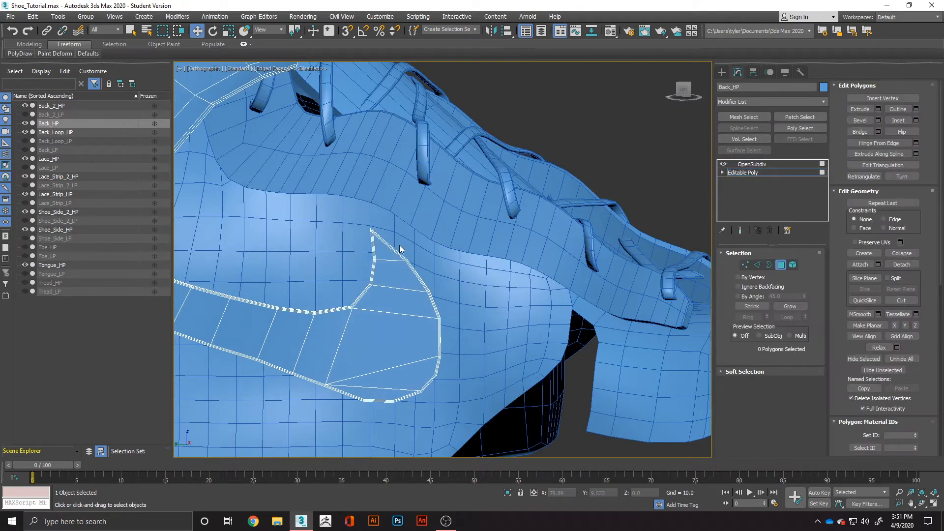
{"action": "scroll", "coordinate": [400, 247], "scroll_direction": "up", "scroll_amount": 4}
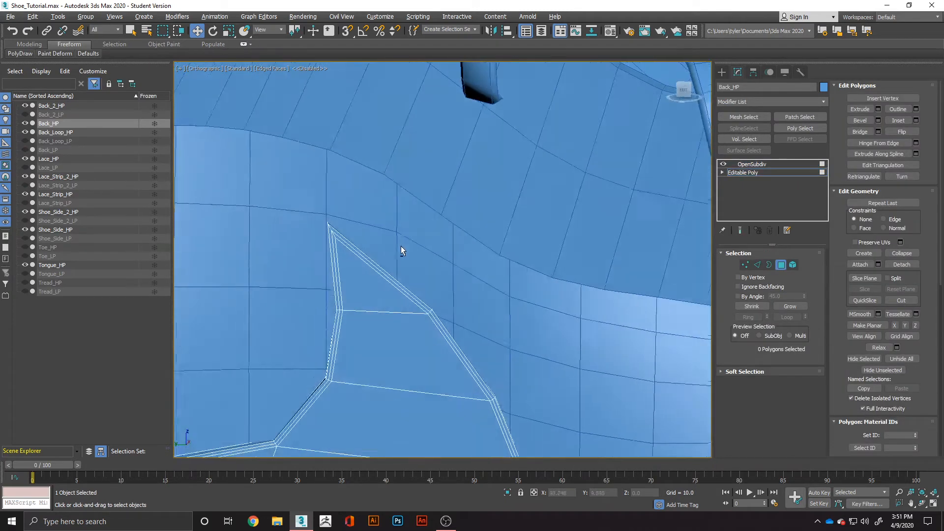
{"action": "left_click", "coordinate": [757, 265]}
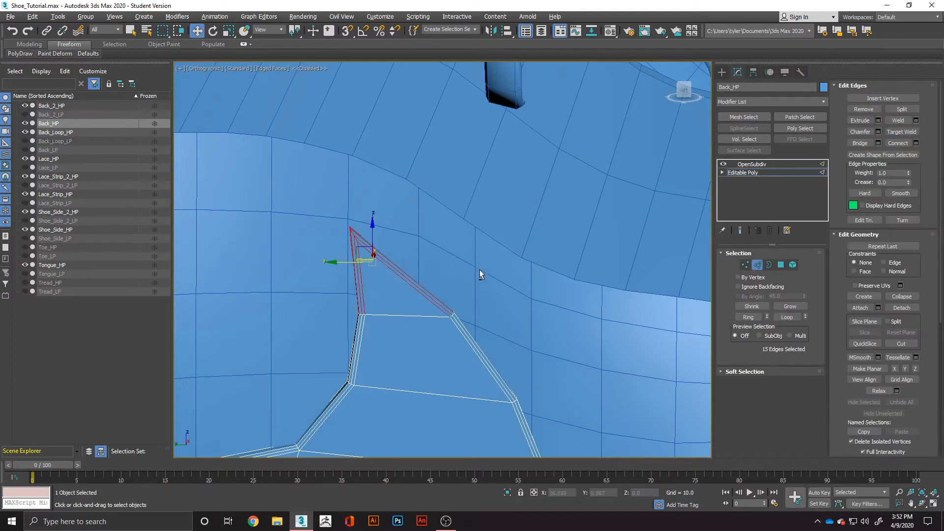
{"action": "left_click_drag", "start_coordinate": [277, 317], "coordinate": [278, 316]}
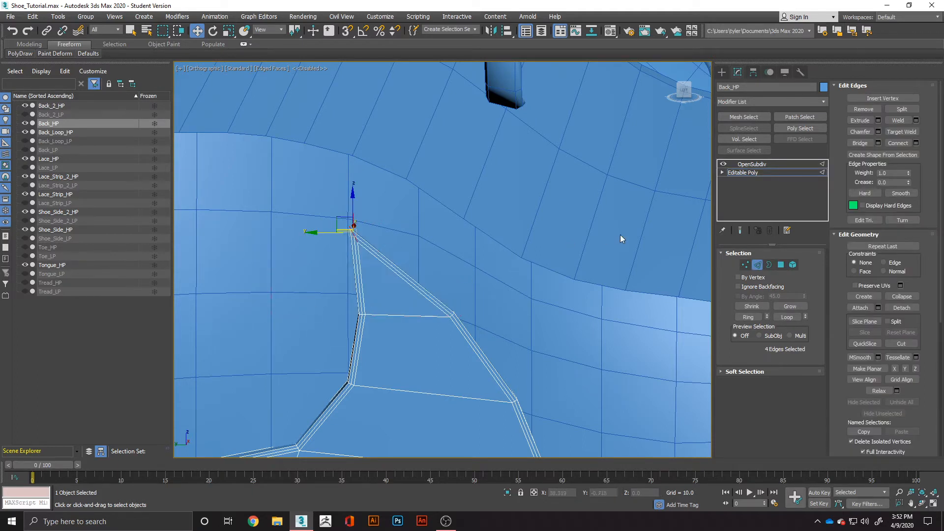
{"action": "left_click", "coordinate": [746, 289]}
{"action": "left_click", "coordinate": [375, 209]}
{"action": "left_click_drag", "start_coordinate": [361, 277], "coordinate": [362, 276]}
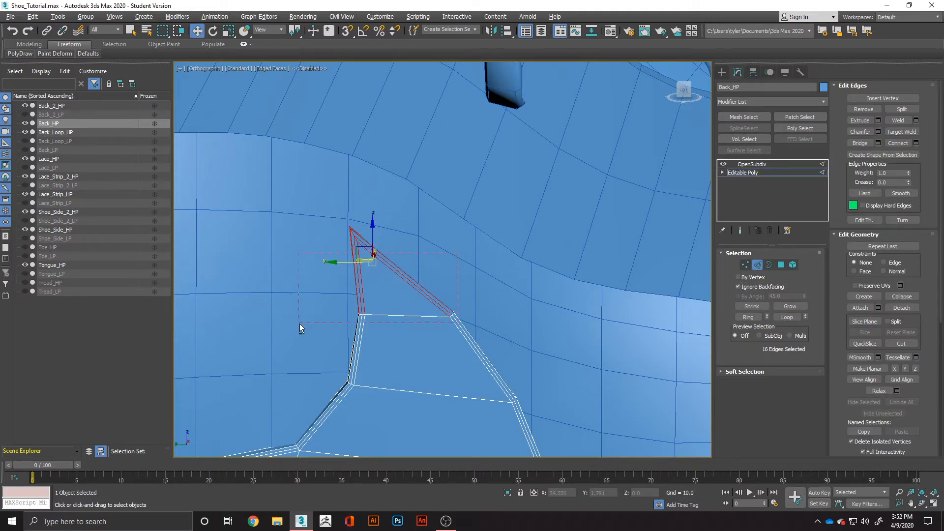
{"action": "left_click_drag", "start_coordinate": [300, 323], "coordinate": [299, 323], "text": "alt"}
{"action": "left_click_drag", "start_coordinate": [296, 215], "coordinate": [472, 254]}
{"action": "left_click_drag", "start_coordinate": [305, 363], "coordinate": [305, 363], "text": "alt"}
{"action": "right_click", "coordinate": [362, 269]}
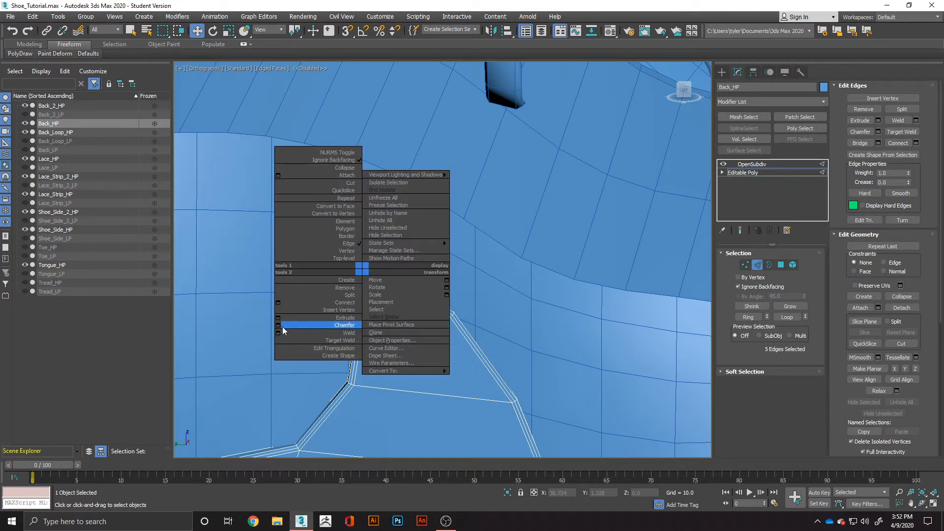
{"action": "left_click", "coordinate": [279, 325]}
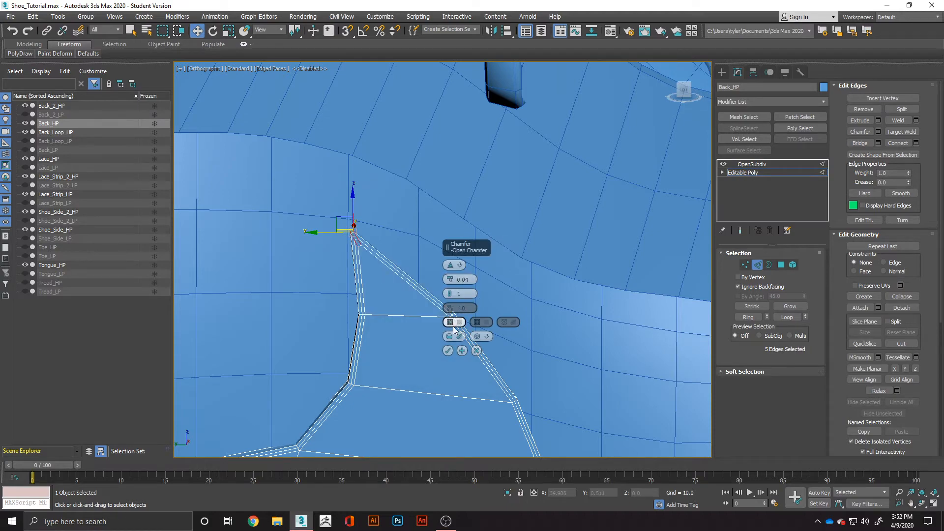
{"action": "left_click", "coordinate": [447, 350]}
Chamfer the short edges at the pointed tip of the opposite side's swoosh by 0.04 with 1 segment.
{"action": "scroll", "coordinate": [491, 341], "scroll_direction": "down", "scroll_amount": 6}
{"action": "middle_click_drag", "start_coordinate": [571, 335], "coordinate": [454, 336], "text": "alt"}
{"action": "scroll", "coordinate": [453, 336], "scroll_direction": "up", "scroll_amount": 2}
{"action": "scroll", "coordinate": [446, 345], "scroll_direction": "up", "scroll_amount": 4}
{"action": "key", "text": "ctrl+z"}
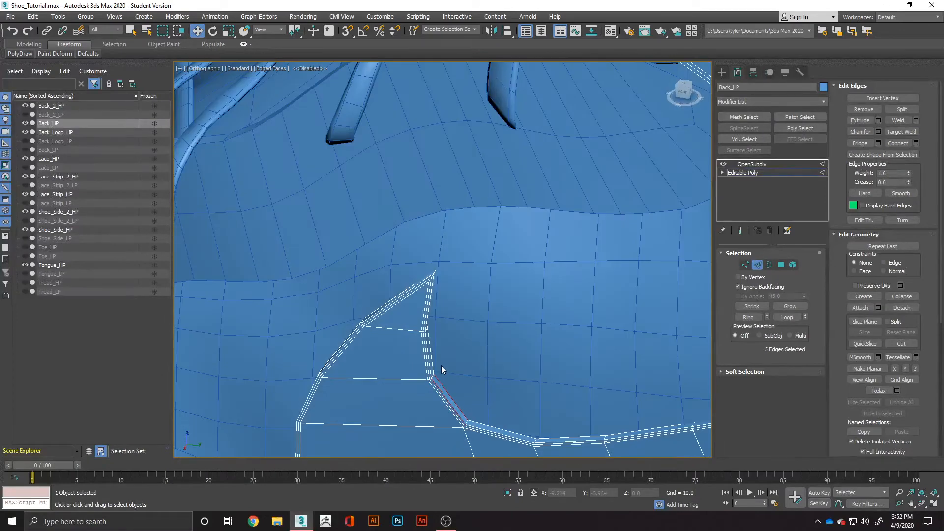
{"action": "key", "text": "ctrl+z"}
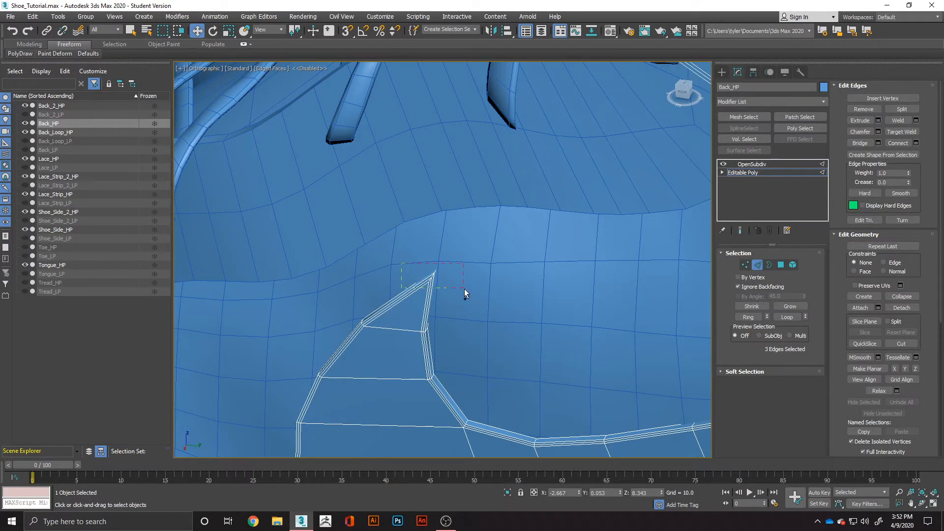
{"action": "left_click_drag", "start_coordinate": [464, 288], "coordinate": [463, 289], "text": "ctrl"}
{"action": "right_click", "coordinate": [404, 273]}
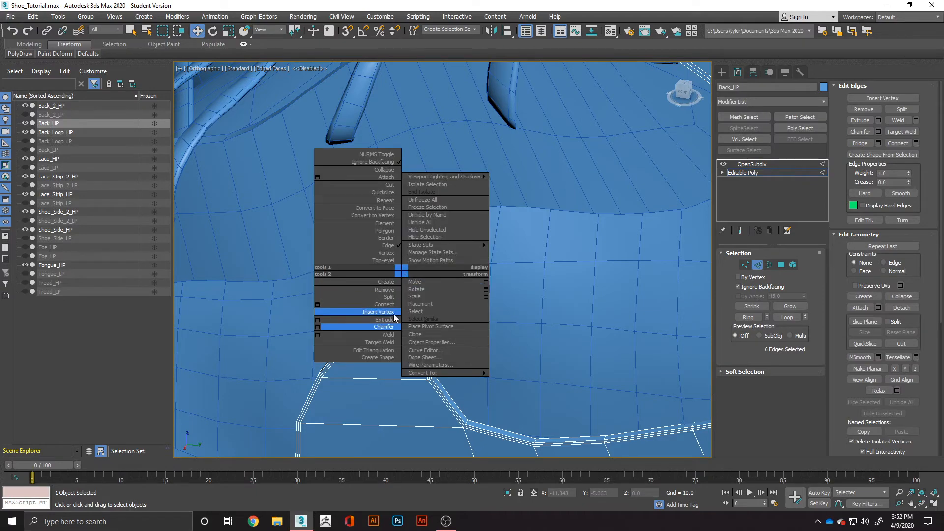
{"action": "left_click", "coordinate": [318, 327]}
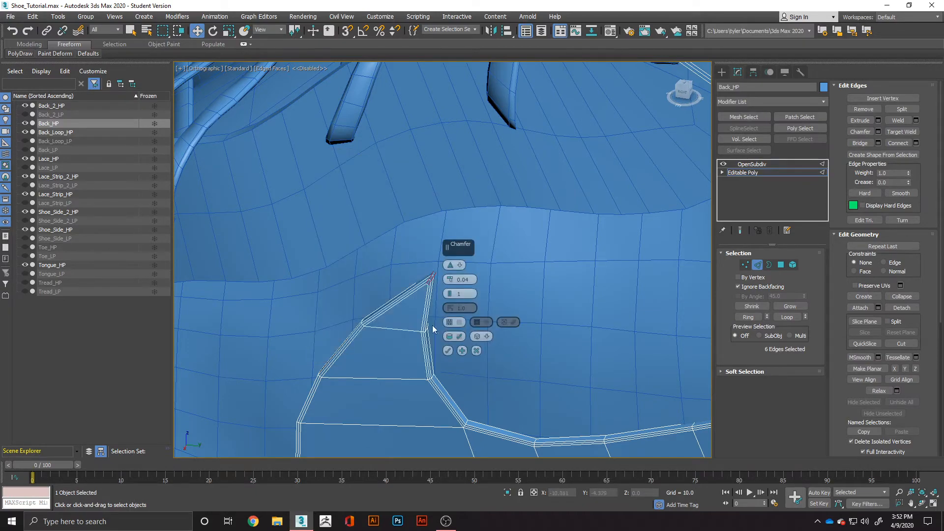
{"action": "left_click", "coordinate": [448, 350]}
Clear the edge selection and inspect the OpenSubdiv smoothing of the swoosh and rear panel.
{"action": "middle_click_drag", "start_coordinate": [448, 350], "coordinate": [536, 327], "text": "alt"}
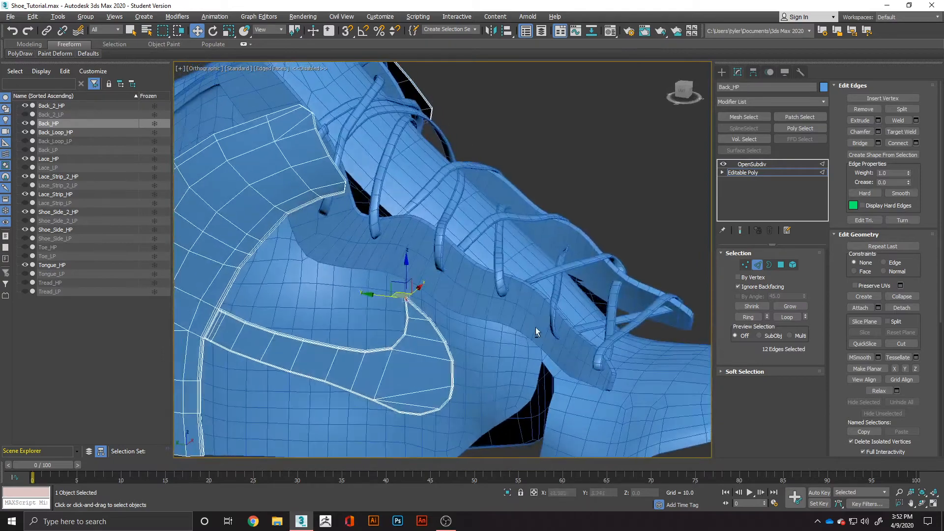
{"action": "left_click", "coordinate": [488, 338]}
{"action": "left_click", "coordinate": [752, 164]}
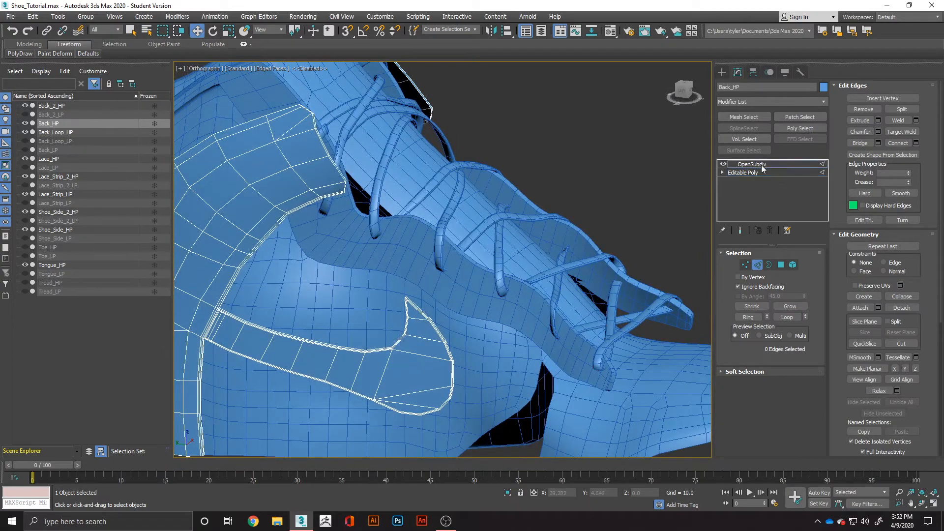
{"action": "middle_click_drag", "start_coordinate": [518, 315], "coordinate": [402, 354], "text": "alt"}
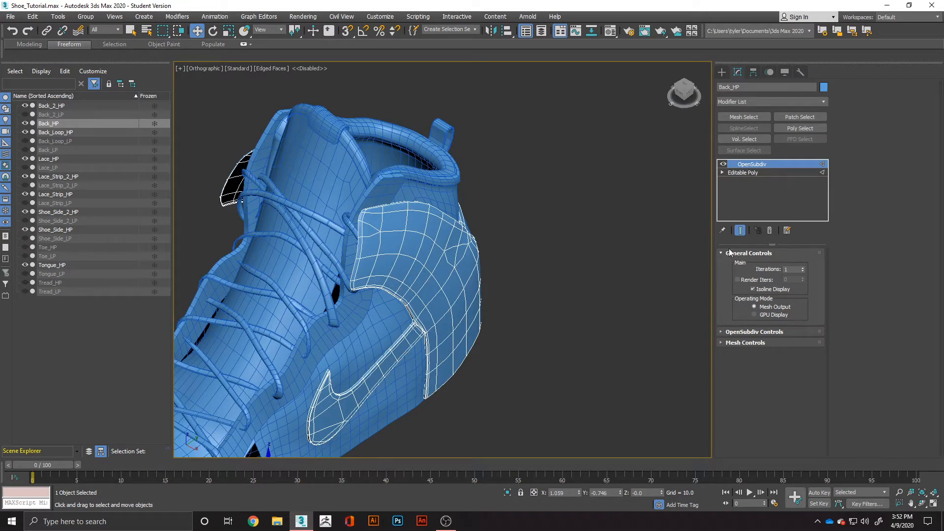
Add a support edge loop with SwiftLoop along the outer border of the back piece's base mesh.
{"action": "left_click", "coordinate": [754, 173]}
{"action": "middle_click_drag", "start_coordinate": [392, 226], "coordinate": [402, 248], "text": "alt"}
{"action": "scroll", "coordinate": [403, 249], "scroll_direction": "up", "scroll_amount": 3}
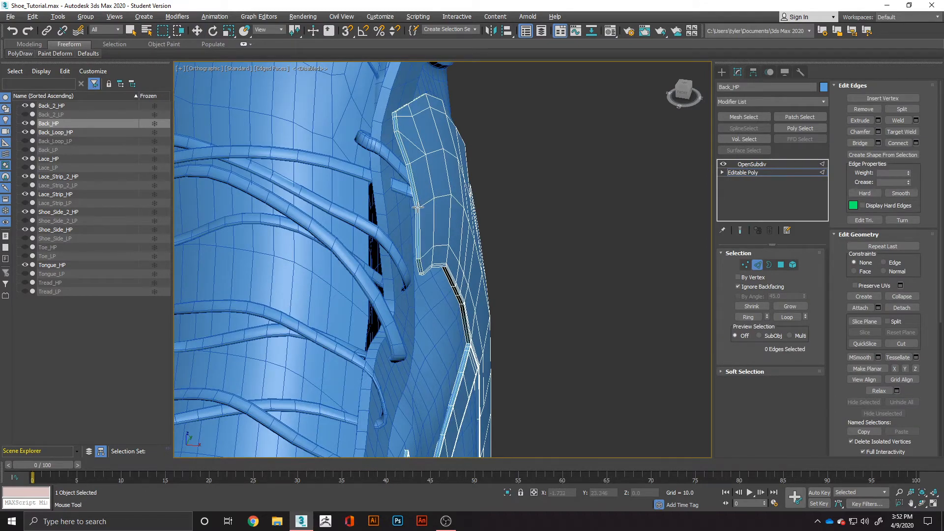
{"action": "double_click", "coordinate": [417, 207]}
{"action": "middle_click_drag", "start_coordinate": [418, 207], "coordinate": [462, 238], "text": "alt"}
{"action": "middle_click_drag", "start_coordinate": [475, 377], "coordinate": [442, 220]}
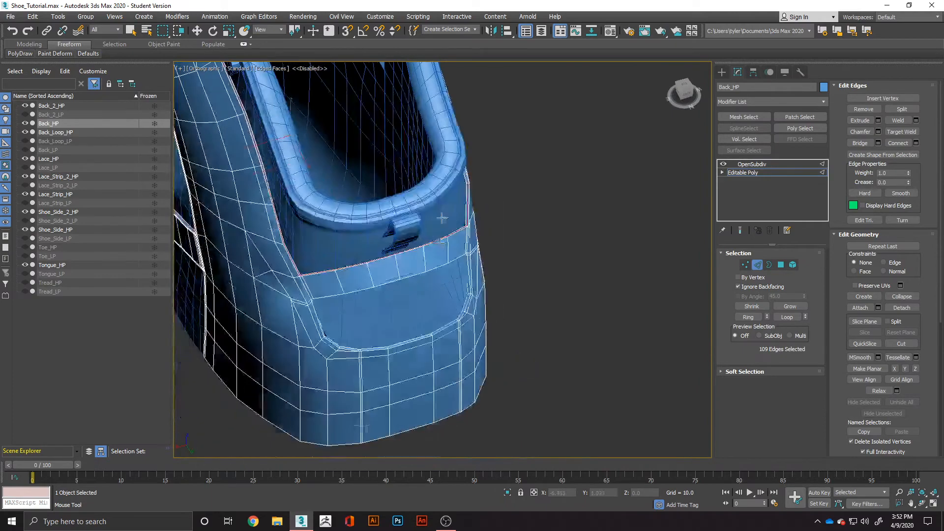
Add support loops with SwiftLoop around the heel cutout and along the top edge of the strip above it.
{"action": "scroll", "coordinate": [446, 322], "scroll_direction": "up", "scroll_amount": 4}
{"action": "middle_click_drag", "start_coordinate": [510, 322], "coordinate": [535, 326], "text": "alt"}
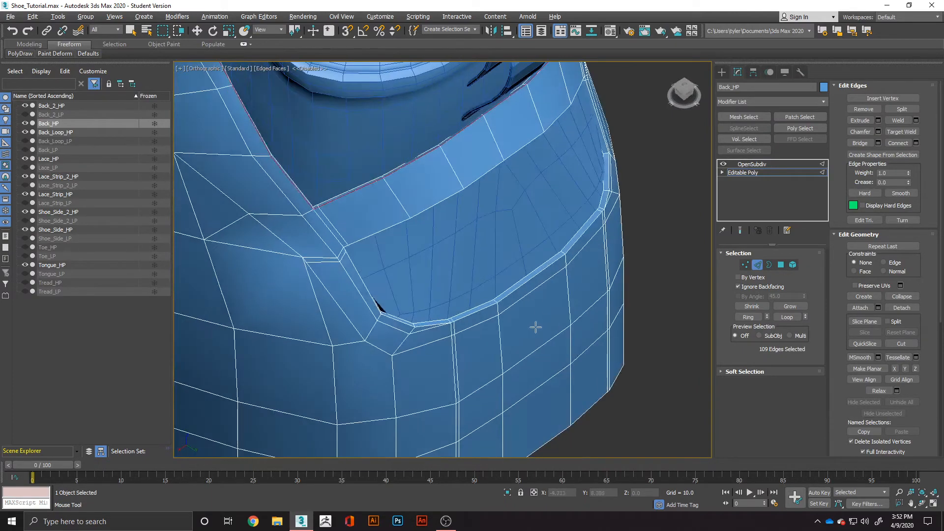
{"action": "double_click", "coordinate": [562, 252]}
{"action": "mouse_move", "coordinate": [563, 252]}
{"action": "middle_mouse_down", "text": "alt"}
{"action": "mouse_move", "coordinate": [543, 215]}
{"action": "mouse_move", "coordinate": [477, 212]}
{"action": "mouse_move", "coordinate": [580, 244]}
{"action": "middle_mouse_up", "text": "alt"}
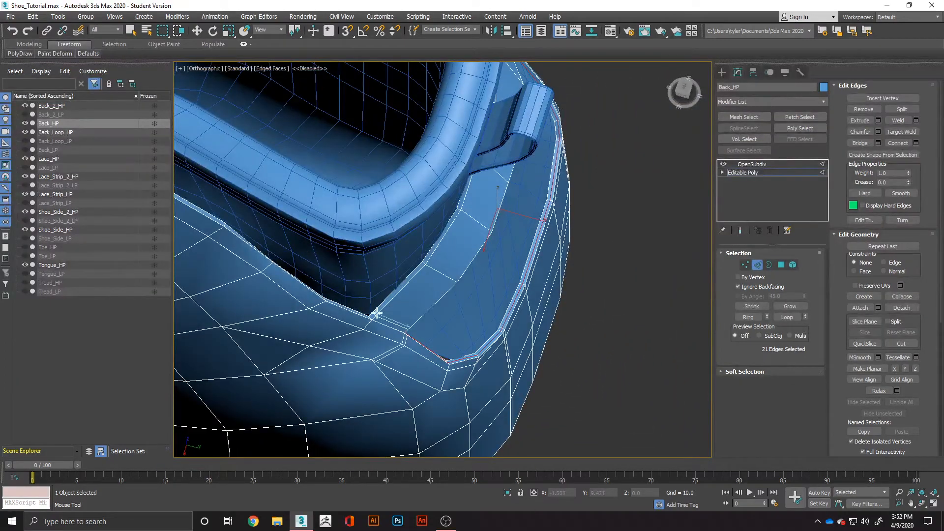
{"action": "double_click", "coordinate": [389, 299]}
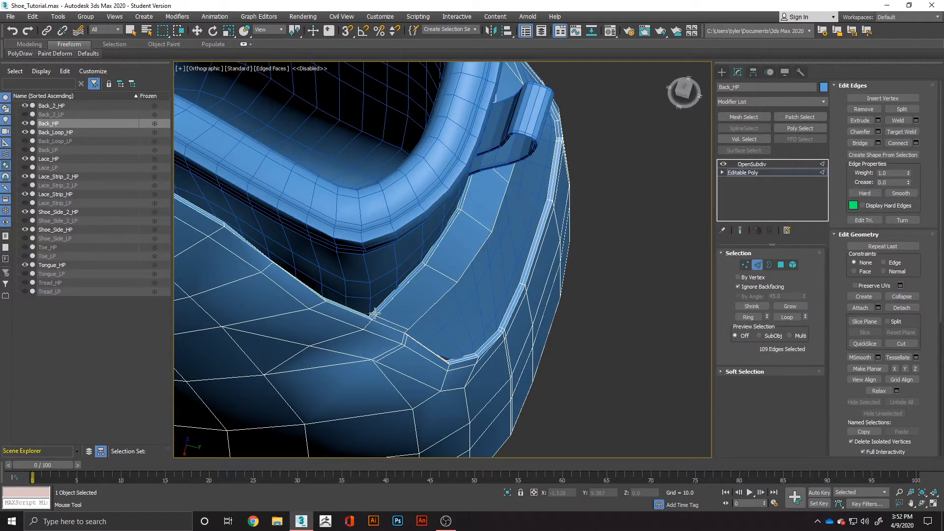
{"action": "scroll", "coordinate": [422, 300], "scroll_direction": "down", "scroll_amount": 5}
{"action": "middle_click_drag", "start_coordinate": [462, 327], "coordinate": [512, 300], "text": "alt"}
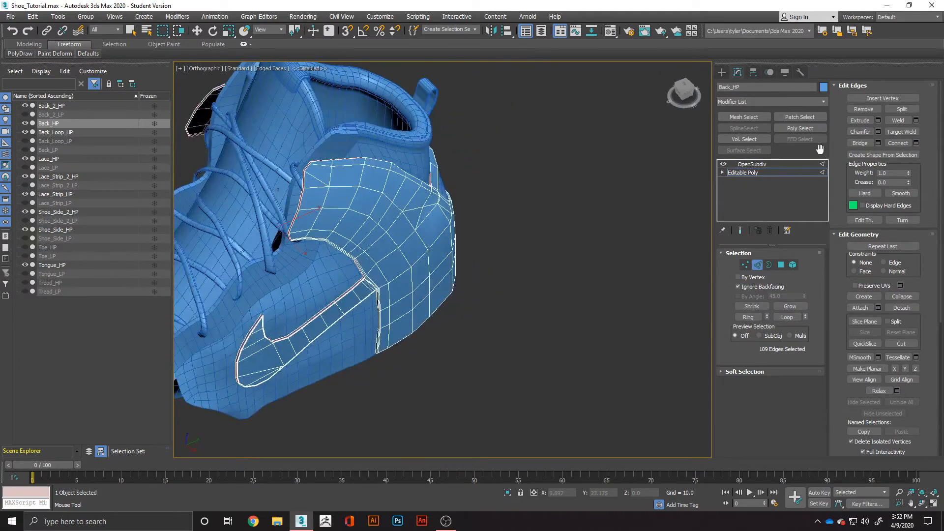
Show the back piece's OpenSubdiv result without edged faces and inspect its smoothing from the rear and the side.
{"action": "left_click", "coordinate": [774, 163]}
{"action": "middle_click_drag", "start_coordinate": [547, 259], "coordinate": [417, 252], "text": "alt"}
{"action": "key", "text": "F4"}
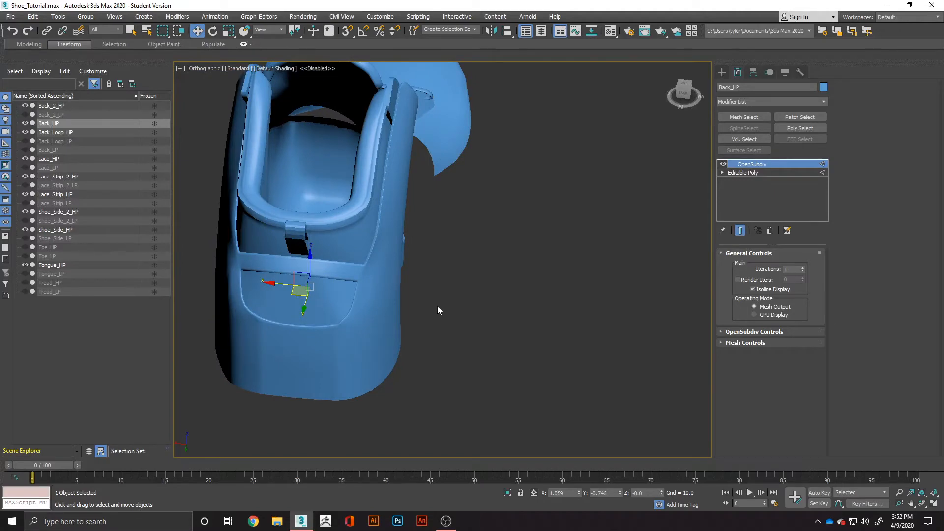
{"action": "middle_click_drag", "start_coordinate": [437, 308], "coordinate": [539, 331], "text": "alt"}
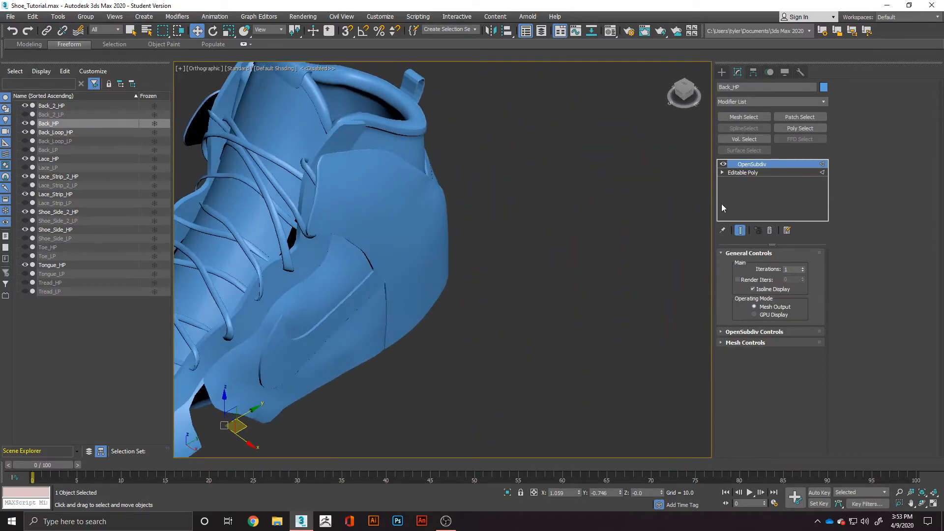
Convert the smoothed back piece to an Editable Poly.
{"action": "right_click", "coordinate": [399, 246]}
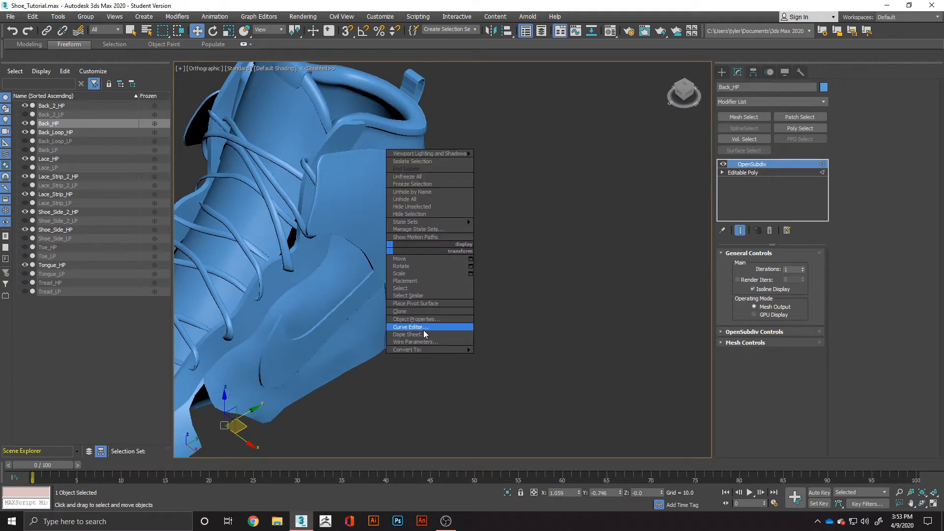
{"action": "mouse_move", "coordinate": [423, 349]}
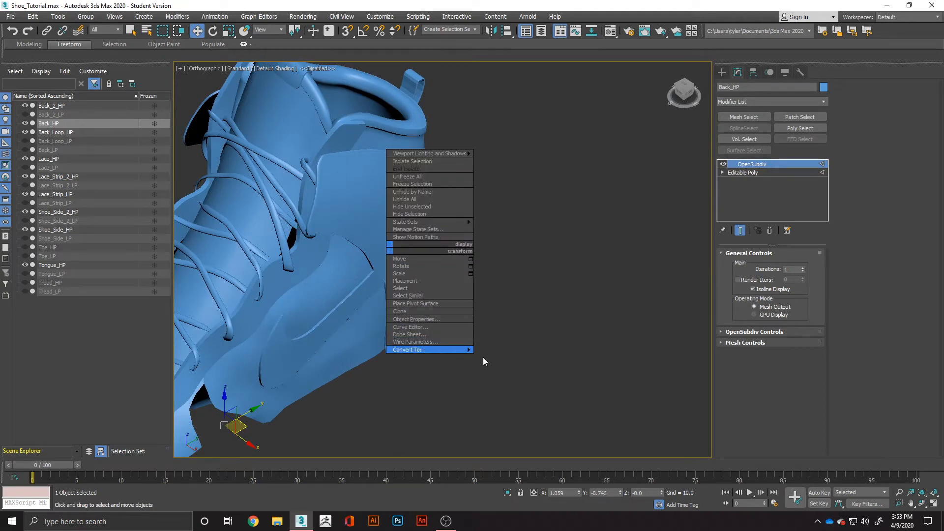
{"action": "left_click", "coordinate": [488, 353]}
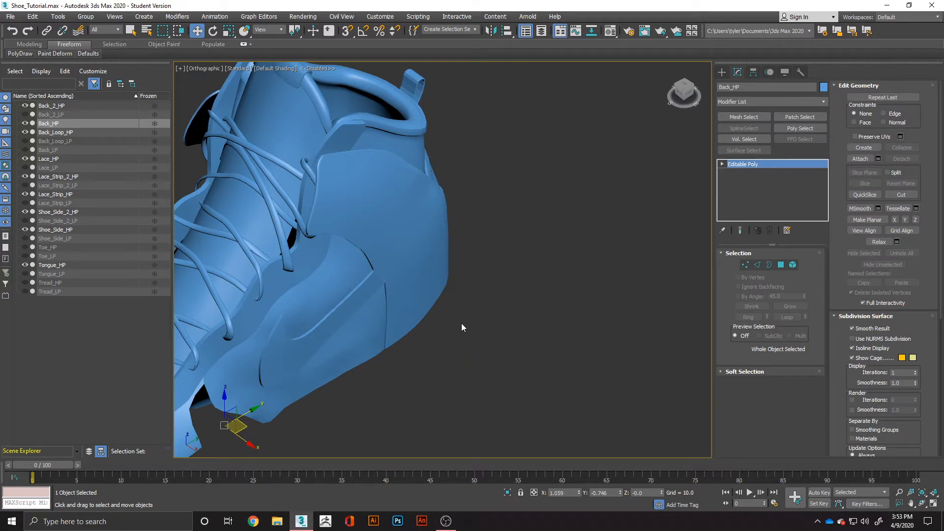
Hide Back_HP, select the tongue, and restore the edged-faces display.
{"action": "middle_click_drag", "start_coordinate": [432, 320], "coordinate": [336, 269], "text": "alt"}
{"action": "scroll", "coordinate": [339, 257], "scroll_direction": "down", "scroll_amount": 5}
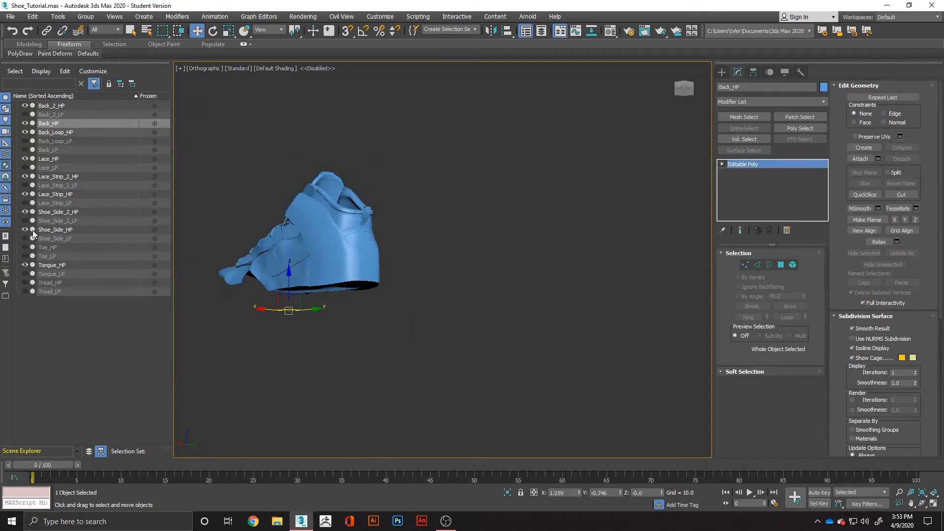
{"action": "left_click", "coordinate": [25, 123]}
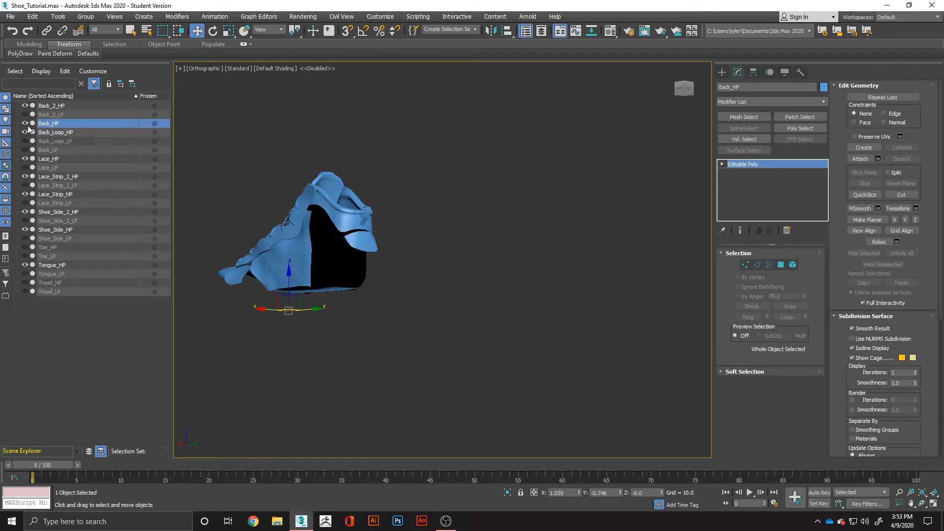
{"action": "middle_click_drag", "start_coordinate": [253, 245], "coordinate": [342, 281], "text": "alt"}
{"action": "scroll", "coordinate": [327, 262], "scroll_direction": "up", "scroll_amount": 4}
{"action": "left_click", "coordinate": [324, 169]}
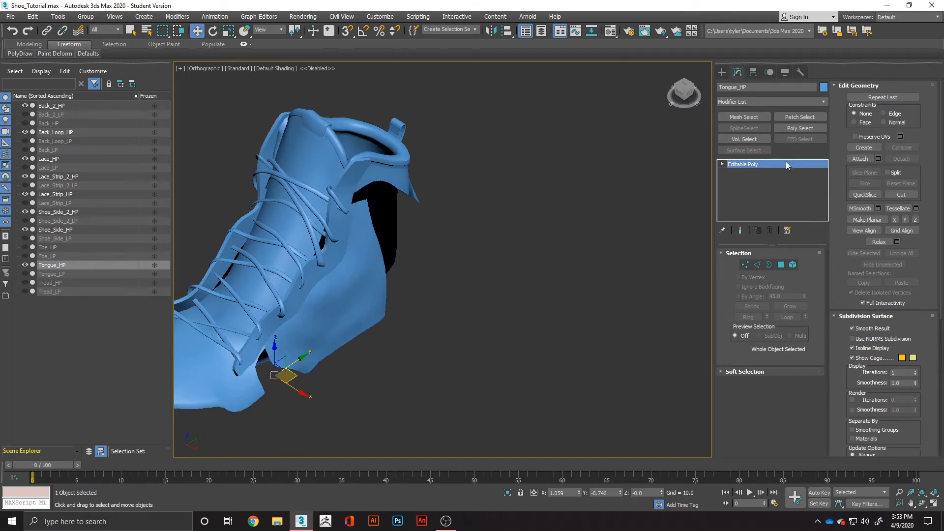
{"action": "key", "text": "F4"}
Select both shoe side pieces, Shoe_Side_2_HP and Shoe_Side_HP, and apply an OpenSubdiv modifier to them together.
{"action": "middle_click_drag", "start_coordinate": [460, 311], "coordinate": [641, 315]}
{"action": "left_click", "coordinate": [382, 398]}
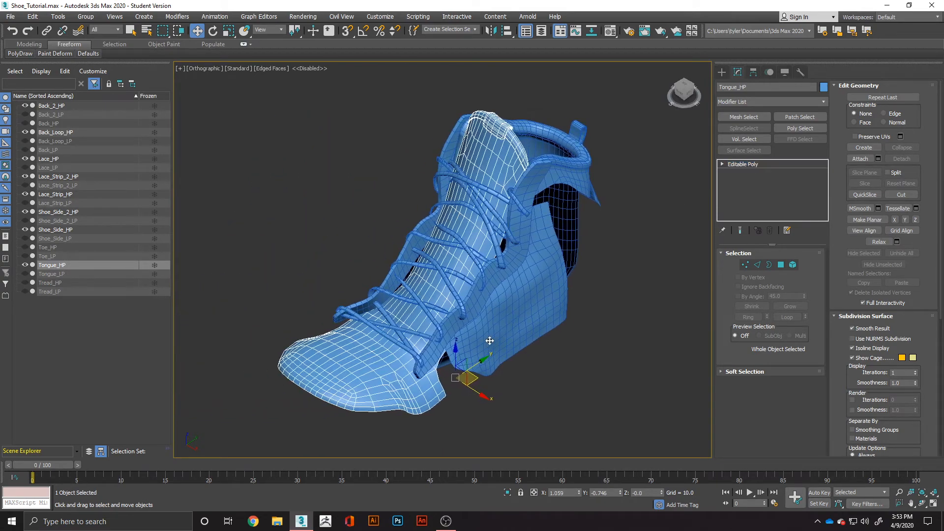
{"action": "left_click", "coordinate": [490, 340]}
{"action": "middle_click_drag", "start_coordinate": [489, 340], "coordinate": [627, 380], "text": "alt"}
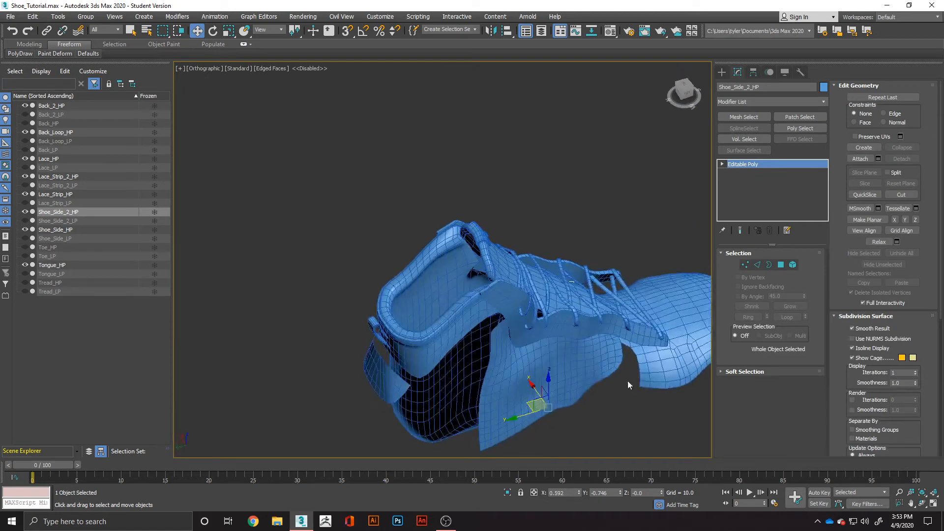
{"action": "left_click", "coordinate": [593, 374], "text": "ctrl"}
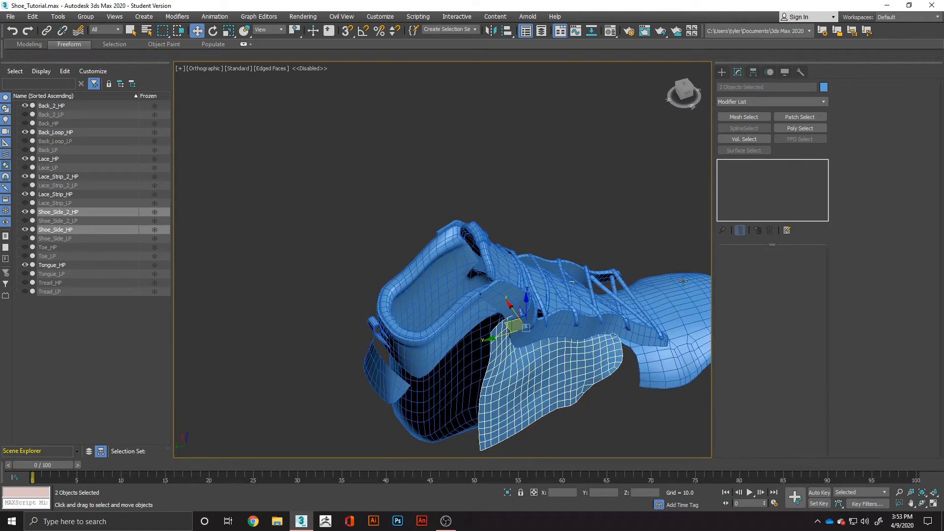
{"action": "left_click", "coordinate": [775, 102]}
{"action": "key", "text": "o"}
{"action": "key", "text": "Return"}
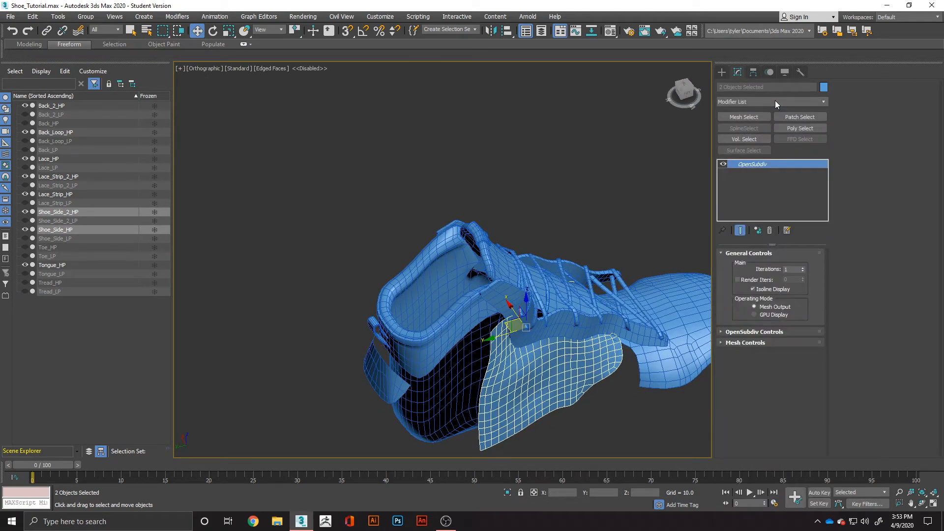
Convert the two selected shoe side pieces to Editable Poly and check each one's mesh individually.
{"action": "right_click", "coordinate": [550, 394]}
{"action": "mouse_move", "coordinate": [592, 497]}
{"action": "left_click", "coordinate": [642, 501]}
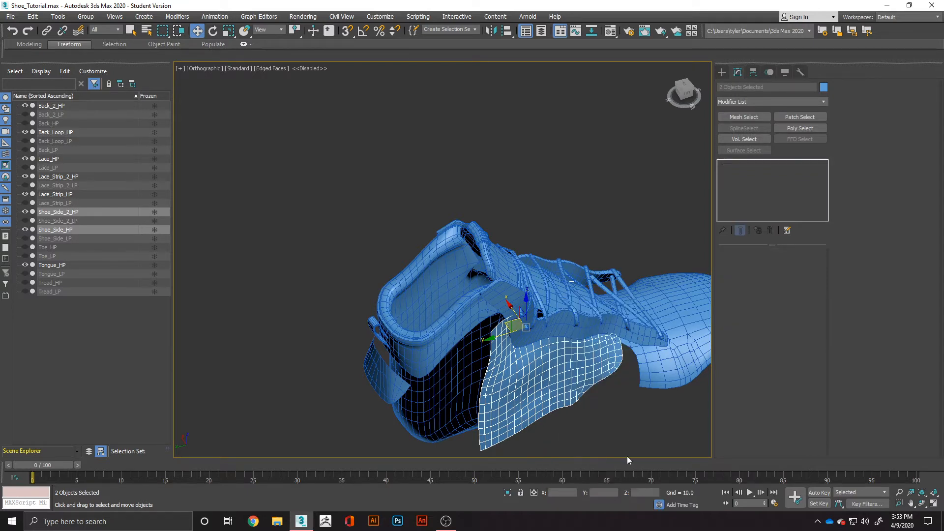
{"action": "left_click", "coordinate": [616, 431]}
{"action": "mouse_move", "coordinate": [550, 419]}
{"action": "middle_mouse_down", "text": "alt"}
{"action": "mouse_move", "coordinate": [597, 435]}
{"action": "mouse_move", "coordinate": [625, 422]}
{"action": "mouse_move", "coordinate": [534, 420]}
{"action": "middle_mouse_up", "text": "alt"}
{"action": "left_click", "coordinate": [588, 411]}
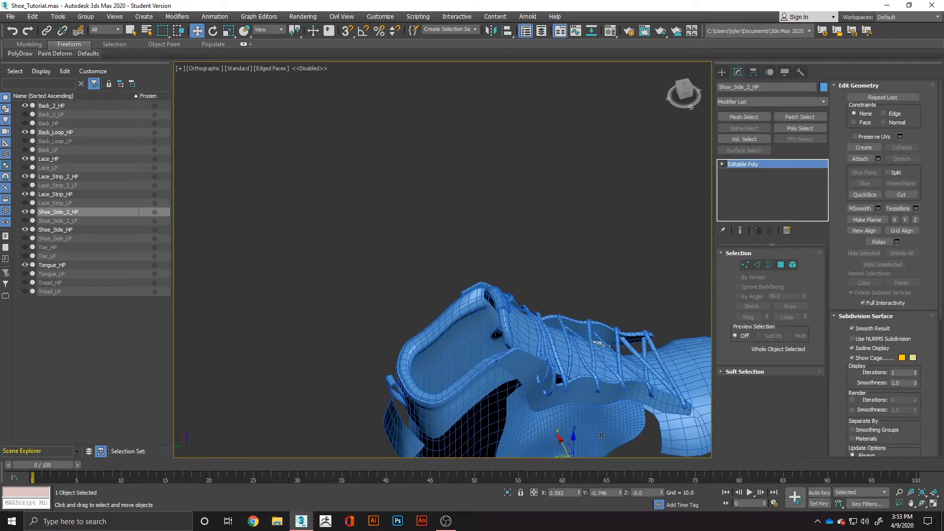
{"action": "left_click", "coordinate": [573, 428]}
{"action": "middle_click_drag", "start_coordinate": [409, 383], "coordinate": [541, 237], "text": "alt"}
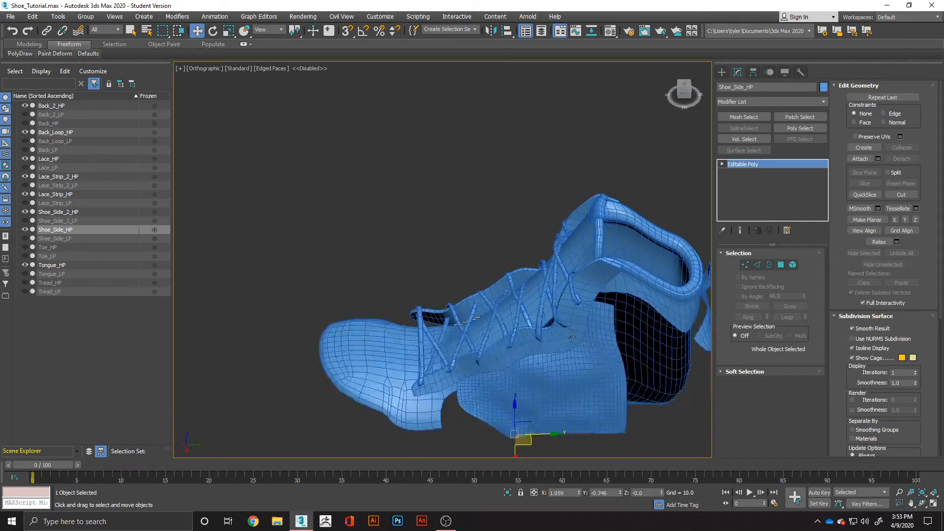
Select the shoe side pieces Shoe_Side_2_HP and Shoe_Side_HP together and hide them.
{"action": "middle_click_drag", "start_coordinate": [570, 337], "coordinate": [570, 313]}
{"action": "left_click", "coordinate": [646, 365]}
{"action": "middle_click_drag", "start_coordinate": [646, 365], "coordinate": [530, 372], "text": "alt"}
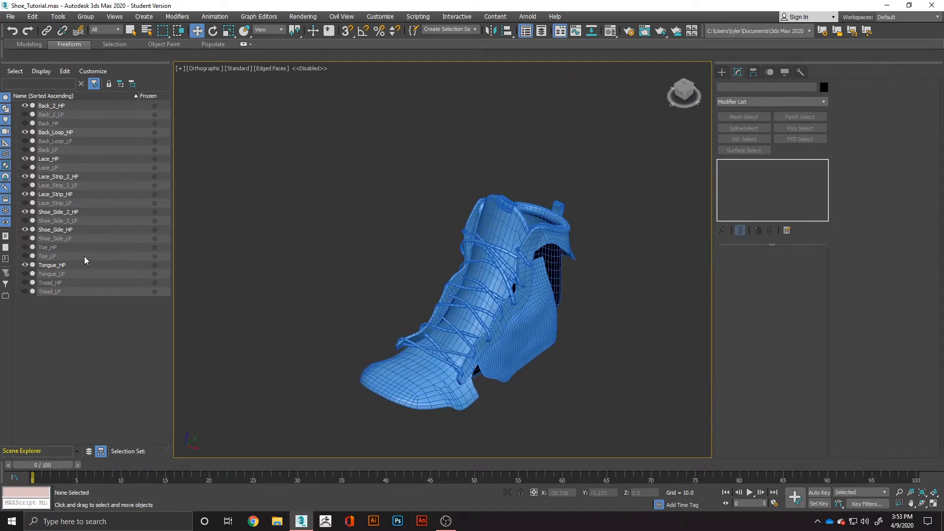
{"action": "left_click", "coordinate": [504, 328]}
{"action": "middle_click_drag", "start_coordinate": [504, 328], "coordinate": [491, 338], "text": "alt"}
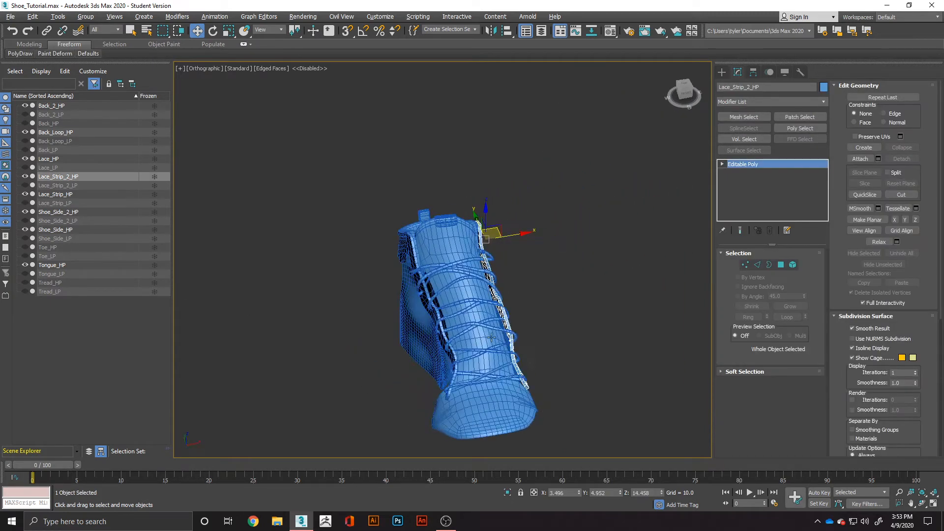
{"action": "left_click", "coordinate": [430, 343]}
{"action": "middle_click_drag", "start_coordinate": [430, 343], "coordinate": [467, 352], "text": "alt"}
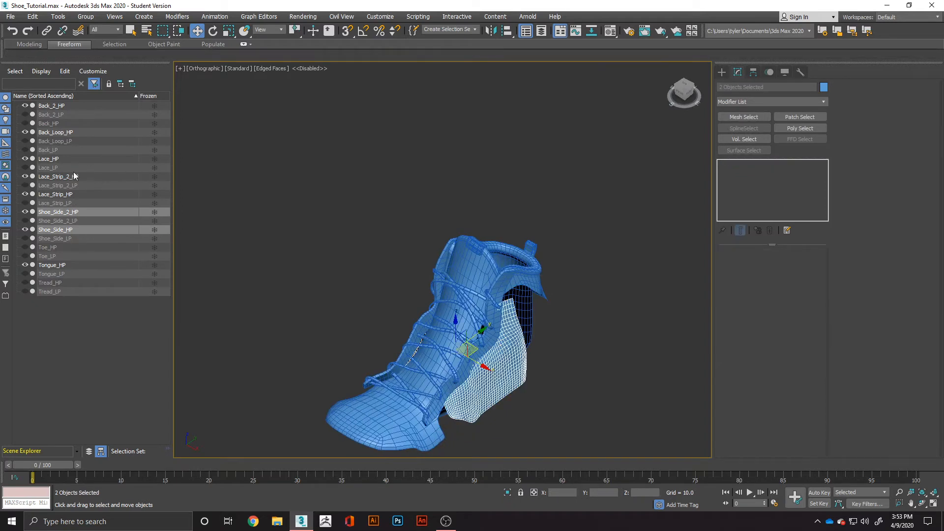
{"action": "left_click", "coordinate": [24, 212]}
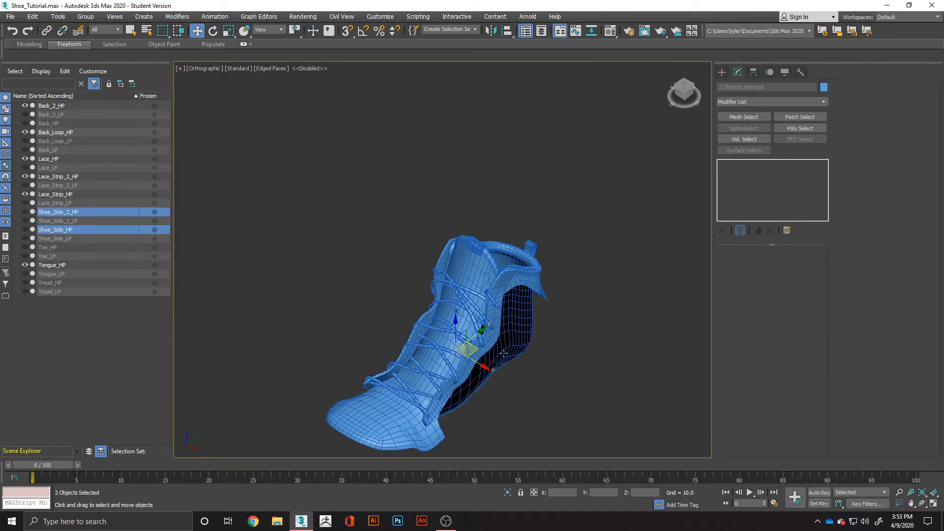
Select the heel piece Back_2_HP and apply an OpenSubdiv modifier to it.
{"action": "left_click", "coordinate": [581, 349]}
{"action": "middle_click_drag", "start_coordinate": [581, 349], "coordinate": [492, 283], "text": "alt"}
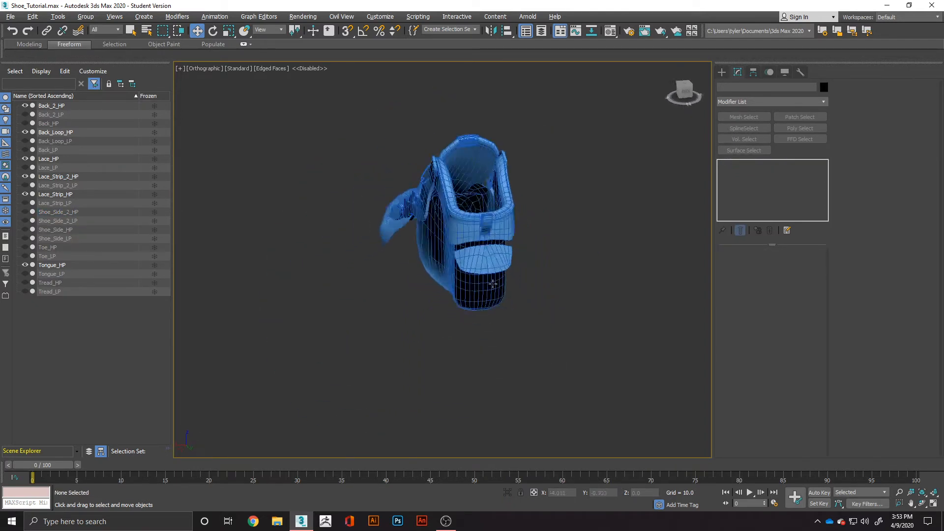
{"action": "scroll", "coordinate": [497, 216], "scroll_direction": "up", "scroll_amount": 4}
{"action": "middle_click_drag", "start_coordinate": [497, 216], "coordinate": [476, 259], "text": "alt"}
{"action": "left_click", "coordinate": [477, 265]}
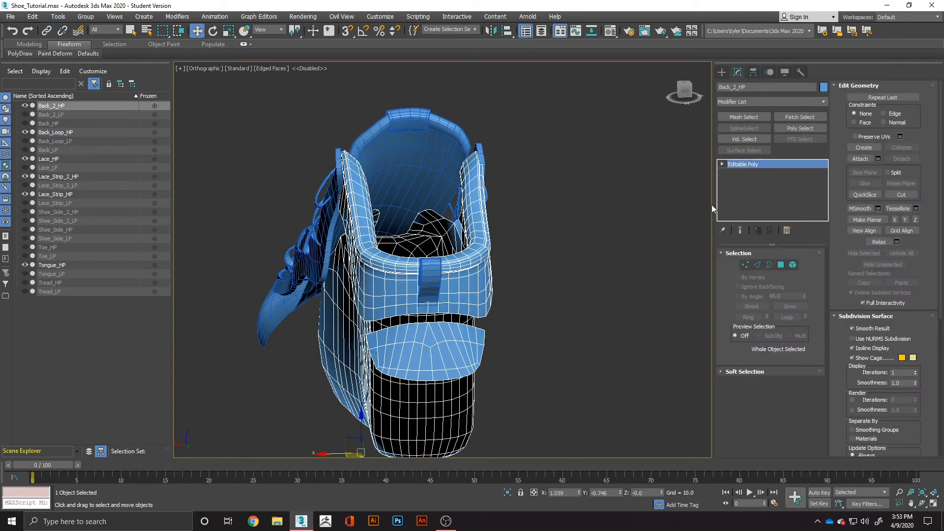
{"action": "middle_click_drag", "start_coordinate": [434, 343], "coordinate": [375, 342], "text": "alt"}
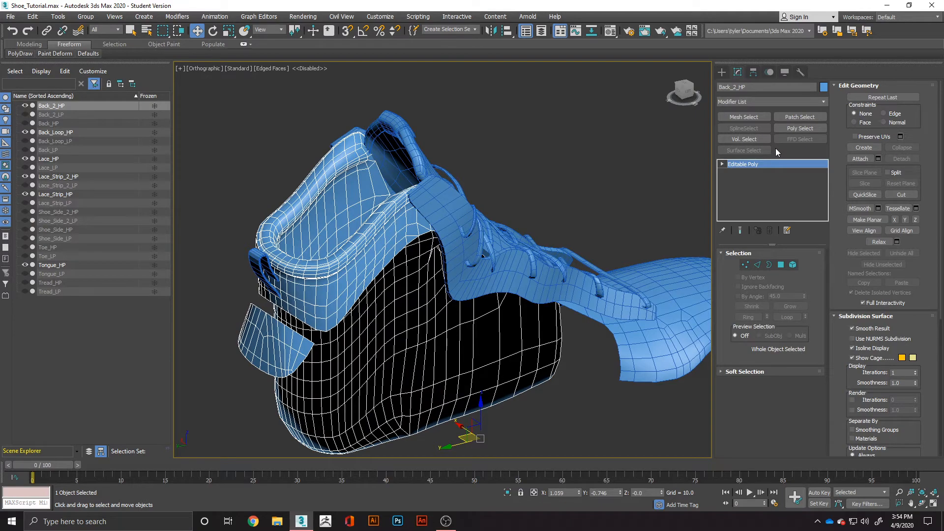
{"action": "left_click", "coordinate": [783, 101]}
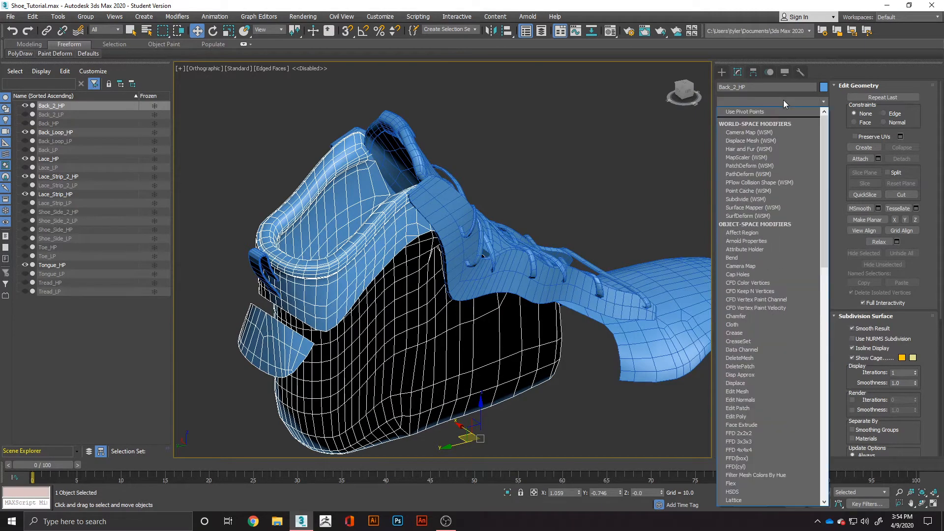
{"action": "type", "text": "op"}
{"action": "key", "text": "Return"}
Convert the smoothed Back_2_HP to an Editable Poly and hide it.
{"action": "middle_click_drag", "start_coordinate": [375, 291], "coordinate": [450, 313], "text": "alt"}
{"action": "right_click", "coordinate": [499, 228]}
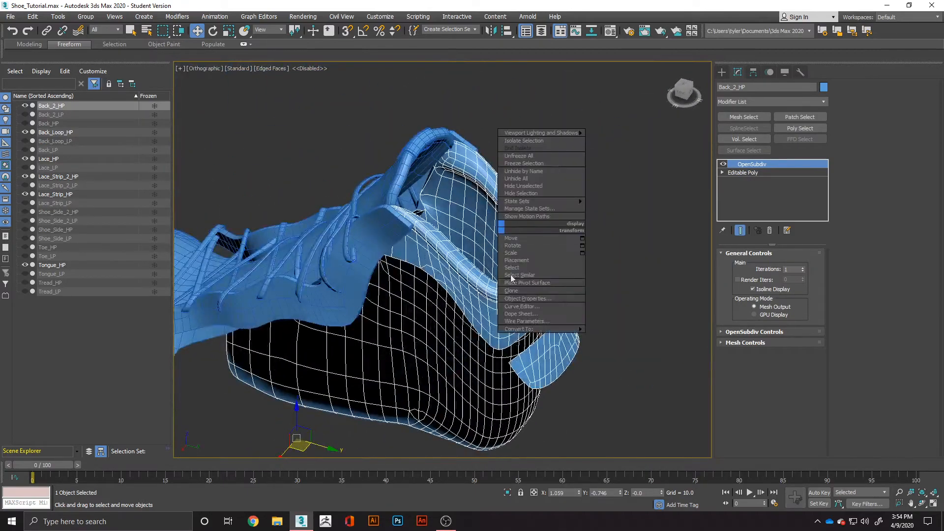
{"action": "mouse_move", "coordinate": [522, 329]}
{"action": "left_click", "coordinate": [595, 337]}
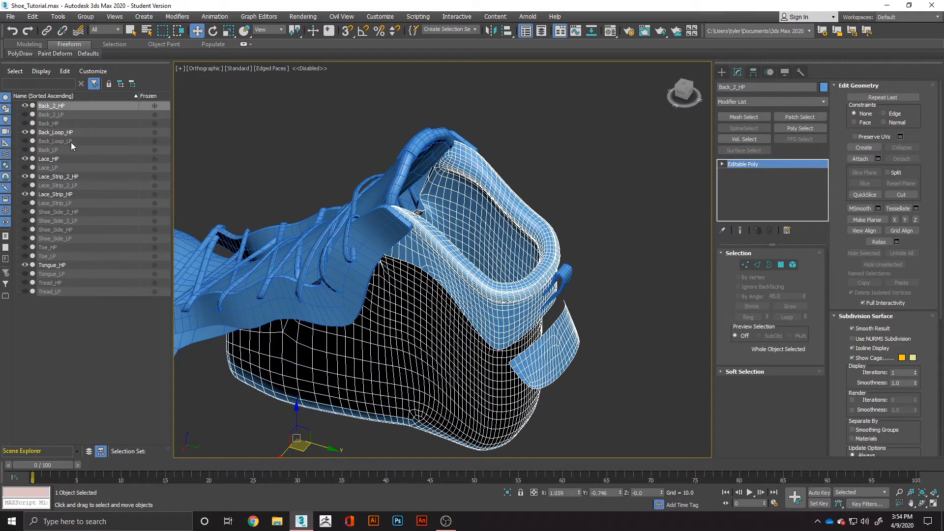
{"action": "left_click", "coordinate": [25, 106]}
Select Back_Loop_HP, enter its polygon level, and check the smoothing groups of all its polygons.
{"action": "left_click", "coordinate": [567, 285]}
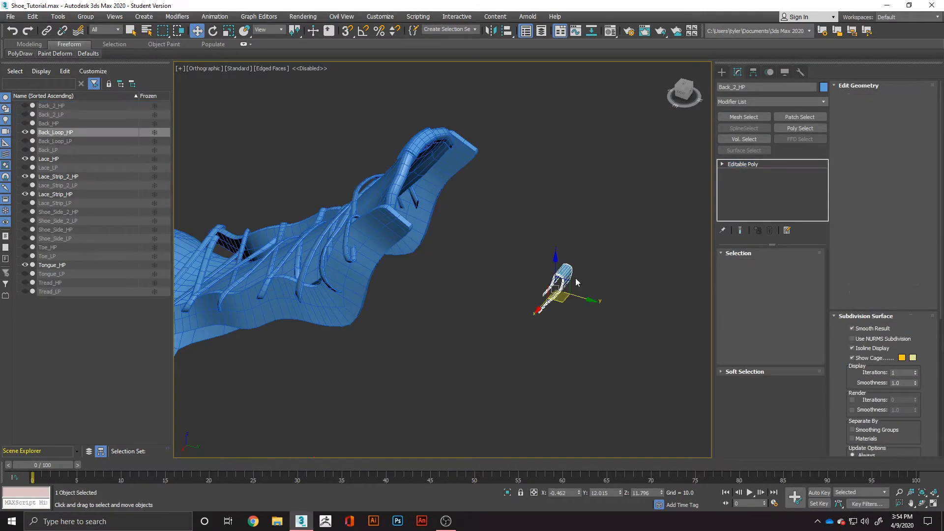
{"action": "key", "text": "ctrl+a"}
{"action": "left_click_drag", "start_coordinate": [621, 231], "coordinate": [466, 331]}
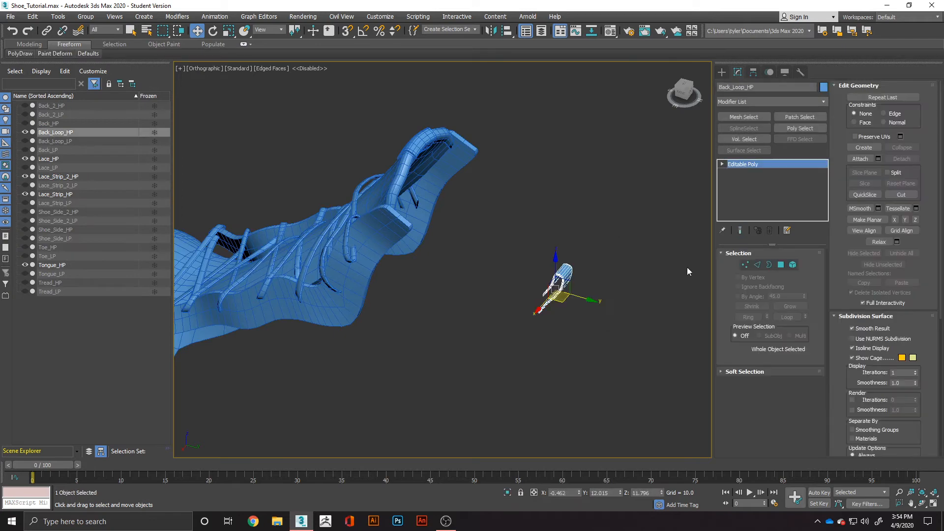
{"action": "left_click", "coordinate": [781, 265]}
{"action": "scroll", "coordinate": [916, 376], "scroll_direction": "down", "scroll_amount": 5}
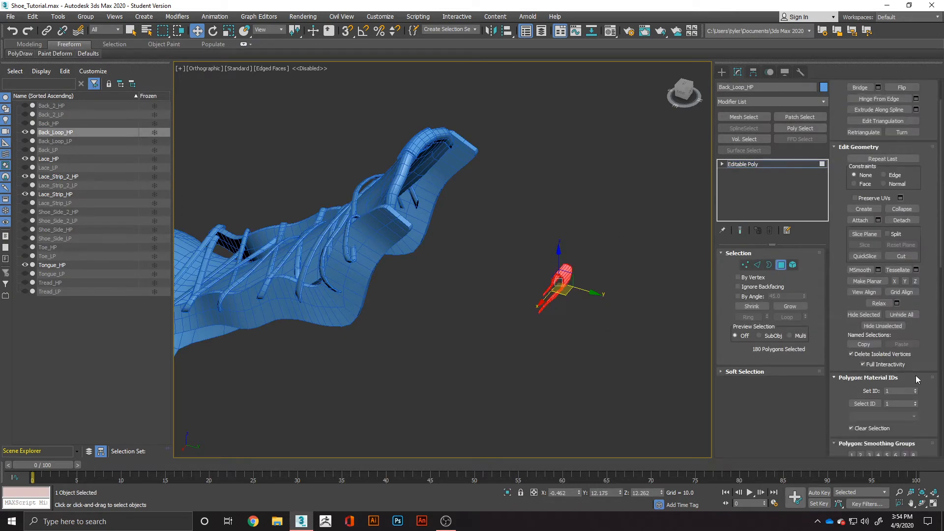
{"action": "left_click", "coordinate": [613, 383]}
{"action": "key", "text": "alt+q"}
{"action": "middle_click_drag", "start_coordinate": [568, 317], "coordinate": [475, 259], "text": "alt"}
{"action": "key", "text": "alt+q"}
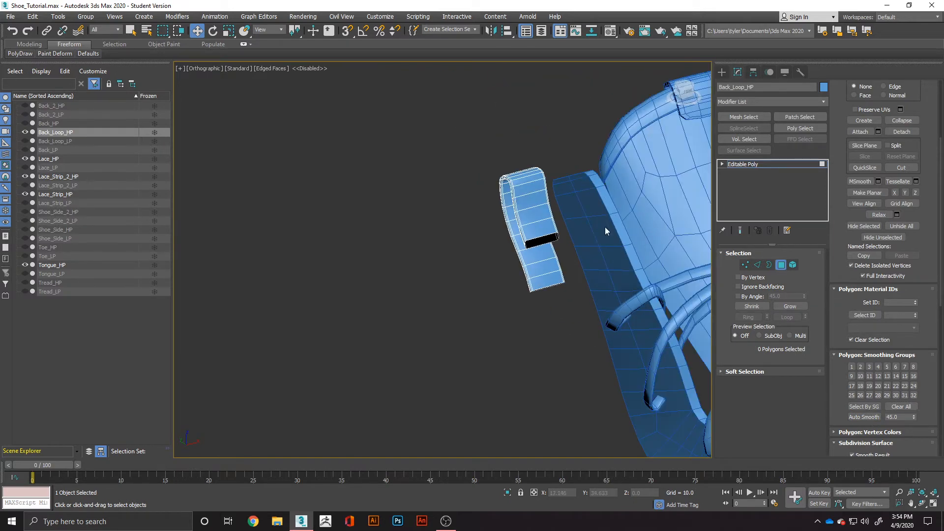
Select all polygons of the back loop and apply an OpenSubdiv modifier.
{"action": "left_click", "coordinate": [554, 228]}
{"action": "key", "text": "ctrl+a"}
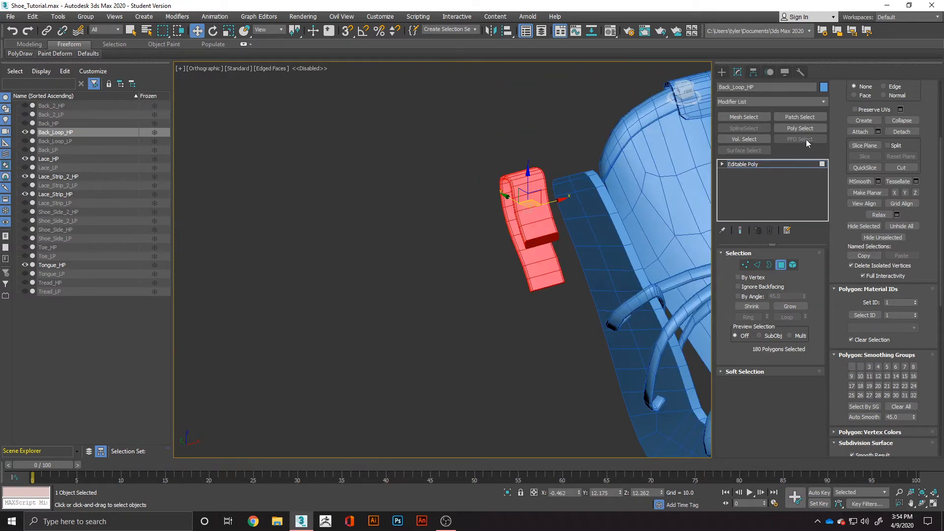
{"action": "left_click", "coordinate": [797, 102]}
{"action": "key", "text": "o"}
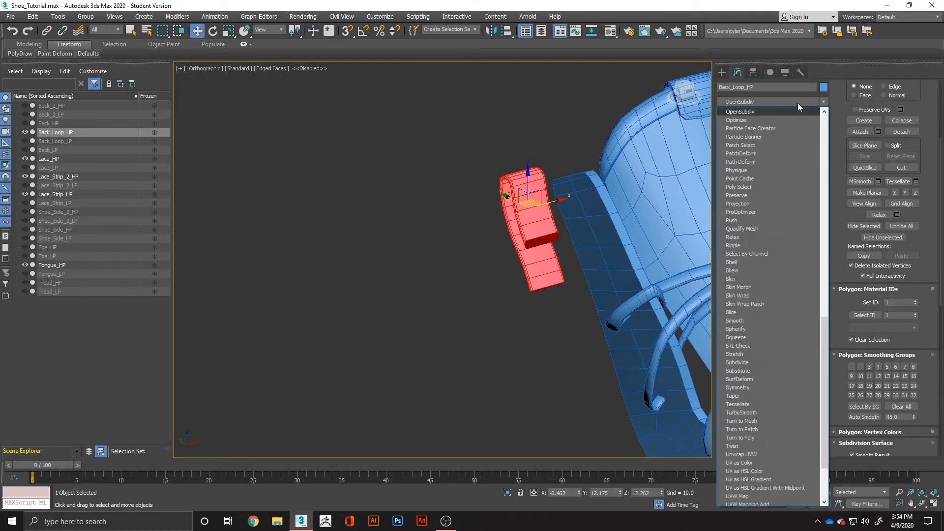
{"action": "key", "text": "Return"}
Convert the smoothed Back_Loop_HP to an Editable Poly and hide it after checking its mesh.
{"action": "right_click", "coordinate": [526, 227]}
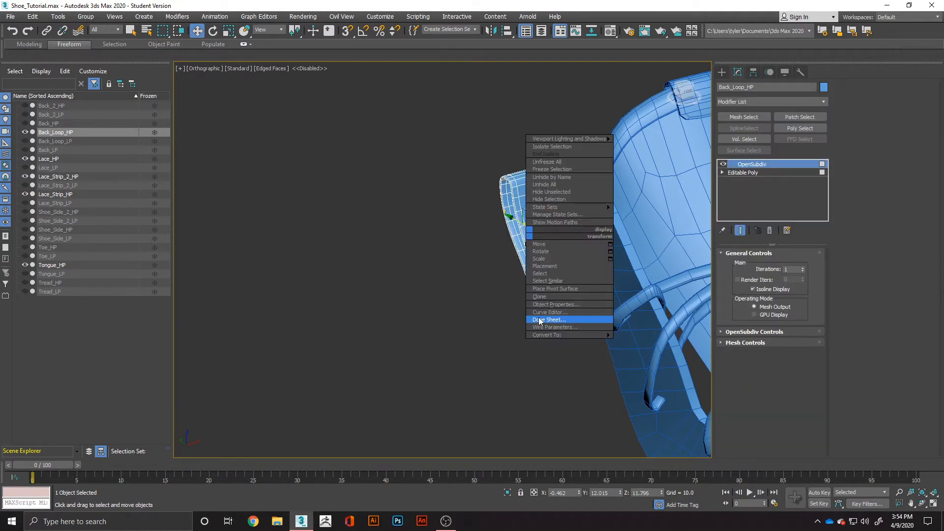
{"action": "mouse_move", "coordinate": [599, 321]}
{"action": "left_click", "coordinate": [636, 343]}
{"action": "left_click", "coordinate": [504, 356]}
{"action": "middle_click_drag", "start_coordinate": [503, 356], "coordinate": [603, 354], "text": "alt"}
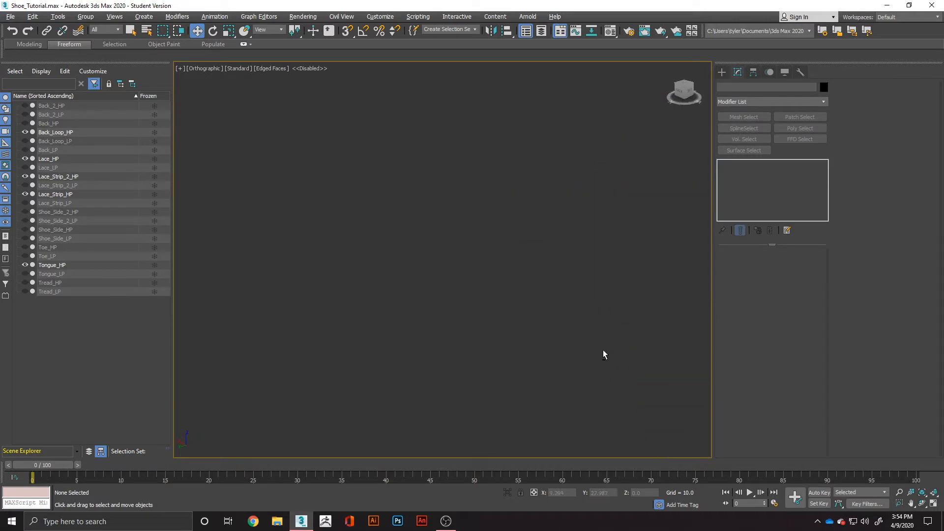
{"action": "middle_click_drag", "start_coordinate": [512, 317], "coordinate": [415, 295], "text": "alt"}
{"action": "scroll", "coordinate": [467, 253], "scroll_direction": "up", "scroll_amount": 4}
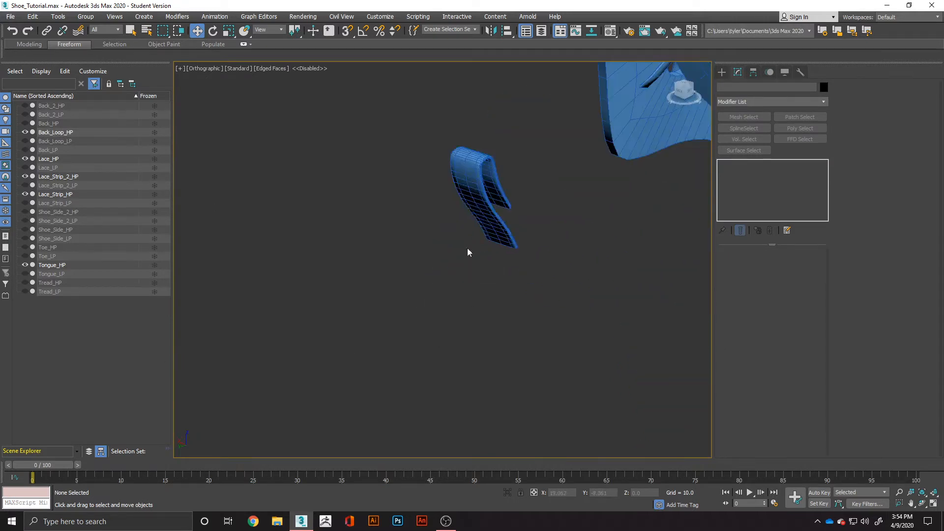
{"action": "left_click", "coordinate": [493, 189]}
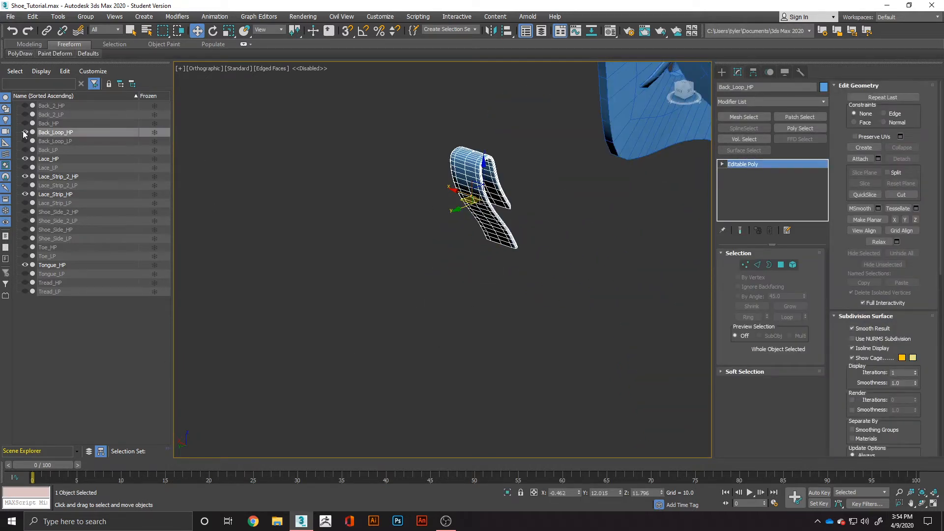
{"action": "left_click", "coordinate": [24, 132]}
Select the laces, Lace_HP, and hide them to expose the lace strips and tongue.
{"action": "middle_click_drag", "start_coordinate": [542, 268], "coordinate": [469, 294], "text": "alt"}
{"action": "left_click", "coordinate": [456, 313]}
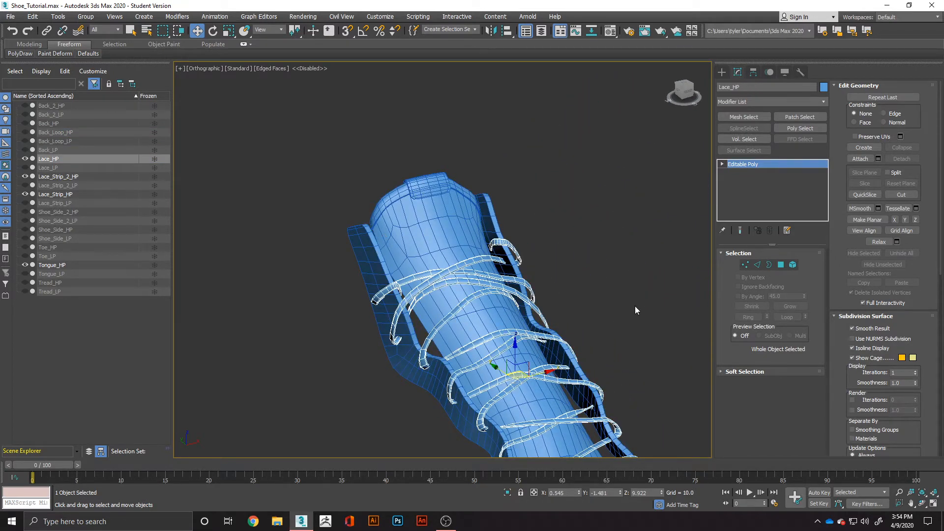
{"action": "left_click", "coordinate": [24, 159]}
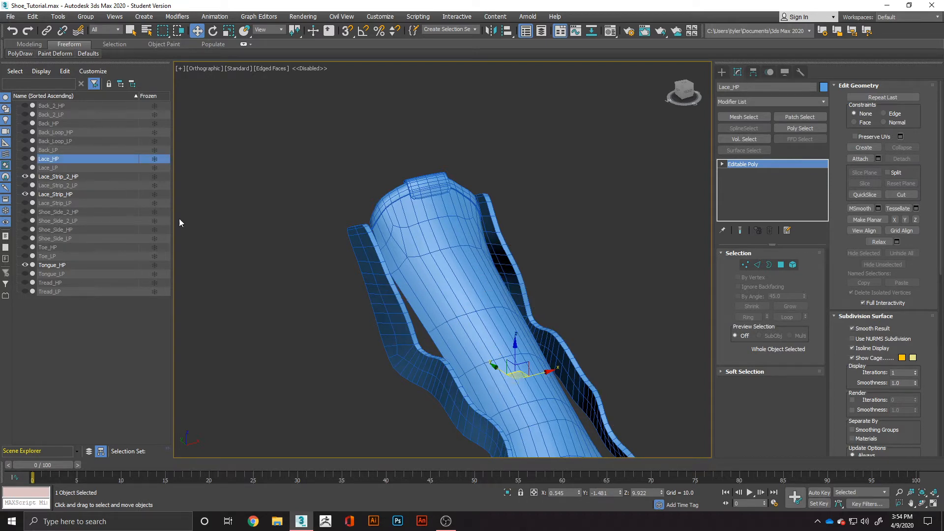
Select Lace_Strip_HP and Lace_Strip_2_HP together and examine the edge layout at their ends.
{"action": "left_click", "coordinate": [402, 334]}
{"action": "middle_click_drag", "start_coordinate": [402, 333], "coordinate": [535, 383], "text": "alt"}
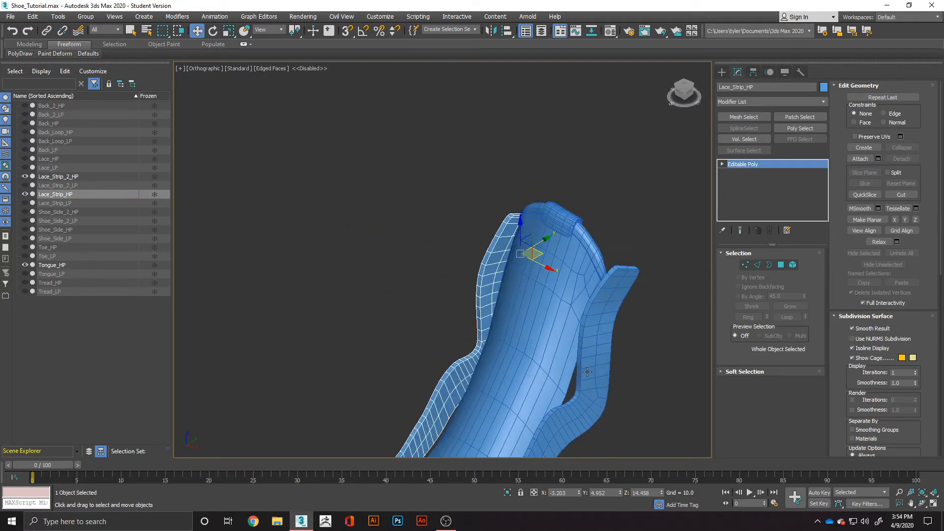
{"action": "left_click", "coordinate": [590, 371], "text": "ctrl"}
{"action": "middle_click_drag", "start_coordinate": [591, 369], "coordinate": [542, 286]}
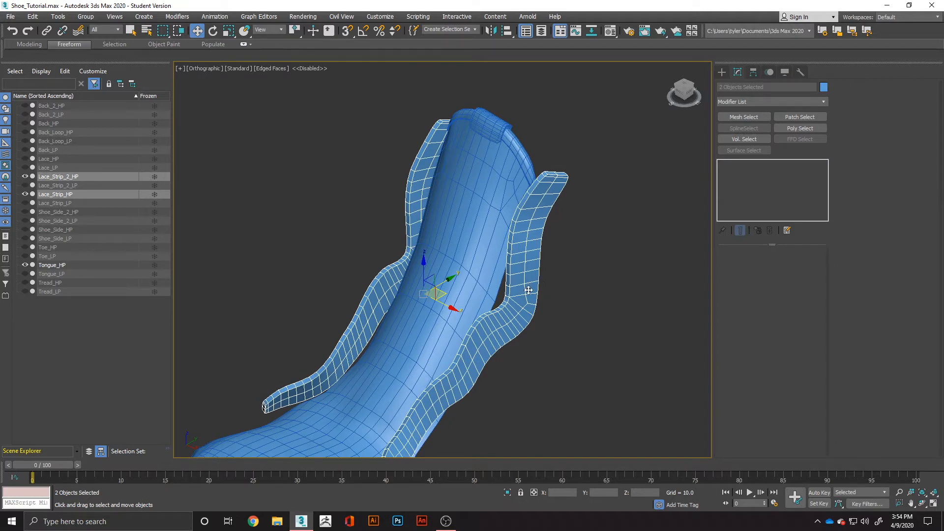
{"action": "scroll", "coordinate": [556, 190], "scroll_direction": "up", "scroll_amount": 5}
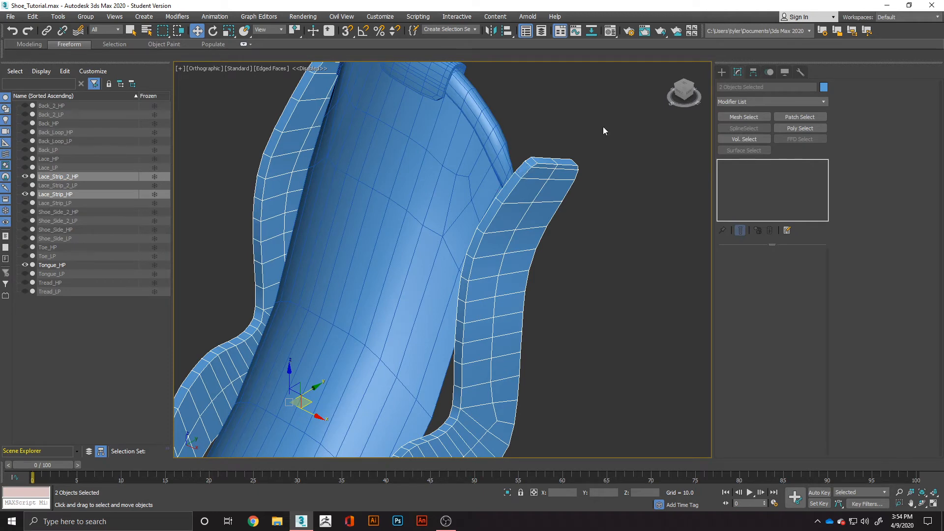
Select only Lace_Strip_2_HP and start inserting a support edge loop near its upper end.
{"action": "key", "text": "ctrl+d"}
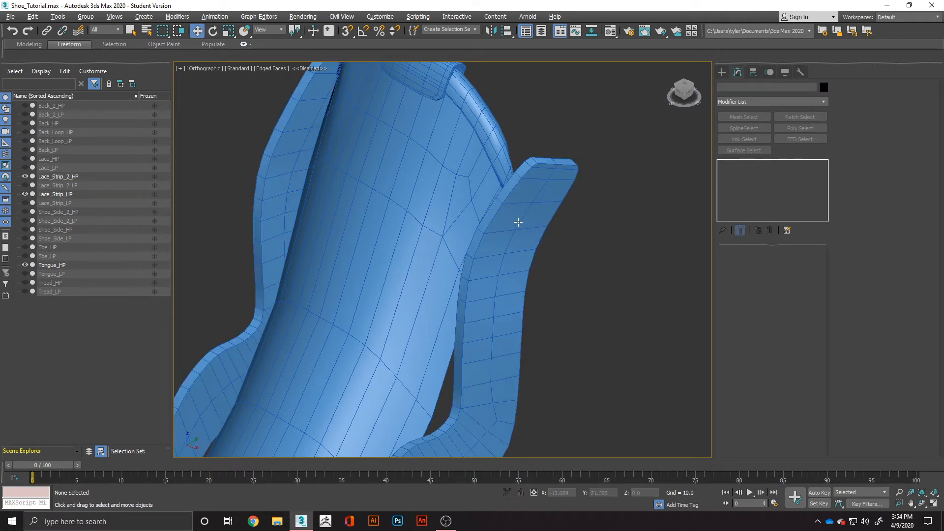
{"action": "scroll", "coordinate": [518, 224], "scroll_direction": "down", "scroll_amount": 2}
{"action": "left_click", "coordinate": [519, 223]}
{"action": "key", "text": "alt+1"}
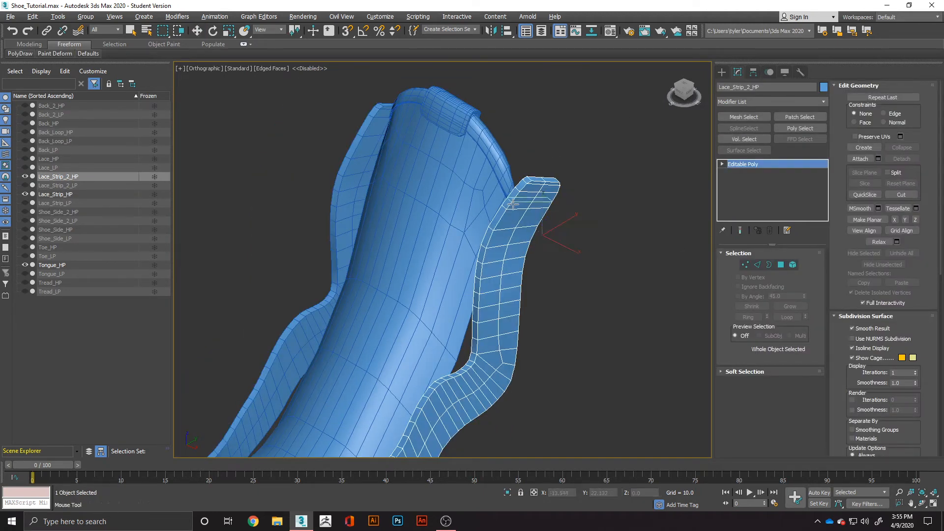
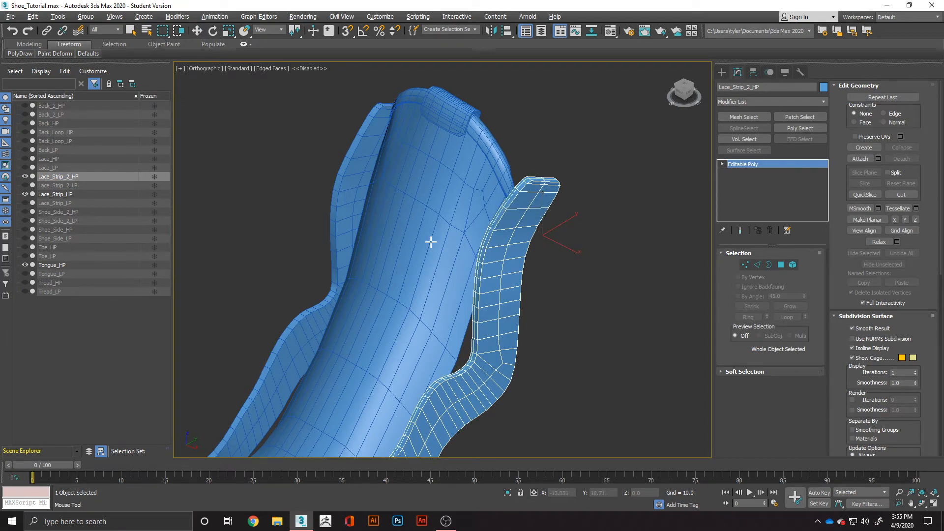
Try smoothing Lace_Strip_2_HP with an OpenSubdiv modifier, examining the strip's rim and ends before undoing it.
{"action": "middle_click_drag", "start_coordinate": [333, 255], "coordinate": [388, 241], "text": "alt"}
{"action": "scroll", "coordinate": [423, 308], "scroll_direction": "down", "scroll_amount": 5}
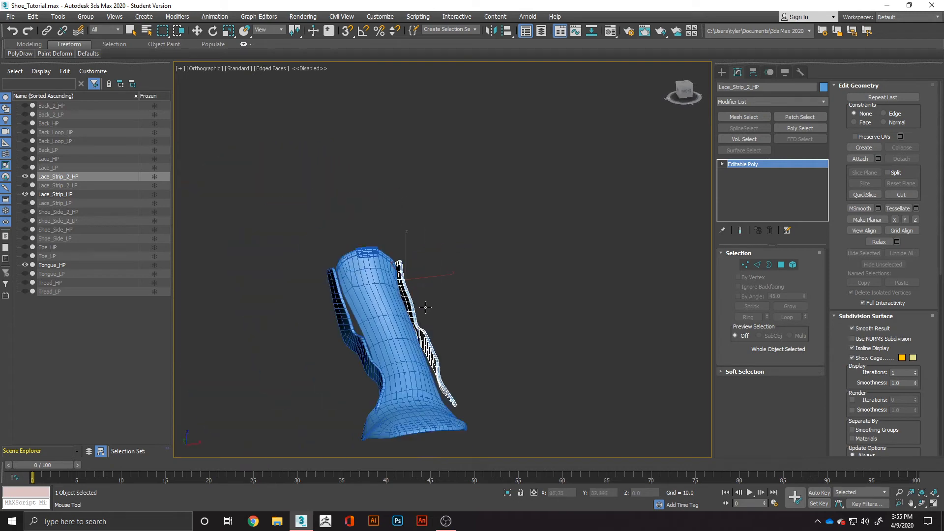
{"action": "middle_click_drag", "start_coordinate": [424, 308], "coordinate": [414, 275], "text": "alt"}
{"action": "key", "text": "w"}
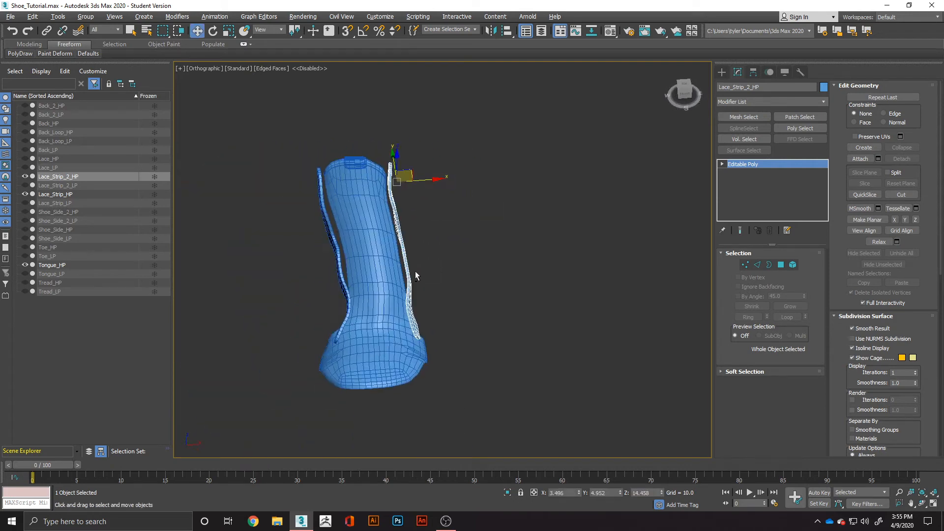
{"action": "left_click", "coordinate": [801, 102]}
{"action": "type", "text": "op"}
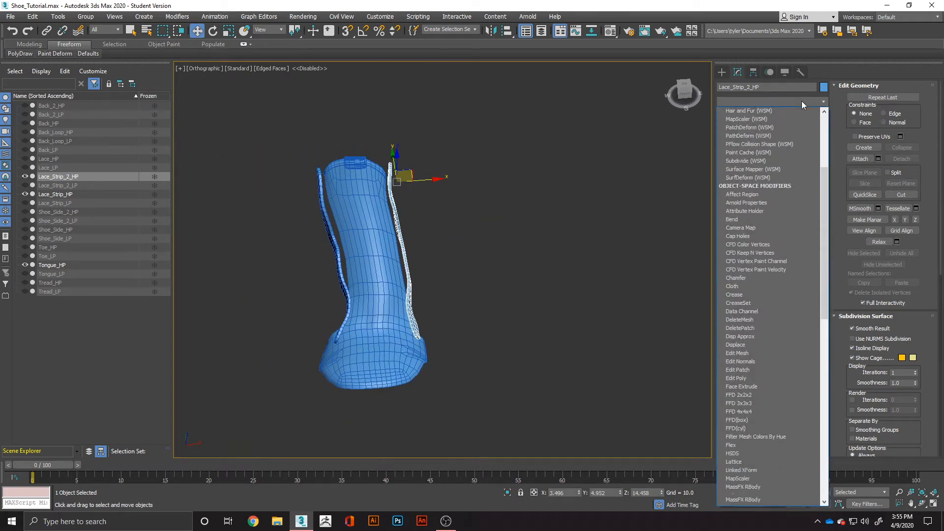
{"action": "key", "text": "Return"}
{"action": "scroll", "coordinate": [298, 334], "scroll_direction": "up", "scroll_amount": 6}
{"action": "middle_click_drag", "start_coordinate": [626, 323], "coordinate": [584, 327], "text": "alt"}
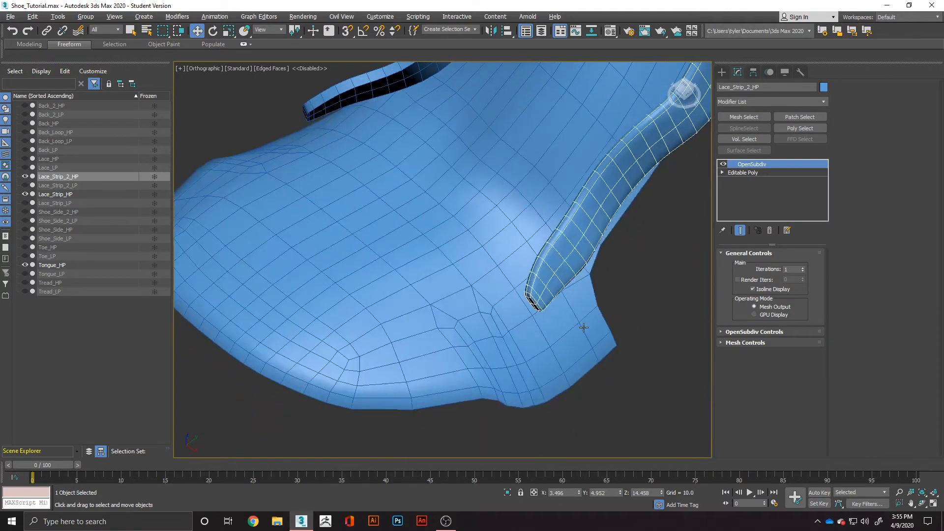
{"action": "scroll", "coordinate": [590, 310], "scroll_direction": "down", "scroll_amount": 3}
{"action": "middle_click_drag", "start_coordinate": [603, 281], "coordinate": [503, 385]}
{"action": "scroll", "coordinate": [546, 290], "scroll_direction": "up", "scroll_amount": 3}
{"action": "middle_click_drag", "start_coordinate": [619, 239], "coordinate": [567, 399]}
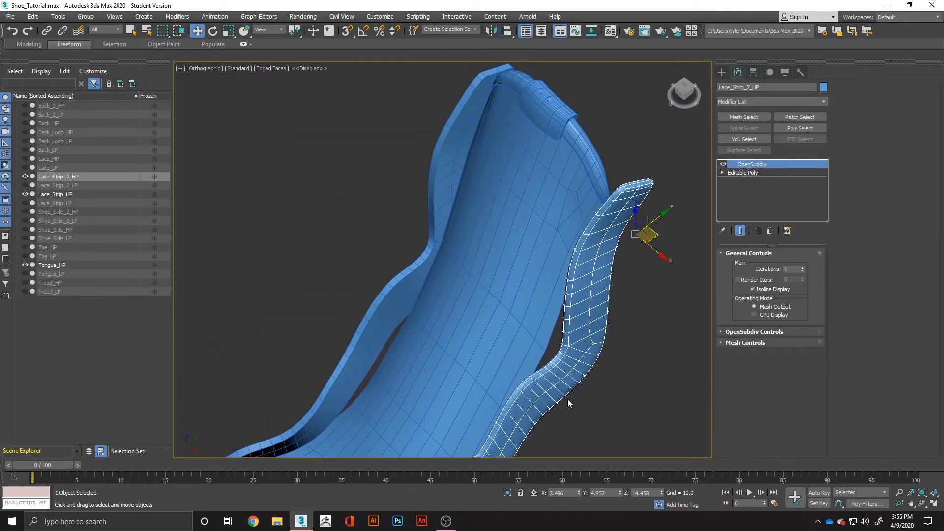
{"action": "key", "text": "ctrl+z"}
Connect the ring of short edges along Lace_Strip_2_HP's thin rim with 2 segments and a pinch of 41.
{"action": "scroll", "coordinate": [598, 222], "scroll_direction": "up", "scroll_amount": 1}
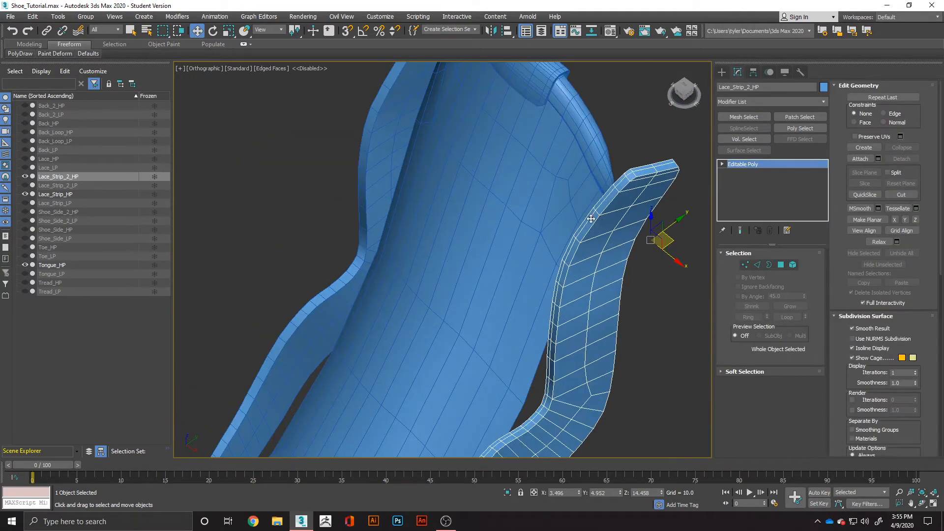
{"action": "left_click", "coordinate": [757, 264]}
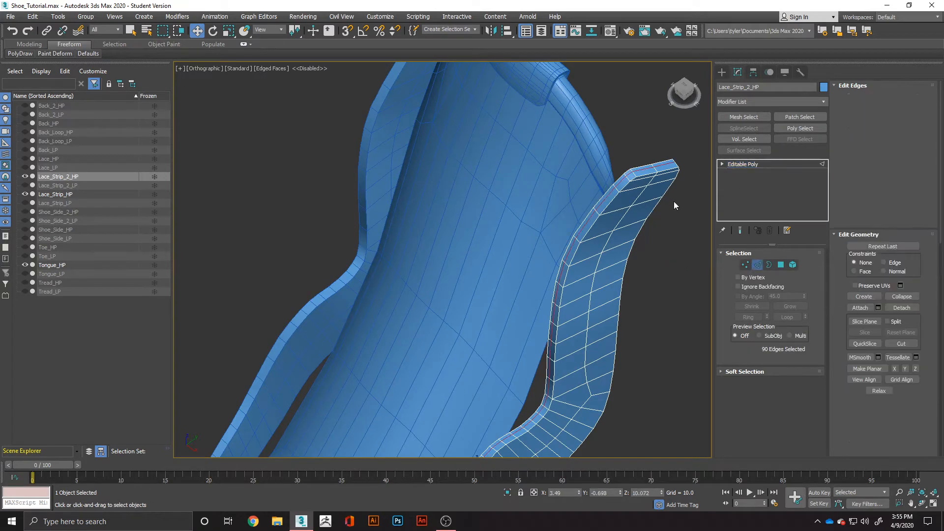
{"action": "key", "text": "ctrl+d"}
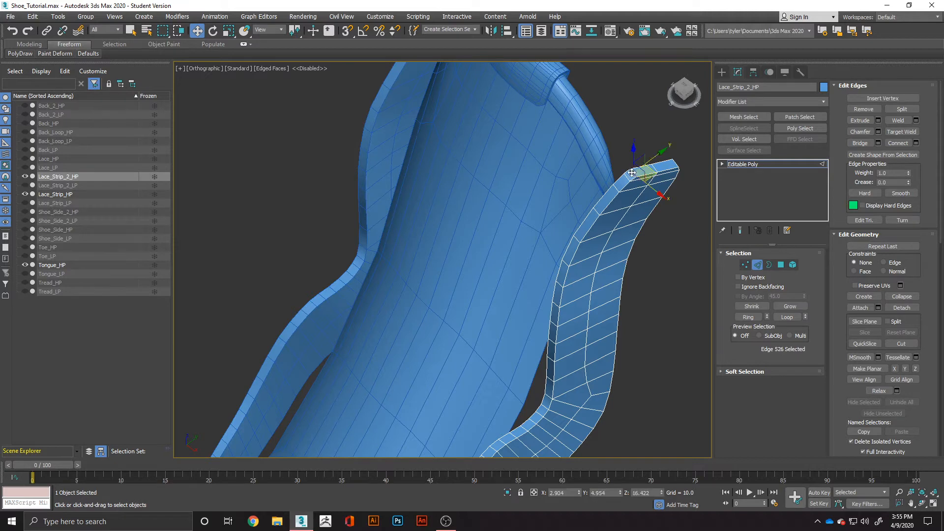
{"action": "left_click", "coordinate": [641, 176]}
{"action": "double_click", "coordinate": [641, 176]}
{"action": "right_click", "coordinate": [626, 175]}
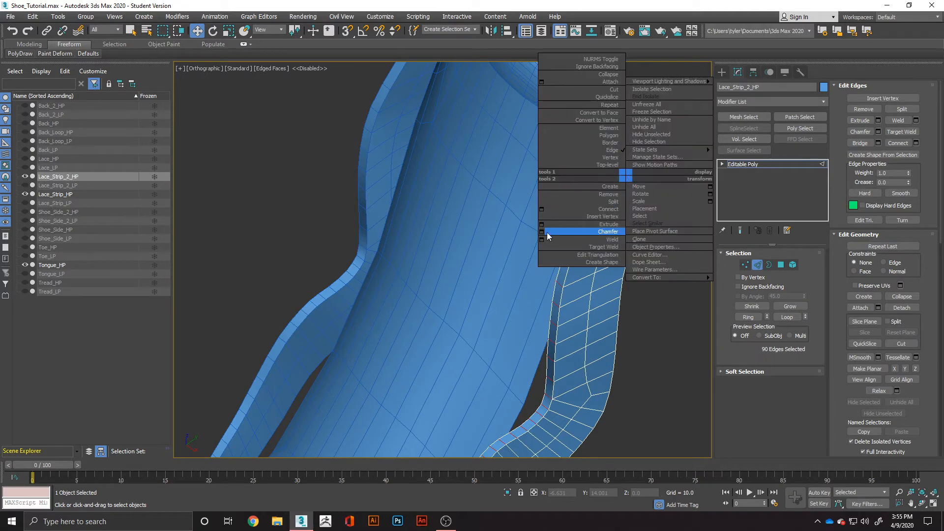
{"action": "left_click", "coordinate": [542, 209]}
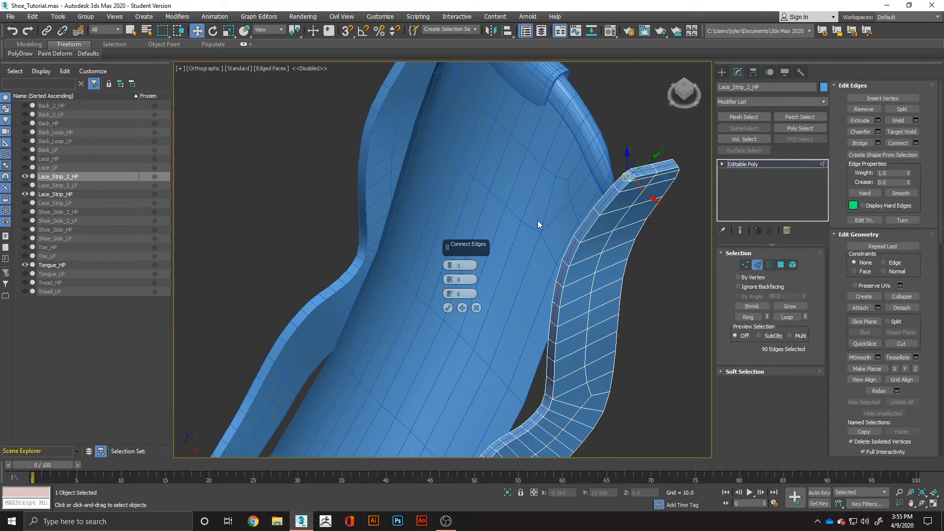
{"action": "left_click_drag", "start_coordinate": [453, 266], "coordinate": [450, 276]}
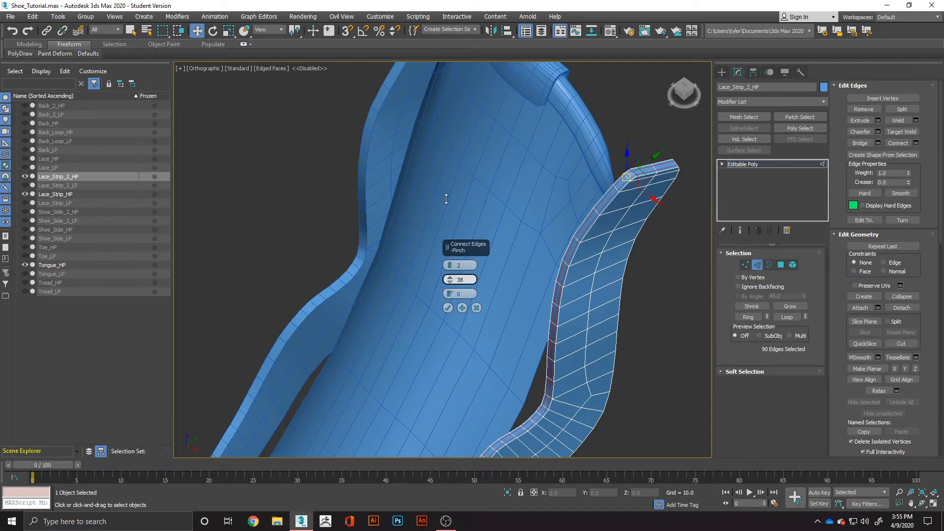
{"action": "left_click_drag", "start_coordinate": [446, 199], "coordinate": [446, 194]}
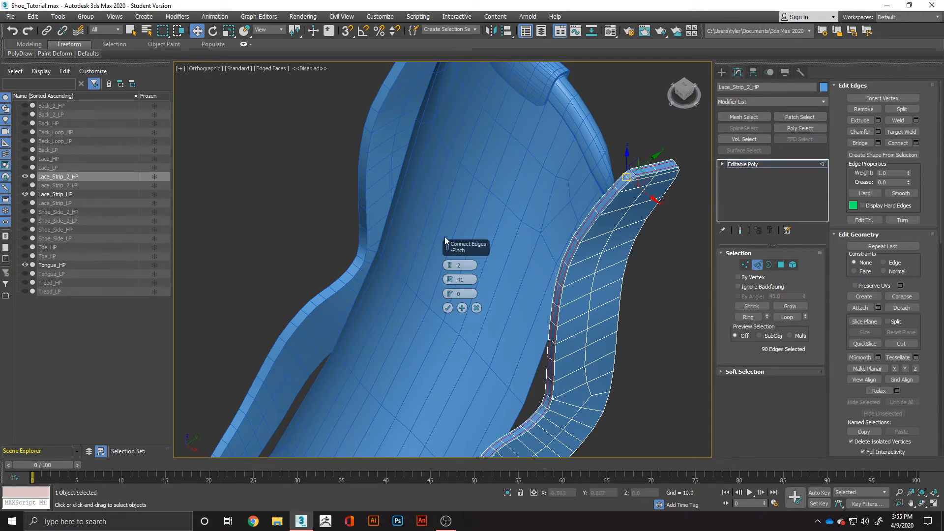
{"action": "left_click", "coordinate": [448, 308]}
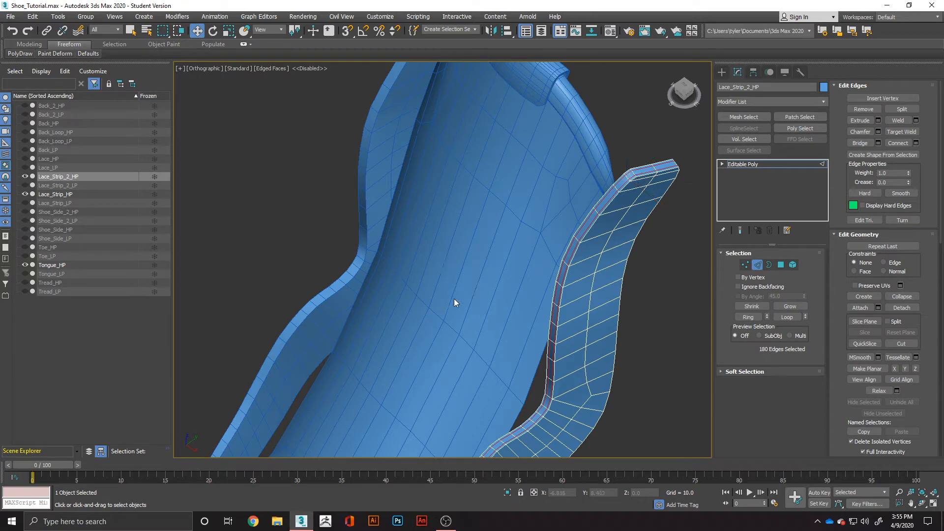
{"action": "left_click", "coordinate": [704, 213]}
Smooth Lace_Strip_2_HP with an OpenSubdiv modifier.
{"action": "left_click", "coordinate": [781, 102]}
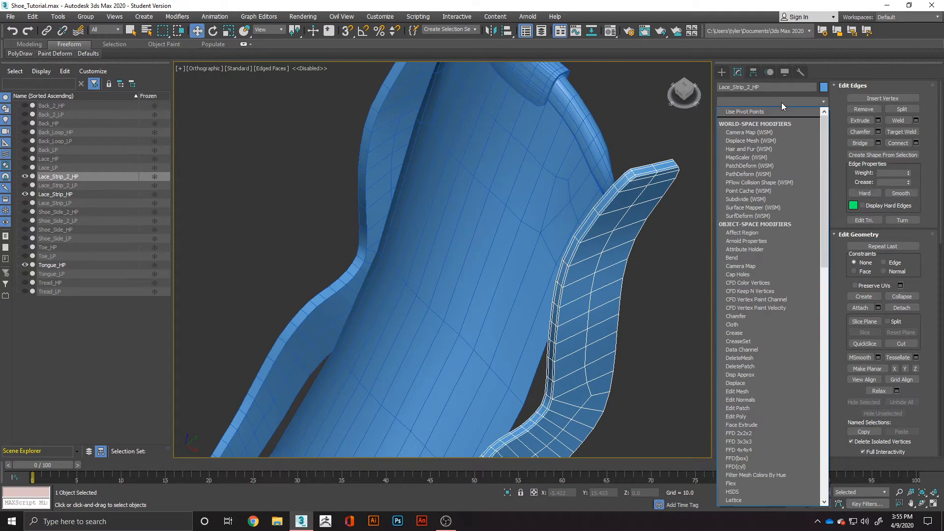
{"action": "type", "text": "op"}
{"action": "key", "text": "Return"}
{"action": "middle_click_drag", "start_coordinate": [626, 375], "coordinate": [577, 389], "text": "alt"}
Convert the smoothed Lace_Strip_2_HP to an Editable Poly and hide it.
{"action": "right_click", "coordinate": [577, 388]}
{"action": "mouse_move", "coordinate": [639, 486]}
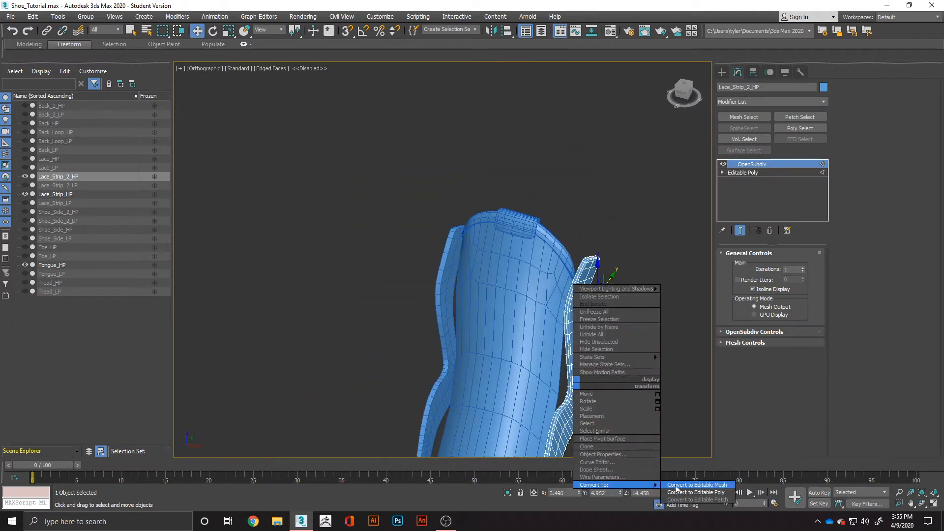
{"action": "left_click", "coordinate": [698, 493]}
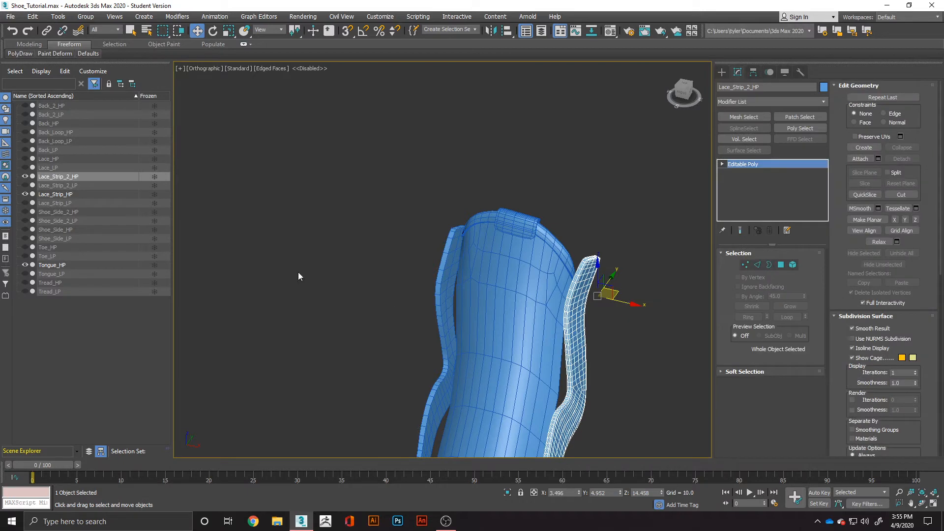
{"action": "left_click", "coordinate": [25, 176]}
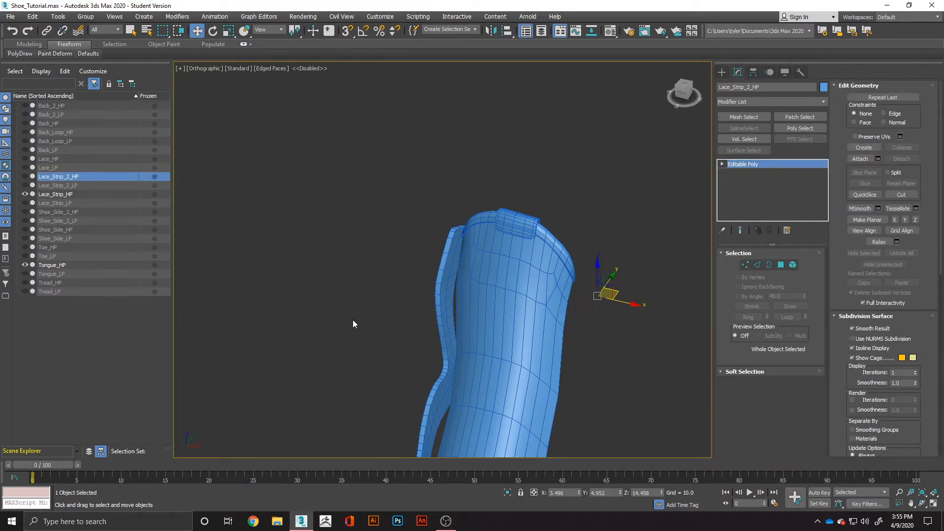
On Lace_Strip_HP, connect the ring of short edges along its thin rim with 2 segments and a pinch of 41.
{"action": "left_click", "coordinate": [449, 370]}
{"action": "middle_click_drag", "start_coordinate": [448, 370], "coordinate": [481, 388], "text": "alt"}
{"action": "scroll", "coordinate": [393, 305], "scroll_direction": "up", "scroll_amount": 2}
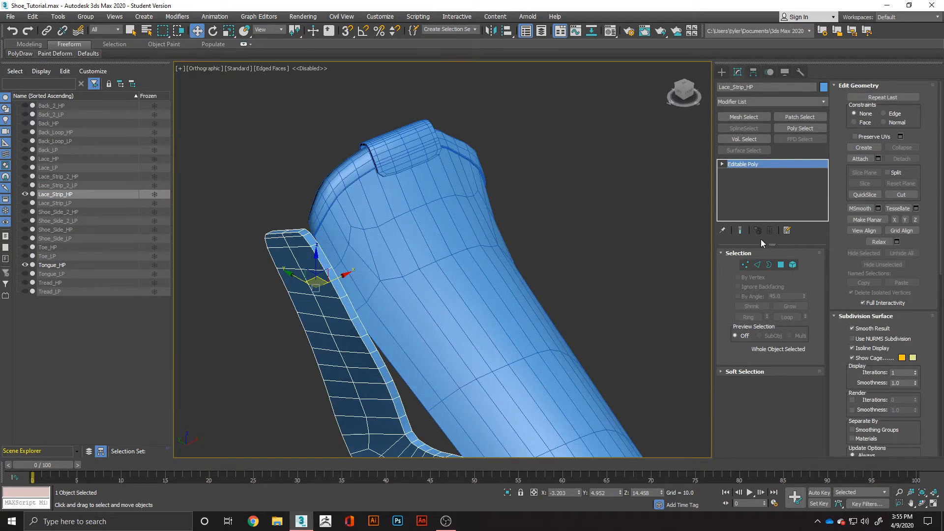
{"action": "left_click", "coordinate": [757, 265]}
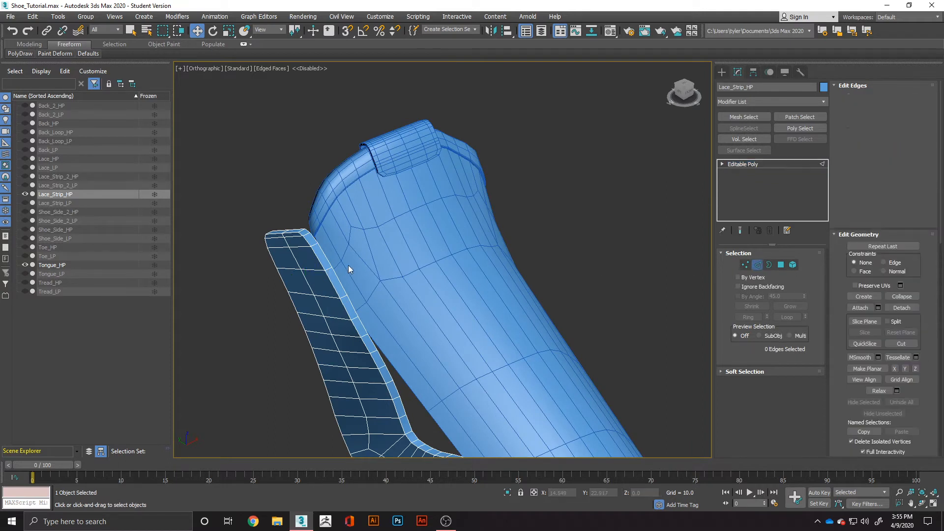
{"action": "left_click", "coordinate": [324, 257]}
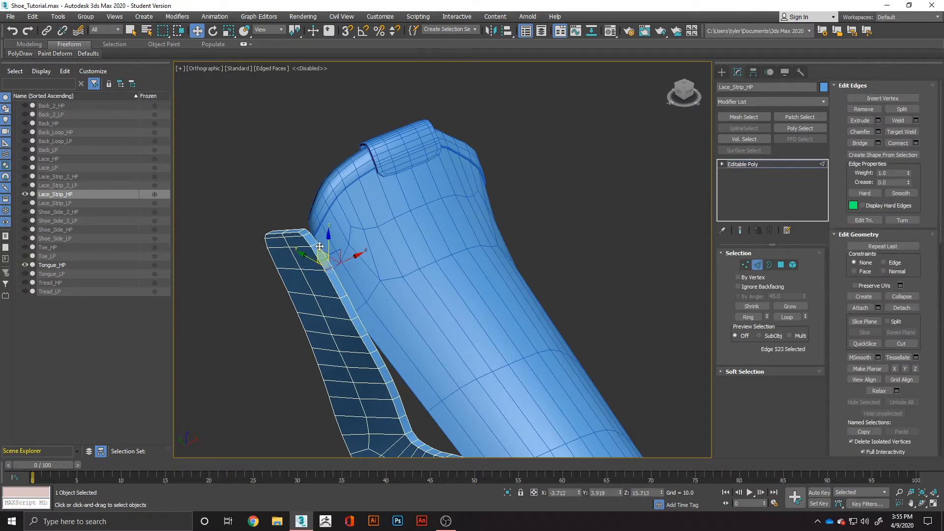
{"action": "left_click", "coordinate": [342, 296], "text": "shift"}
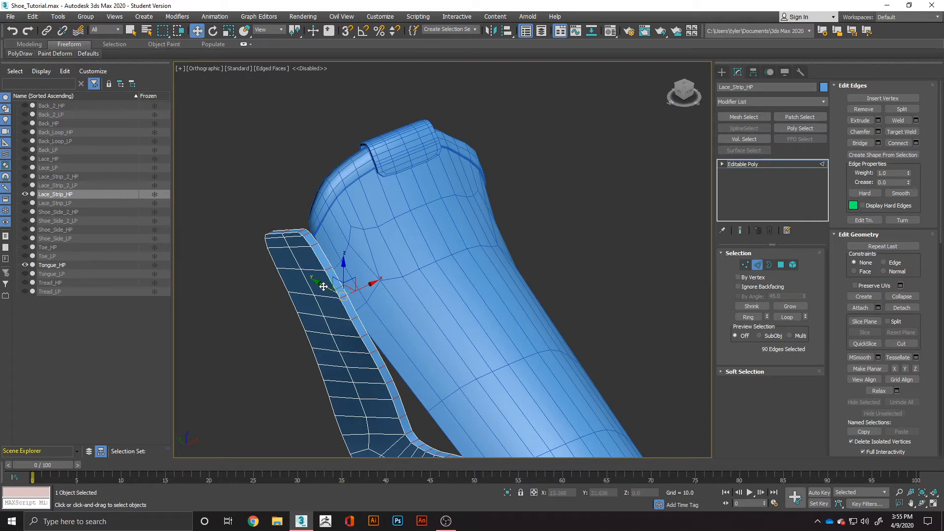
{"action": "right_click", "coordinate": [325, 261]}
{"action": "left_click", "coordinate": [271, 295]}
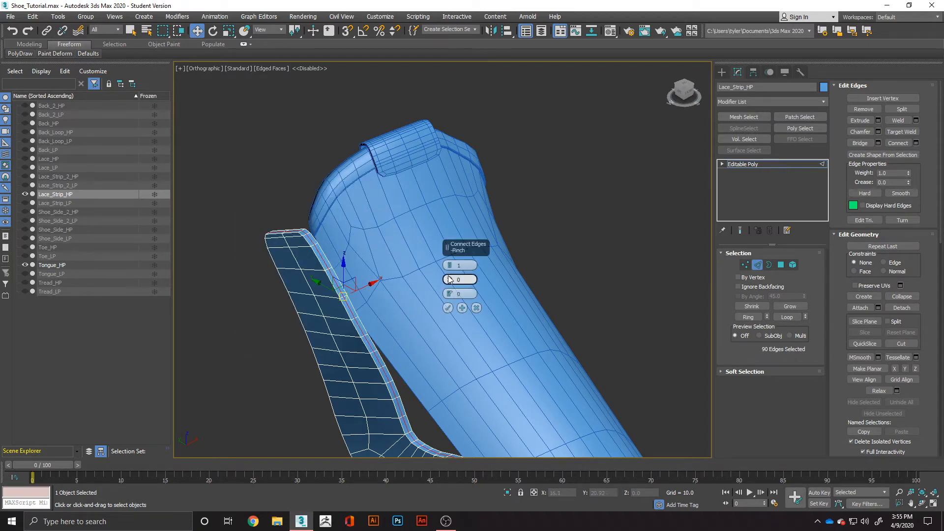
{"action": "left_click", "coordinate": [449, 265]}
{"action": "left_click_drag", "start_coordinate": [450, 280], "coordinate": [451, 267]}
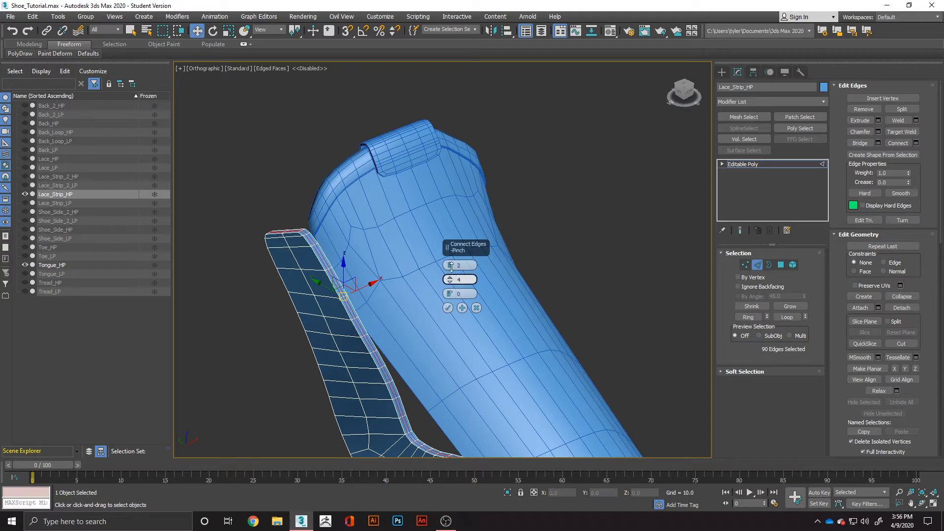
{"action": "left_click", "coordinate": [448, 307]}
{"action": "left_click", "coordinate": [497, 236]}
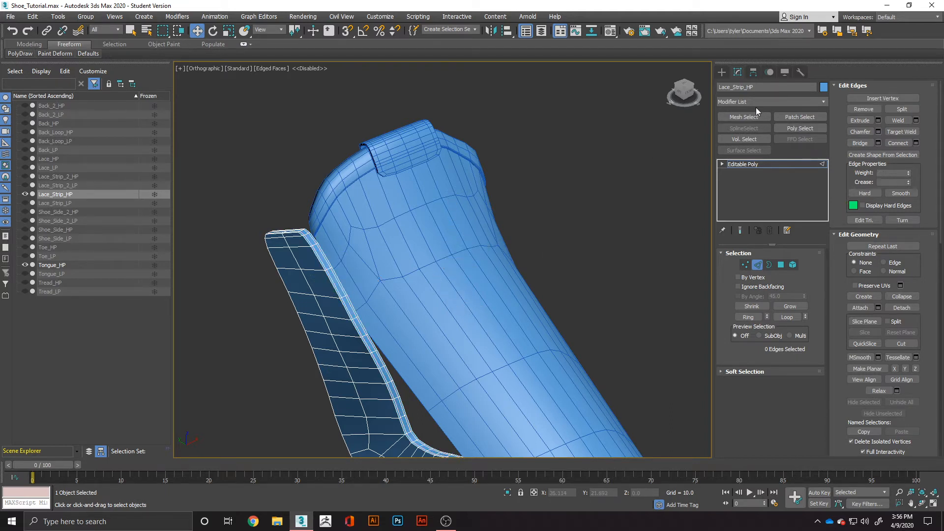
Smooth Lace_Strip_HP with an OpenSubdiv modifier.
{"action": "left_click", "coordinate": [786, 101]}
{"action": "type", "text": "op"}
{"action": "key", "text": "Return"}
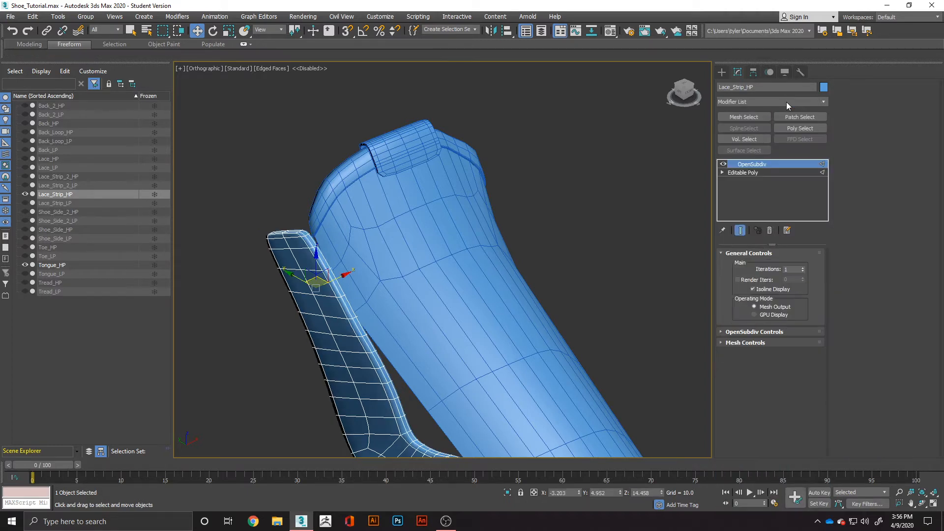
Convert the smoothed Lace_Strip_HP to an Editable Poly and hide it.
{"action": "right_click", "coordinate": [435, 301]}
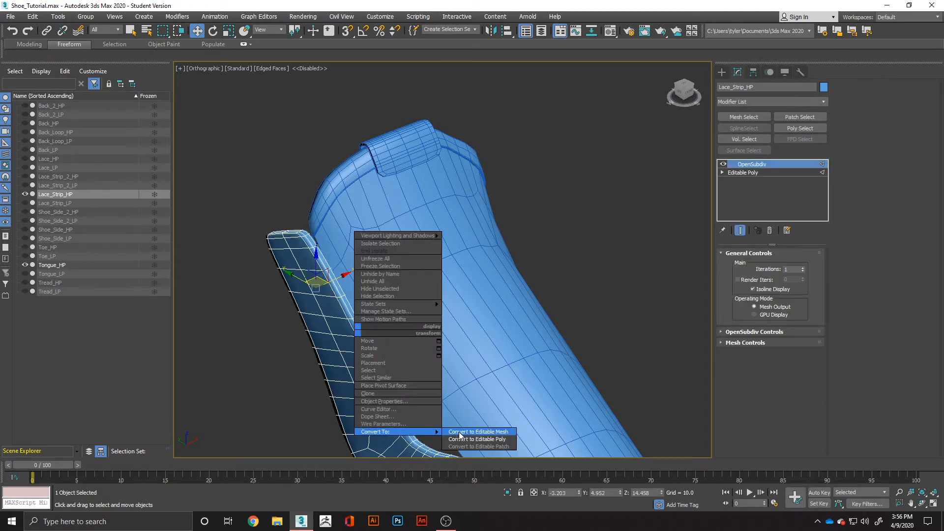
{"action": "left_click", "coordinate": [469, 437]}
{"action": "middle_click_drag", "start_coordinate": [468, 438], "coordinate": [356, 357], "text": "alt"}
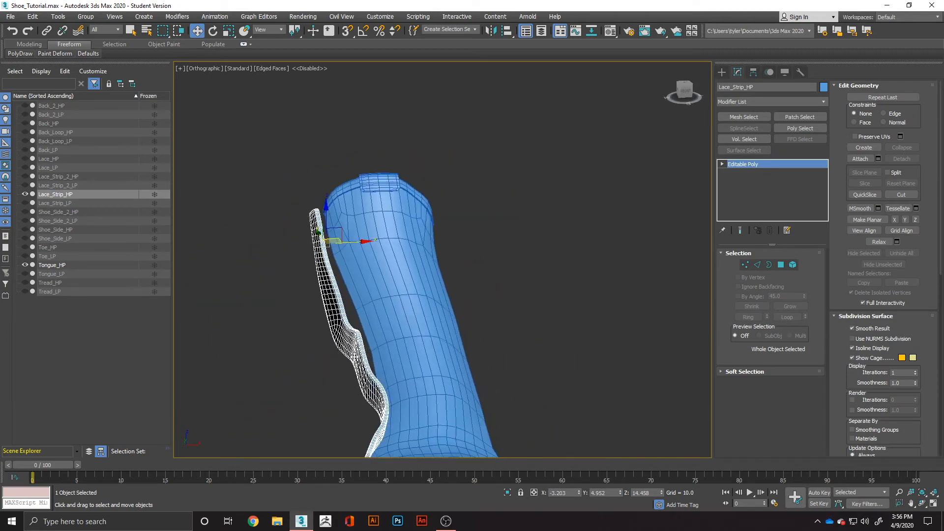
{"action": "left_click", "coordinate": [24, 194]}
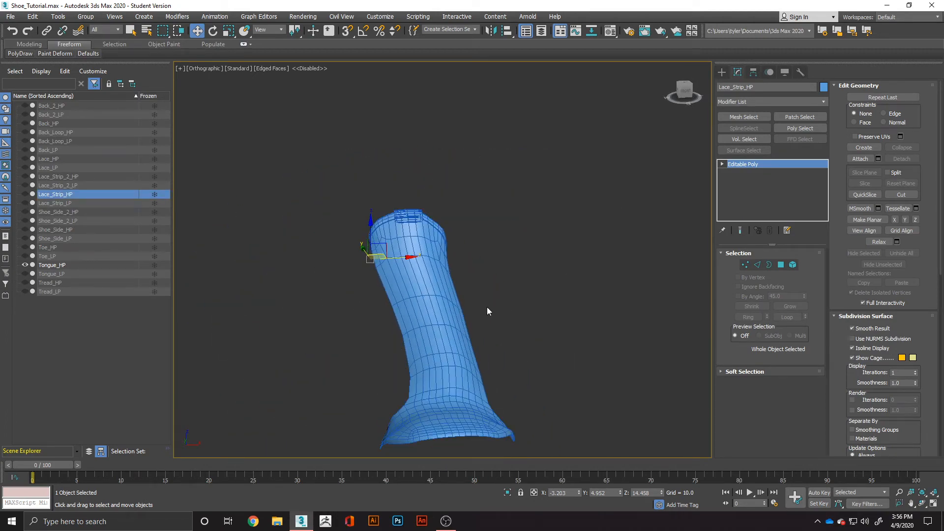
Select Tongue_HP and smooth it with an OpenSubdiv modifier after checking its edge layout.
{"action": "middle_click_drag", "start_coordinate": [487, 309], "coordinate": [559, 324], "text": "alt"}
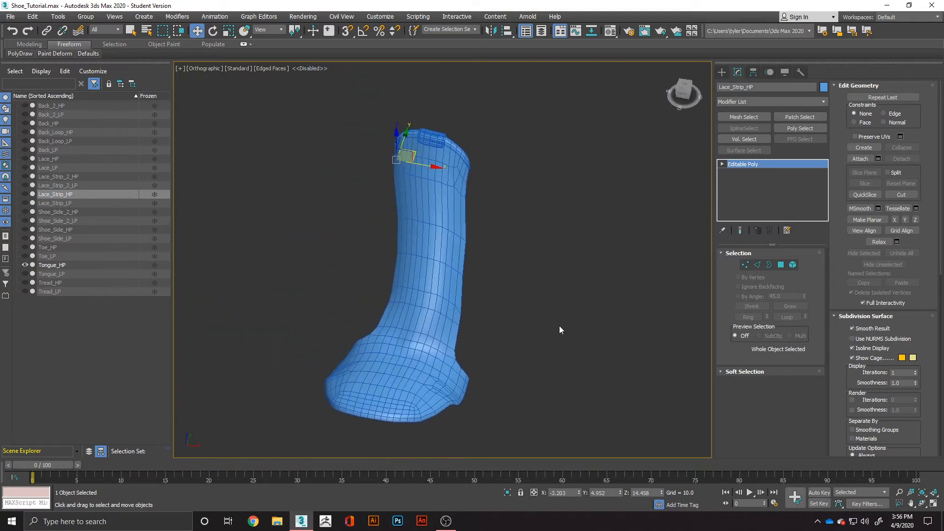
{"action": "scroll", "coordinate": [468, 192], "scroll_direction": "up", "scroll_amount": 4}
{"action": "middle_click_drag", "start_coordinate": [467, 192], "coordinate": [560, 323]}
{"action": "left_click", "coordinate": [508, 274]}
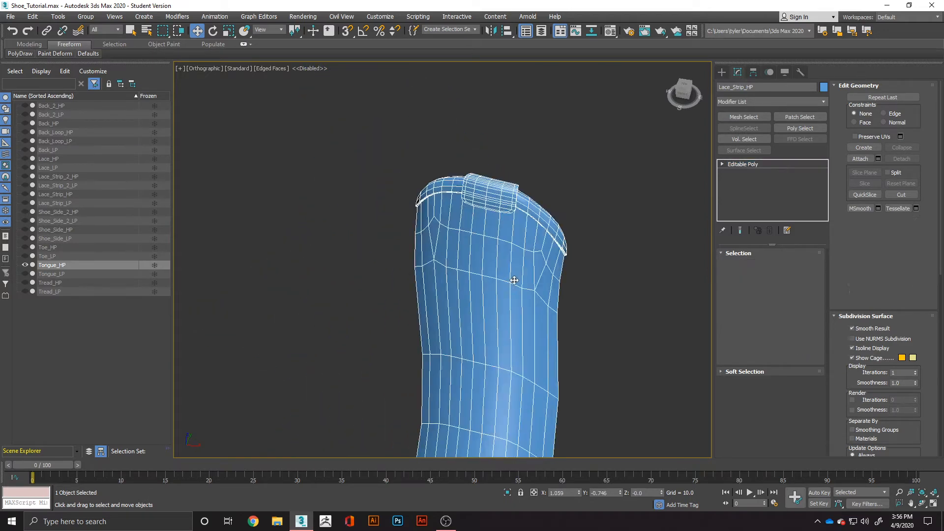
{"action": "scroll", "coordinate": [524, 369], "scroll_direction": "down", "scroll_amount": 5}
{"action": "middle_click_drag", "start_coordinate": [524, 369], "coordinate": [527, 376], "text": "alt"}
{"action": "scroll", "coordinate": [527, 376], "scroll_direction": "up", "scroll_amount": 4}
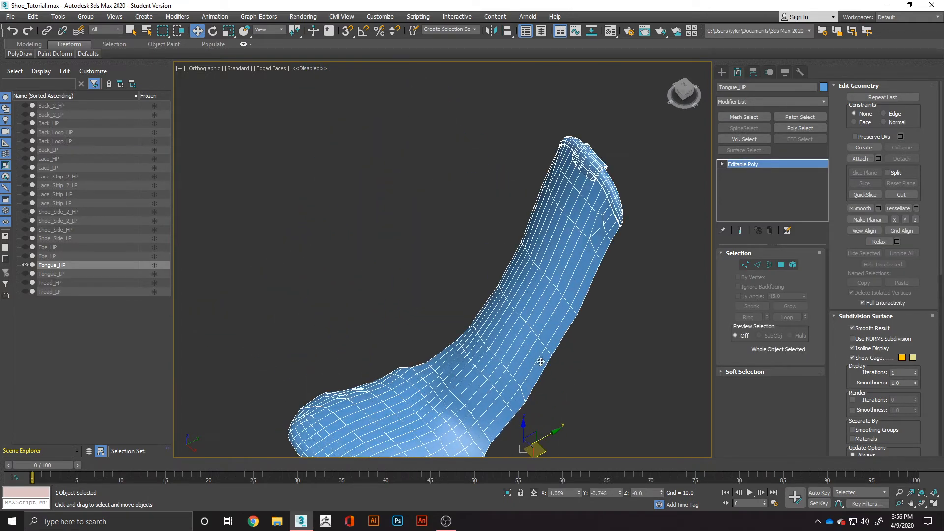
{"action": "scroll", "coordinate": [512, 274], "scroll_direction": "down", "scroll_amount": 2}
{"action": "left_click", "coordinate": [772, 101]}
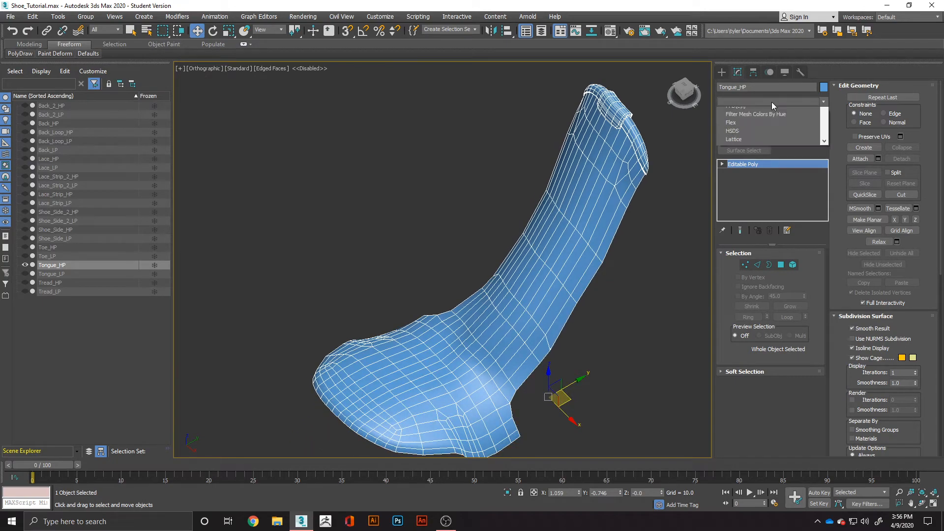
{"action": "type", "text": "o"}
{"action": "key", "text": "Return"}
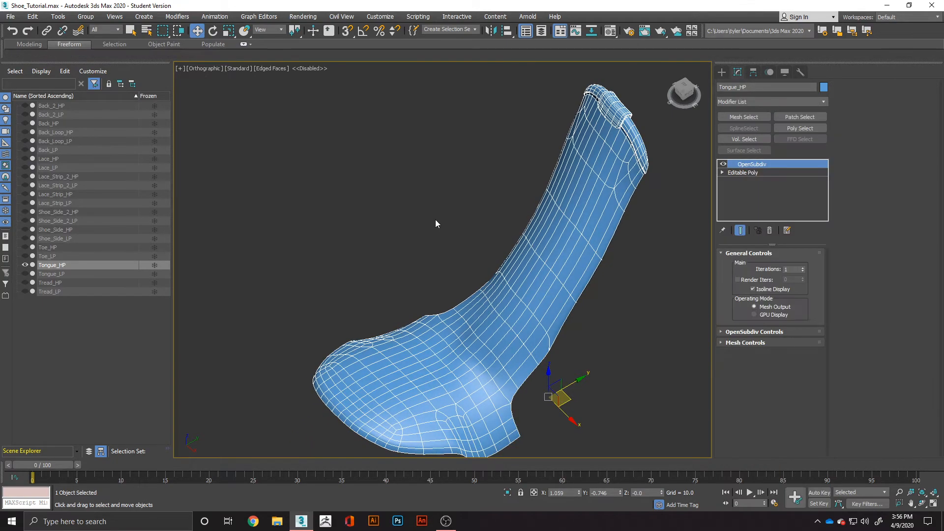
{"action": "middle_click_drag", "start_coordinate": [435, 219], "coordinate": [497, 298], "text": "alt"}
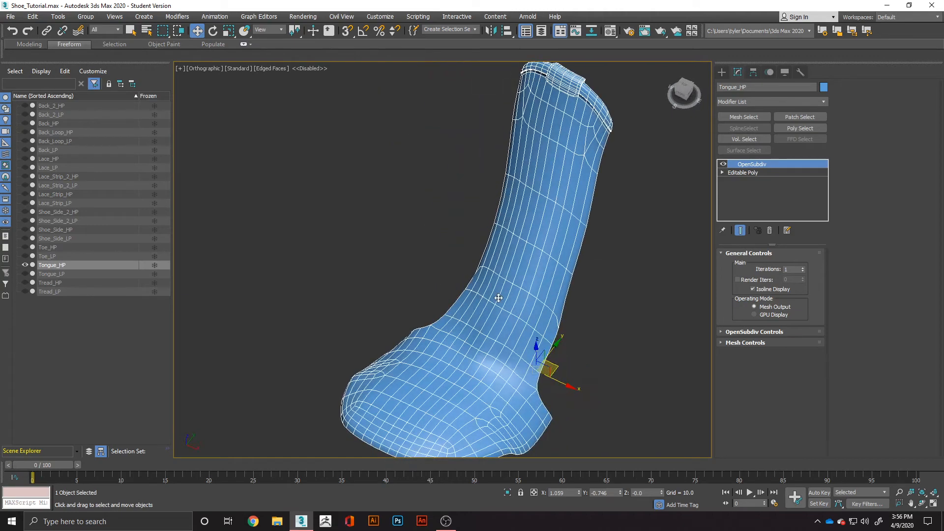
Convert the smoothed Tongue_HP to an Editable Poly and deselect it to check the resulting mesh.
{"action": "right_click", "coordinate": [498, 298]}
{"action": "mouse_move", "coordinate": [573, 397]}
{"action": "left_click", "coordinate": [614, 404]}
{"action": "left_click", "coordinate": [607, 392]}
{"action": "middle_click_drag", "start_coordinate": [660, 384], "coordinate": [587, 354], "text": "alt"}
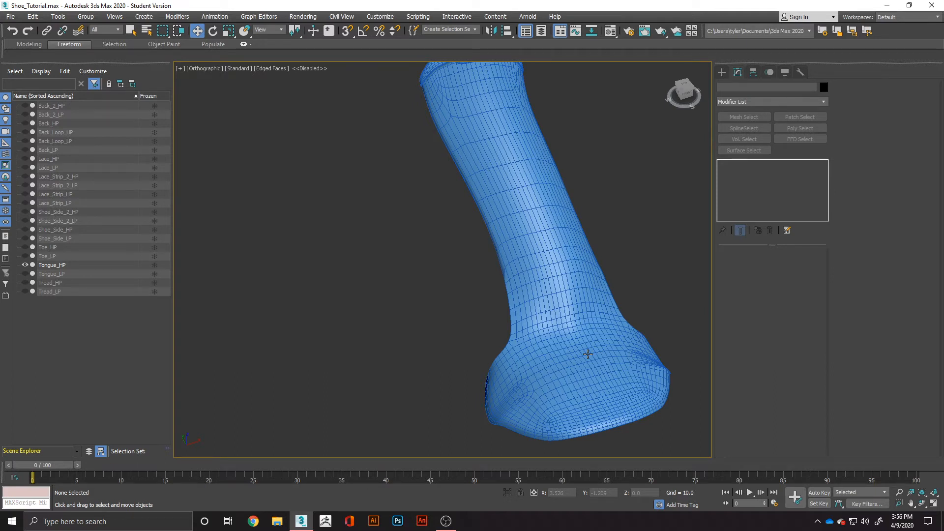
Examine the outer surface of the smoothed Tongue_HP mesh from several sides.
{"action": "middle_click_drag", "start_coordinate": [590, 371], "coordinate": [489, 422], "text": "alt"}
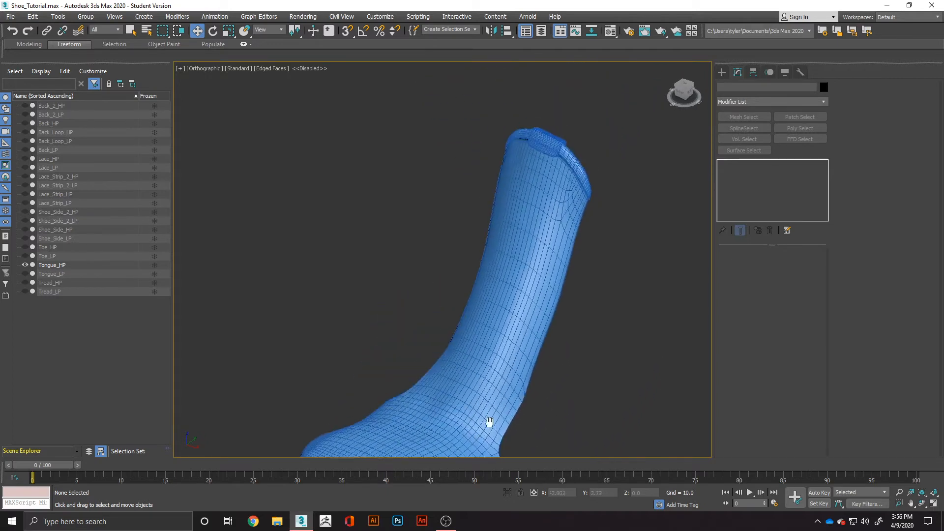
{"action": "scroll", "coordinate": [489, 422], "scroll_direction": "up", "scroll_amount": 2}
{"action": "scroll", "coordinate": [486, 274], "scroll_direction": "down", "scroll_amount": 4}
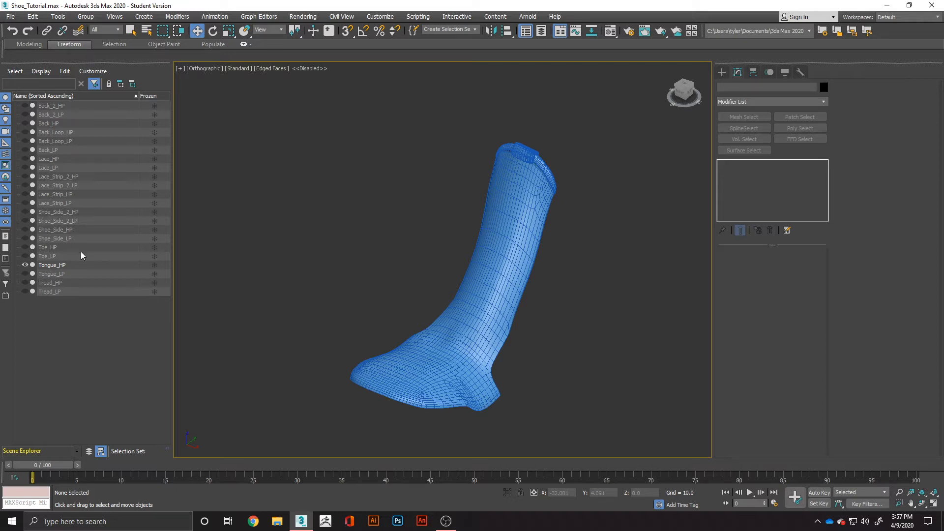
{"action": "middle_click_drag", "start_coordinate": [328, 344], "coordinate": [401, 339], "text": "alt"}
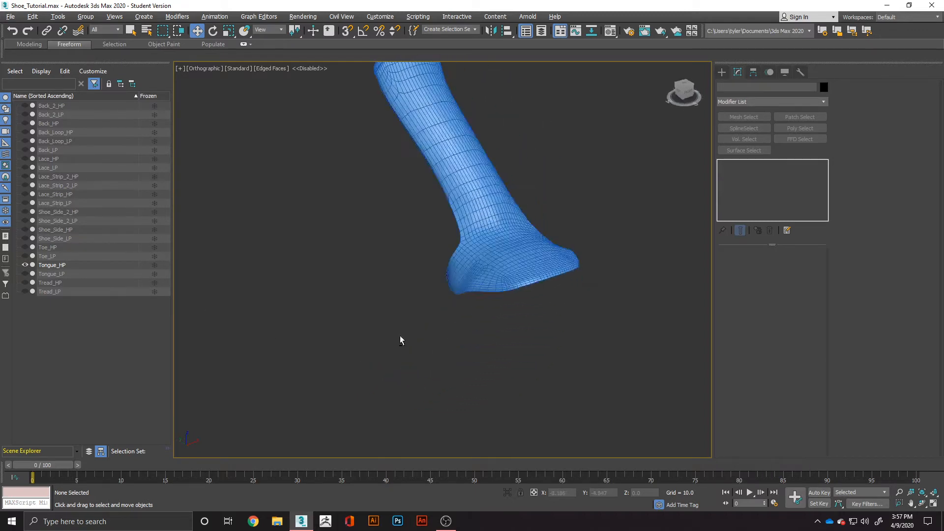
{"action": "middle_click_drag", "start_coordinate": [438, 276], "coordinate": [395, 428]}
{"action": "scroll", "coordinate": [367, 340], "scroll_direction": "up", "scroll_amount": 3}
Inspect the inner side and edge thickness of Tongue_HP, leaving it deselected.
{"action": "left_click", "coordinate": [348, 320]}
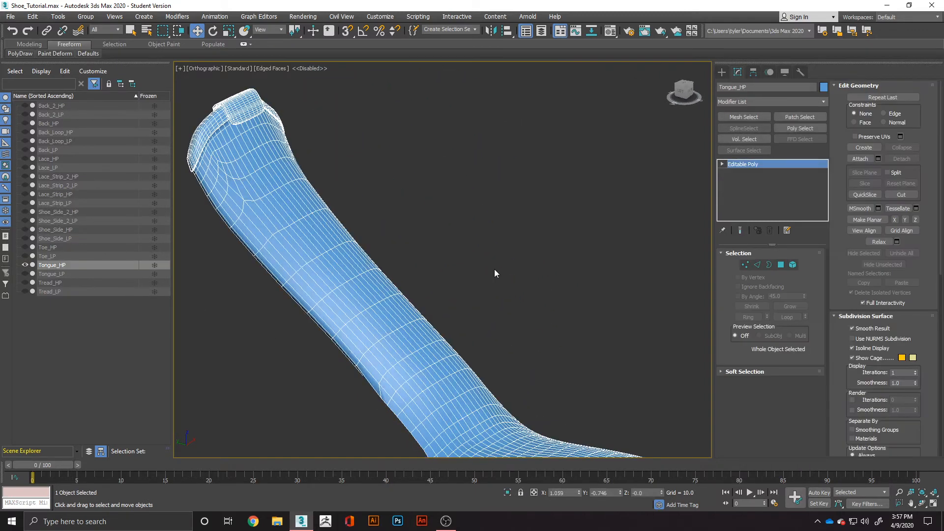
{"action": "left_click", "coordinate": [509, 270]}
{"action": "middle_click_drag", "start_coordinate": [404, 302], "coordinate": [298, 410], "text": "alt"}
{"action": "middle_click_drag", "start_coordinate": [540, 223], "coordinate": [426, 289]}
{"action": "scroll", "coordinate": [511, 277], "scroll_direction": "up", "scroll_amount": 3}
{"action": "scroll", "coordinate": [511, 277], "scroll_direction": "up", "scroll_amount": 5}
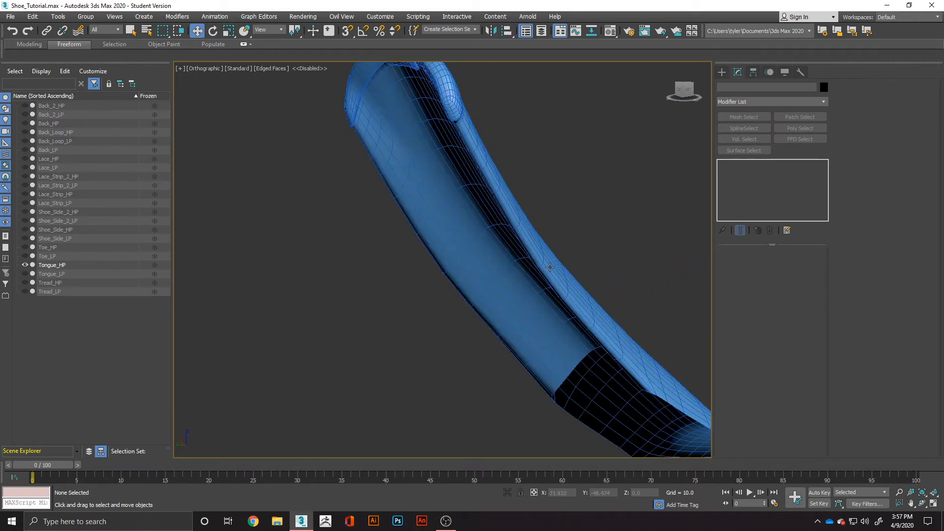
{"action": "middle_click_drag", "start_coordinate": [548, 270], "coordinate": [485, 317]}
{"action": "scroll", "coordinate": [486, 312], "scroll_direction": "up", "scroll_amount": 4}
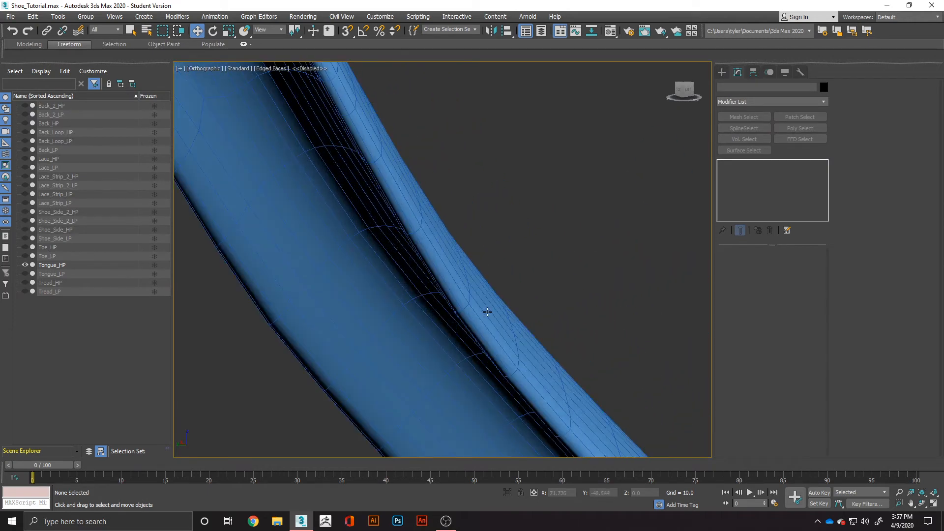
{"action": "scroll", "coordinate": [507, 310], "scroll_direction": "down", "scroll_amount": 6}
{"action": "middle_click_drag", "start_coordinate": [516, 324], "coordinate": [453, 314], "text": "alt"}
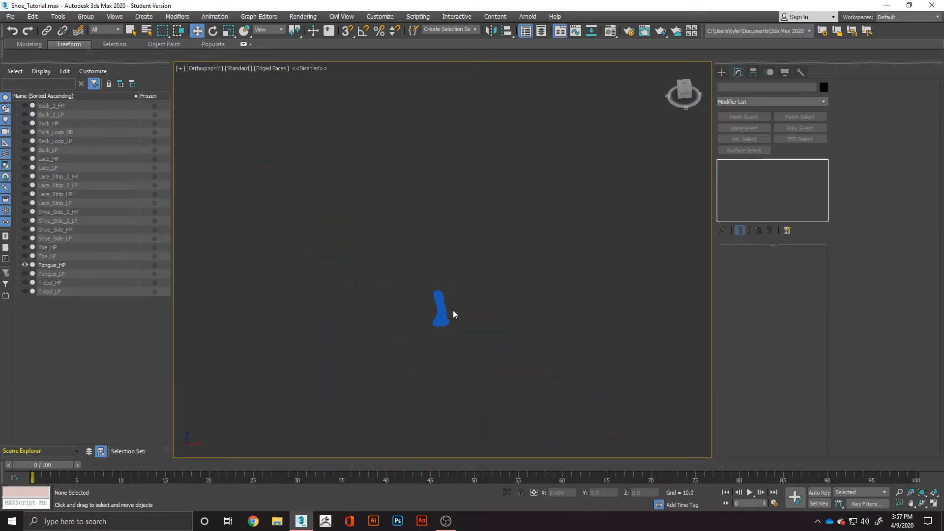
Select Tongue_HP and bring up the Freeform Paint Deform brushes, briefly picking Push/Pull.
{"action": "scroll", "coordinate": [453, 314], "scroll_direction": "up", "scroll_amount": 10}
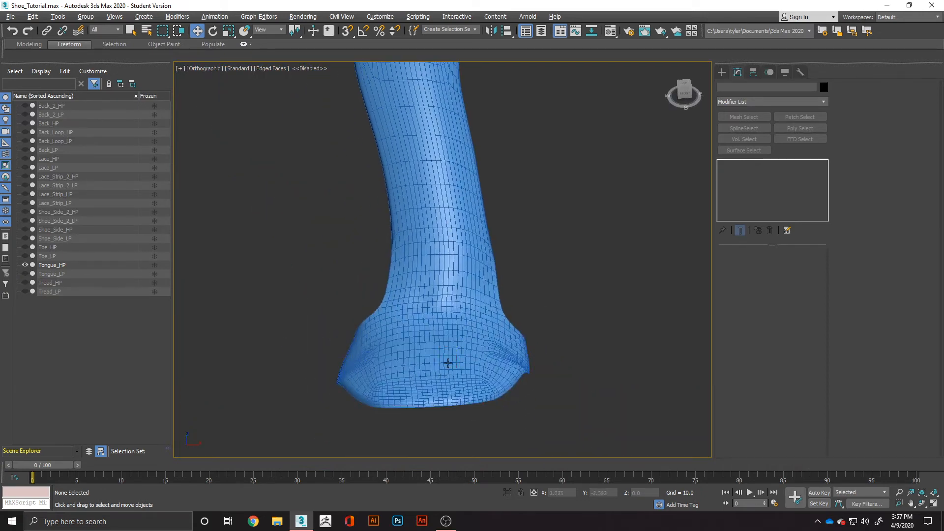
{"action": "middle_click_drag", "start_coordinate": [448, 363], "coordinate": [467, 365], "text": "alt"}
{"action": "left_click", "coordinate": [370, 339]}
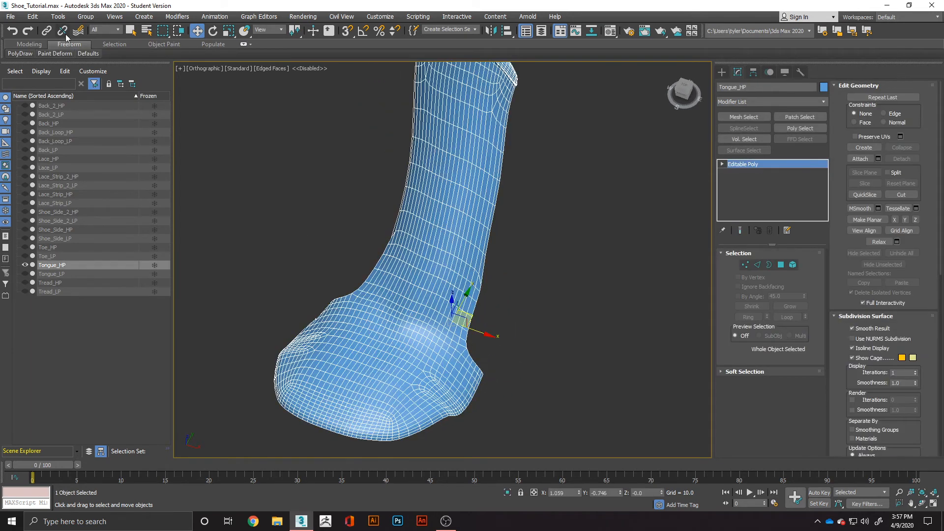
{"action": "left_click", "coordinate": [42, 18]}
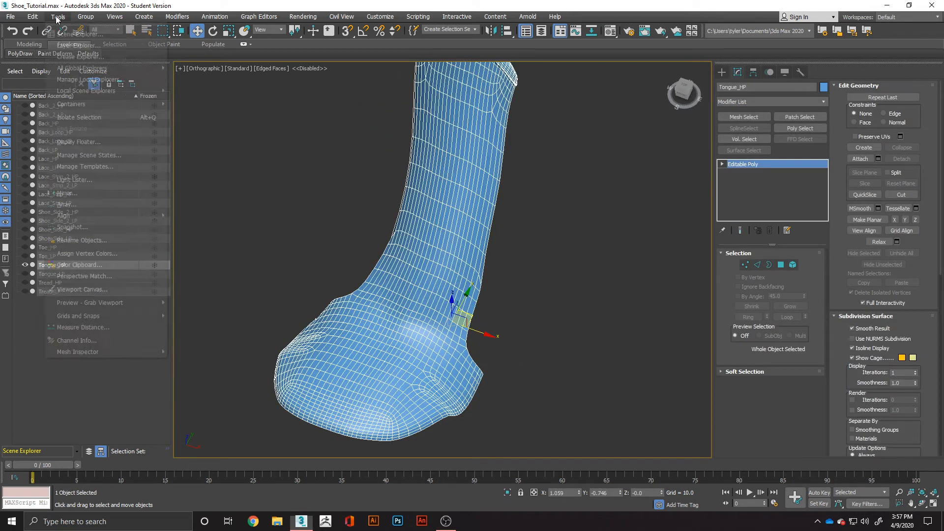
{"action": "left_click", "coordinate": [197, 58]}
{"action": "left_click", "coordinate": [29, 44]}
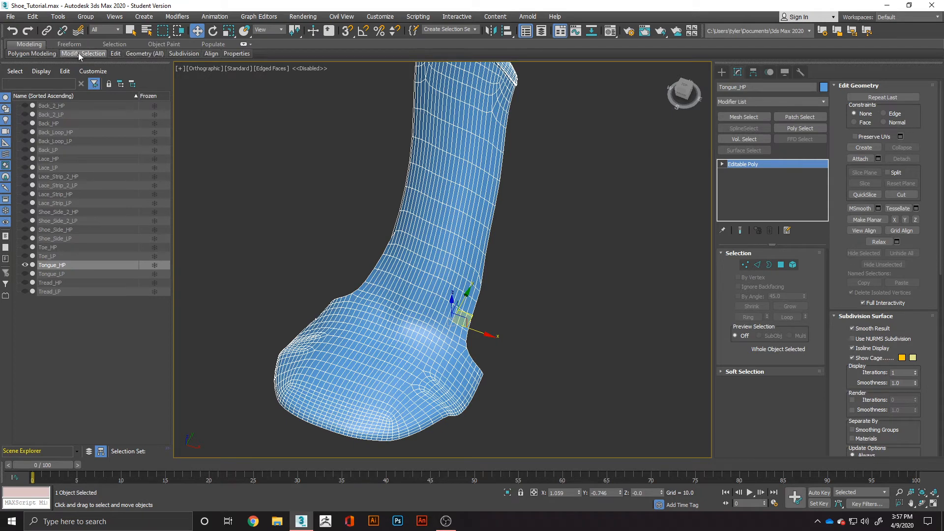
{"action": "mouse_move", "coordinate": [40, 54]}
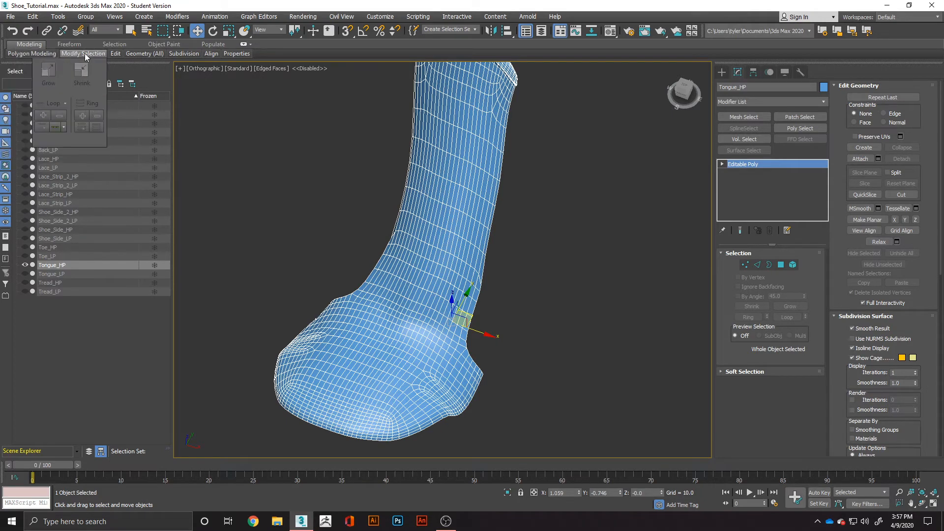
{"action": "left_click", "coordinate": [74, 44]}
{"action": "mouse_move", "coordinate": [36, 54]}
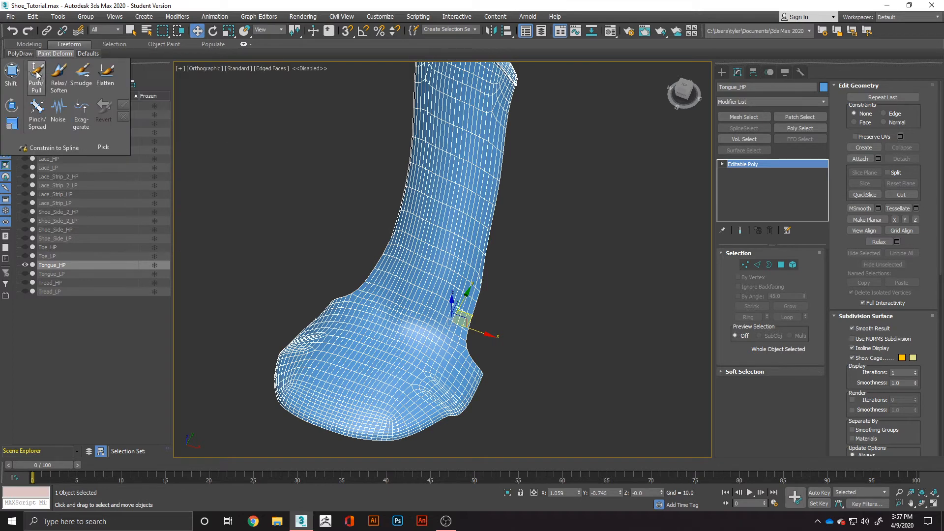
{"action": "left_click", "coordinate": [36, 75]}
{"action": "right_click", "coordinate": [397, 344]}
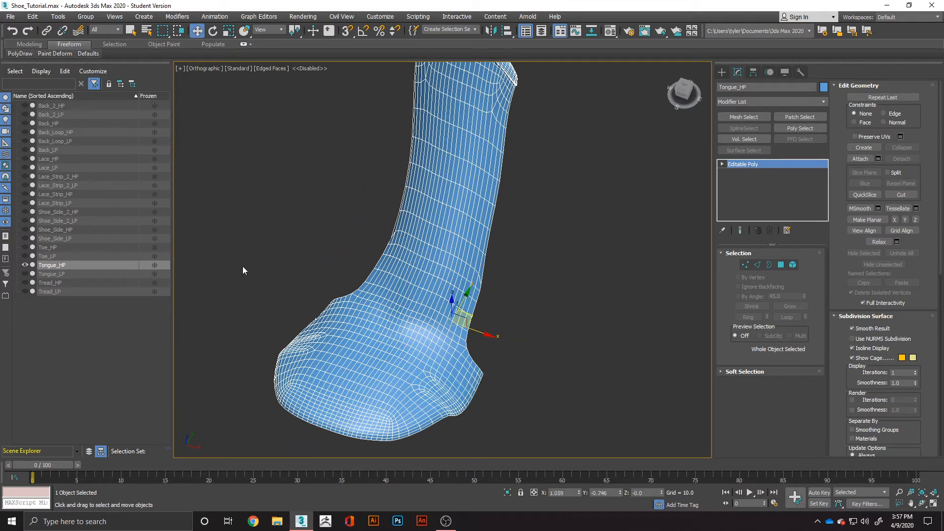
Try a Push/Pull stroke on the tongue's base with the default brush settings and undo it.
{"action": "mouse_move", "coordinate": [49, 53]}
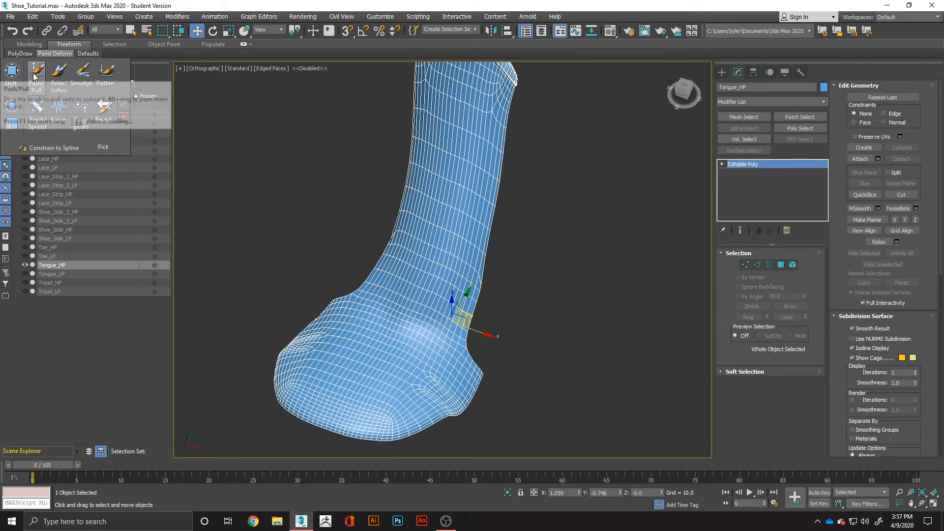
{"action": "left_click", "coordinate": [34, 75]}
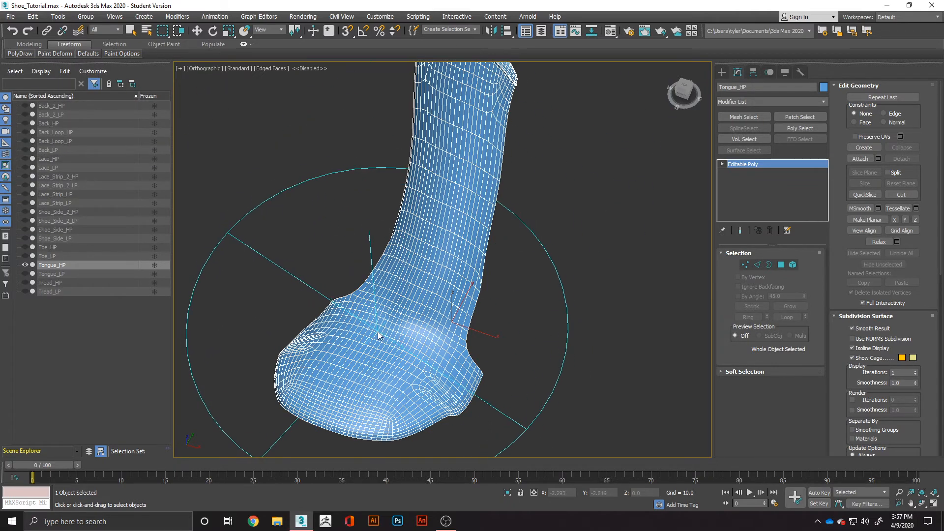
{"action": "left_click_drag", "start_coordinate": [385, 334], "coordinate": [375, 329]}
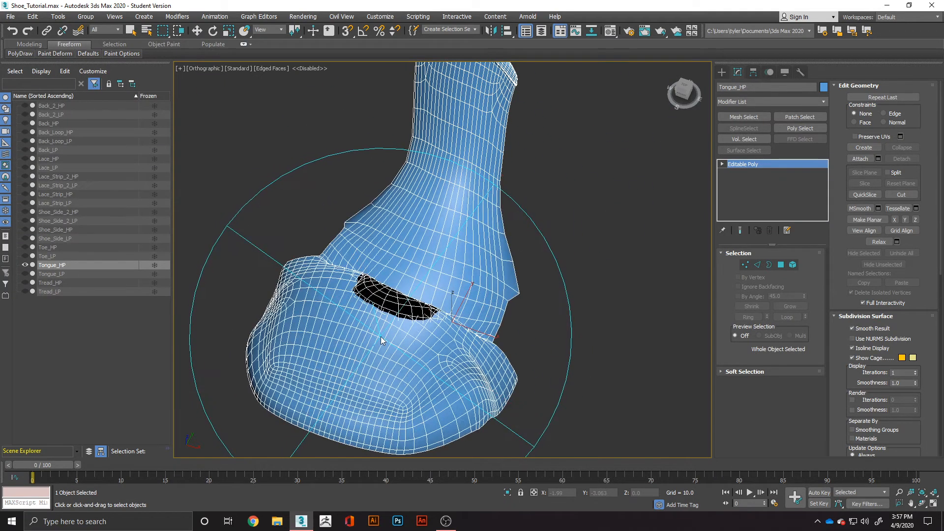
{"action": "key", "text": "ctrl+z"}
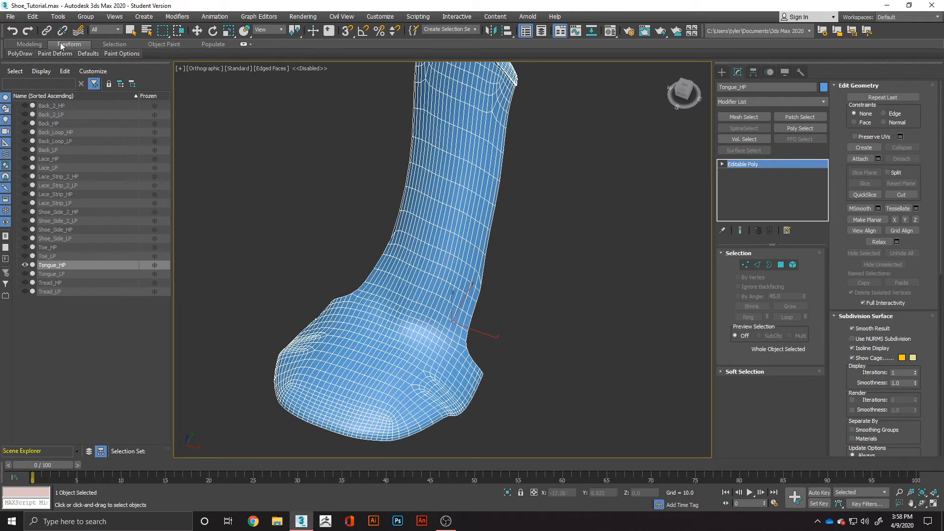
Reactivate the Push/Pull brush and set its size to 1 and its strength to 0.5.
{"action": "mouse_move", "coordinate": [55, 53]}
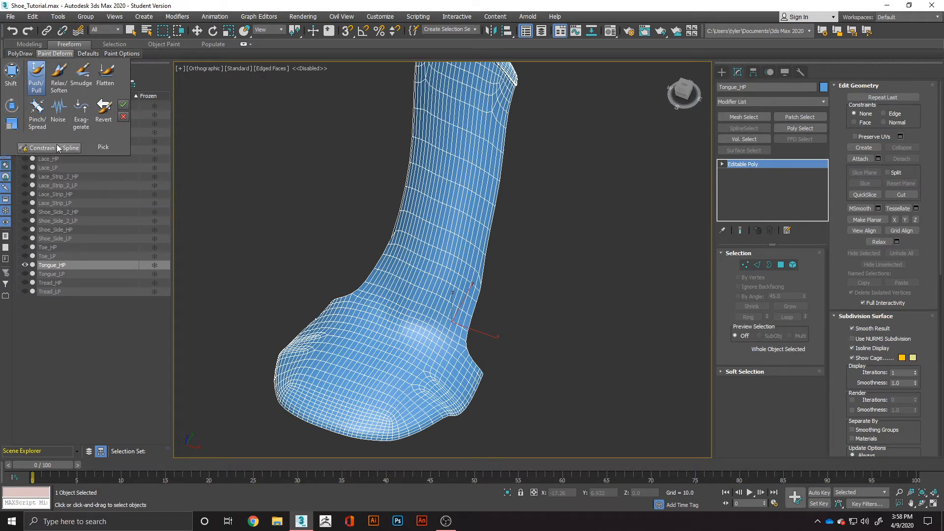
{"action": "left_click", "coordinate": [37, 83]}
{"action": "left_click", "coordinate": [37, 83]}
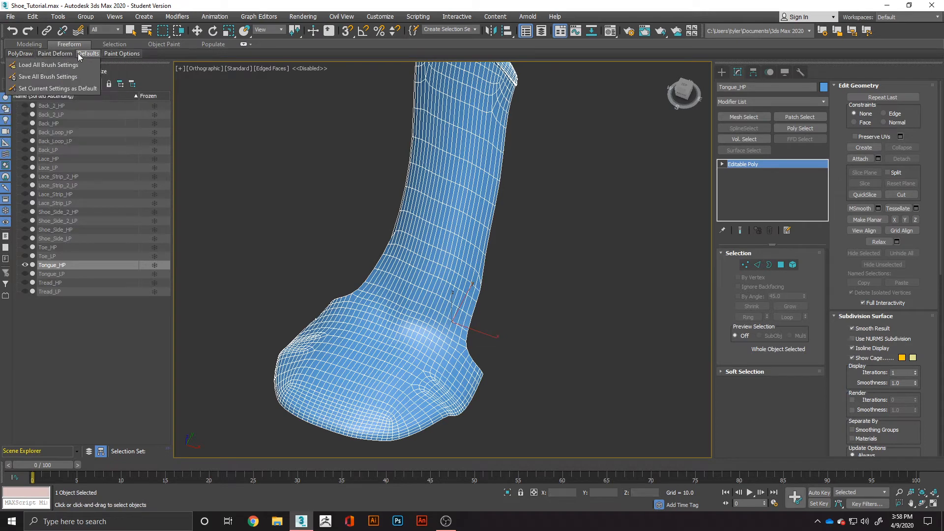
{"action": "mouse_move", "coordinate": [121, 53]}
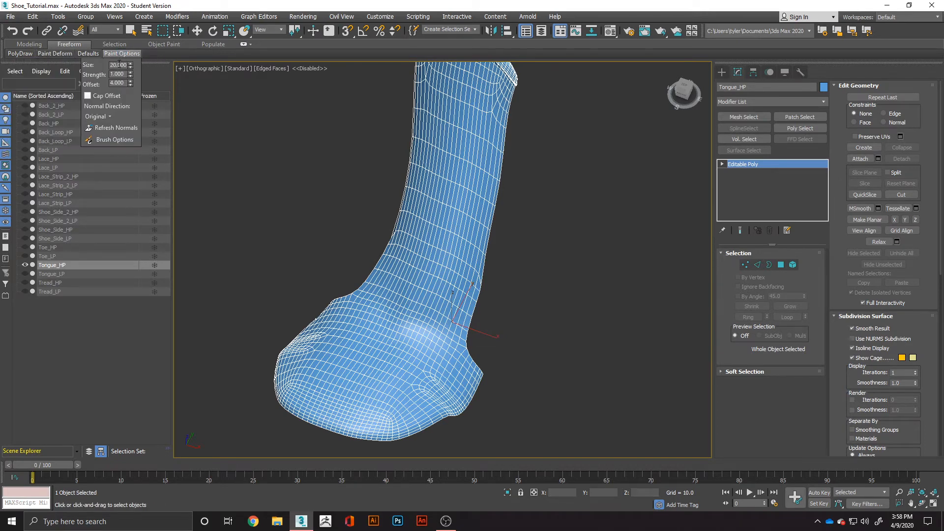
{"action": "type", "text": "1"}
{"action": "type", "text": ".5"}
{"action": "key", "text": "Tab"}
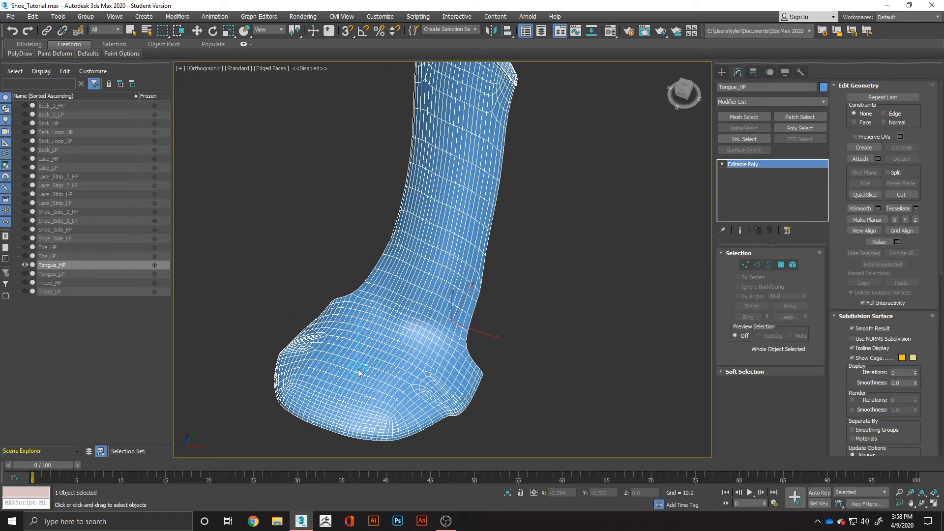
Set the brush offset to 40, try a Push/Pull stroke on the tongue's bend, and undo it.
{"action": "scroll", "coordinate": [391, 327], "scroll_direction": "up", "scroll_amount": 5}
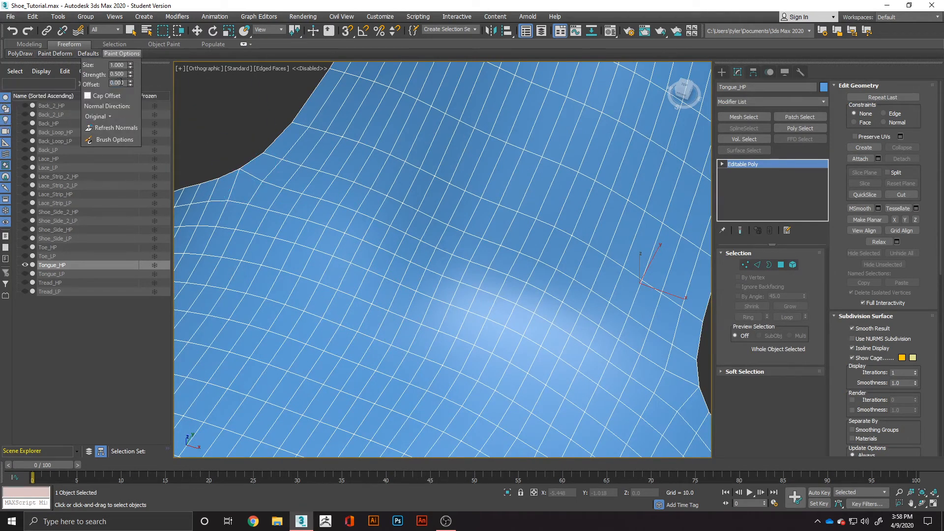
{"action": "type", "text": "4"}
{"action": "key", "text": "BackSpace"}
{"action": "key", "text": "BackSpace"}
{"action": "key", "text": "BackSpace"}
{"action": "mouse_move", "coordinate": [477, 240]}
{"action": "left_mouse_down"}
{"action": "mouse_move", "coordinate": [473, 232]}
{"action": "mouse_move", "coordinate": [465, 257]}
{"action": "mouse_move", "coordinate": [449, 246]}
{"action": "left_mouse_up"}
{"action": "key", "text": "ctrl+z"}
{"action": "key", "text": "ctrl+z"}
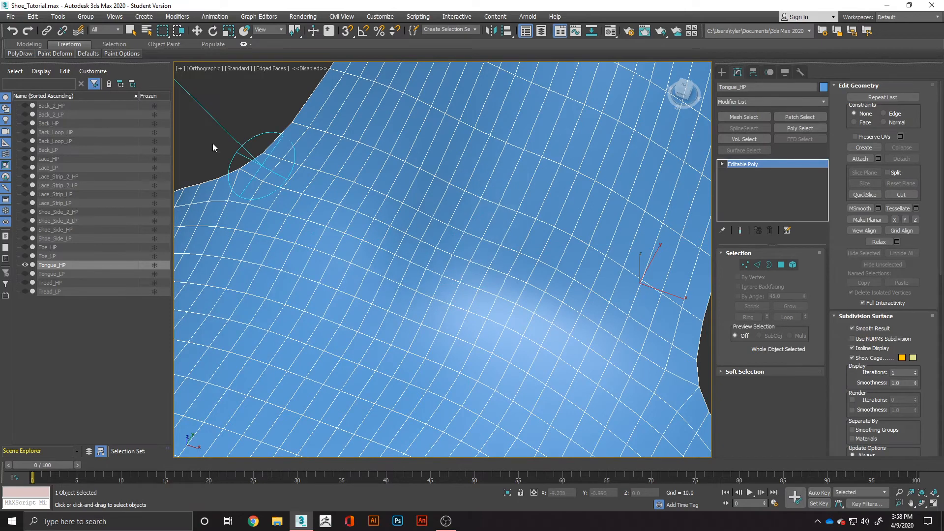
Set the brush strength to 0.05 and test Push/Pull strokes around the tongue's bend, undoing the trial strokes.
{"action": "left_click", "coordinate": [119, 53]}
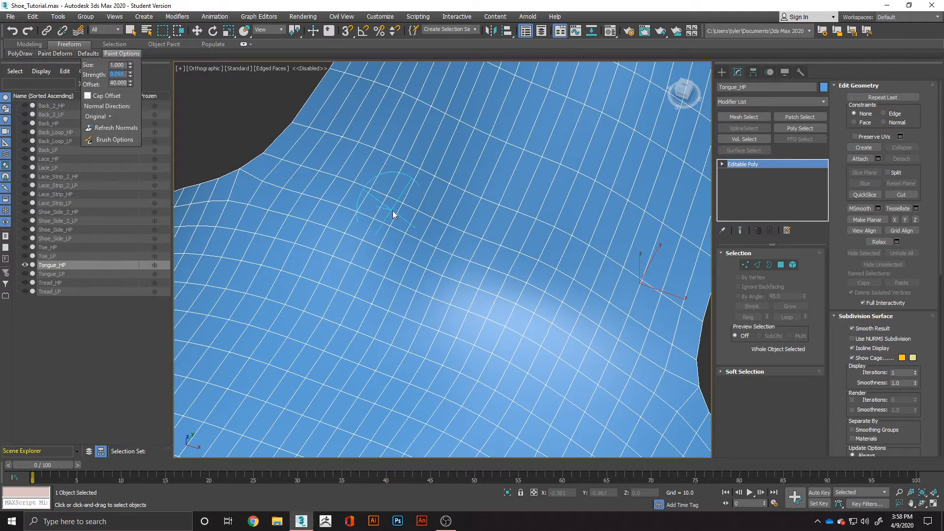
{"action": "left_click_drag", "start_coordinate": [429, 183], "coordinate": [377, 245]}
{"action": "key", "text": "ctrl+z"}
{"action": "left_click_drag", "start_coordinate": [471, 212], "coordinate": [464, 245]}
{"action": "key", "text": "ctrl+z"}
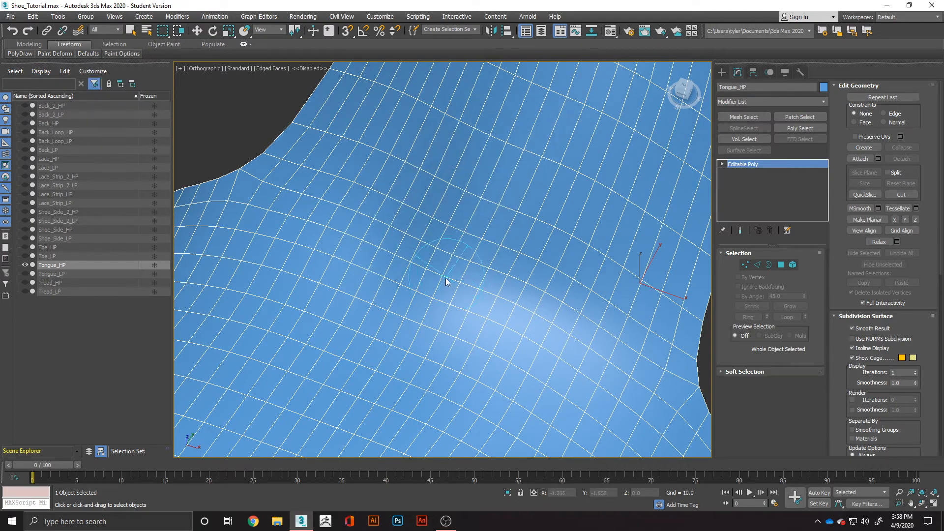
{"action": "middle_click_drag", "start_coordinate": [453, 350], "coordinate": [487, 336], "text": "alt"}
{"action": "left_click_drag", "start_coordinate": [489, 335], "coordinate": [530, 355]}
{"action": "key", "text": "ctrl+z"}
Set the Push/Pull brush offset to 4 and test it on the side of the tongue's bend.
{"action": "scroll", "coordinate": [529, 344], "scroll_direction": "down", "scroll_amount": 4}
{"action": "middle_click_drag", "start_coordinate": [529, 344], "coordinate": [487, 334], "text": "alt"}
{"action": "left_click", "coordinate": [119, 55]}
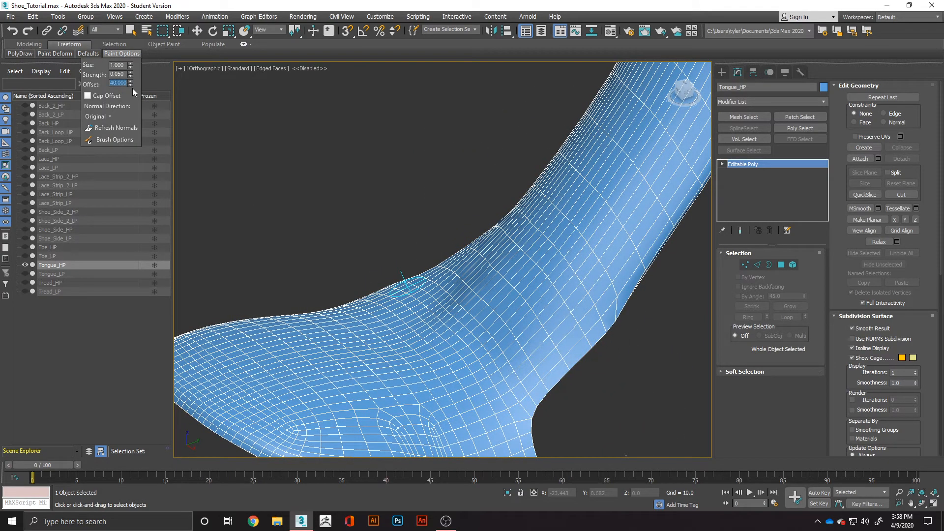
{"action": "left_click", "coordinate": [426, 324]}
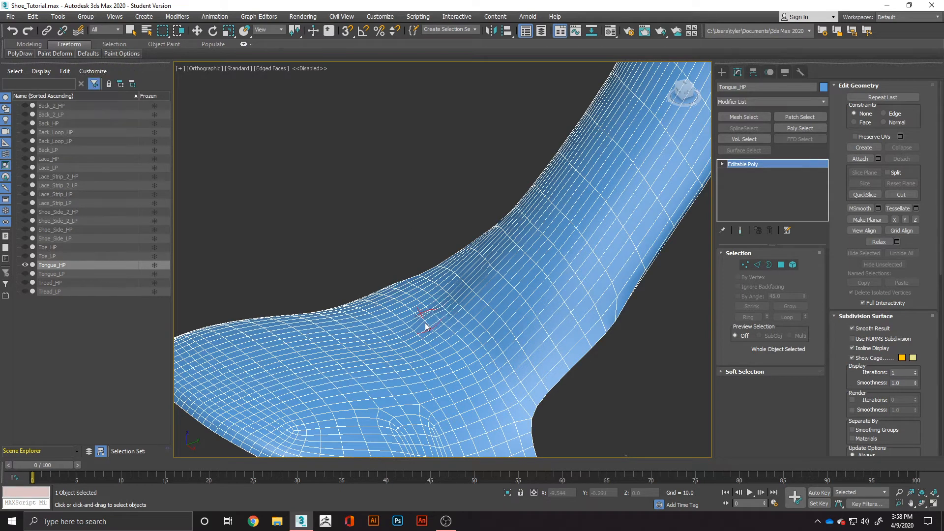
Adjust the brush offset again and paint a subtle Push/Pull fold along the tongue's wide lower part.
{"action": "left_click", "coordinate": [119, 52]}
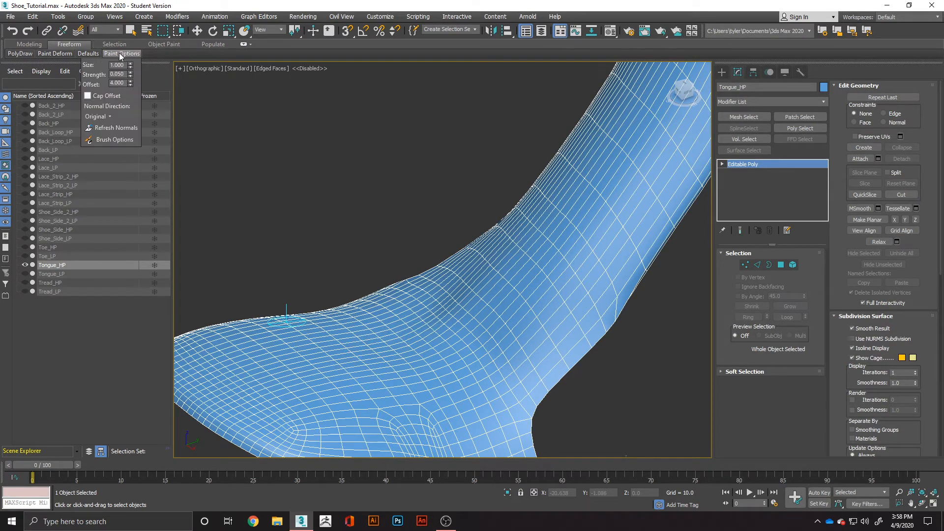
{"action": "left_click", "coordinate": [121, 82]}
{"action": "left_click", "coordinate": [291, 378]}
{"action": "left_click_drag", "start_coordinate": [293, 376], "coordinate": [396, 345]}
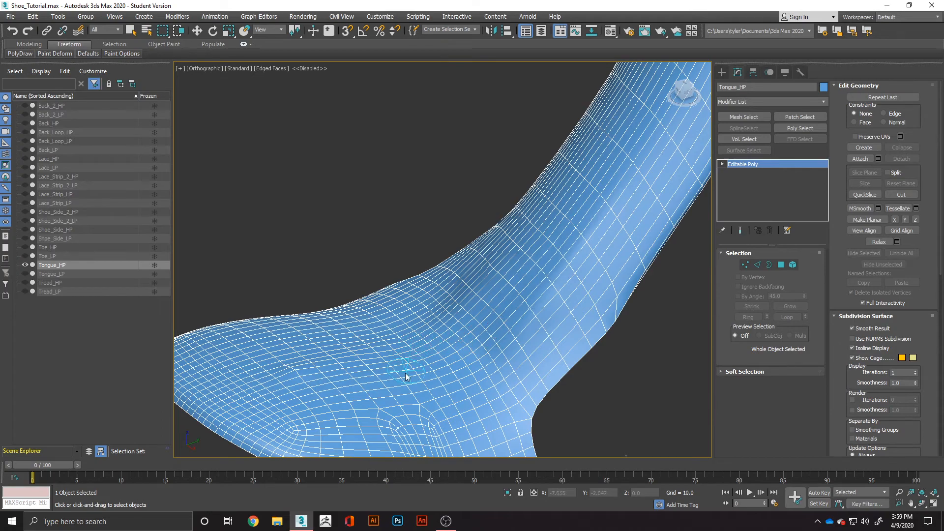
Turn off the edged-faces display and paint subtle Push/Pull wrinkles on the tongue's wide lower part near the bend.
{"action": "middle_click_drag", "start_coordinate": [395, 385], "coordinate": [499, 382], "text": "alt"}
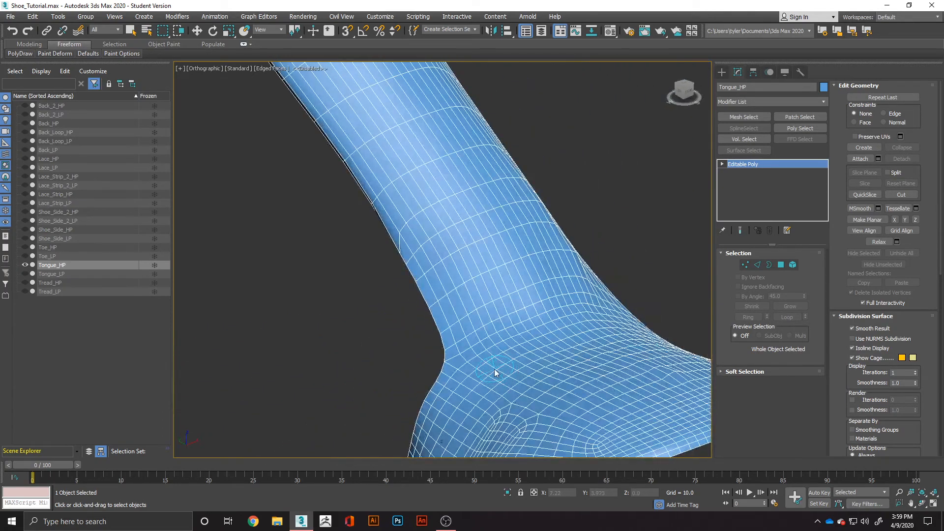
{"action": "key", "text": "F4"}
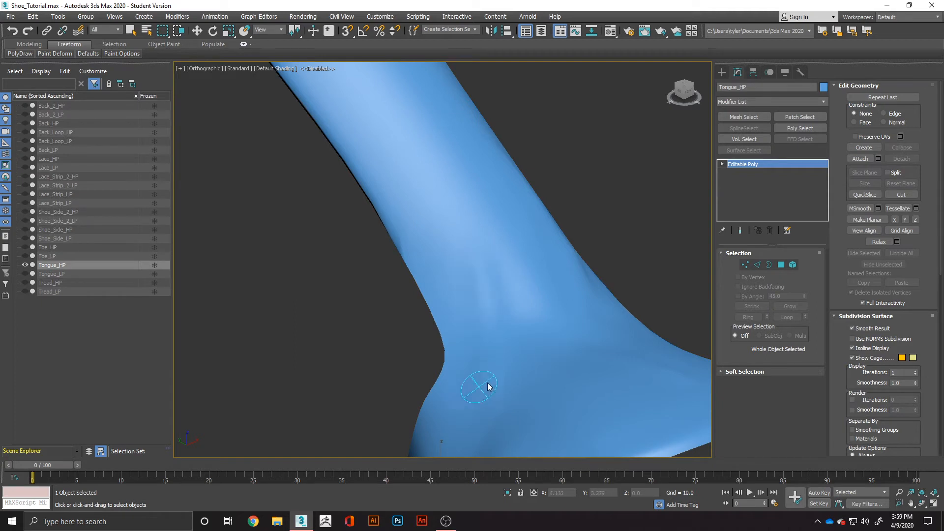
{"action": "middle_click_drag", "start_coordinate": [532, 375], "coordinate": [412, 407], "text": "alt"}
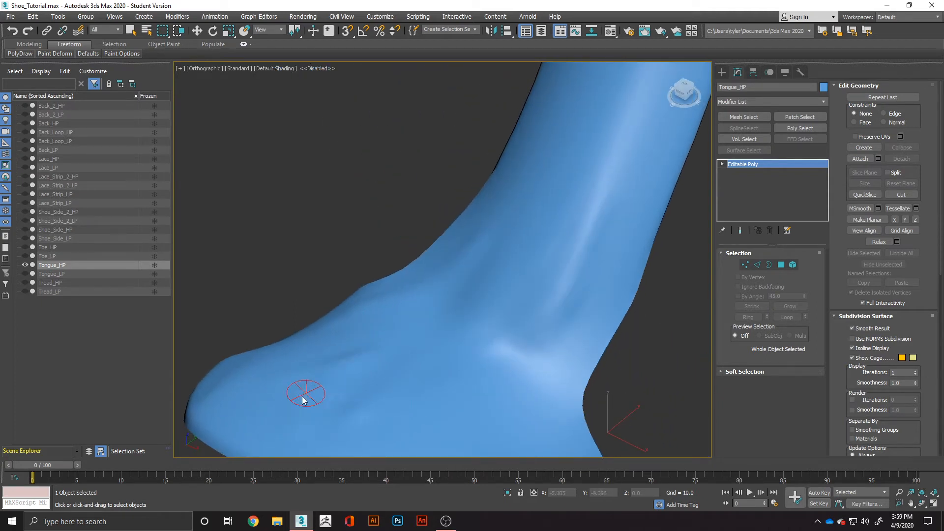
{"action": "middle_click_drag", "start_coordinate": [391, 379], "coordinate": [337, 381], "text": "alt"}
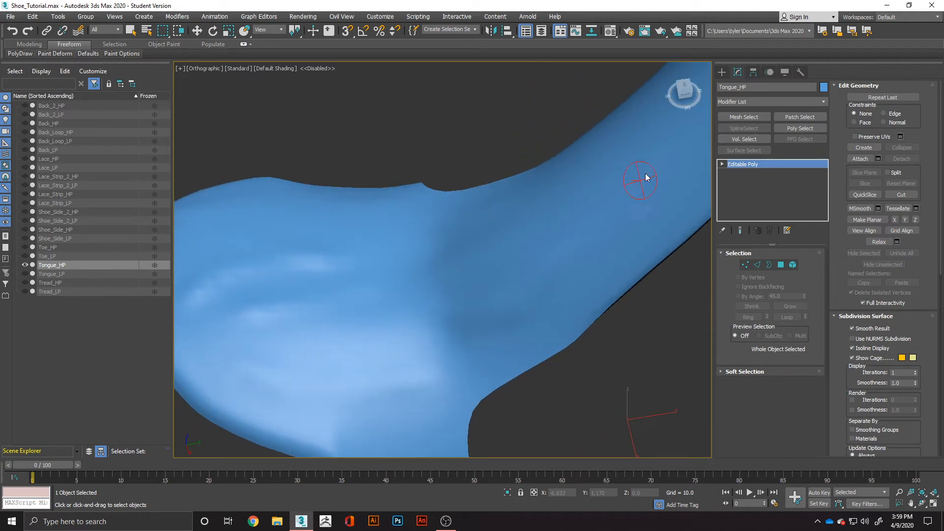
Paint additional Push/Pull folds running from the tongue's bend across its wide lower part.
{"action": "mouse_move", "coordinate": [446, 311]}
{"action": "middle_mouse_down", "text": "alt"}
{"action": "mouse_move", "coordinate": [492, 295]}
{"action": "mouse_move", "coordinate": [474, 299]}
{"action": "mouse_move", "coordinate": [523, 231]}
{"action": "mouse_move", "coordinate": [466, 281]}
{"action": "mouse_move", "coordinate": [521, 232]}
{"action": "mouse_move", "coordinate": [513, 242]}
{"action": "middle_mouse_up", "text": "alt"}
{"action": "mouse_move", "coordinate": [568, 233]}
{"action": "middle_mouse_down", "text": "alt"}
{"action": "mouse_move", "coordinate": [540, 239]}
{"action": "mouse_move", "coordinate": [496, 279]}
{"action": "middle_mouse_up", "text": "alt"}
{"action": "left_click_drag", "start_coordinate": [535, 327], "coordinate": [580, 246]}
{"action": "left_click_drag", "start_coordinate": [522, 271], "coordinate": [595, 211]}
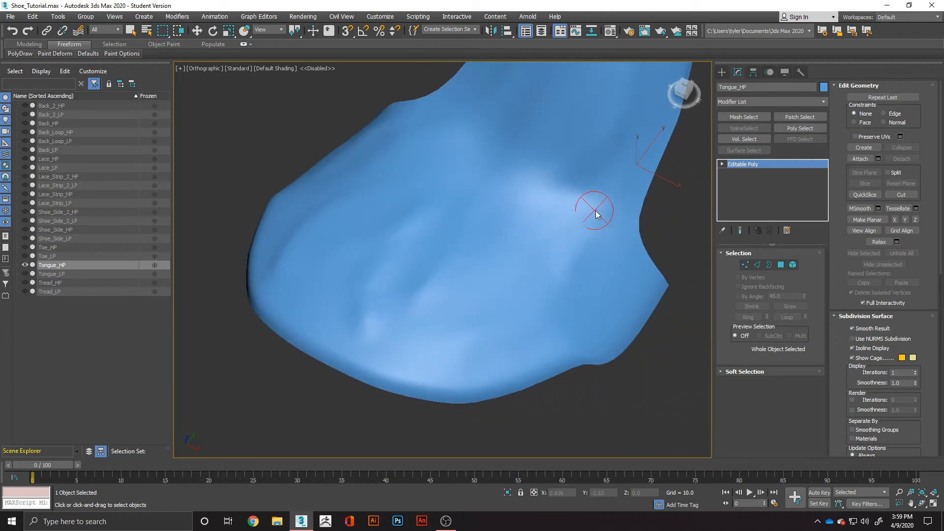
{"action": "left_click_drag", "start_coordinate": [513, 268], "coordinate": [607, 209]}
{"action": "middle_click_drag", "start_coordinate": [612, 204], "coordinate": [589, 200], "text": "alt"}
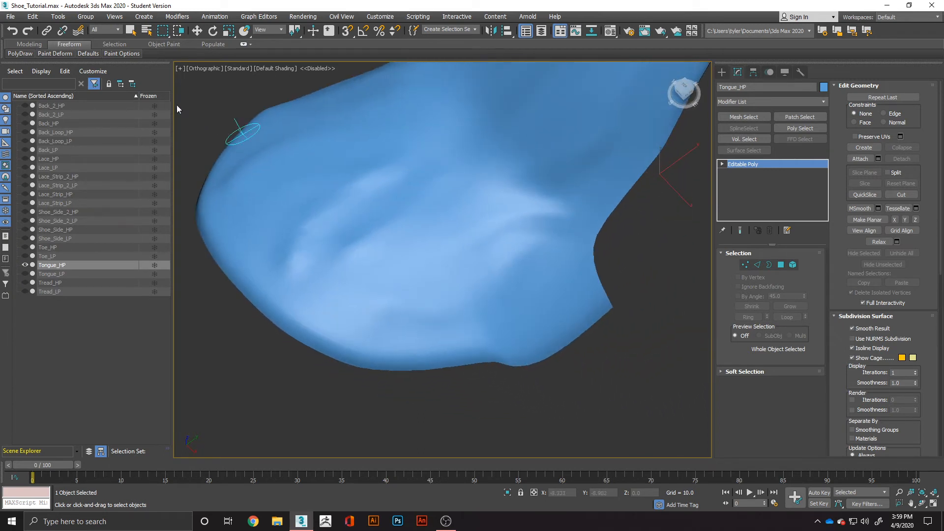
Try the Pinch/Spread brush along the folds on the tongue's lower part and check the brush options.
{"action": "mouse_move", "coordinate": [57, 53]}
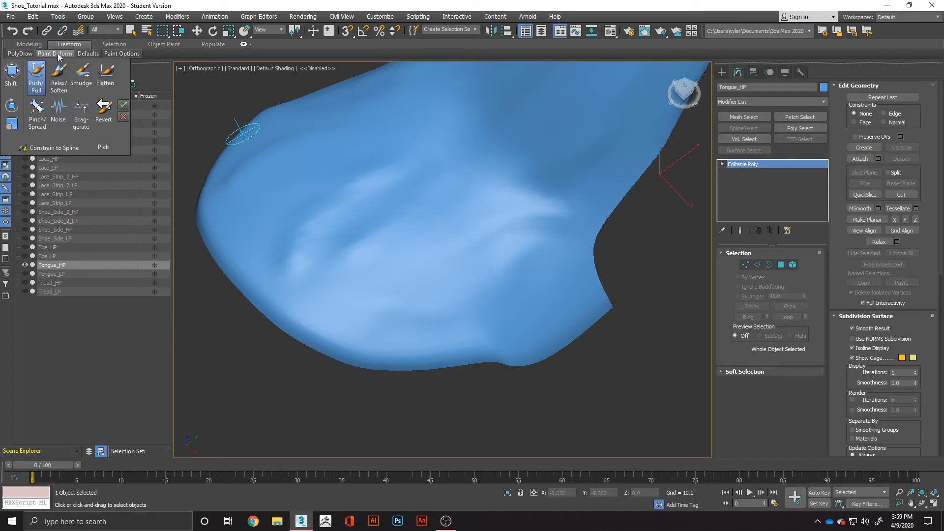
{"action": "left_click", "coordinate": [38, 110]}
{"action": "mouse_move", "coordinate": [543, 154]}
{"action": "left_mouse_down"}
{"action": "mouse_move", "coordinate": [512, 189]}
{"action": "mouse_move", "coordinate": [403, 250]}
{"action": "left_mouse_up"}
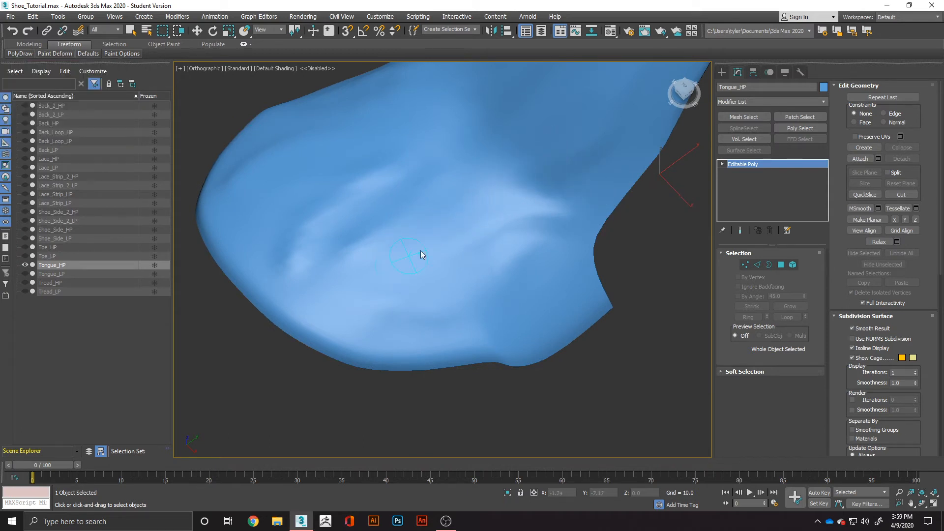
{"action": "mouse_move", "coordinate": [472, 219]}
{"action": "left_mouse_down"}
{"action": "mouse_move", "coordinate": [396, 266]}
{"action": "mouse_move", "coordinate": [309, 274]}
{"action": "left_mouse_up"}
{"action": "mouse_move", "coordinate": [458, 151]}
{"action": "left_mouse_down"}
{"action": "mouse_move", "coordinate": [412, 197]}
{"action": "mouse_move", "coordinate": [329, 249]}
{"action": "left_mouse_up"}
{"action": "mouse_move", "coordinate": [120, 53]}
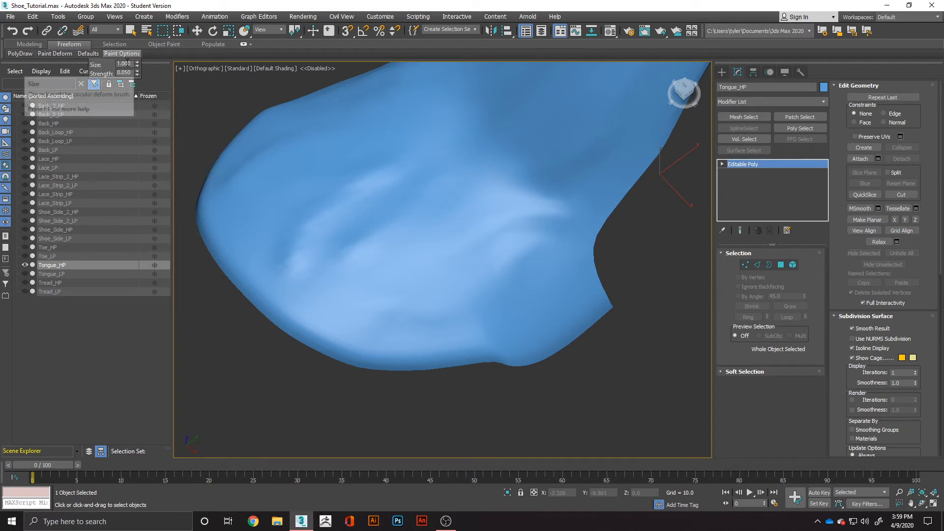
{"action": "mouse_move", "coordinate": [311, 183]}
{"action": "left_mouse_down"}
{"action": "mouse_move", "coordinate": [385, 131]}
{"action": "mouse_move", "coordinate": [304, 185]}
{"action": "left_mouse_up"}
{"action": "scroll", "coordinate": [377, 202], "scroll_direction": "down", "scroll_amount": 4}
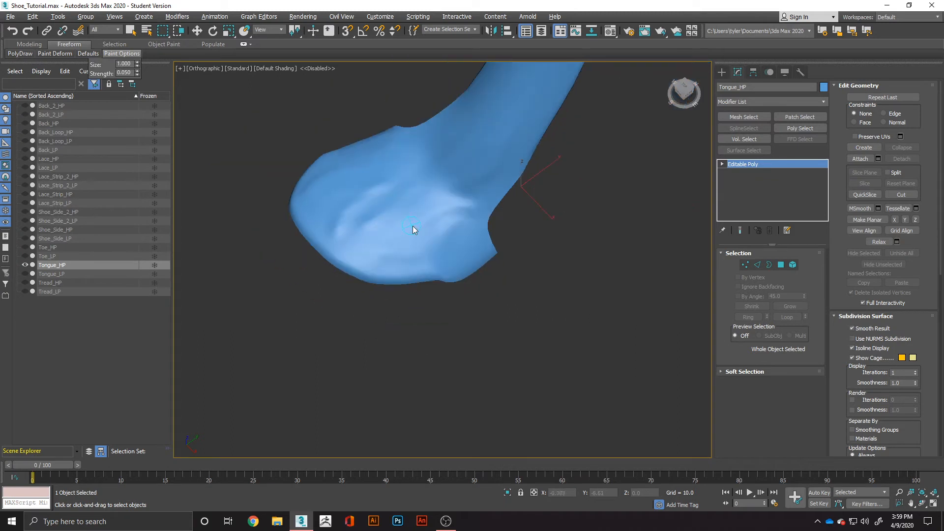
Paint subtle Push/Pull creases along the tongue's tall upper shaft and finish the deformation.
{"action": "mouse_move", "coordinate": [413, 228]}
{"action": "middle_mouse_down", "text": "alt"}
{"action": "mouse_move", "coordinate": [512, 193]}
{"action": "mouse_move", "coordinate": [472, 182]}
{"action": "mouse_move", "coordinate": [421, 190]}
{"action": "mouse_move", "coordinate": [423, 256]}
{"action": "mouse_move", "coordinate": [401, 265]}
{"action": "middle_mouse_up", "text": "alt"}
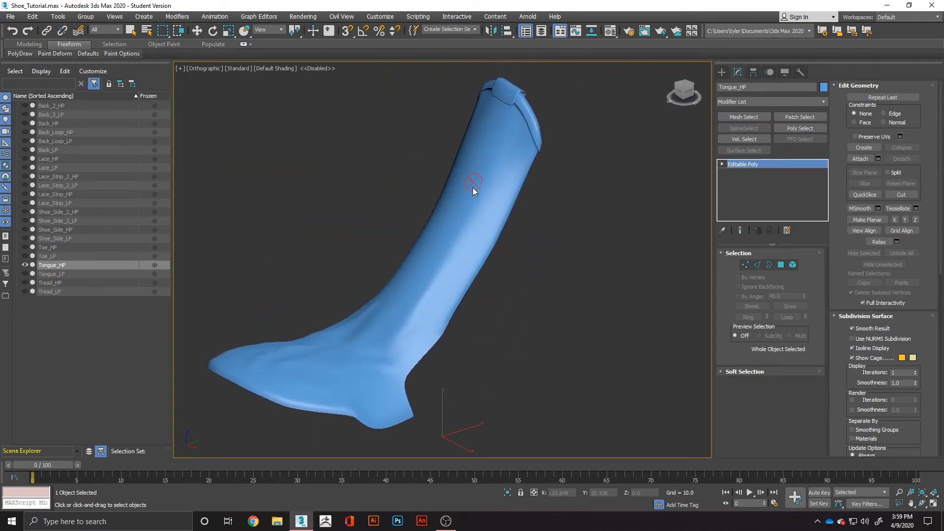
{"action": "left_click_drag", "start_coordinate": [473, 191], "coordinate": [454, 206]}
{"action": "mouse_move", "coordinate": [484, 219]}
{"action": "middle_mouse_down", "text": "alt"}
{"action": "mouse_move", "coordinate": [542, 234]}
{"action": "mouse_move", "coordinate": [264, 157]}
{"action": "middle_mouse_up", "text": "alt"}
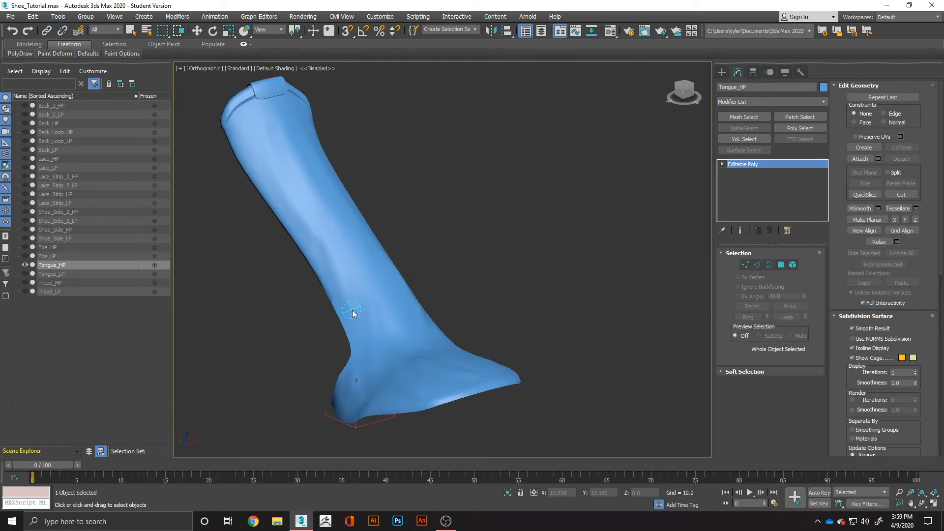
{"action": "mouse_move", "coordinate": [388, 263]}
{"action": "middle_mouse_down", "text": "alt"}
{"action": "mouse_move", "coordinate": [339, 270]}
{"action": "mouse_move", "coordinate": [381, 276]}
{"action": "middle_mouse_up", "text": "alt"}
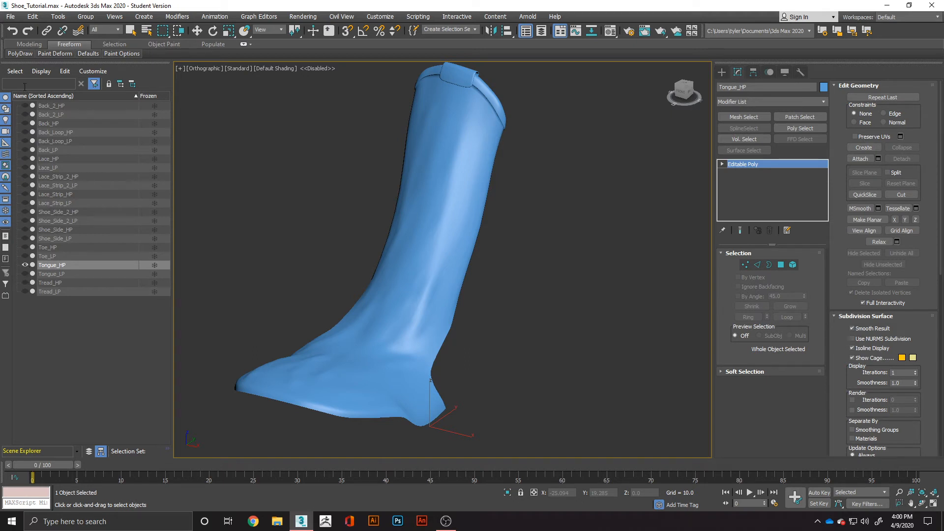
{"action": "left_click", "coordinate": [55, 53]}
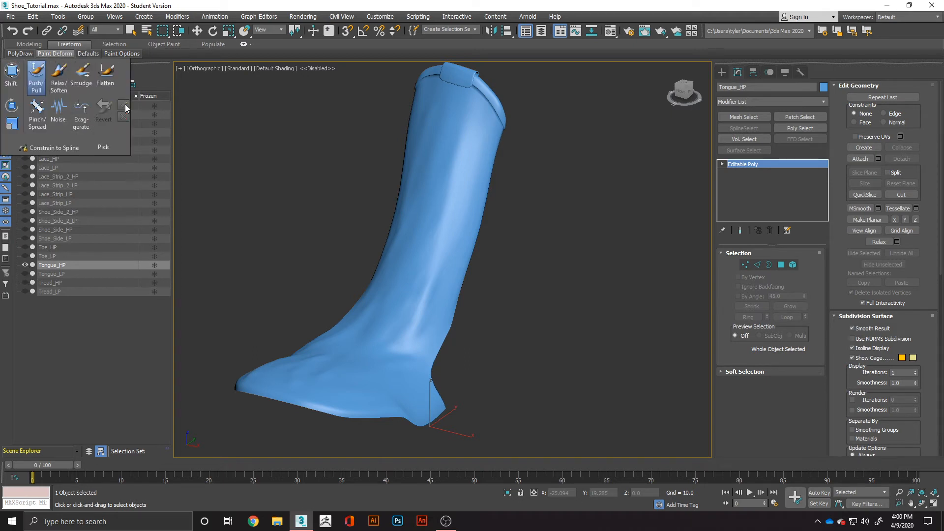
Unhide Tread_HP, Toe_HP, Shoe_Side_HP, Shoe_Side_2_HP, Lace_Strip_HP and Lace_Strip_2_HP around the tongue.
{"action": "left_click", "coordinate": [24, 283]}
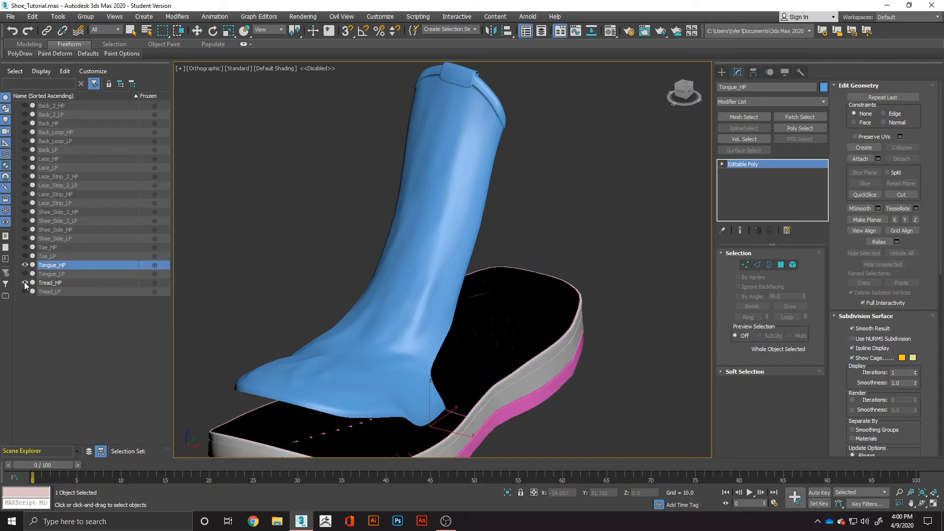
{"action": "left_click", "coordinate": [24, 247]}
{"action": "left_click", "coordinate": [23, 229]}
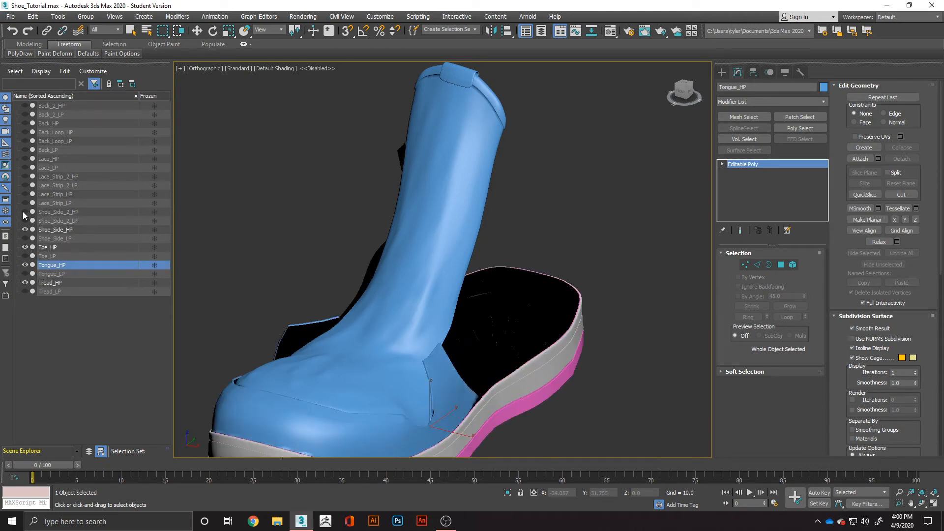
{"action": "left_click", "coordinate": [23, 212]}
{"action": "left_click", "coordinate": [25, 193]}
{"action": "left_click", "coordinate": [27, 176]}
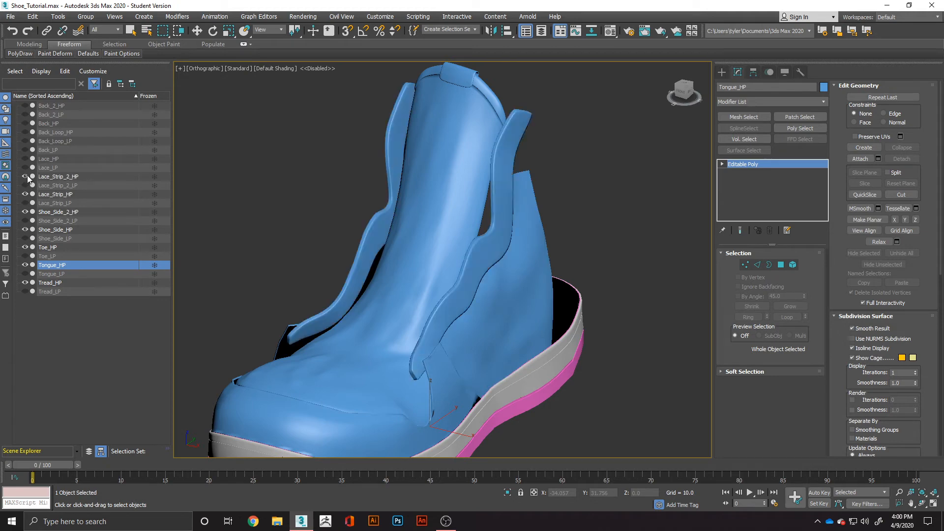
Unhide Lace_HP, Back_Loop_HP, Back_HP and Back_2_HP, keeping all the low-poly parts hidden.
{"action": "left_click", "coordinate": [24, 166]}
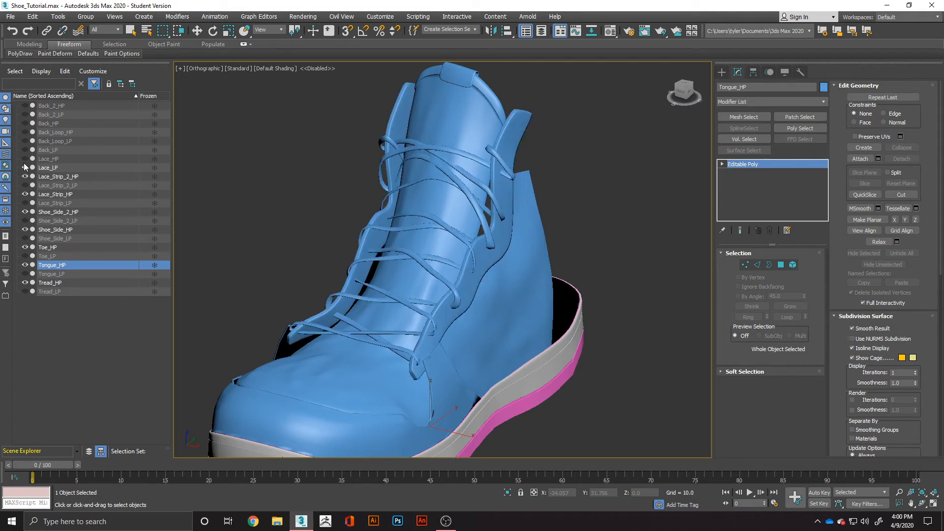
{"action": "left_click", "coordinate": [24, 167]}
{"action": "left_click", "coordinate": [23, 149]}
{"action": "left_click", "coordinate": [25, 159]}
{"action": "left_click", "coordinate": [23, 150]}
{"action": "left_click", "coordinate": [25, 142]}
{"action": "left_click", "coordinate": [24, 142]}
{"action": "left_click", "coordinate": [24, 132]}
{"action": "left_click", "coordinate": [23, 123]}
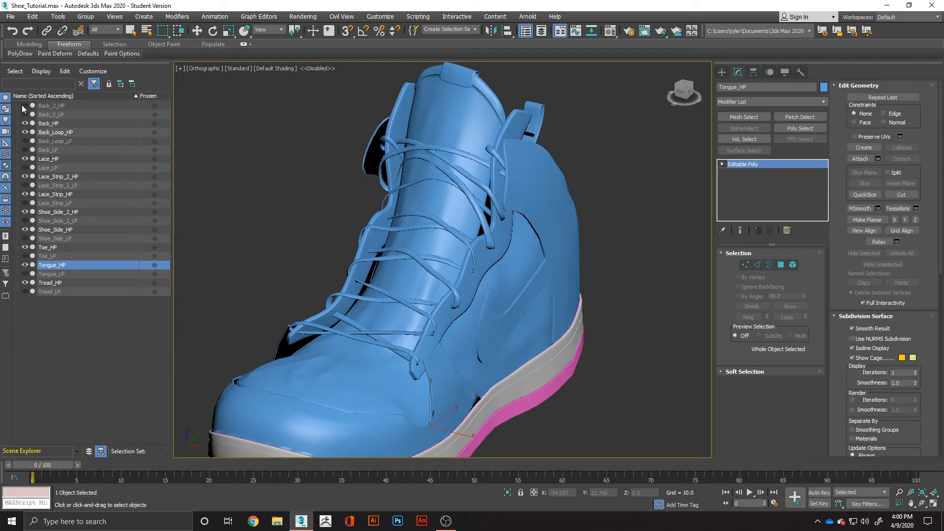
{"action": "left_click", "coordinate": [22, 106]}
Examine the assembled high-poly shoe from the toe around to the heel.
{"action": "scroll", "coordinate": [321, 300], "scroll_direction": "down", "scroll_amount": 6}
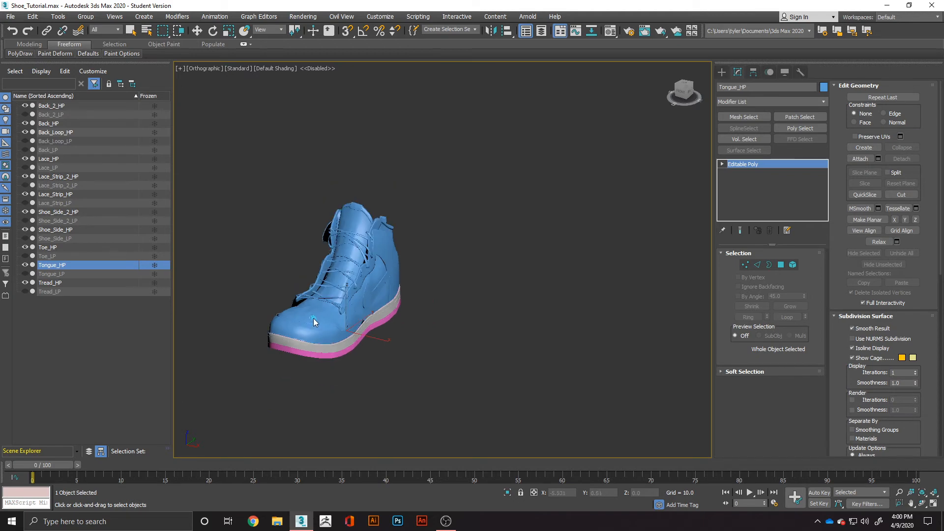
{"action": "middle_click_drag", "start_coordinate": [314, 318], "coordinate": [428, 355], "text": "alt"}
{"action": "scroll", "coordinate": [371, 284], "scroll_direction": "up", "scroll_amount": 5}
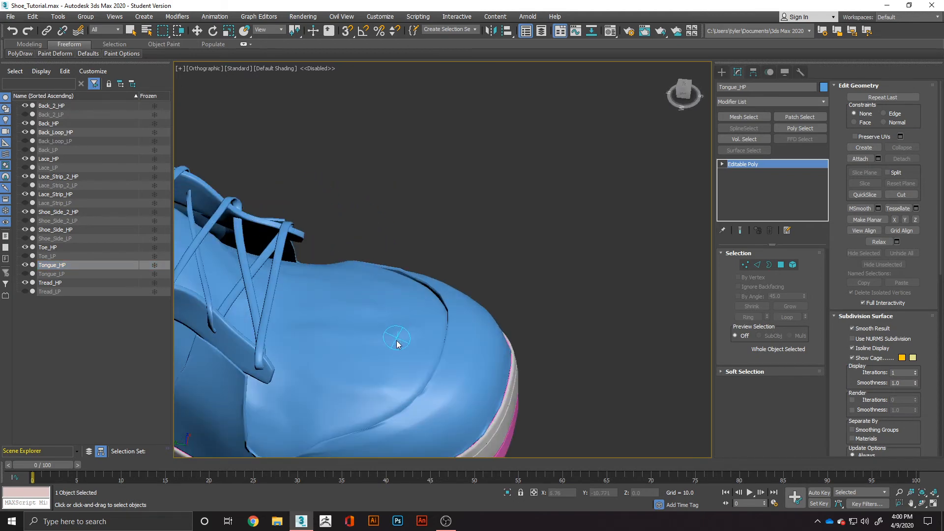
{"action": "scroll", "coordinate": [379, 380], "scroll_direction": "down", "scroll_amount": 2}
{"action": "middle_click_drag", "start_coordinate": [370, 388], "coordinate": [526, 344], "text": "alt"}
{"action": "scroll", "coordinate": [414, 373], "scroll_direction": "down", "scroll_amount": 3}
{"action": "scroll", "coordinate": [349, 398], "scroll_direction": "up", "scroll_amount": 5}
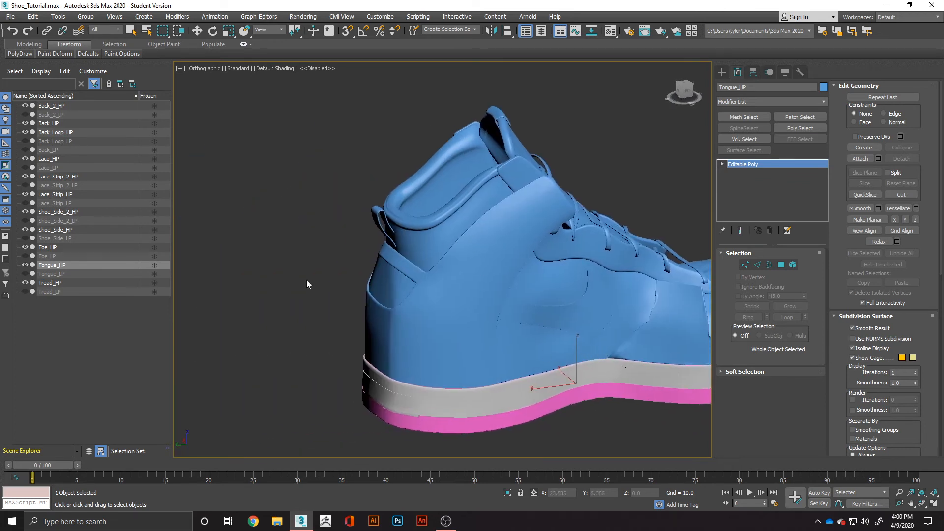
Toggle the visibility of Back_HP, Back_Loop_HP and Back_2_HP to identify which heel part each one is.
{"action": "left_click", "coordinate": [44, 124]}
{"action": "key", "text": "w"}
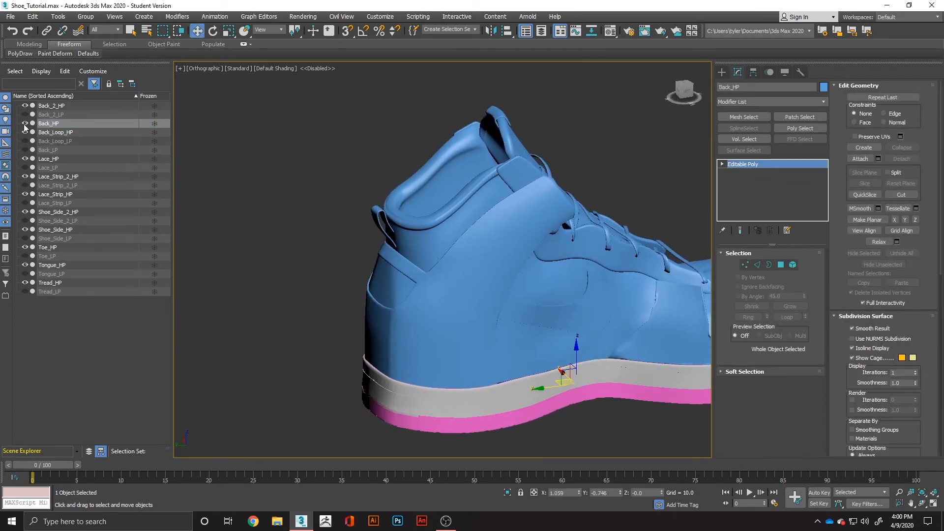
{"action": "left_click", "coordinate": [23, 124]}
{"action": "left_click", "coordinate": [24, 124]}
{"action": "left_click", "coordinate": [22, 132]}
{"action": "left_click", "coordinate": [24, 129]}
{"action": "left_click", "coordinate": [24, 106]}
{"action": "left_click", "coordinate": [24, 106]}
{"action": "scroll", "coordinate": [418, 242], "scroll_direction": "up", "scroll_amount": 5}
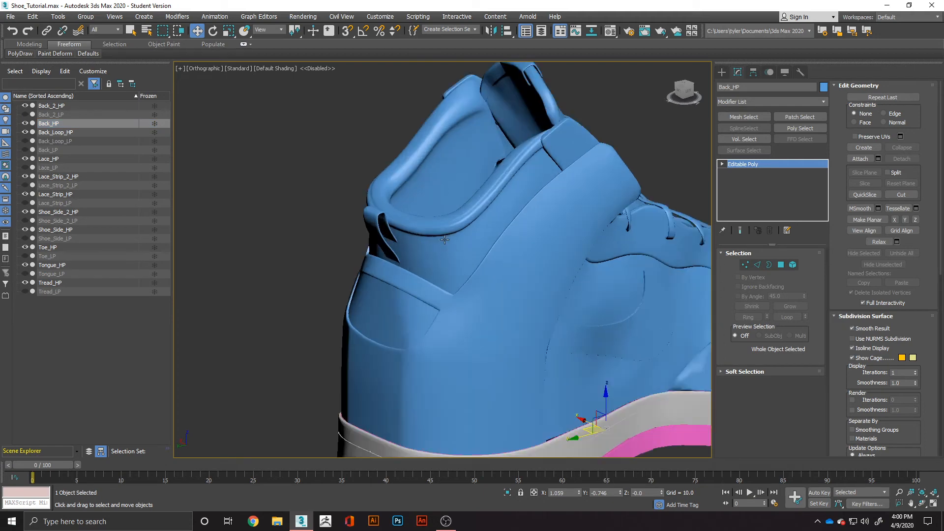
Paint subtle Push/Pull wrinkles on Back_2_HP around the heel and inside the padded collar.
{"action": "left_click", "coordinate": [109, 106]}
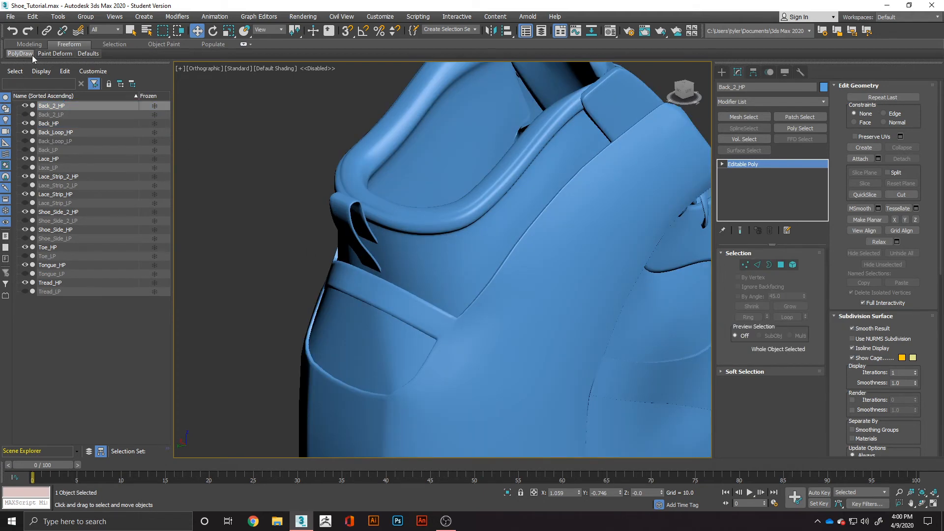
{"action": "left_click", "coordinate": [55, 53]}
{"action": "left_click", "coordinate": [43, 74]}
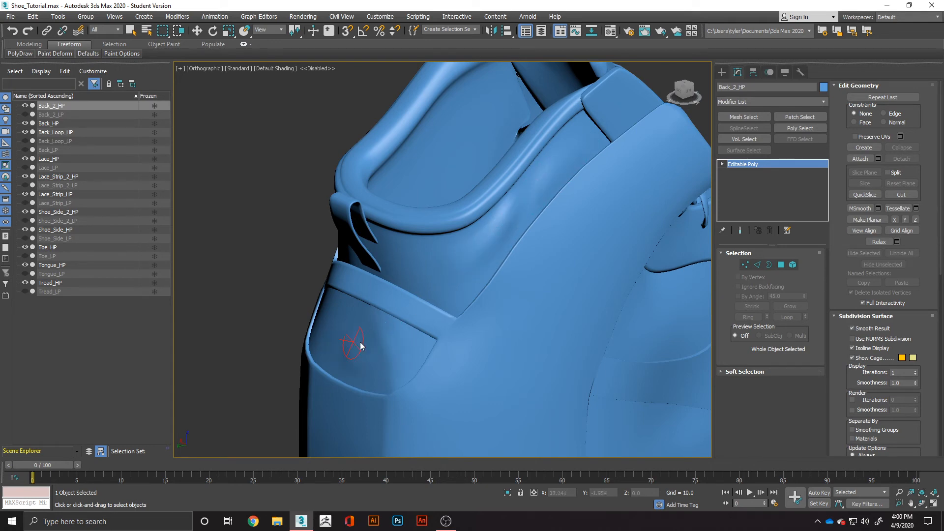
{"action": "middle_click_drag", "start_coordinate": [397, 289], "coordinate": [495, 295], "text": "alt"}
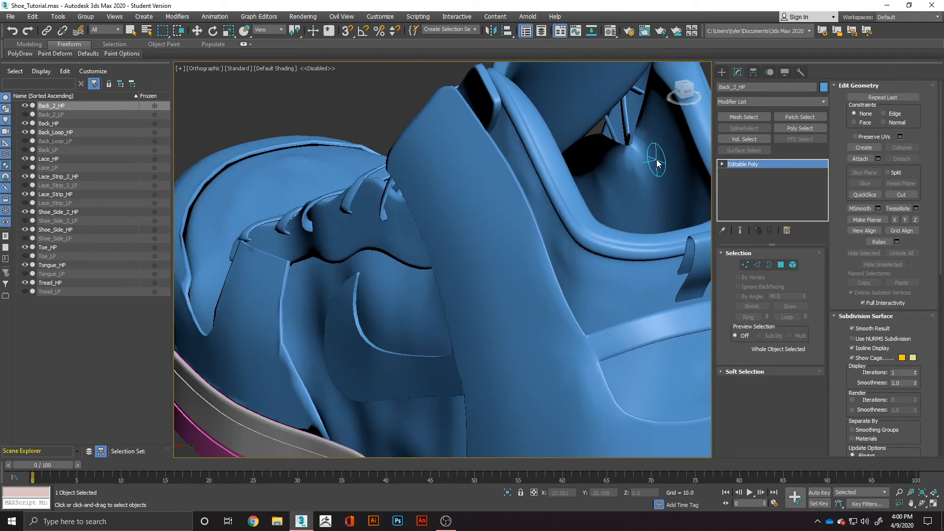
{"action": "middle_click_drag", "start_coordinate": [659, 207], "coordinate": [462, 255], "text": "alt"}
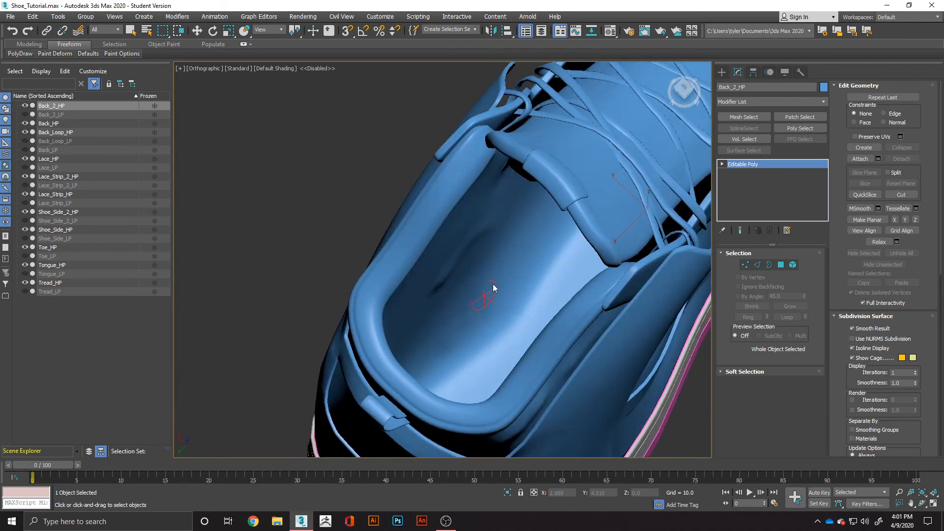
{"action": "middle_click_drag", "start_coordinate": [501, 322], "coordinate": [559, 202], "text": "alt"}
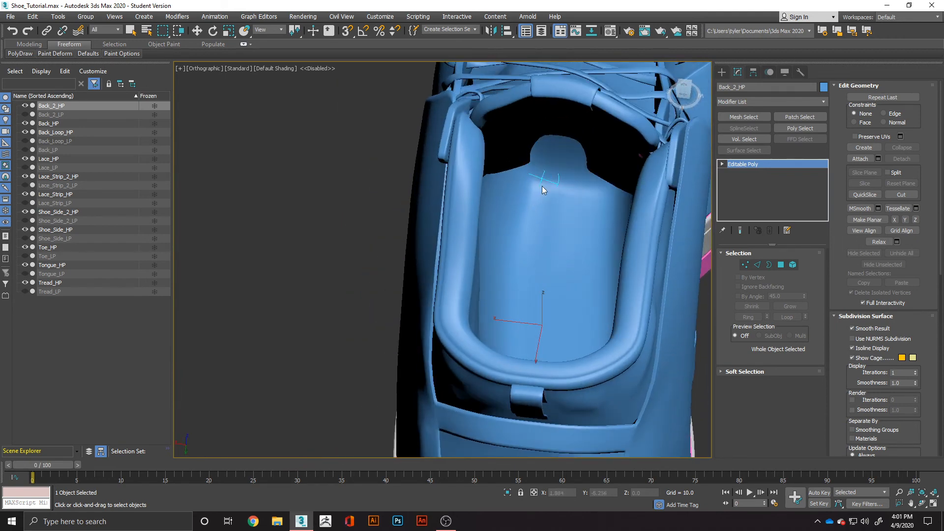
{"action": "middle_click_drag", "start_coordinate": [600, 266], "coordinate": [413, 224], "text": "alt"}
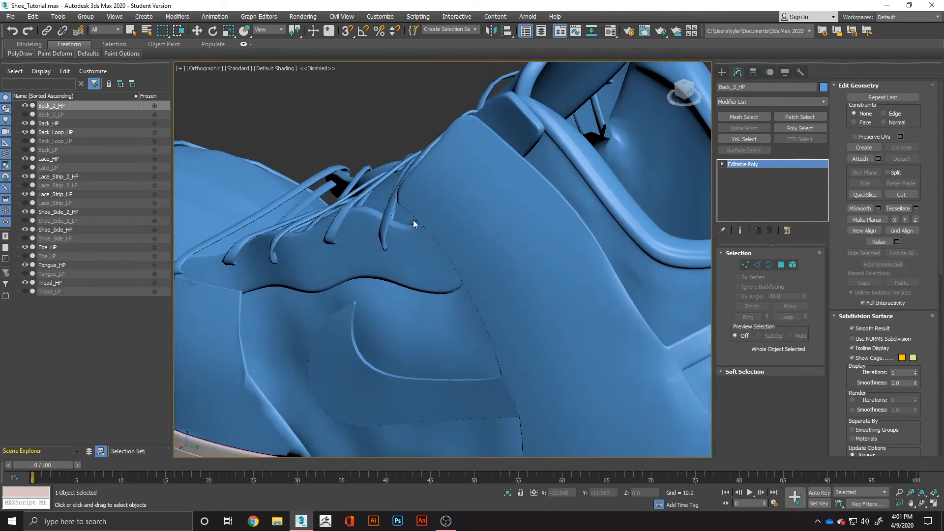
Select Shoe_Side_2_HP and toggle its visibility to identify which side part it is.
{"action": "left_click", "coordinate": [49, 124]}
{"action": "key", "text": "w"}
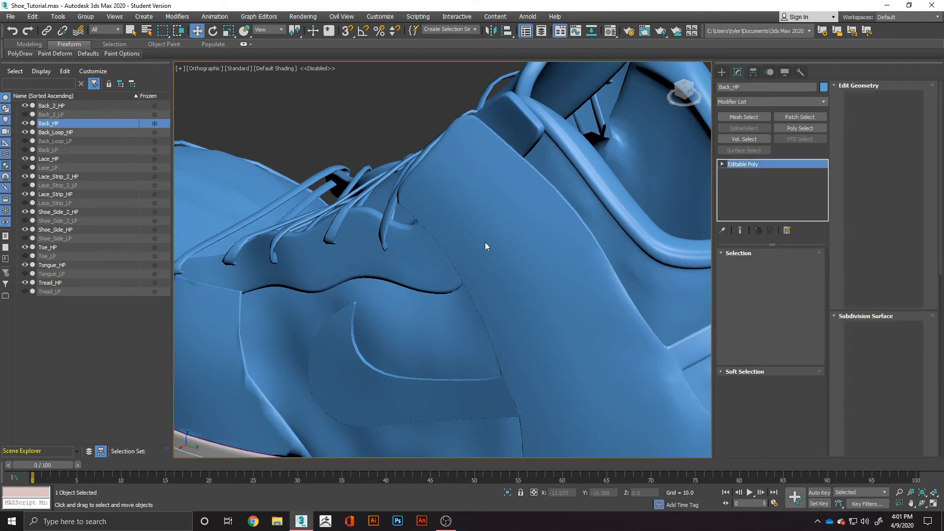
{"action": "scroll", "coordinate": [486, 244], "scroll_direction": "down", "scroll_amount": 4}
{"action": "middle_click_drag", "start_coordinate": [496, 261], "coordinate": [401, 193]}
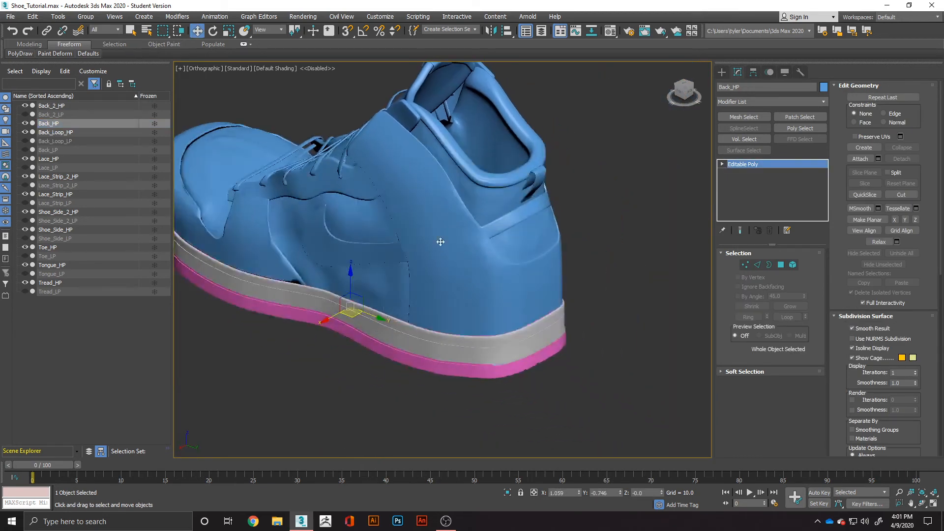
{"action": "left_click", "coordinate": [55, 194]}
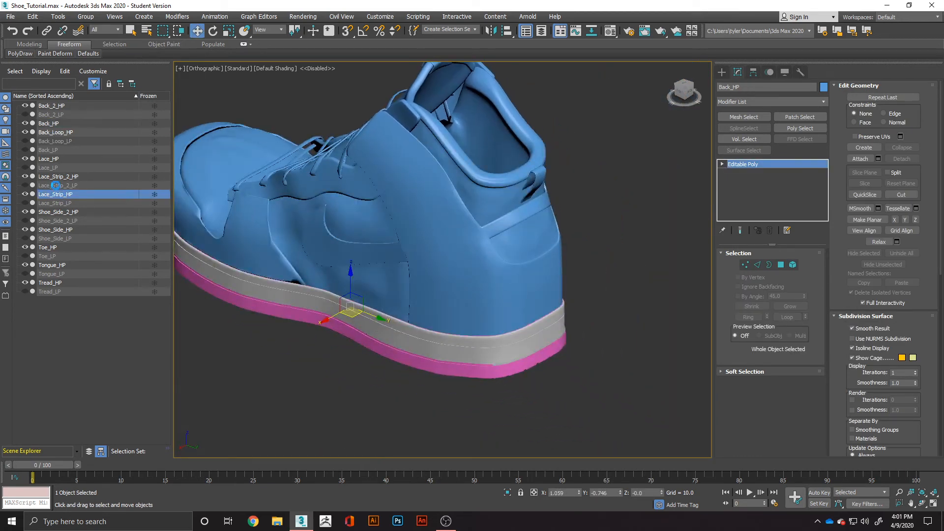
{"action": "left_click", "coordinate": [62, 214]}
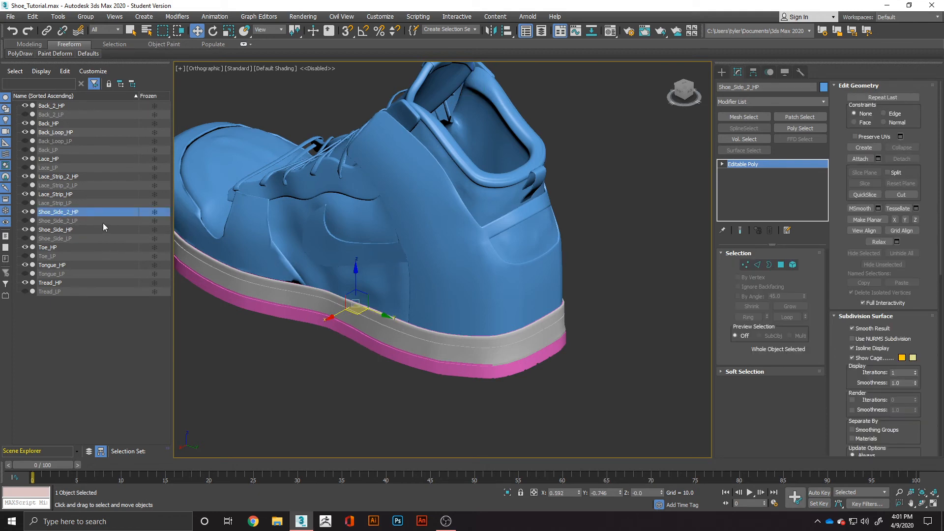
{"action": "left_click", "coordinate": [26, 212]}
{"action": "left_click", "coordinate": [26, 212]}
Paint subtle Push/Pull wrinkles on Shoe_Side_2_HP, just above the sole and below the swoosh.
{"action": "left_click", "coordinate": [55, 53]}
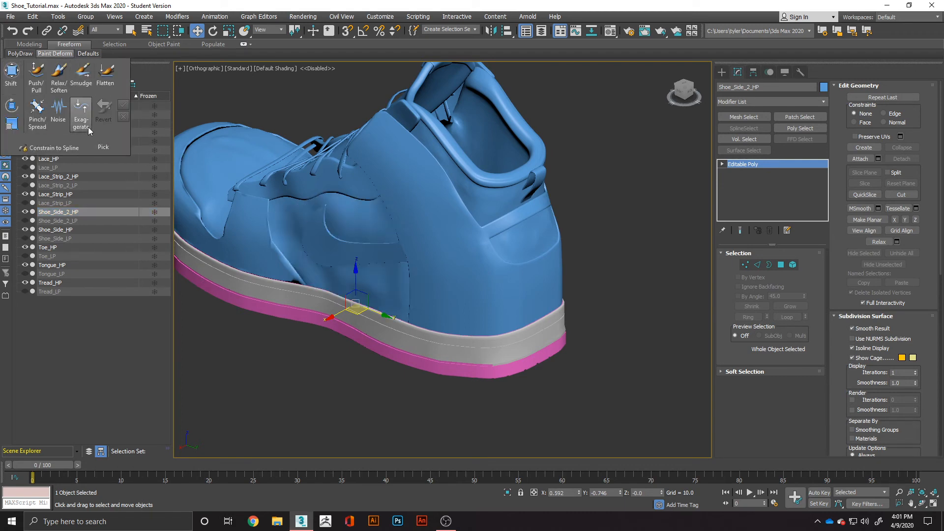
{"action": "left_click", "coordinate": [37, 73]}
{"action": "scroll", "coordinate": [359, 236], "scroll_direction": "up", "scroll_amount": 4}
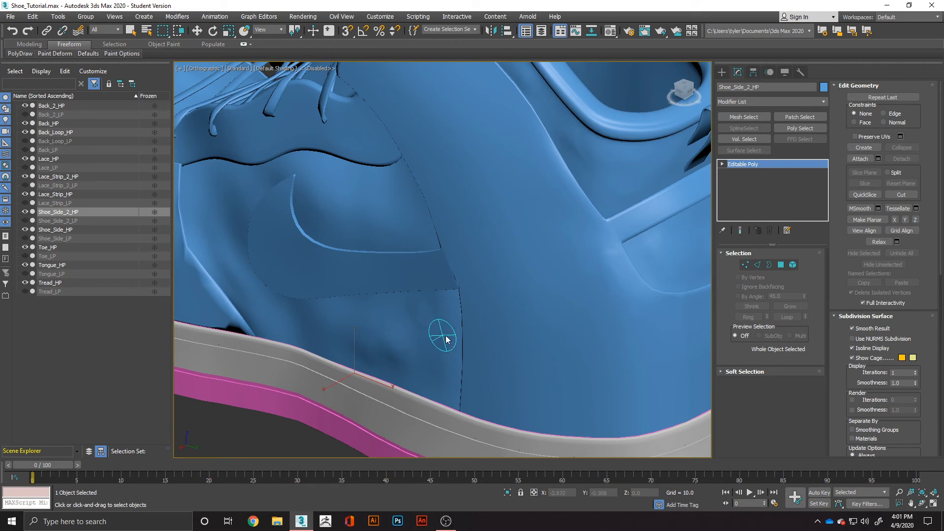
{"action": "mouse_move", "coordinate": [413, 347]}
{"action": "middle_mouse_down", "text": "alt"}
{"action": "mouse_move", "coordinate": [495, 314]}
{"action": "mouse_move", "coordinate": [443, 310]}
{"action": "middle_mouse_up", "text": "alt"}
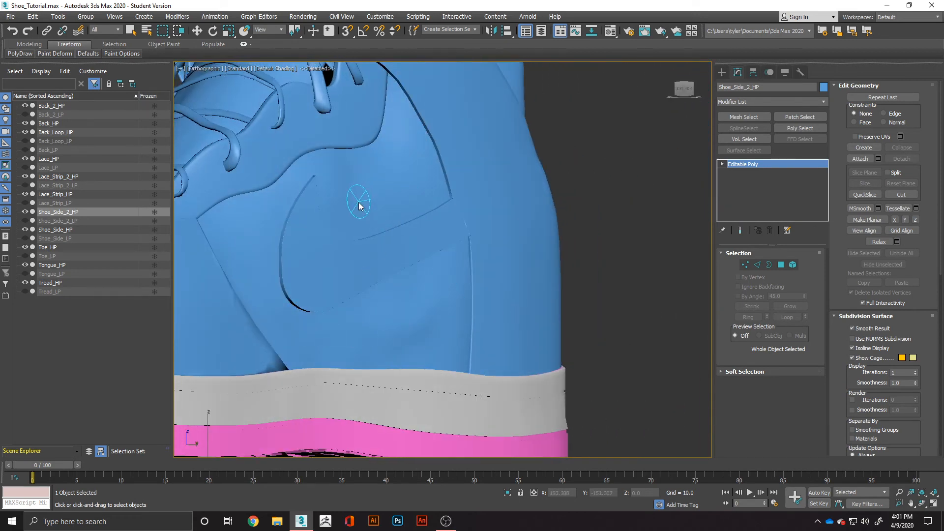
{"action": "mouse_move", "coordinate": [310, 238]}
{"action": "middle_mouse_down", "text": "alt"}
{"action": "mouse_move", "coordinate": [407, 258]}
{"action": "mouse_move", "coordinate": [572, 208]}
{"action": "middle_mouse_up", "text": "alt"}
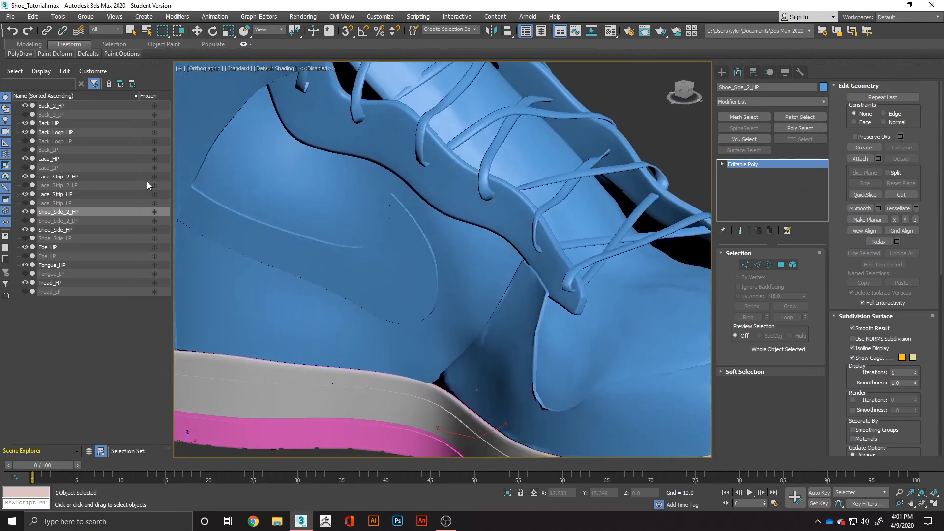
Paint subtle Push/Pull wrinkles on Shoe_Side_HP around the swoosh, leaving nothing selected.
{"action": "left_click", "coordinate": [62, 194]}
{"action": "left_click", "coordinate": [51, 229]}
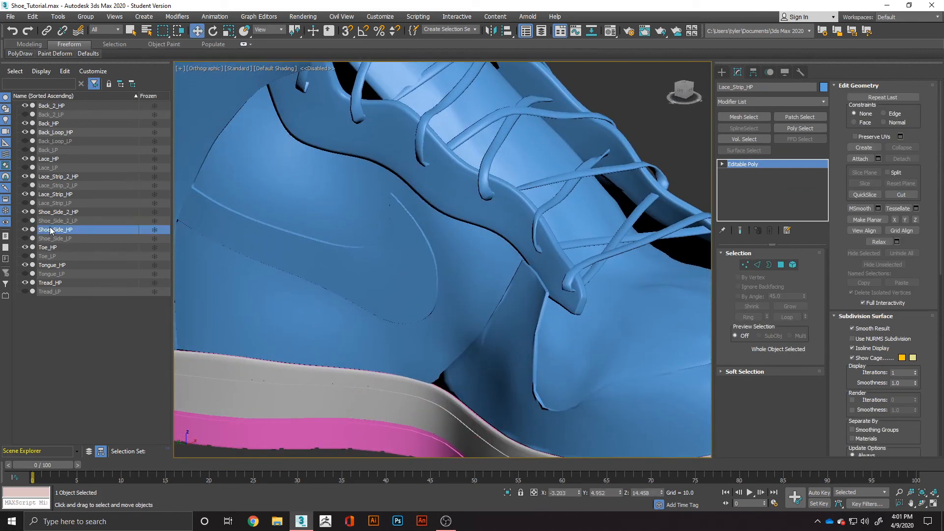
{"action": "key", "text": "w"}
{"action": "mouse_move", "coordinate": [55, 54]}
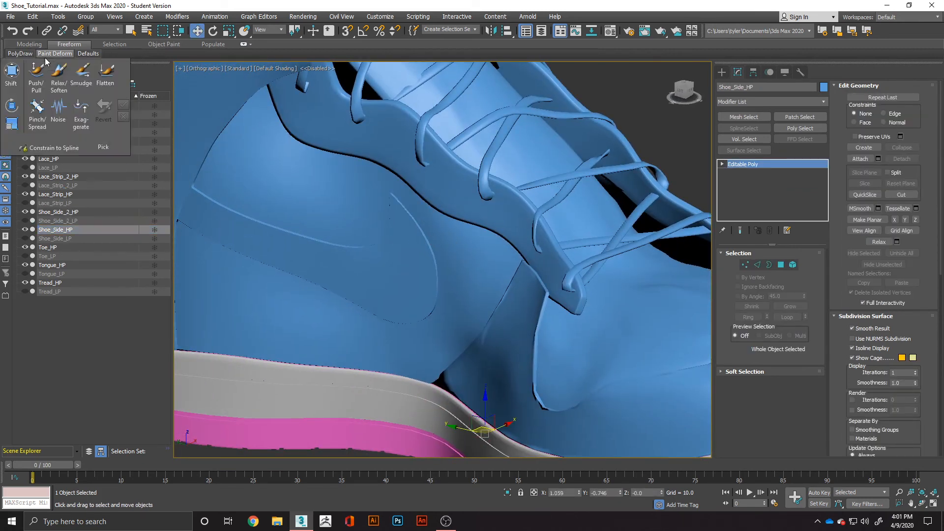
{"action": "left_click", "coordinate": [36, 76]}
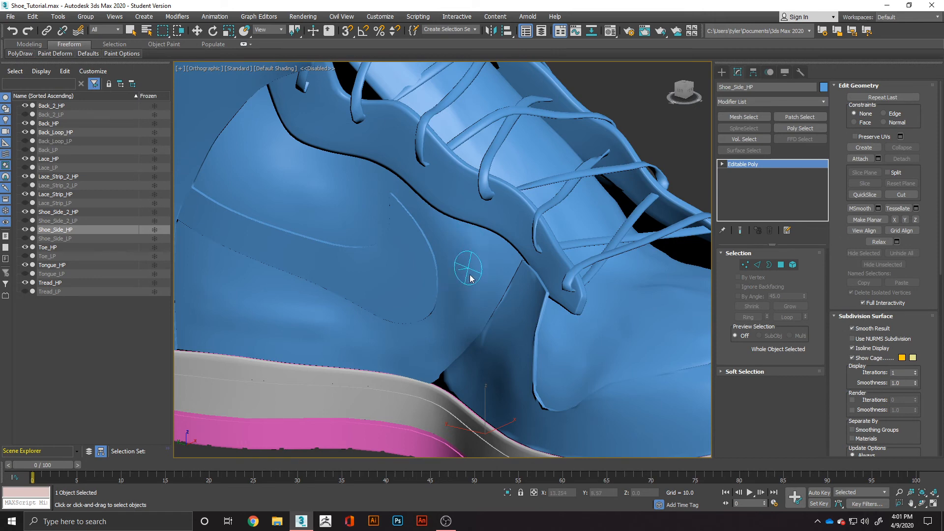
{"action": "scroll", "coordinate": [280, 161], "scroll_direction": "down", "scroll_amount": 8}
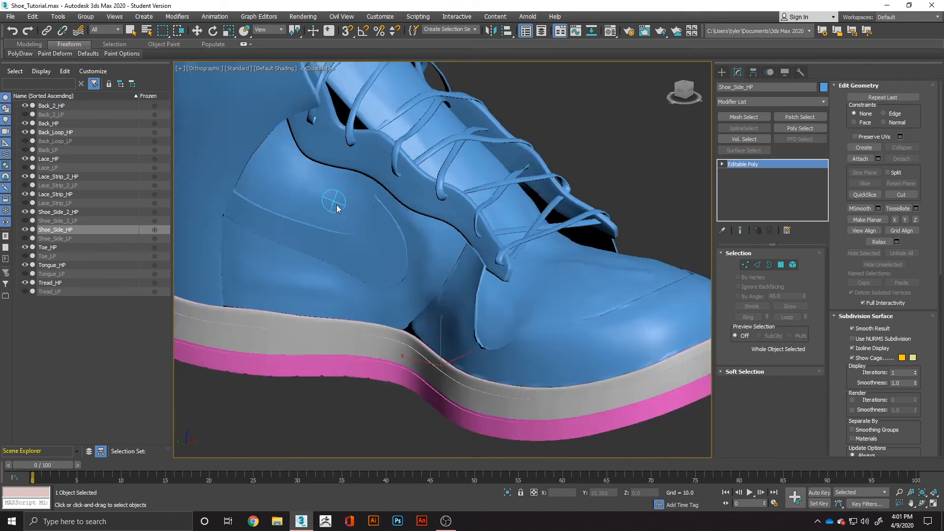
{"action": "middle_click_drag", "start_coordinate": [486, 270], "coordinate": [345, 275], "text": "alt"}
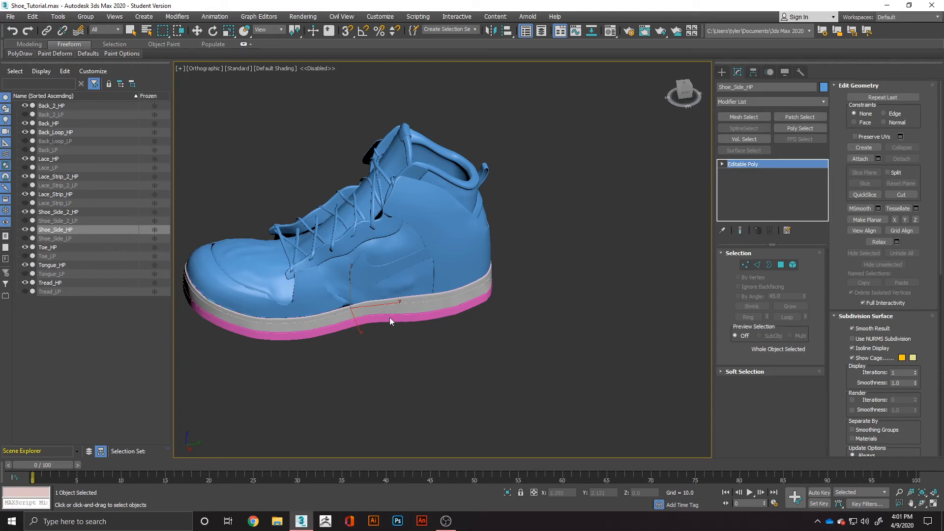
{"action": "key", "text": "w"}
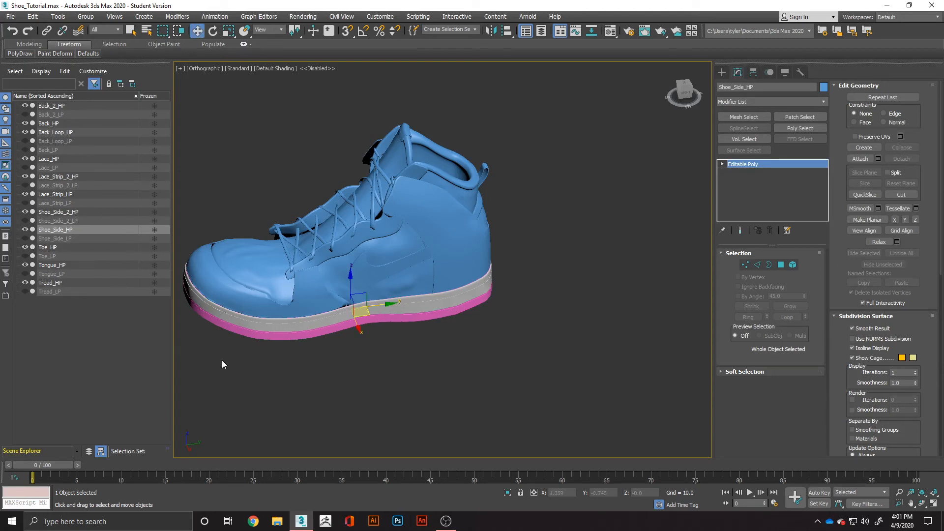
{"action": "left_click", "coordinate": [291, 376]}
Select all the visible high-poly parts of the shoe and start exporting them.
{"action": "scroll", "coordinate": [521, 211], "scroll_direction": "down", "scroll_amount": 3}
{"action": "middle_click_drag", "start_coordinate": [515, 244], "coordinate": [591, 142], "text": "alt"}
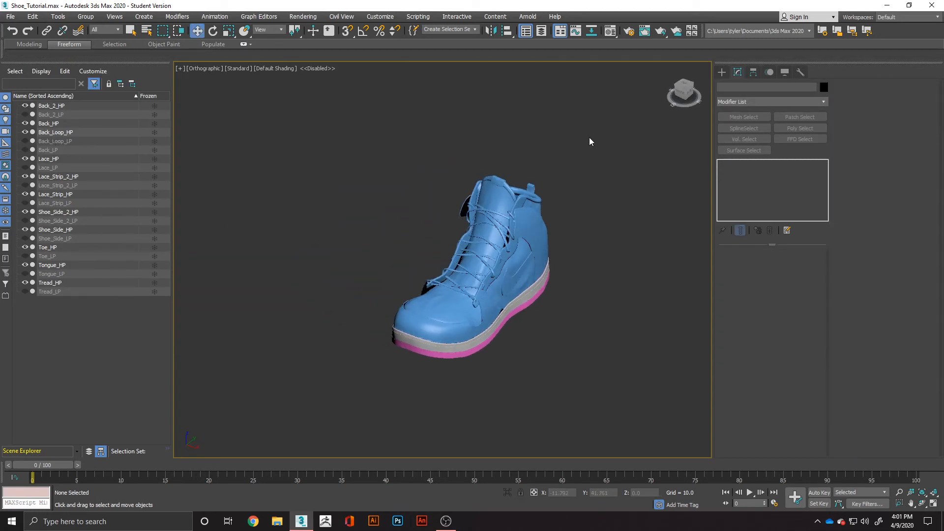
{"action": "key", "text": "ctrl+a"}
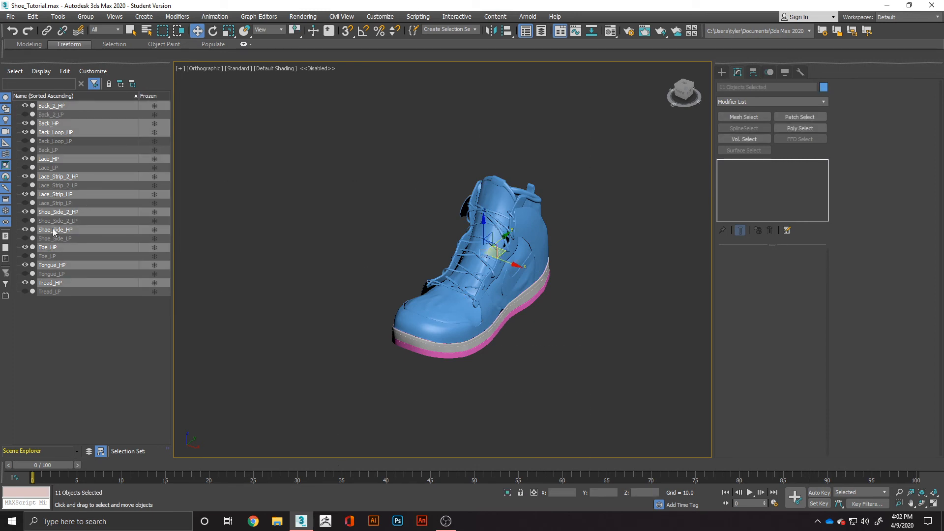
{"action": "left_click", "coordinate": [10, 17]}
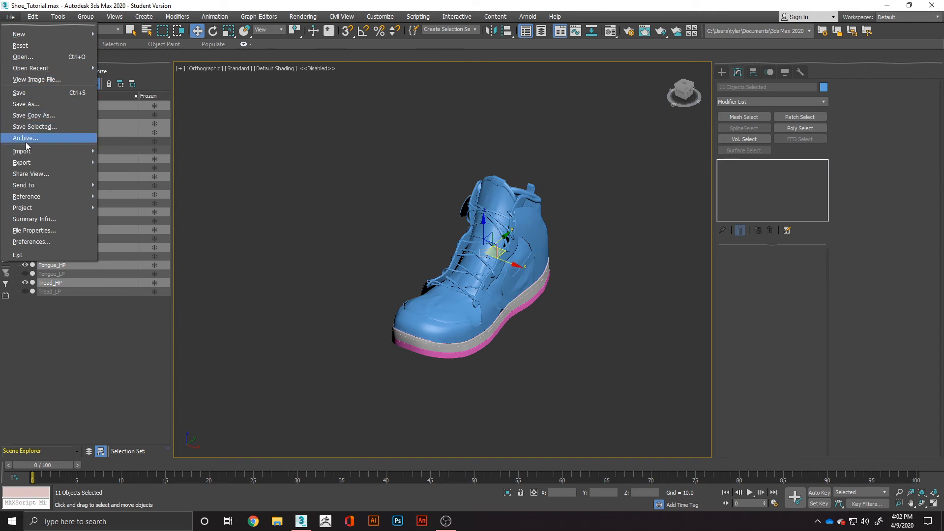
{"action": "mouse_move", "coordinate": [31, 161]}
{"action": "left_click", "coordinate": [134, 174]}
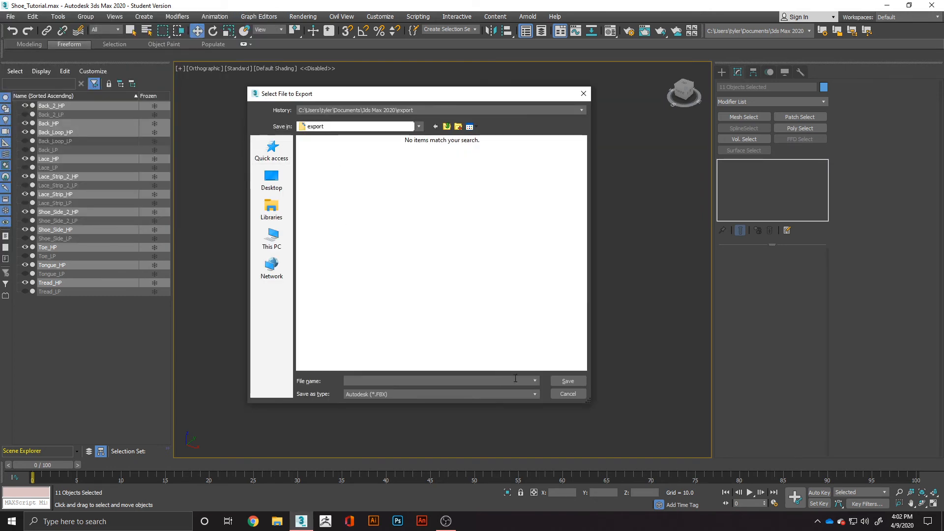
Browse to the Tutorials\Shoe_Demo folder on the DATA (D:) drive as the export location.
{"action": "left_click", "coordinate": [535, 381]}
{"action": "left_click", "coordinate": [536, 381]}
{"action": "left_click", "coordinate": [271, 209]}
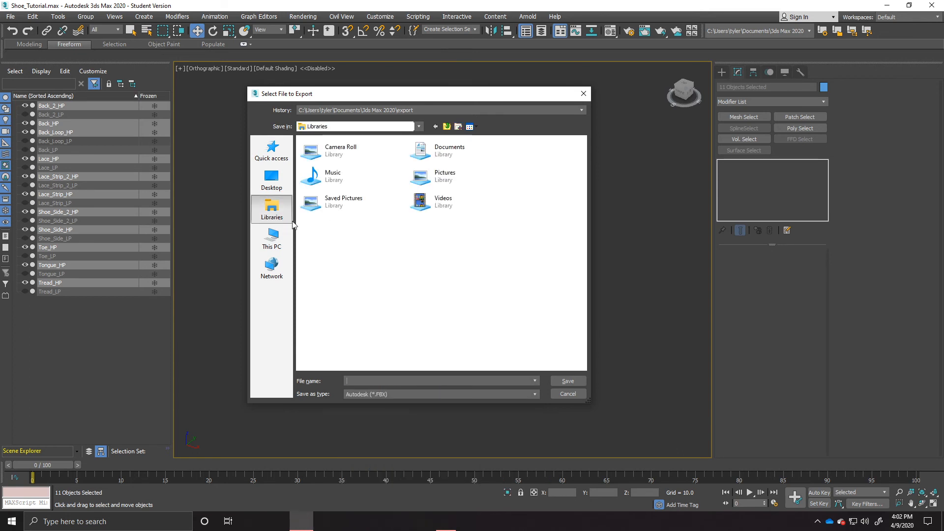
{"action": "left_click", "coordinate": [274, 185]}
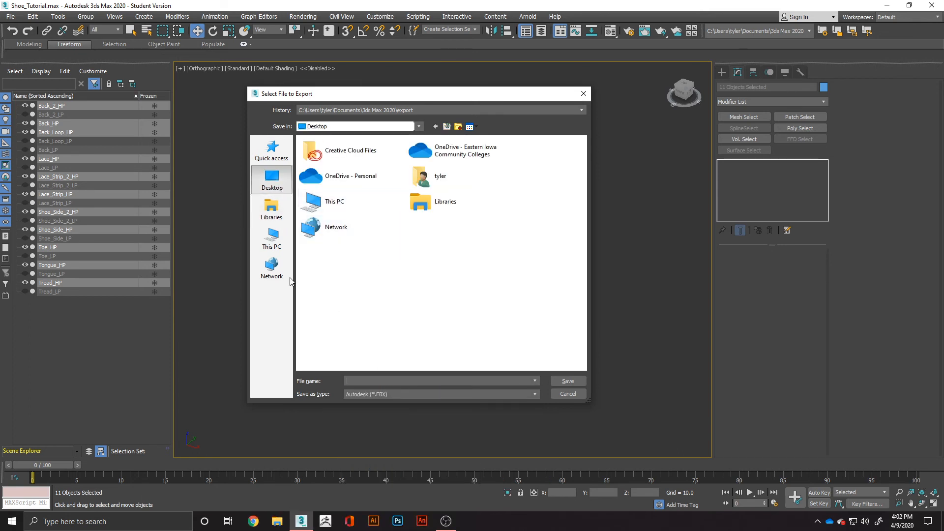
{"action": "left_click", "coordinate": [279, 219]}
{"action": "left_click", "coordinate": [272, 239]}
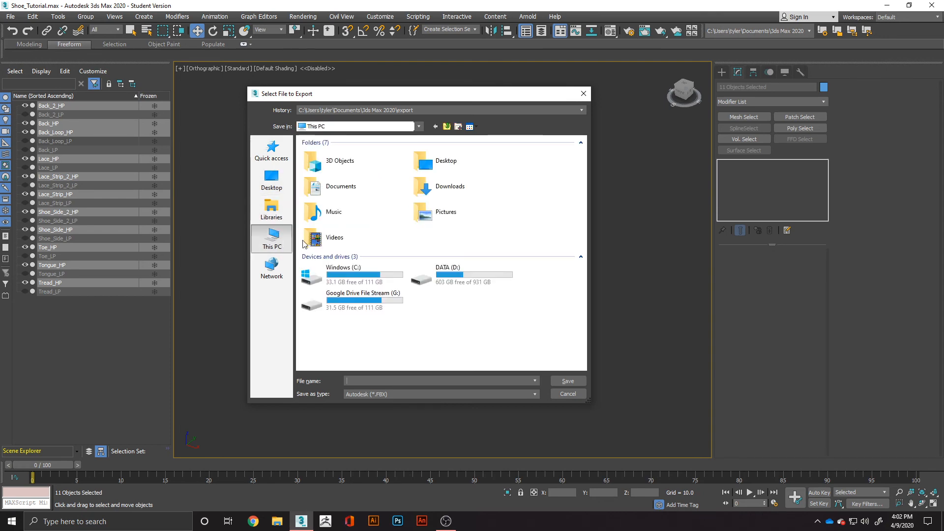
{"action": "double_click", "coordinate": [440, 276]}
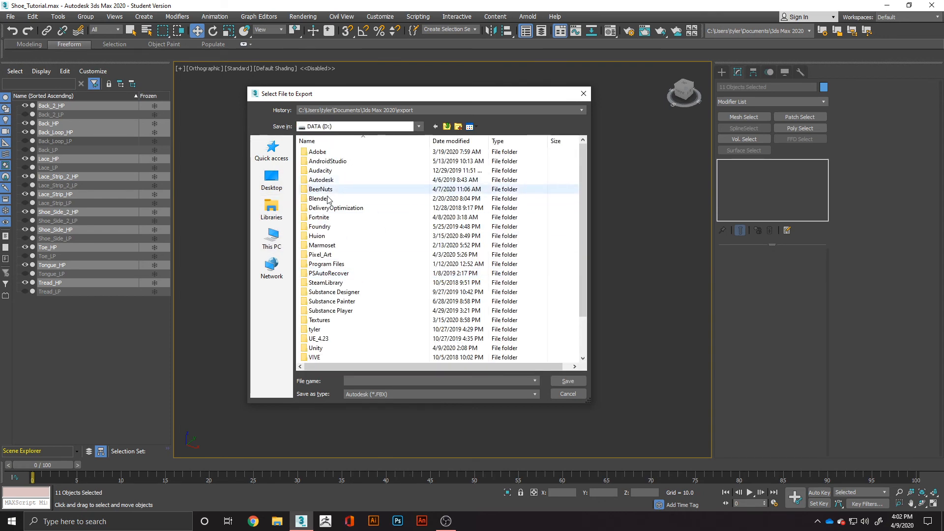
{"action": "scroll", "coordinate": [315, 192], "scroll_direction": "down", "scroll_amount": 2}
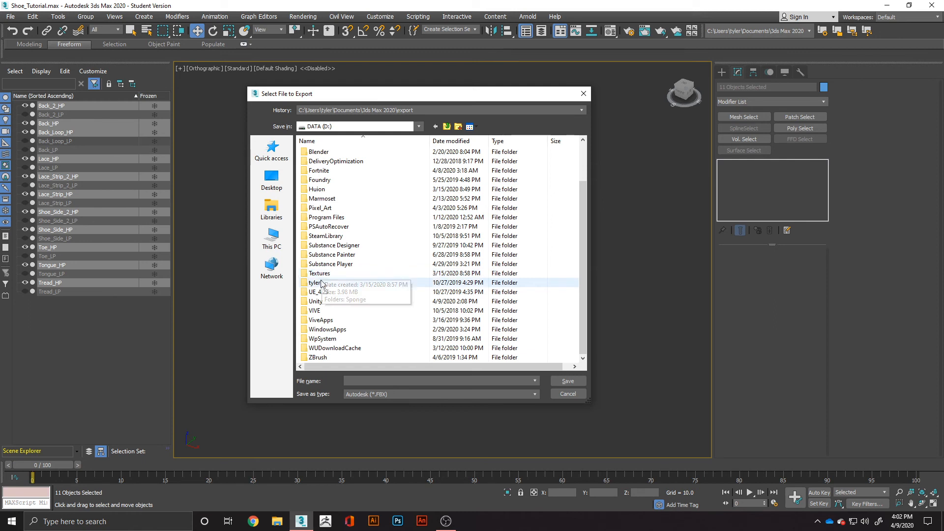
{"action": "double_click", "coordinate": [315, 283]}
{"action": "double_click", "coordinate": [320, 217]}
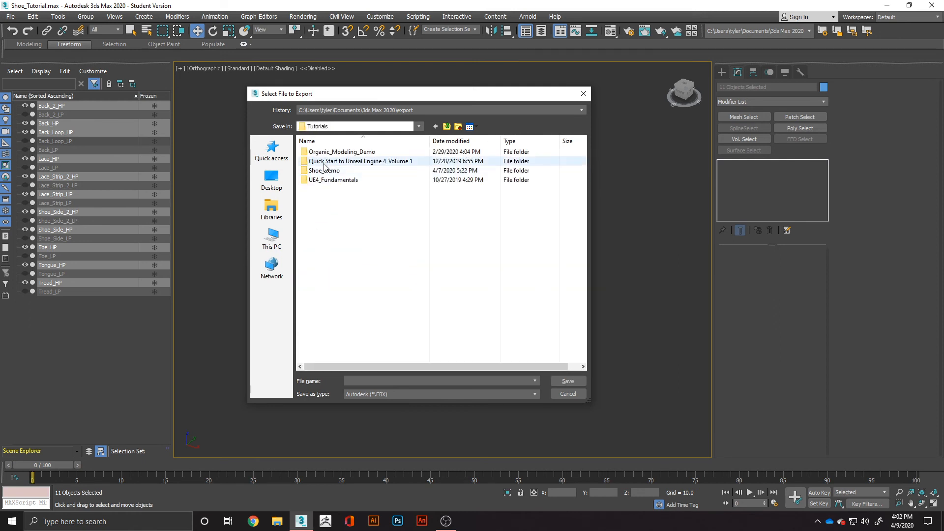
{"action": "double_click", "coordinate": [320, 171]}
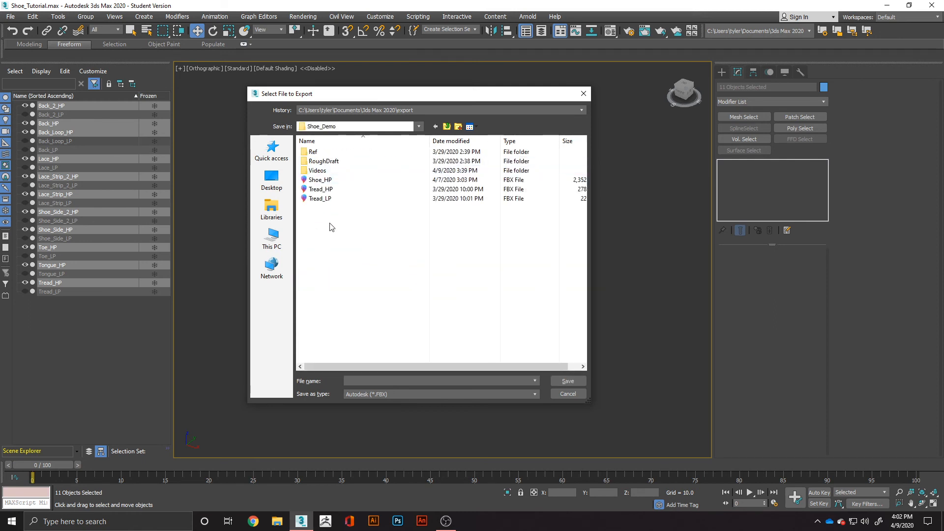
Save the export as Shoe_HP in Autodesk FBX format, replacing the existing file.
{"action": "left_click", "coordinate": [320, 179]}
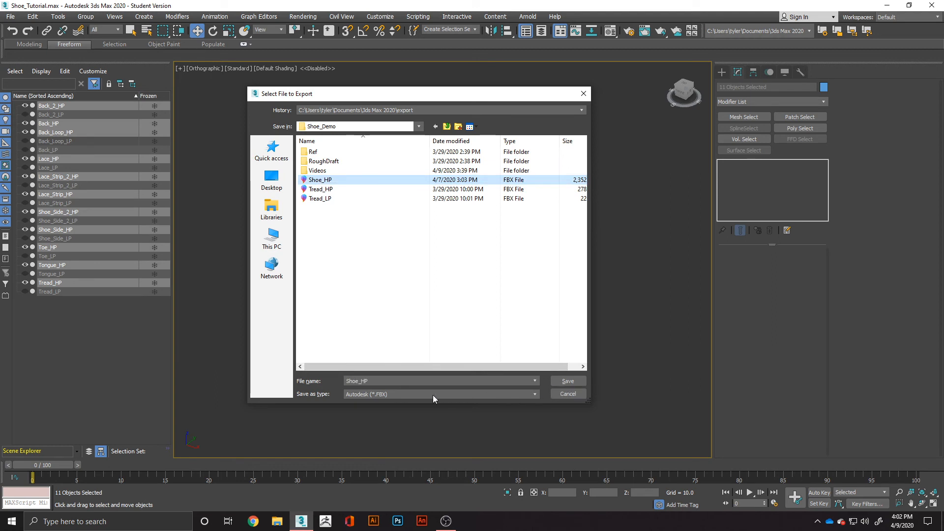
{"action": "left_click", "coordinate": [497, 394]}
{"action": "left_click", "coordinate": [384, 404]}
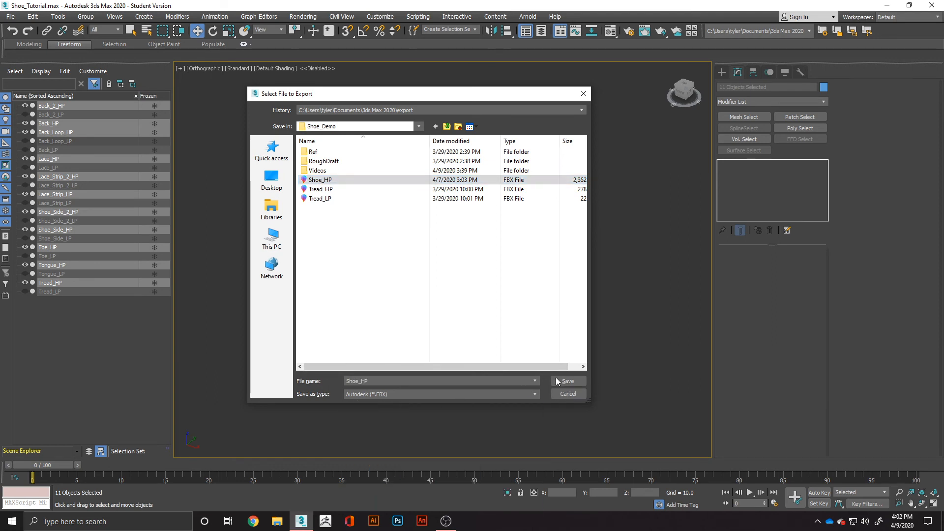
{"action": "left_click", "coordinate": [568, 382]}
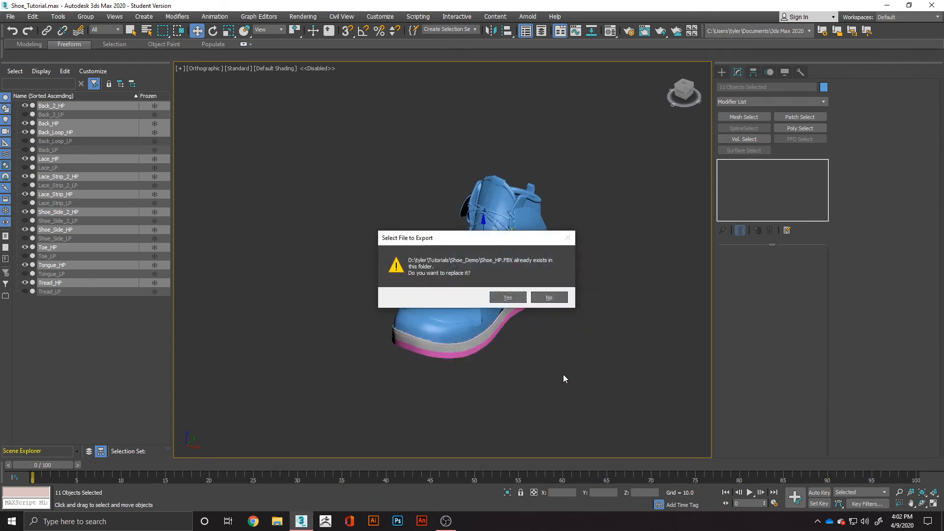
{"action": "left_click", "coordinate": [508, 298]}
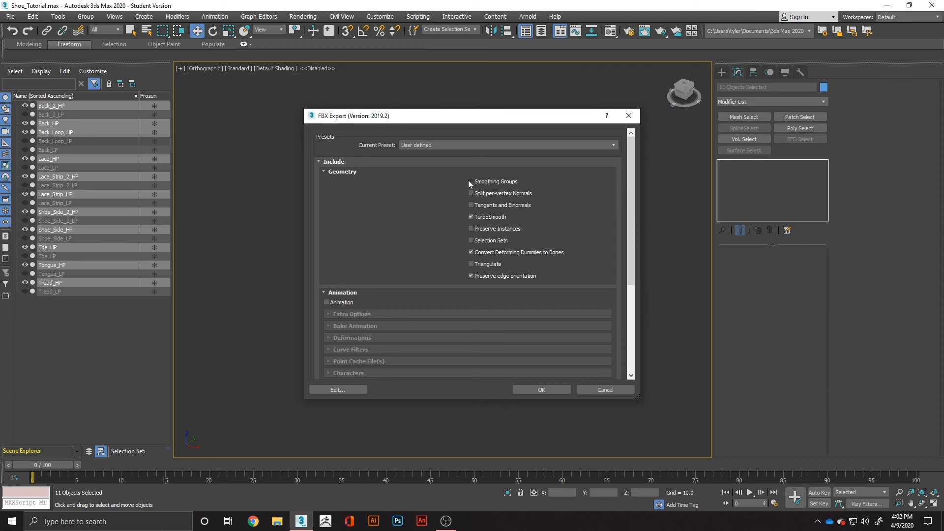
Enable Smoothing Groups for the FBX export, collapse the Animation, Cameras and Lights settings, and export the file.
{"action": "left_click", "coordinate": [470, 181]}
{"action": "left_click", "coordinate": [343, 293]}
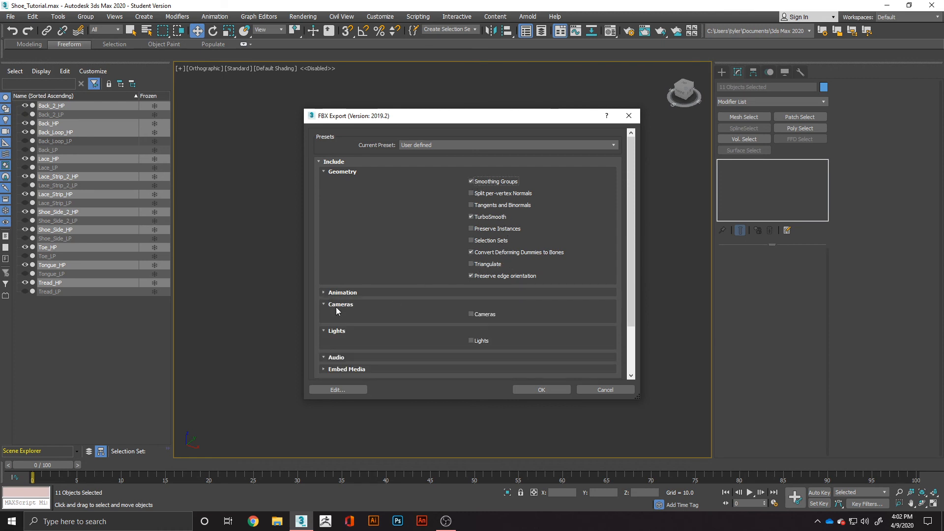
{"action": "left_click", "coordinate": [337, 306]}
{"action": "left_click", "coordinate": [338, 316]}
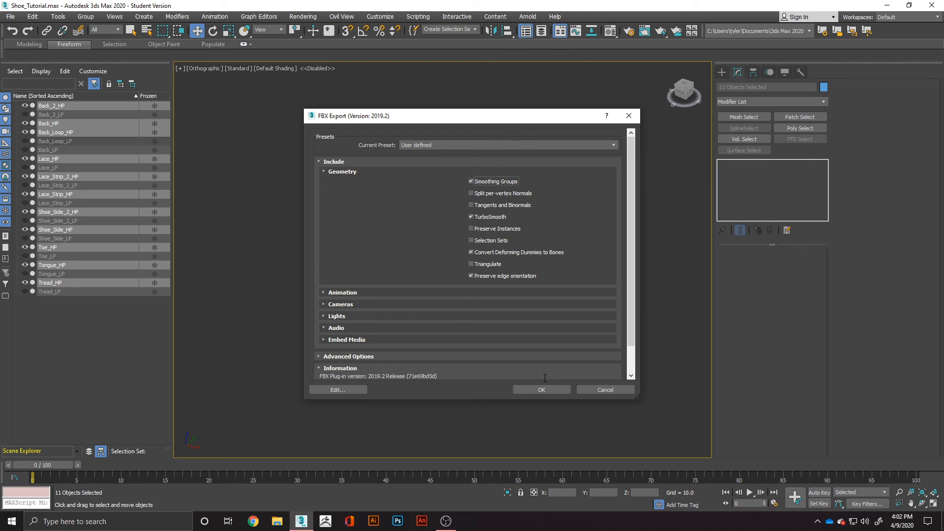
{"action": "left_click", "coordinate": [548, 391]}
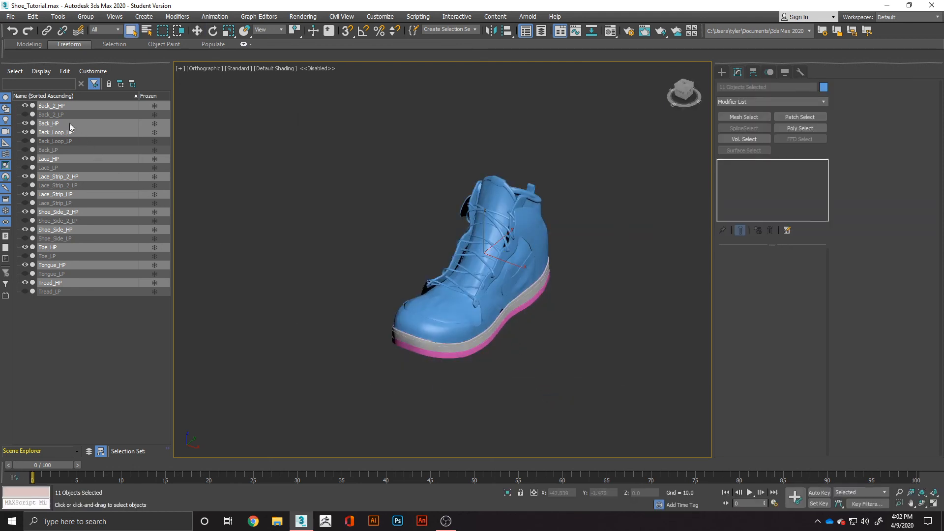
Hide all the high-poly shoe parts and show the low-poly parts Back_2_LP, Back_Loop_LP and Back_LP.
{"action": "left_click", "coordinate": [24, 105]}
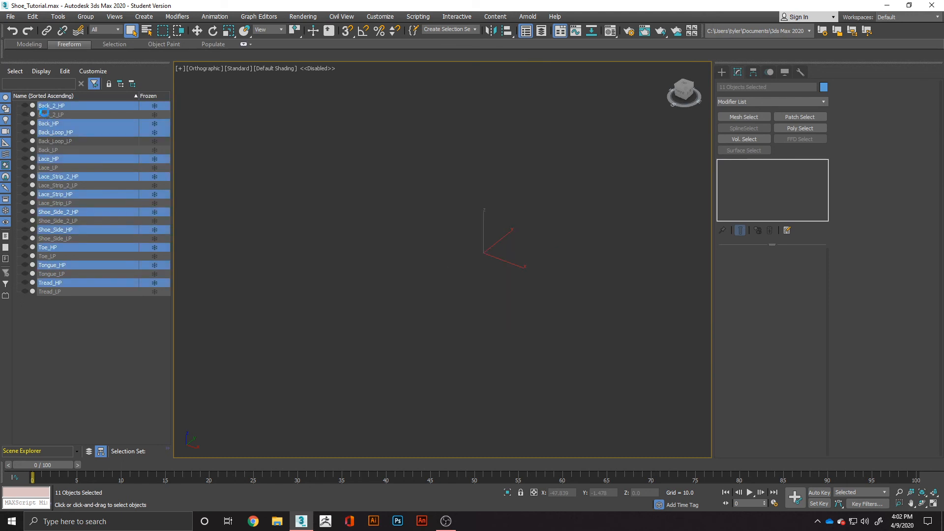
{"action": "left_click", "coordinate": [43, 113]}
{"action": "left_click", "coordinate": [25, 114]}
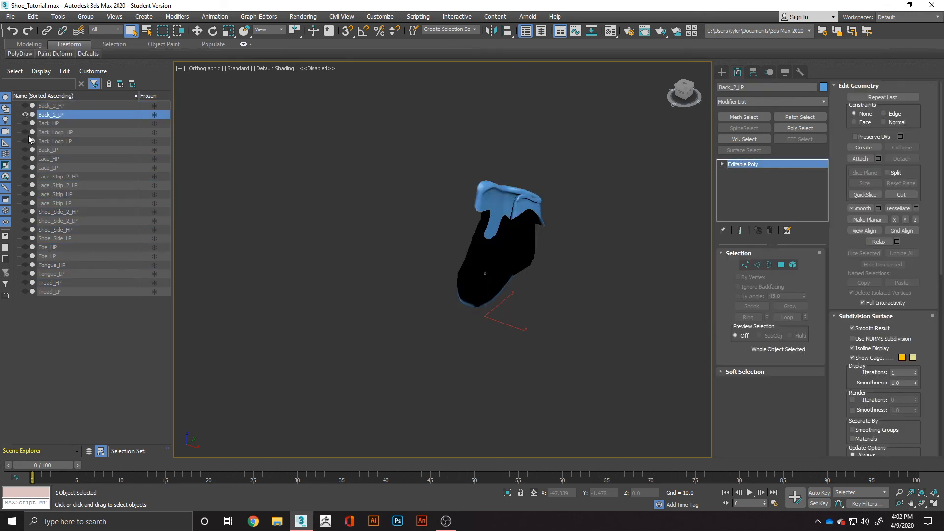
{"action": "left_click", "coordinate": [24, 132]}
{"action": "left_click", "coordinate": [25, 132]}
{"action": "left_click", "coordinate": [24, 141]}
{"action": "left_click", "coordinate": [25, 149]}
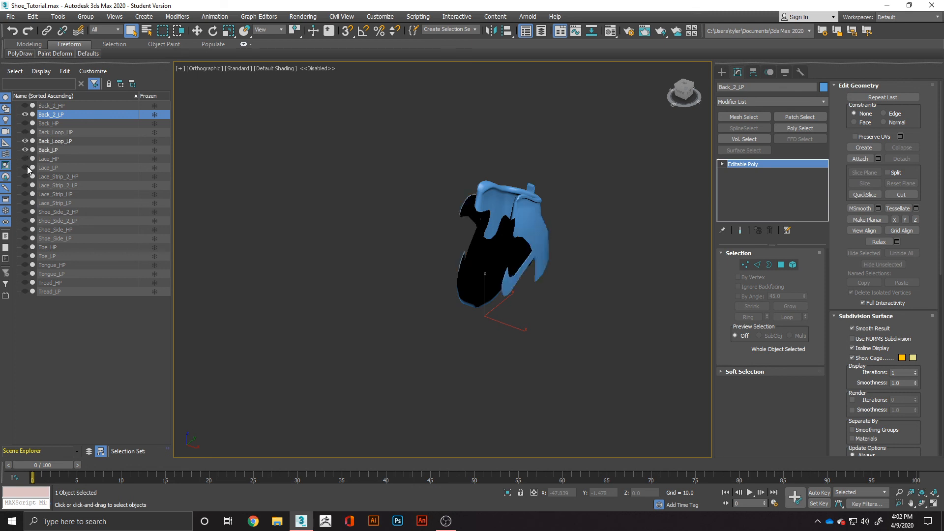
Show the remaining low-poly parts: the lace, both lace strips, both shoe sides, toe, tongue and tread.
{"action": "left_click", "coordinate": [25, 167]}
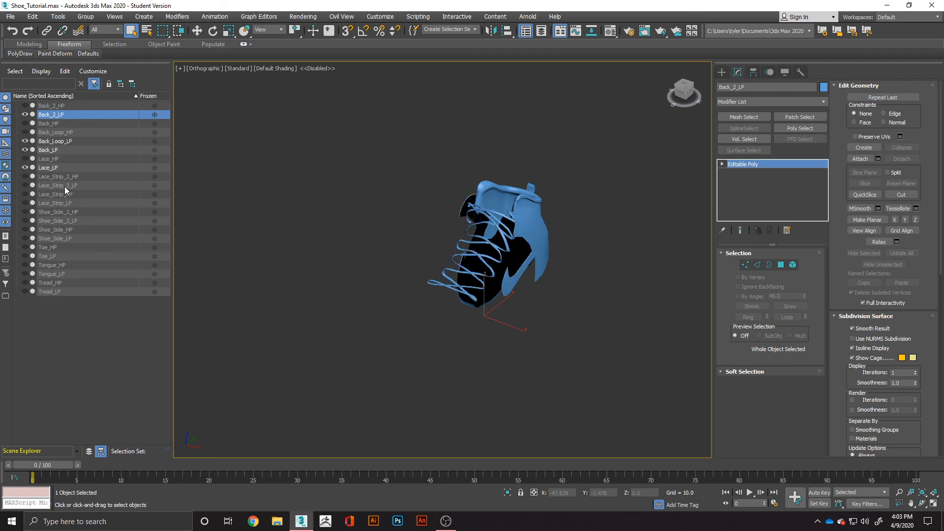
{"action": "left_click", "coordinate": [25, 185]}
{"action": "left_click", "coordinate": [25, 202]}
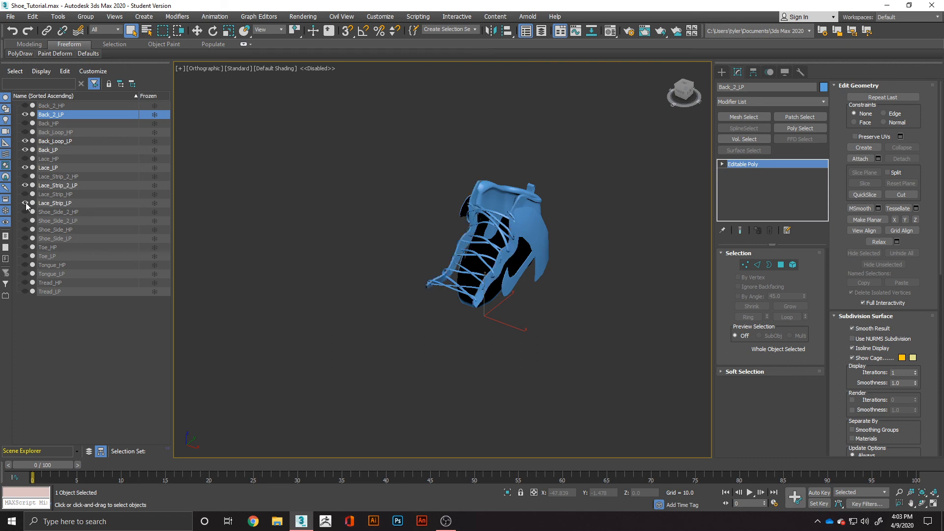
{"action": "left_click", "coordinate": [24, 221]}
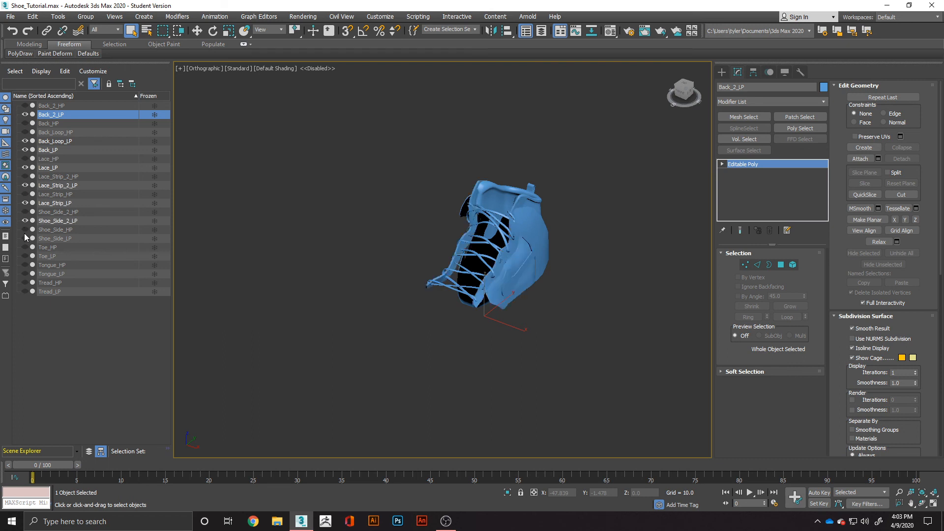
{"action": "left_click", "coordinate": [24, 237]}
{"action": "left_click", "coordinate": [25, 255]}
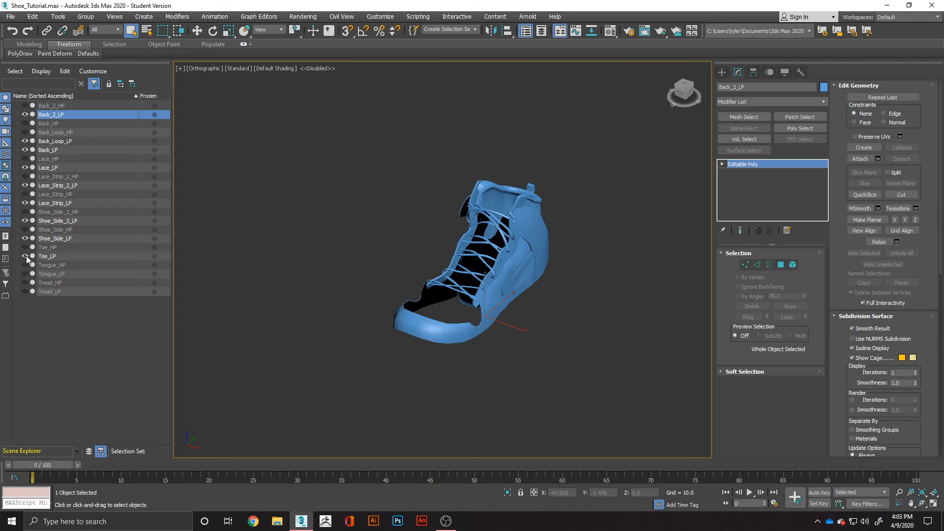
{"action": "left_click", "coordinate": [24, 274]}
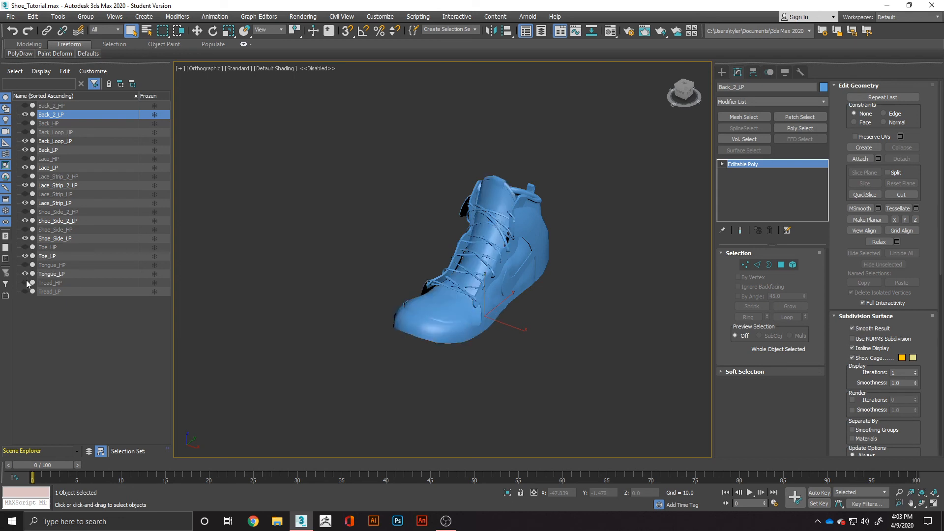
{"action": "left_click", "coordinate": [25, 291]}
Select all the visible low-poly parts of the shoe and start exporting them.
{"action": "left_click", "coordinate": [438, 369]}
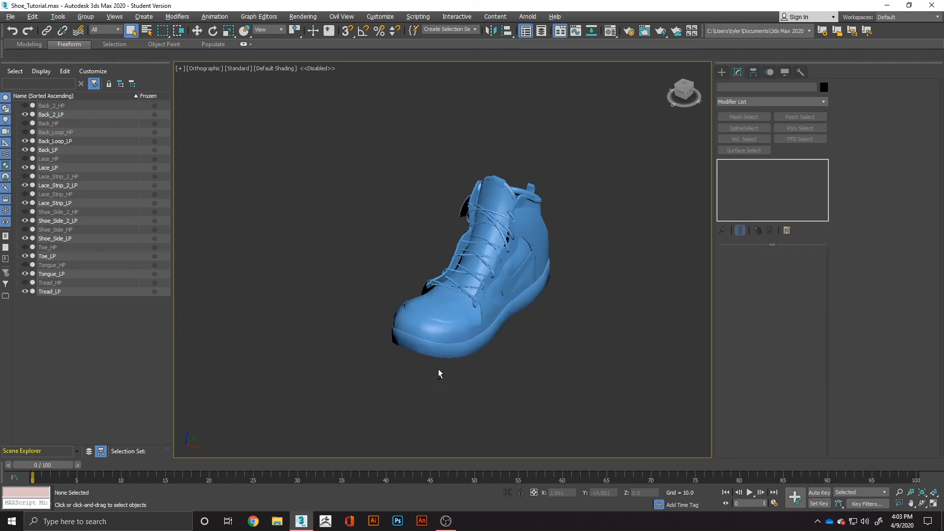
{"action": "middle_click_drag", "start_coordinate": [438, 369], "coordinate": [470, 318], "text": "alt"}
{"action": "key", "text": "ctrl+a"}
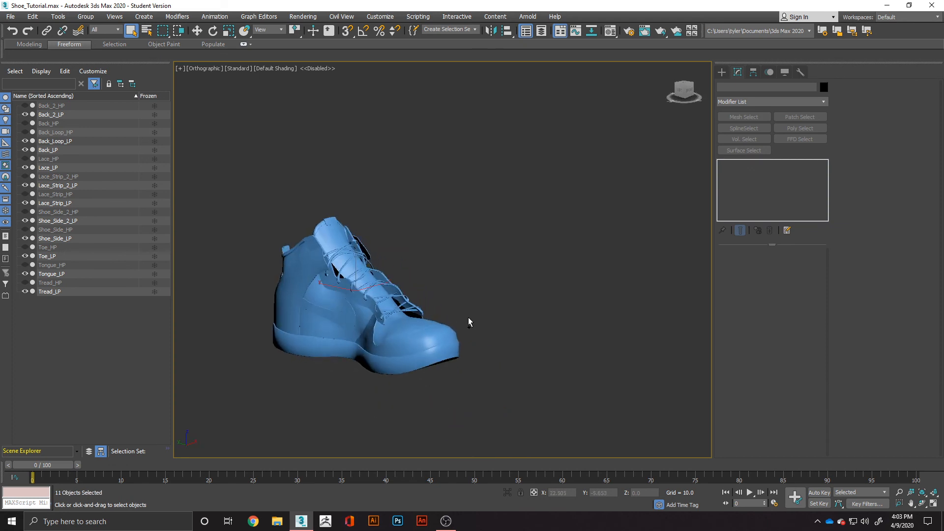
{"action": "left_click_drag", "start_coordinate": [280, 249], "coordinate": [519, 409]}
{"action": "left_click", "coordinate": [10, 17]}
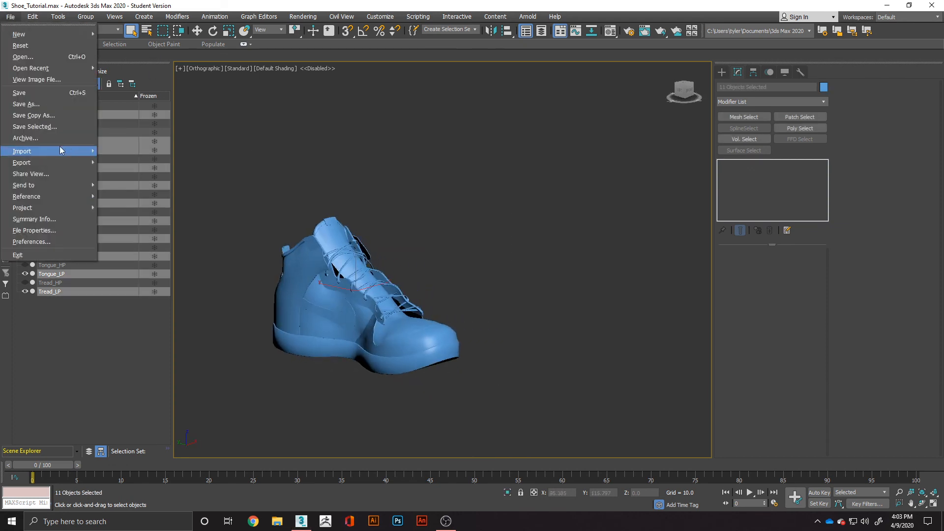
{"action": "mouse_move", "coordinate": [49, 162]}
{"action": "left_click", "coordinate": [135, 174]}
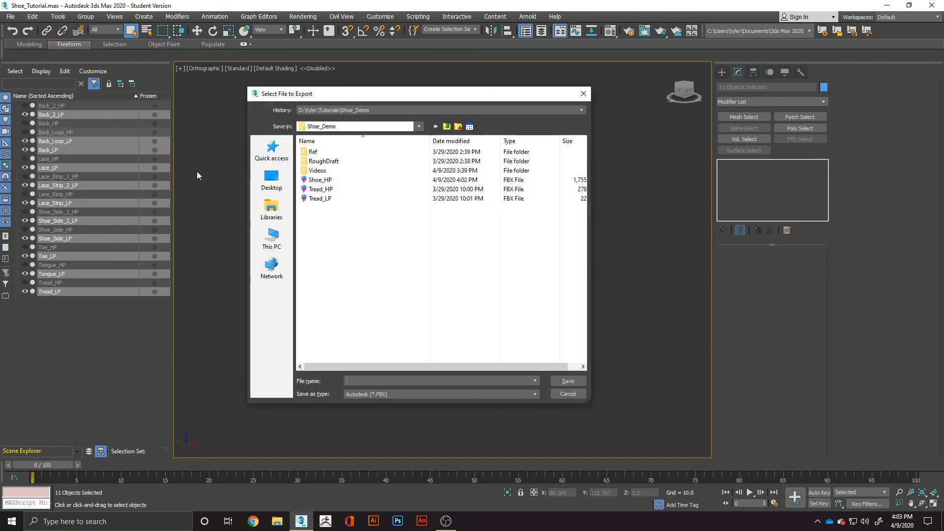
Name the file Shoe_LP in the Shoe_Demo folder and export it as FBX with the current export settings.
{"action": "left_click", "coordinate": [324, 182]}
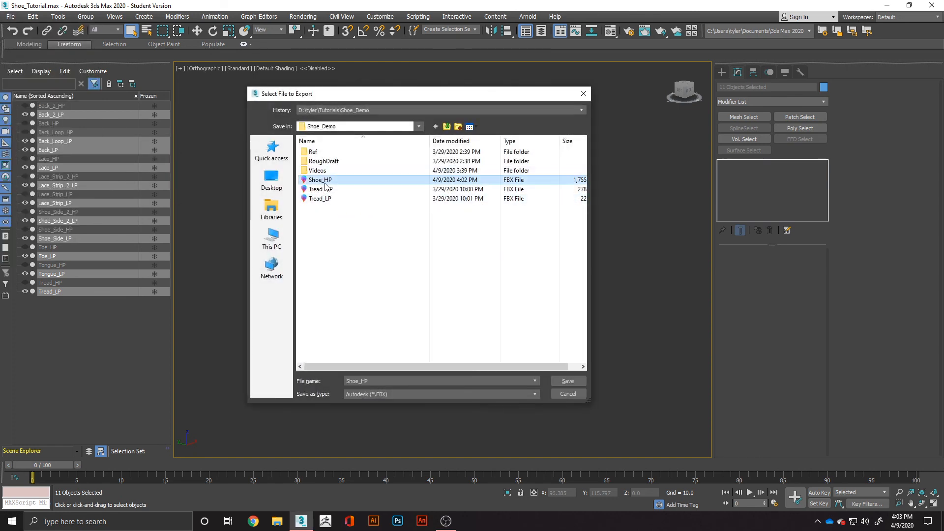
{"action": "left_click", "coordinate": [388, 380]}
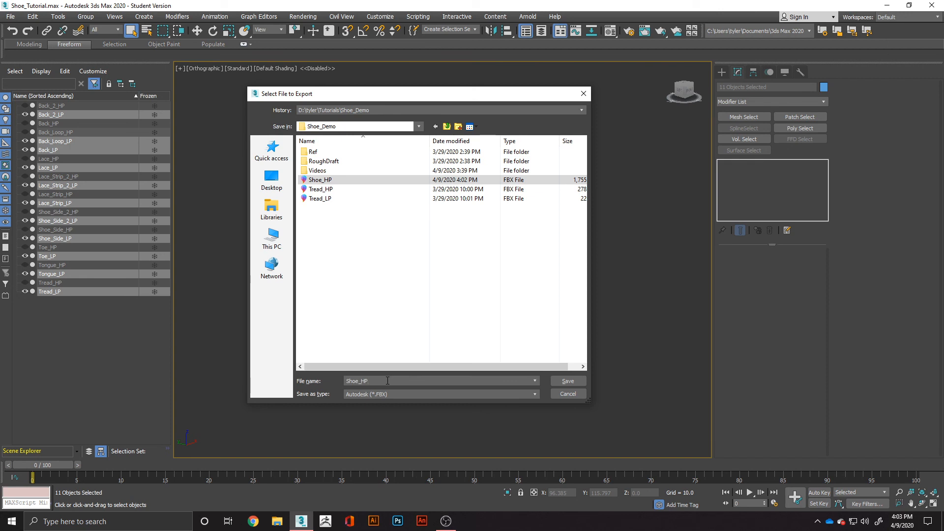
{"action": "key", "text": "BackSpace"}
{"action": "key", "text": "BackSpace"}
{"action": "type", "text": "L"}
{"action": "key", "text": "Return"}
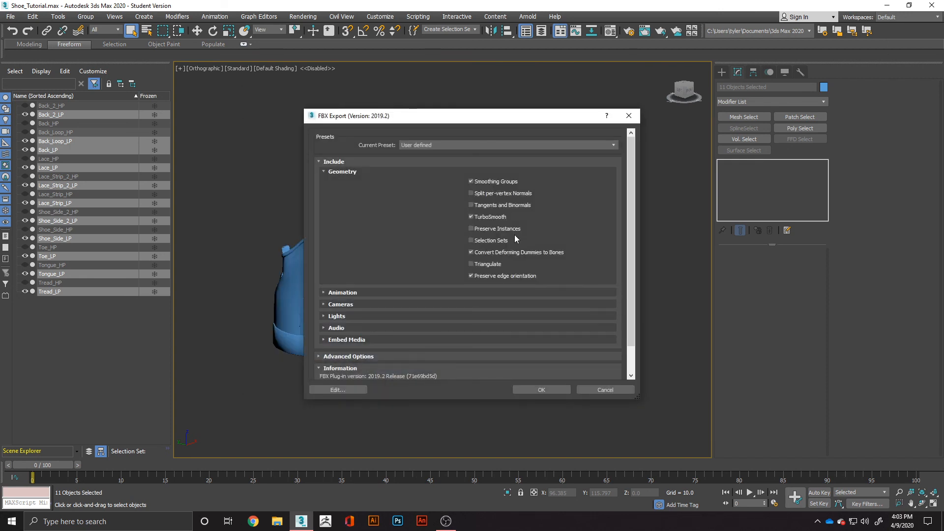
{"action": "left_click", "coordinate": [546, 390]}
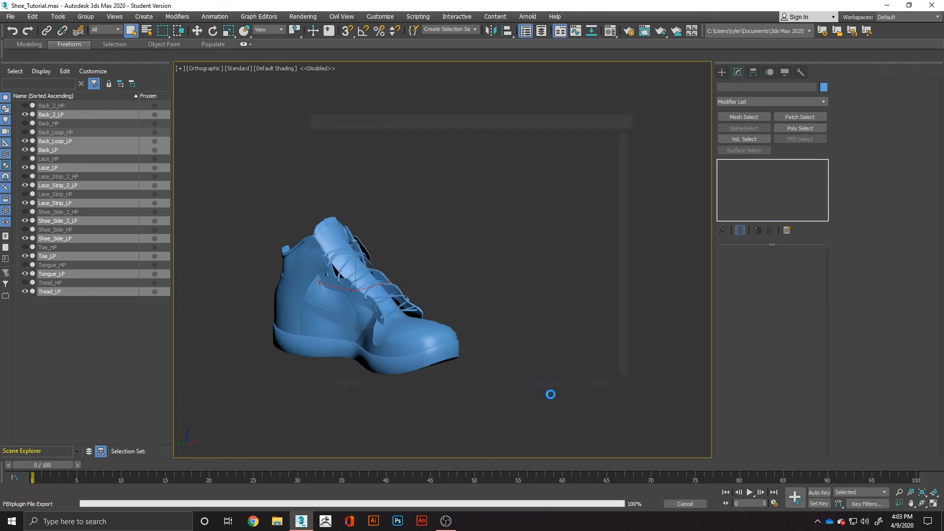